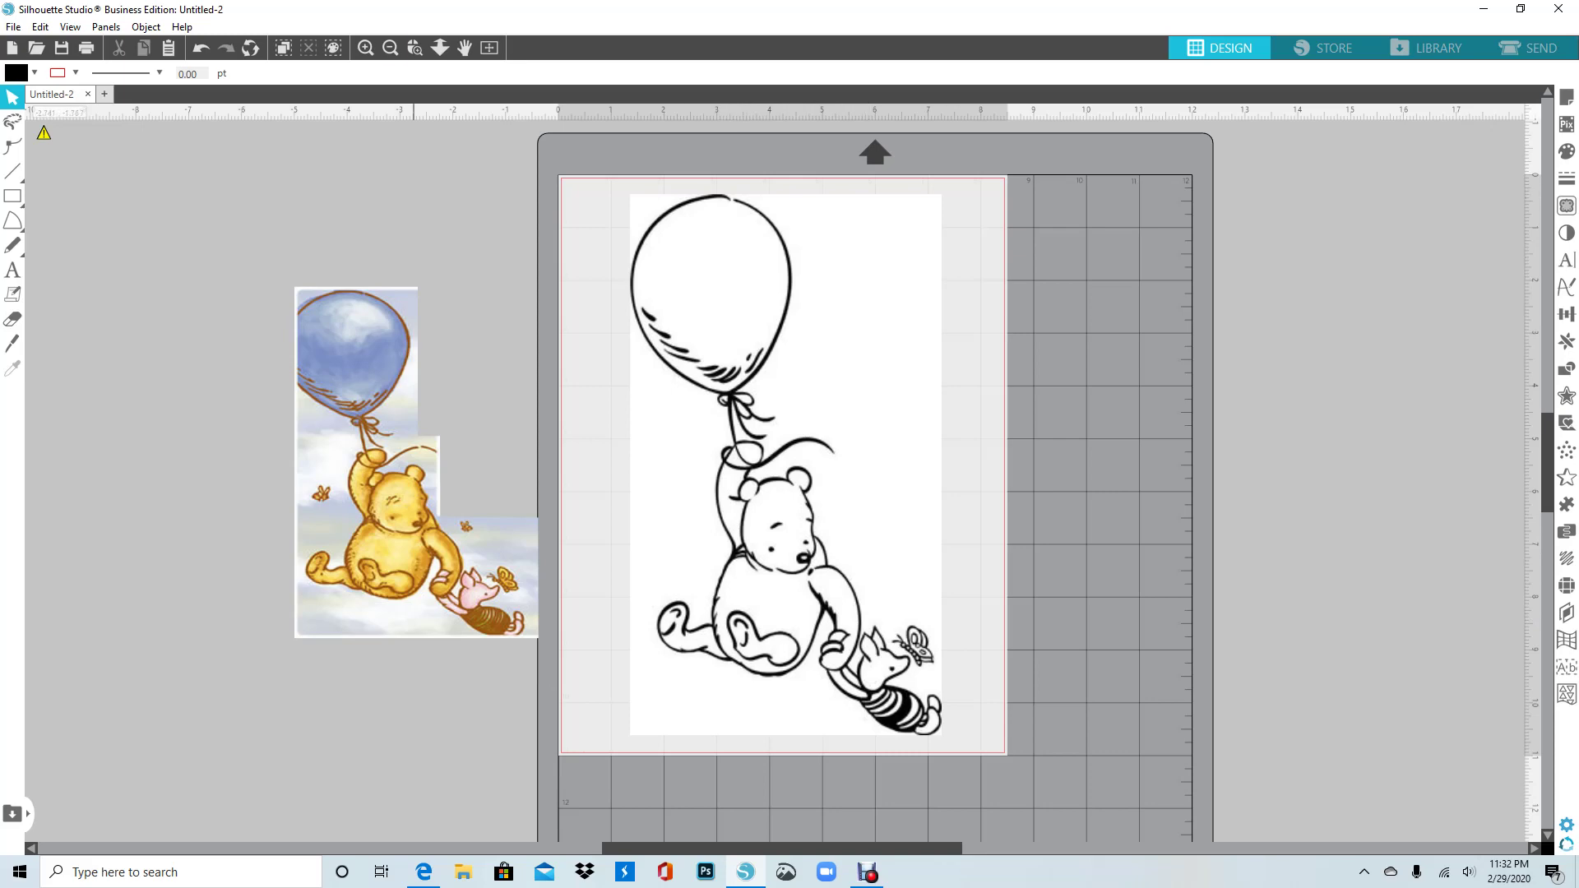
- Draw a straight line about 0.46 in wide across the gap in the balloon's upper outline and convert it to a path
{"action": "left_click", "coordinate": [365, 47]}
{"action": "left_click", "coordinate": [365, 46]}
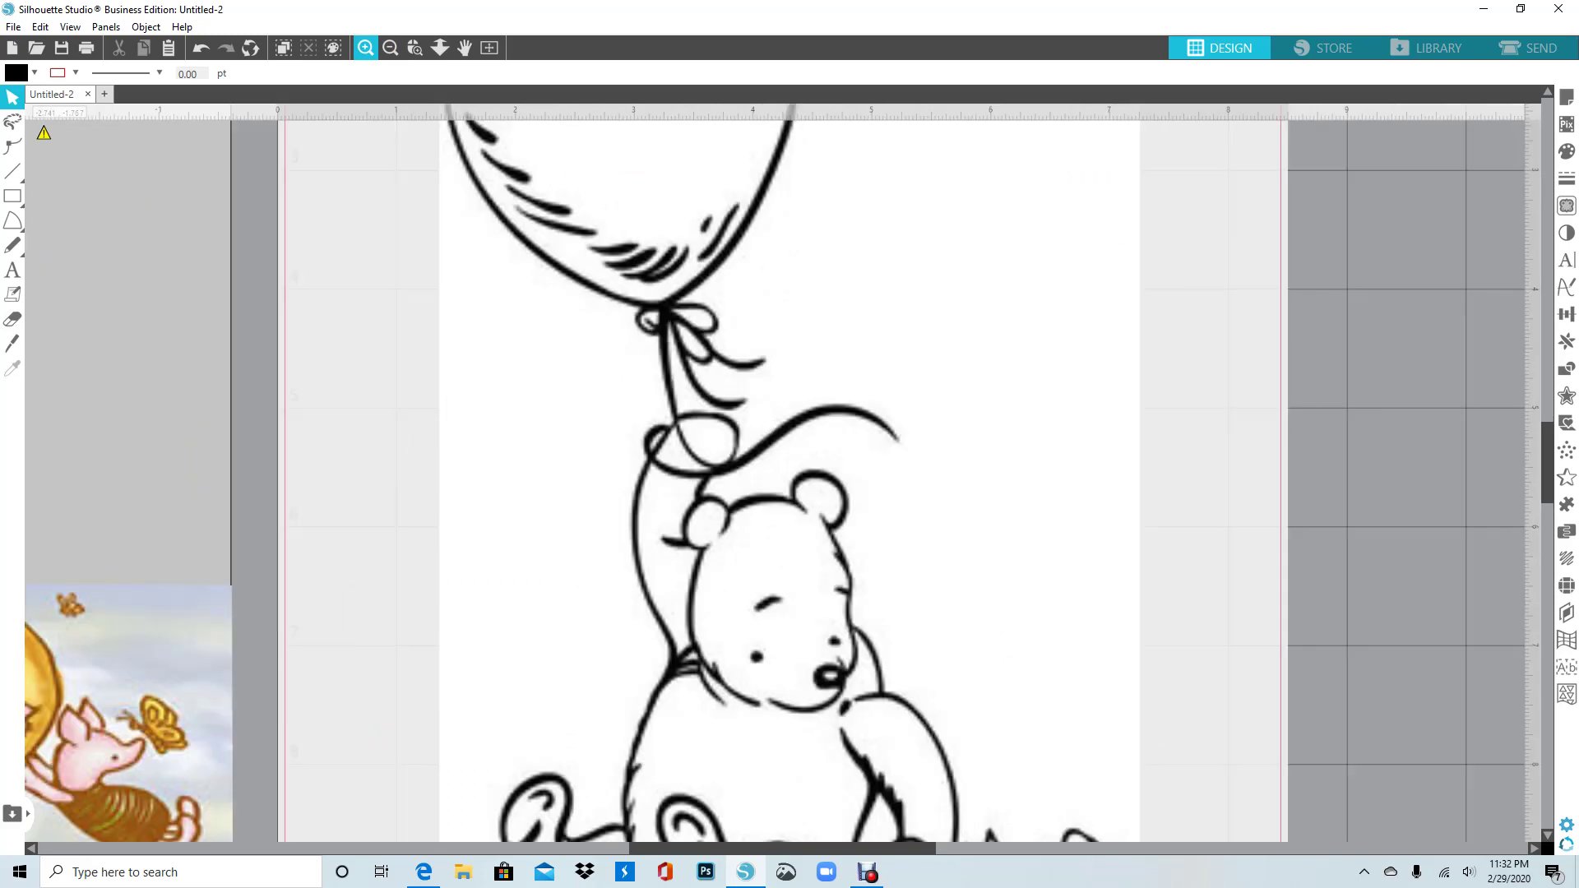
{"action": "scroll", "coordinate": [823, 494], "scroll_direction": "up", "scroll_amount": 6}
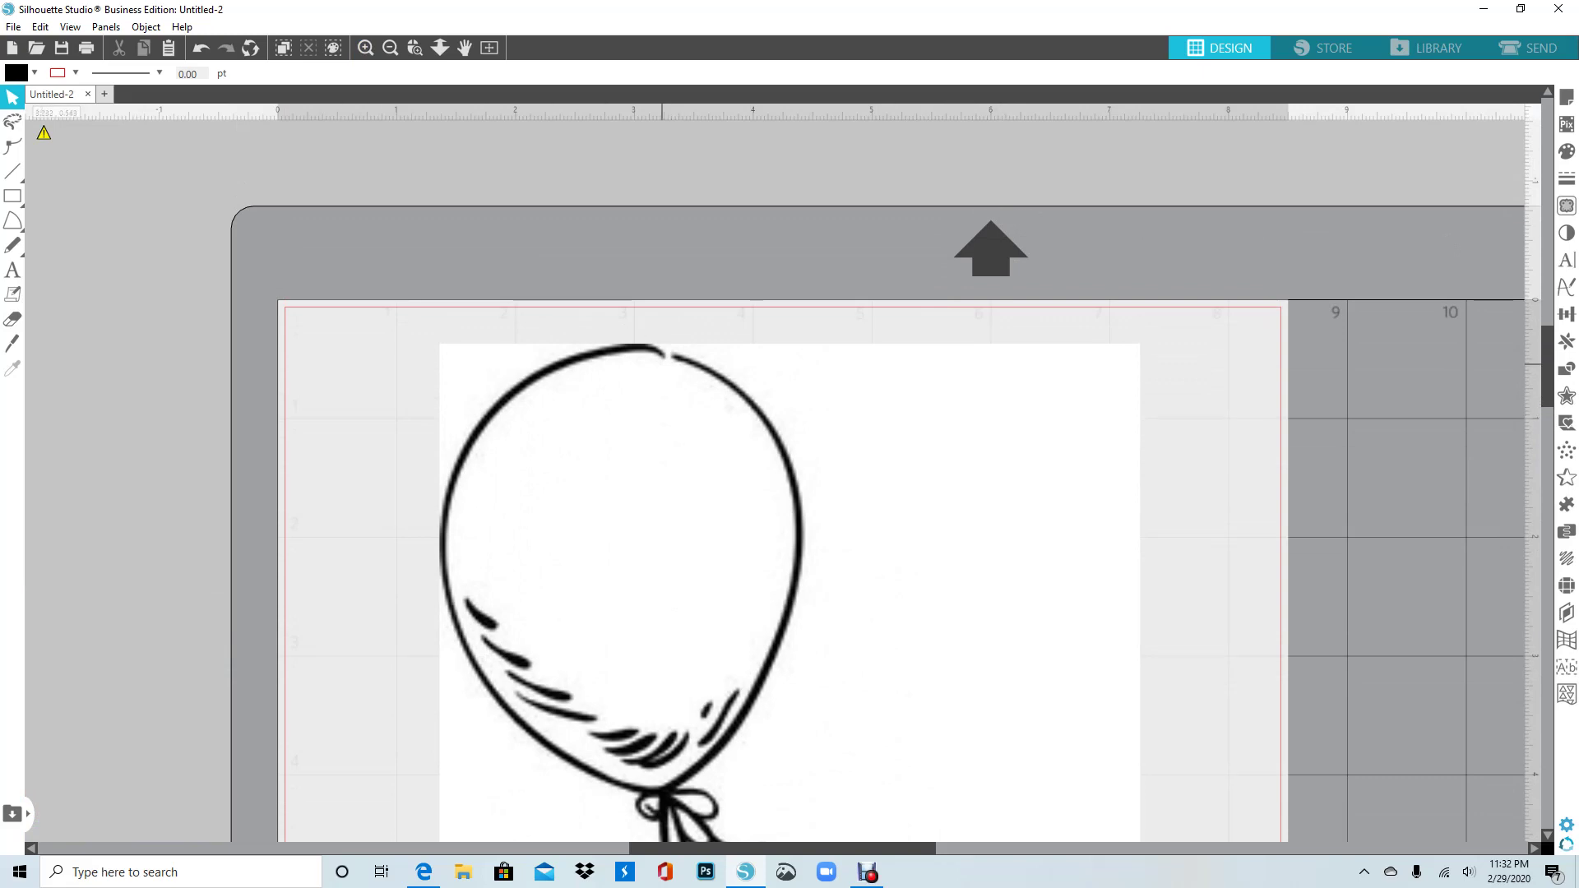
{"action": "left_click", "coordinate": [365, 48]}
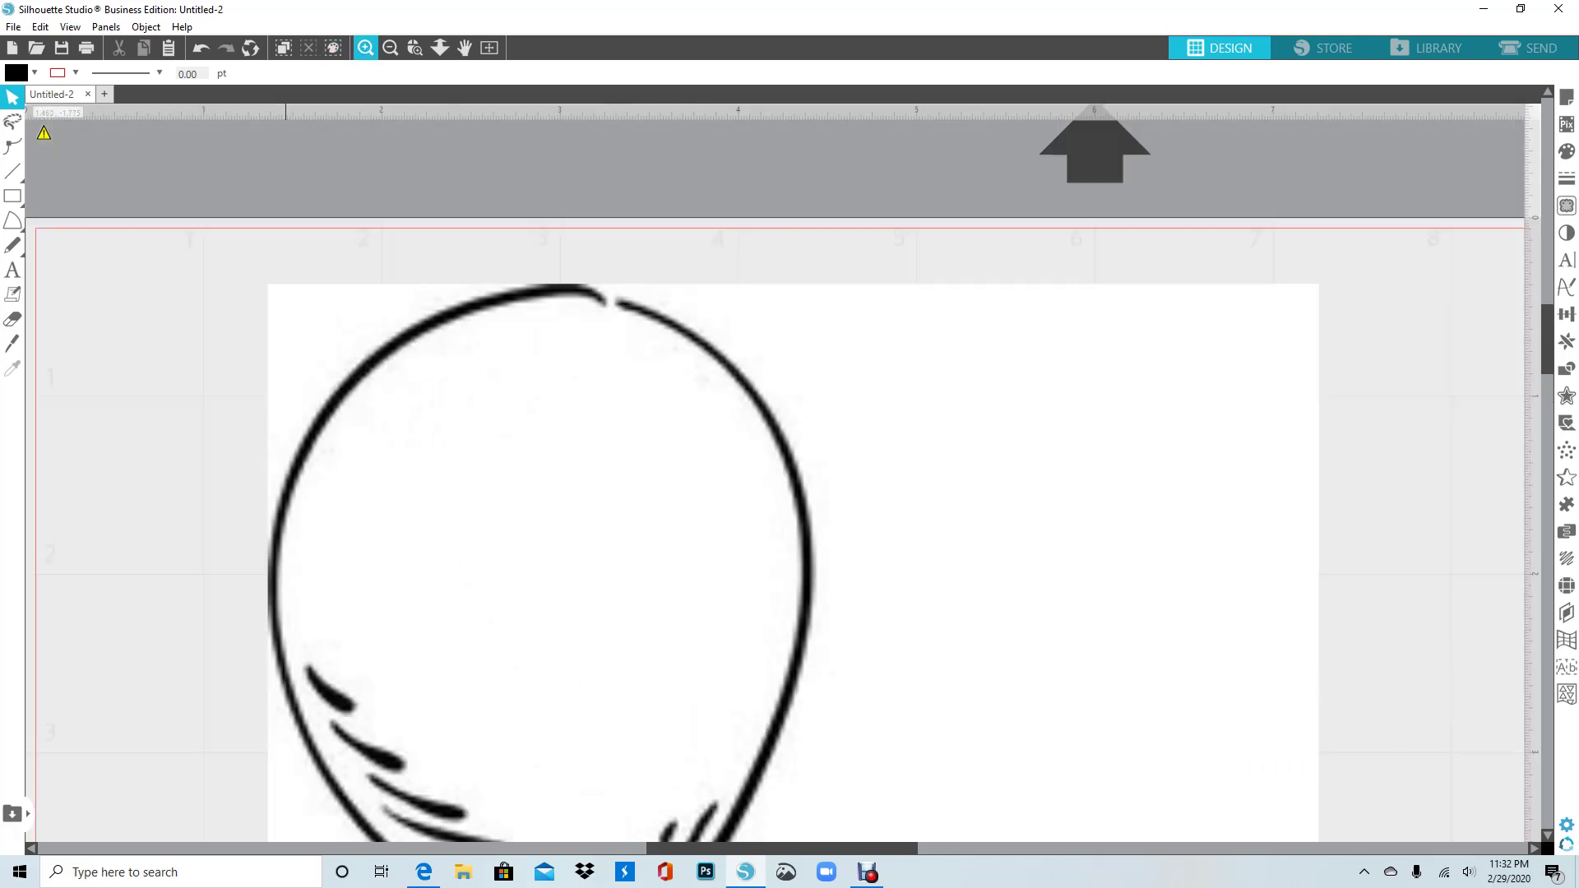
{"action": "left_click", "coordinate": [12, 170]}
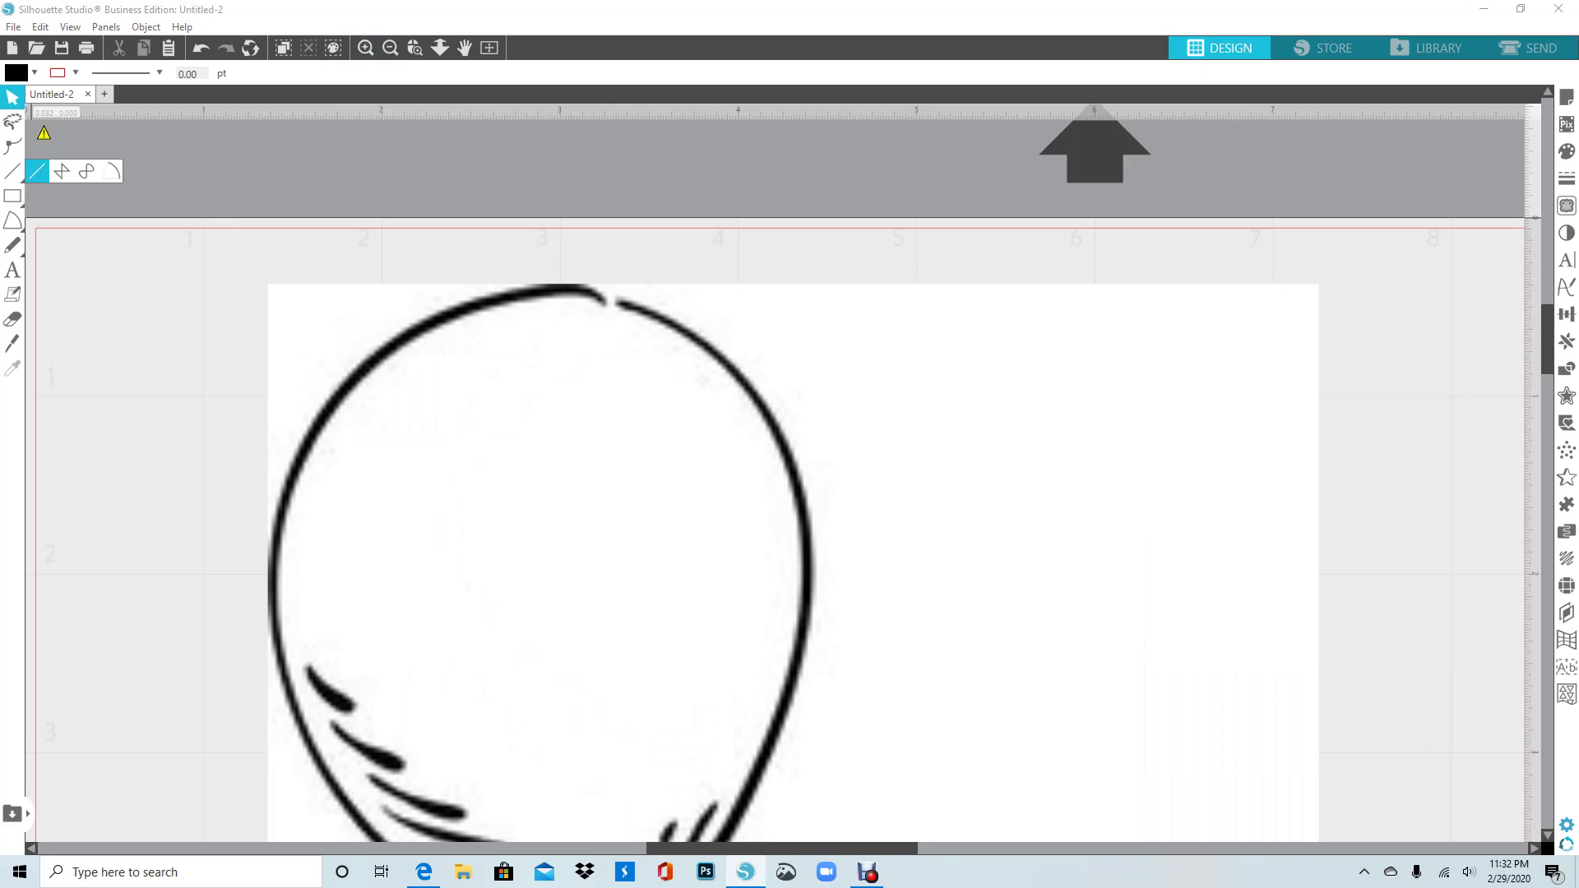
{"action": "left_click", "coordinate": [37, 171]}
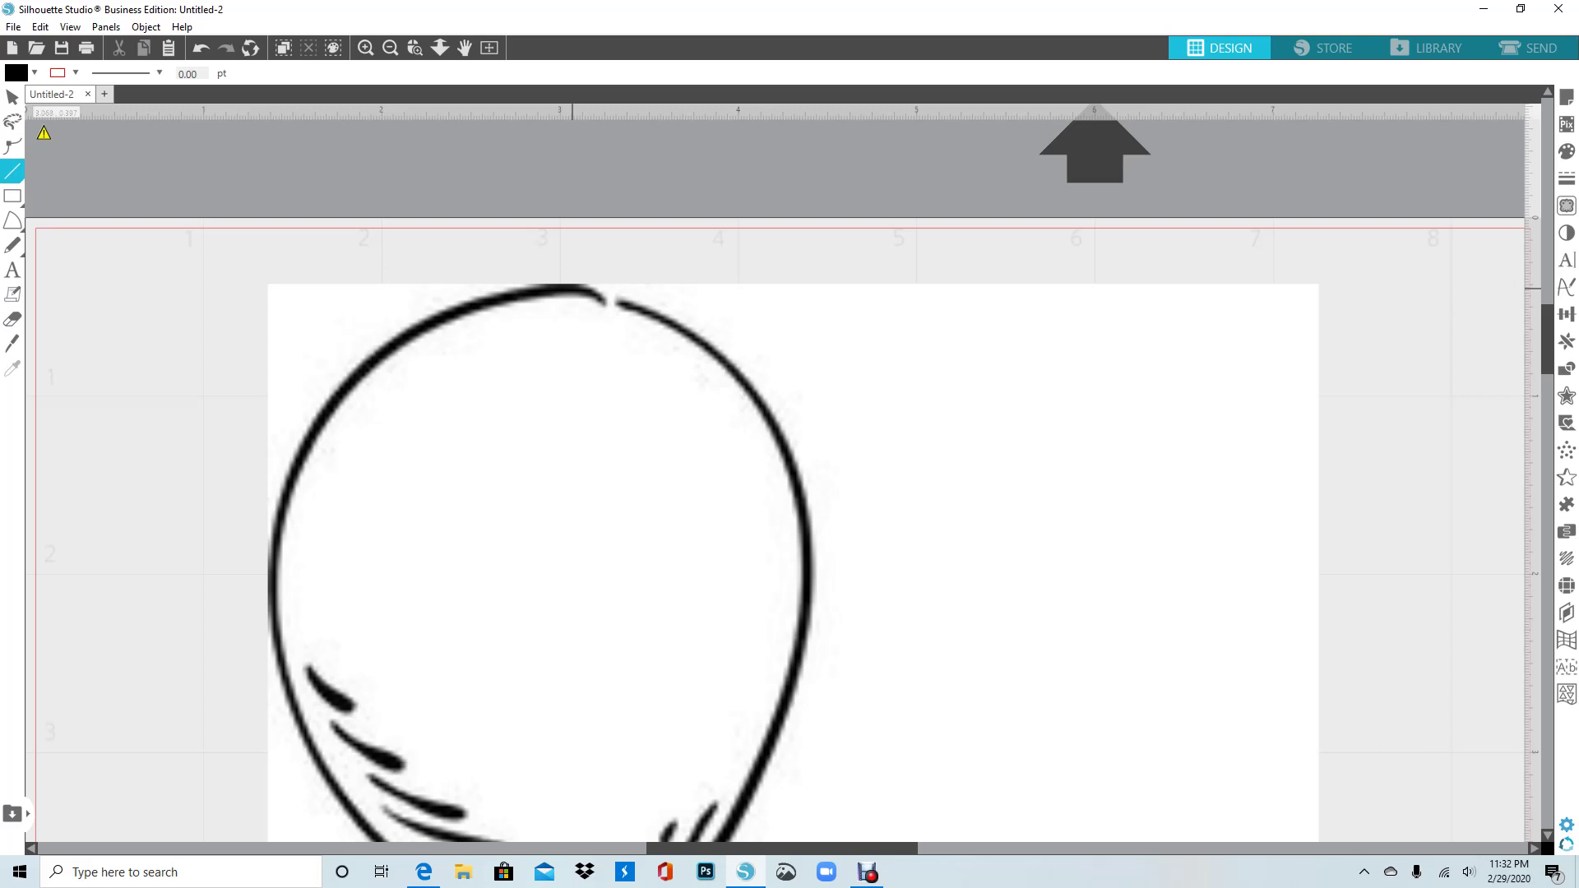
{"action": "left_click_drag", "start_coordinate": [572, 286], "coordinate": [659, 318]}
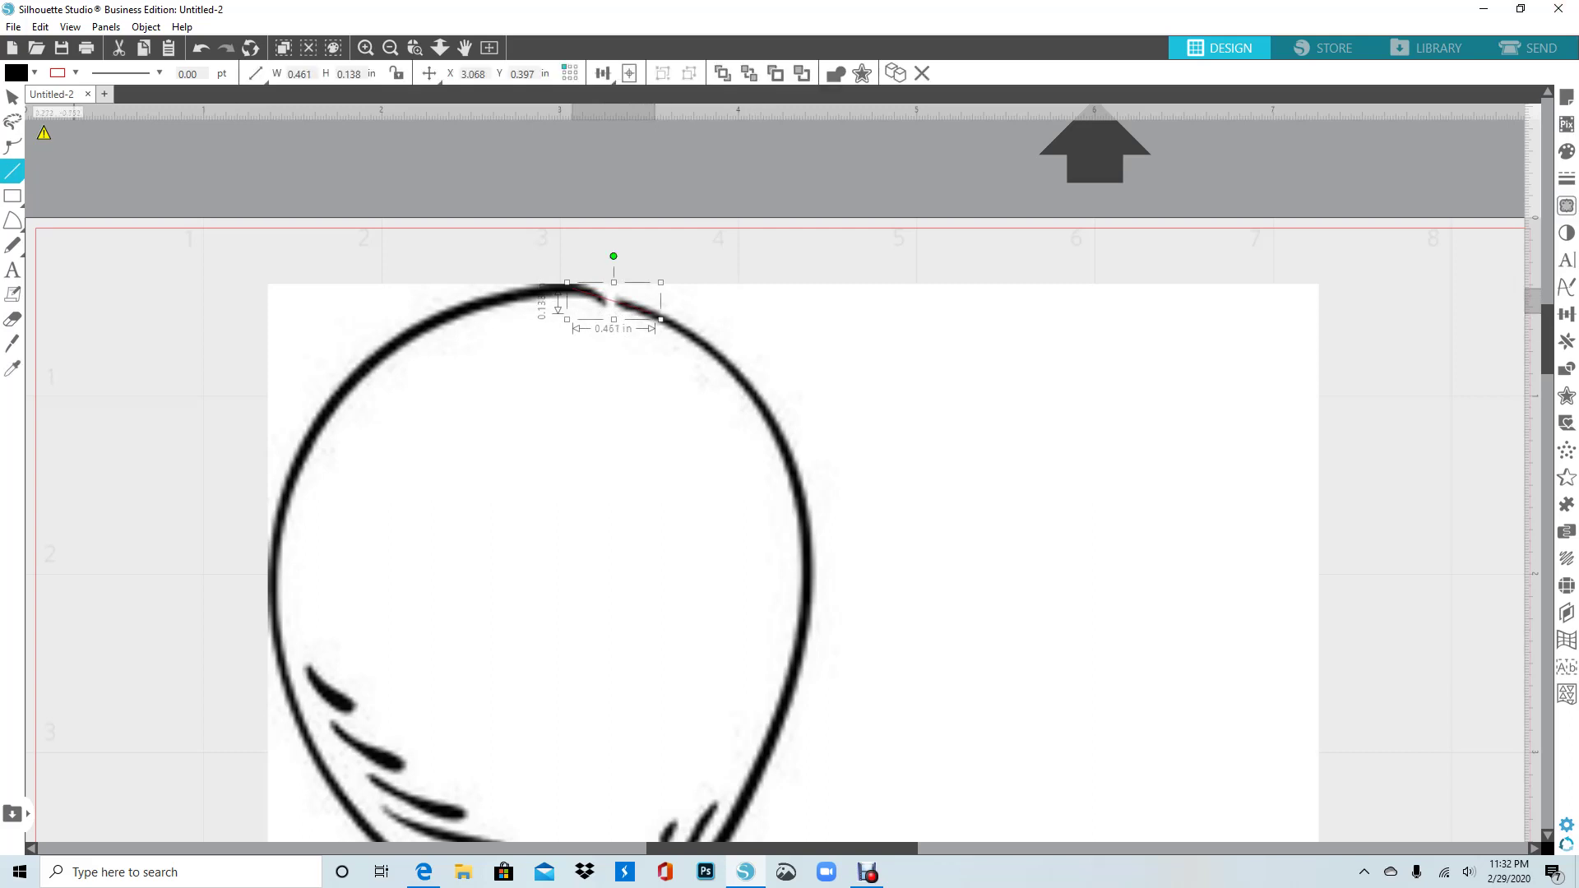
{"action": "left_click", "coordinate": [145, 27]}
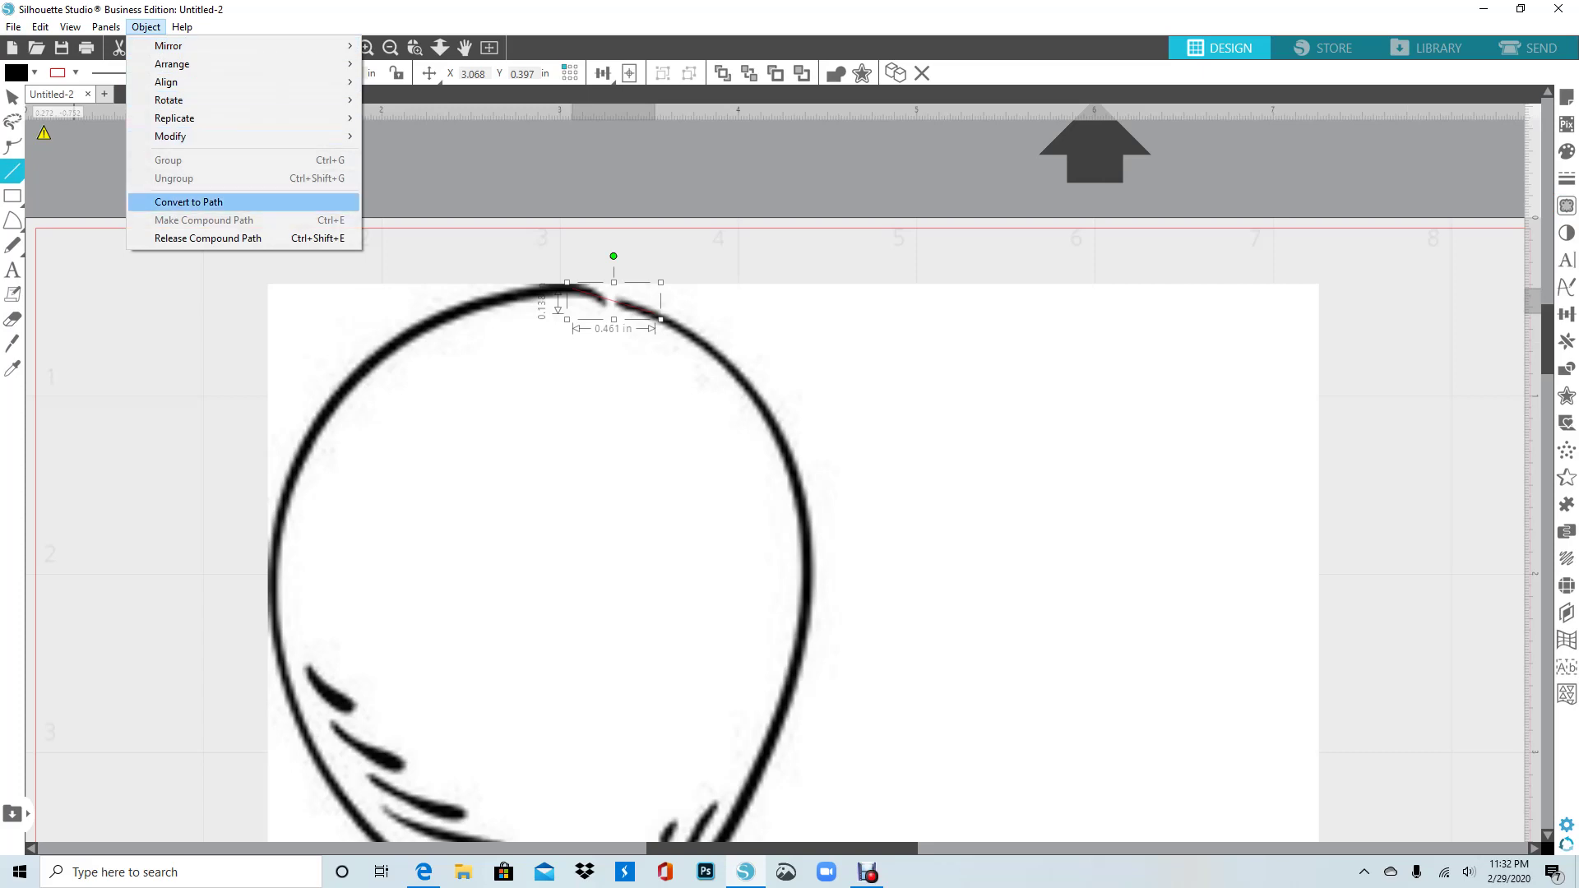
{"action": "left_click", "coordinate": [189, 202]}
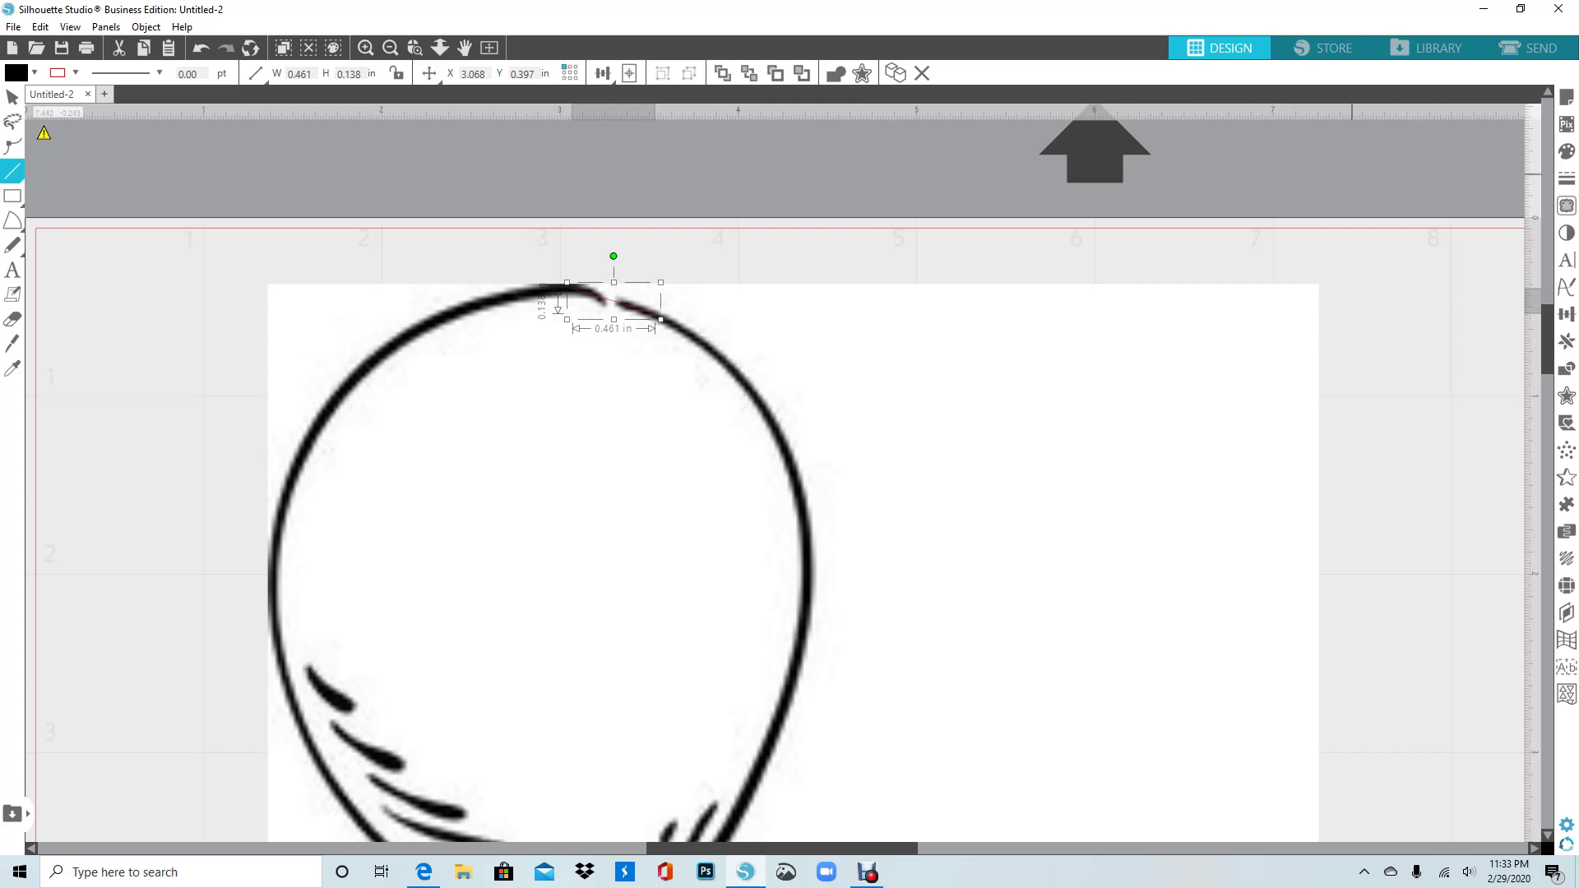
- Set the gap line's thickness to 4.00 pt
{"action": "left_click", "coordinate": [1567, 178]}
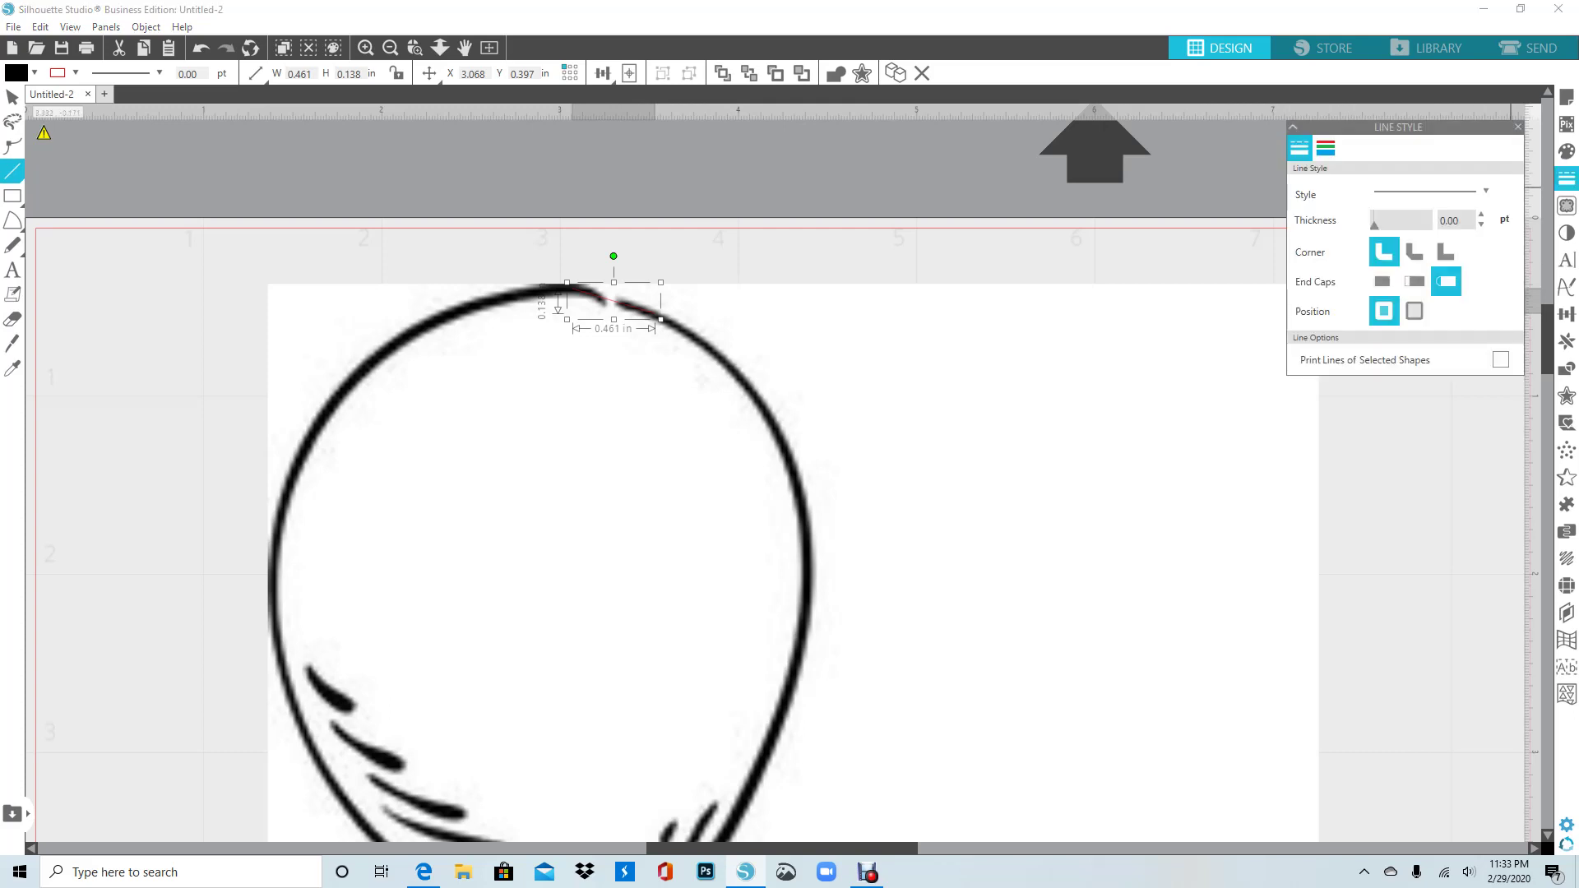
{"action": "left_click", "coordinate": [1481, 214]}
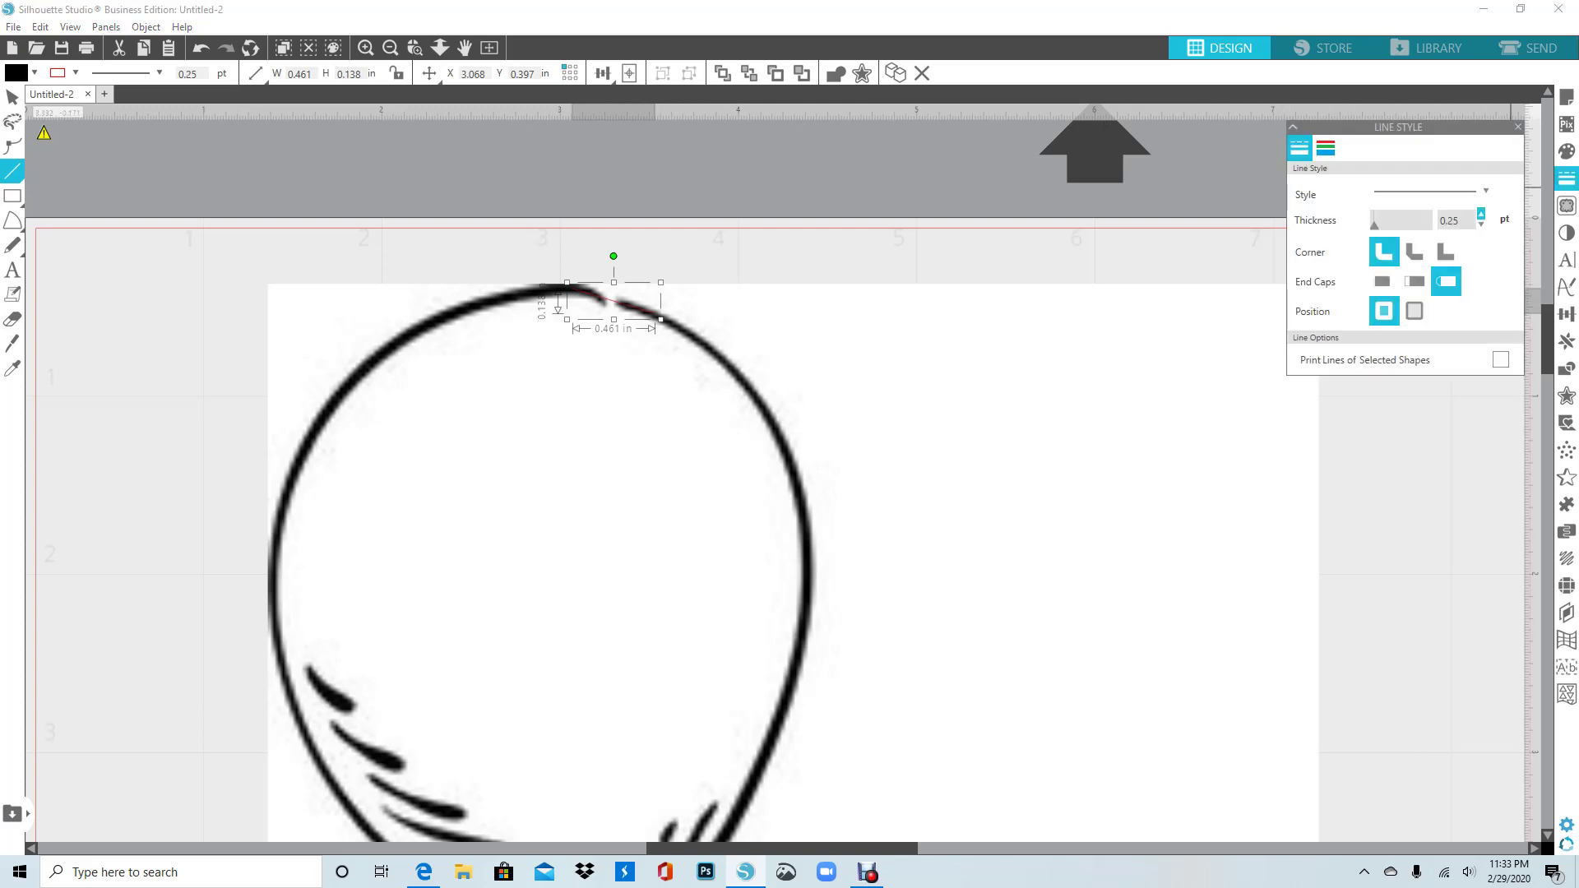
{"action": "left_click", "coordinate": [1481, 214]}
{"action": "left_click", "coordinate": [1481, 215]}
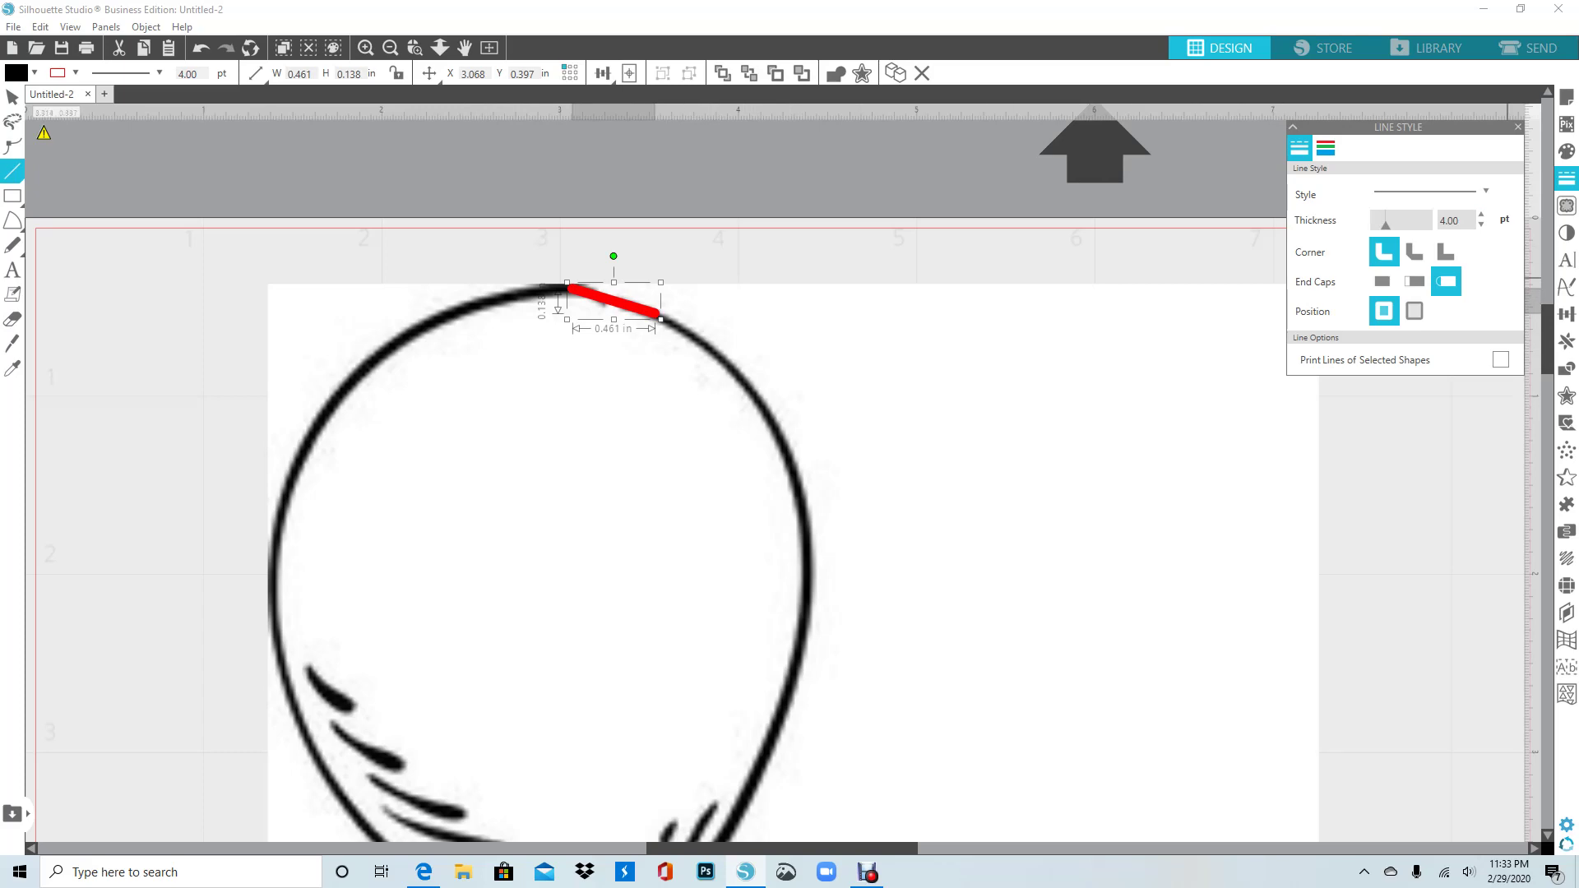
{"action": "left_click", "coordinate": [1518, 127]}
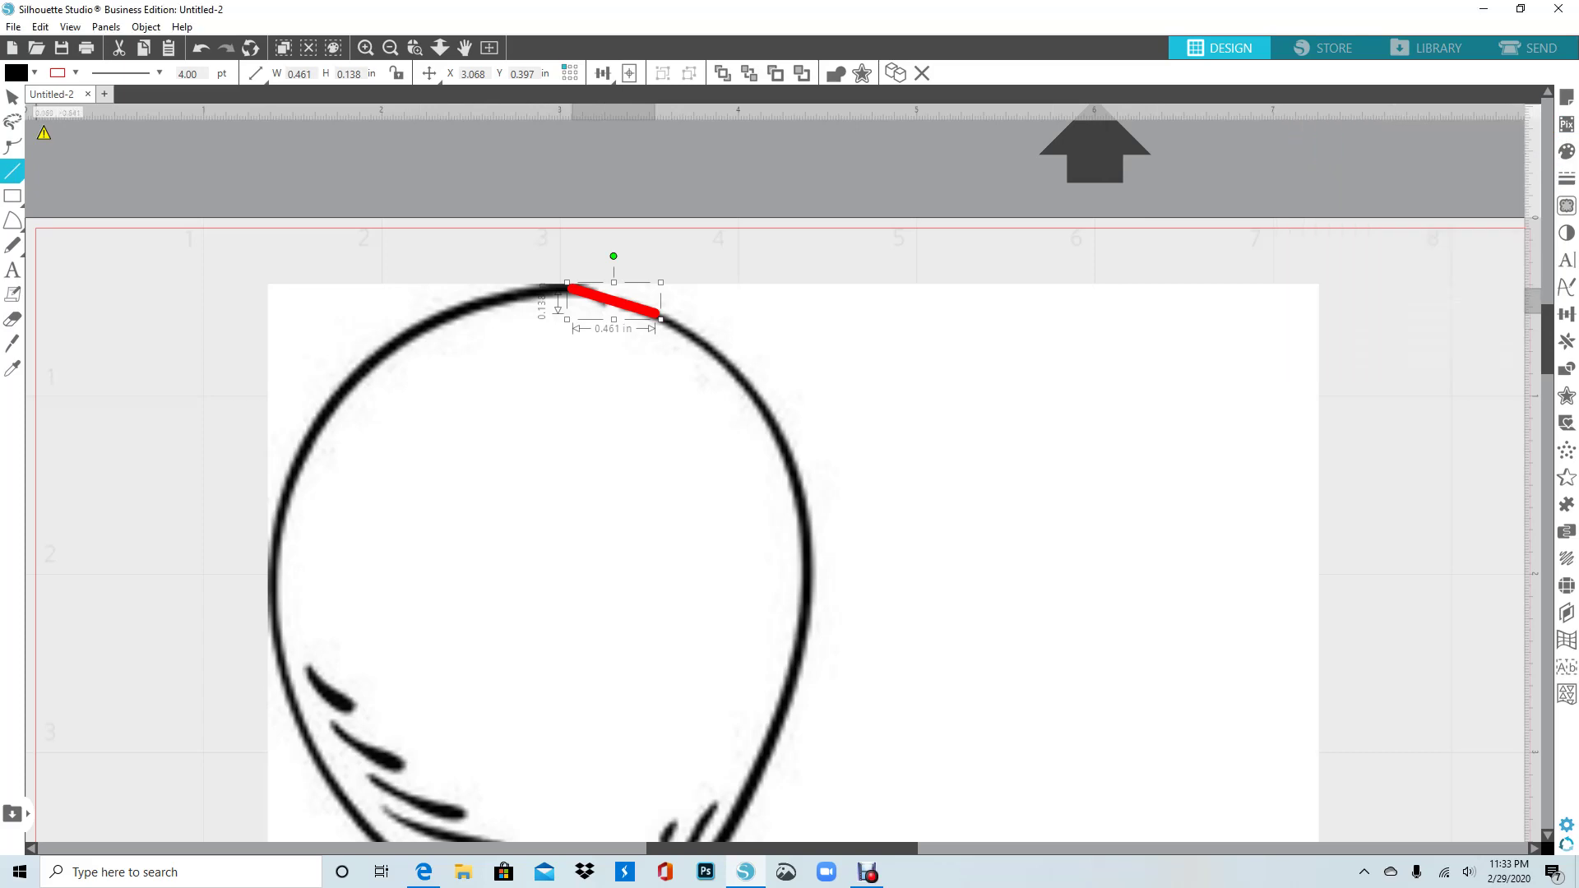
- Add and reposition edit points on the red gap line to bend it into a curve following the balloon outline
{"action": "left_click", "coordinate": [12, 97]}
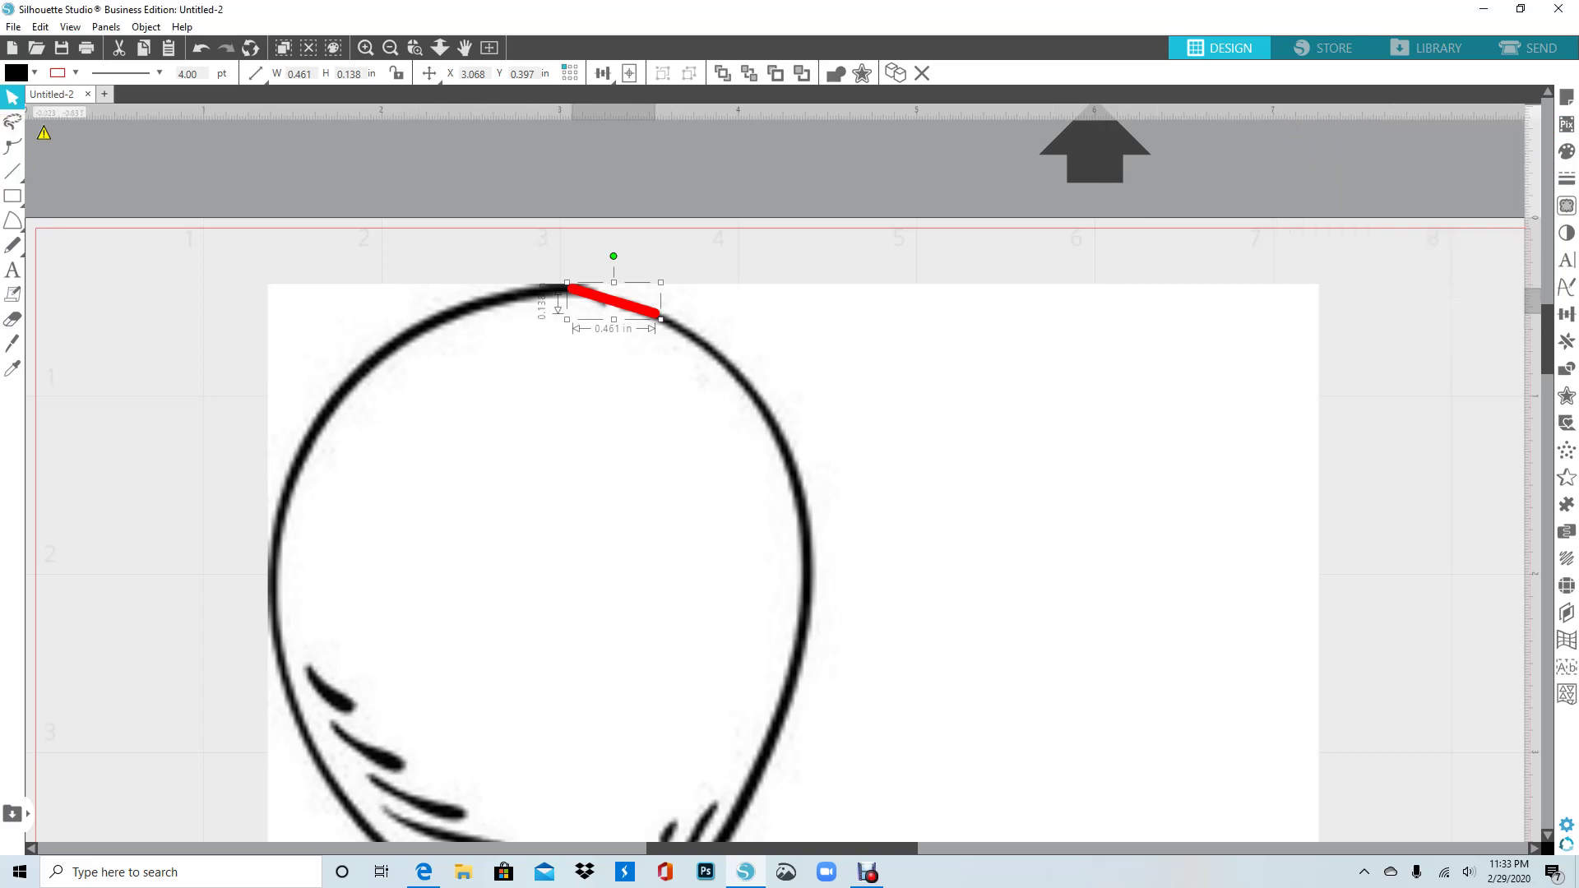
{"action": "double_click", "coordinate": [590, 295]}
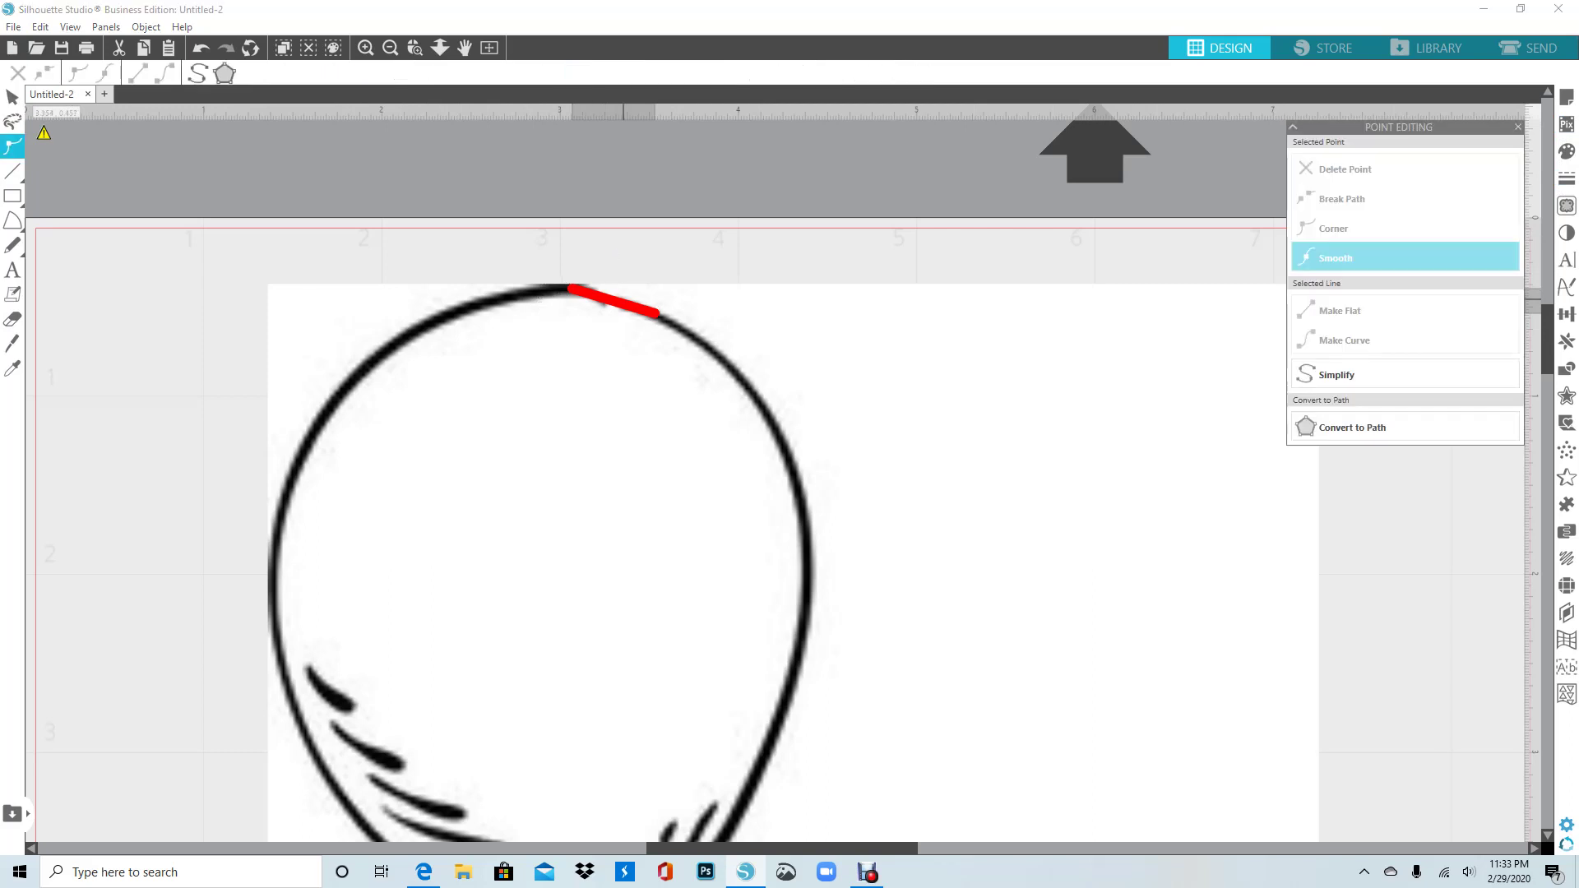
{"action": "left_click", "coordinate": [635, 307]}
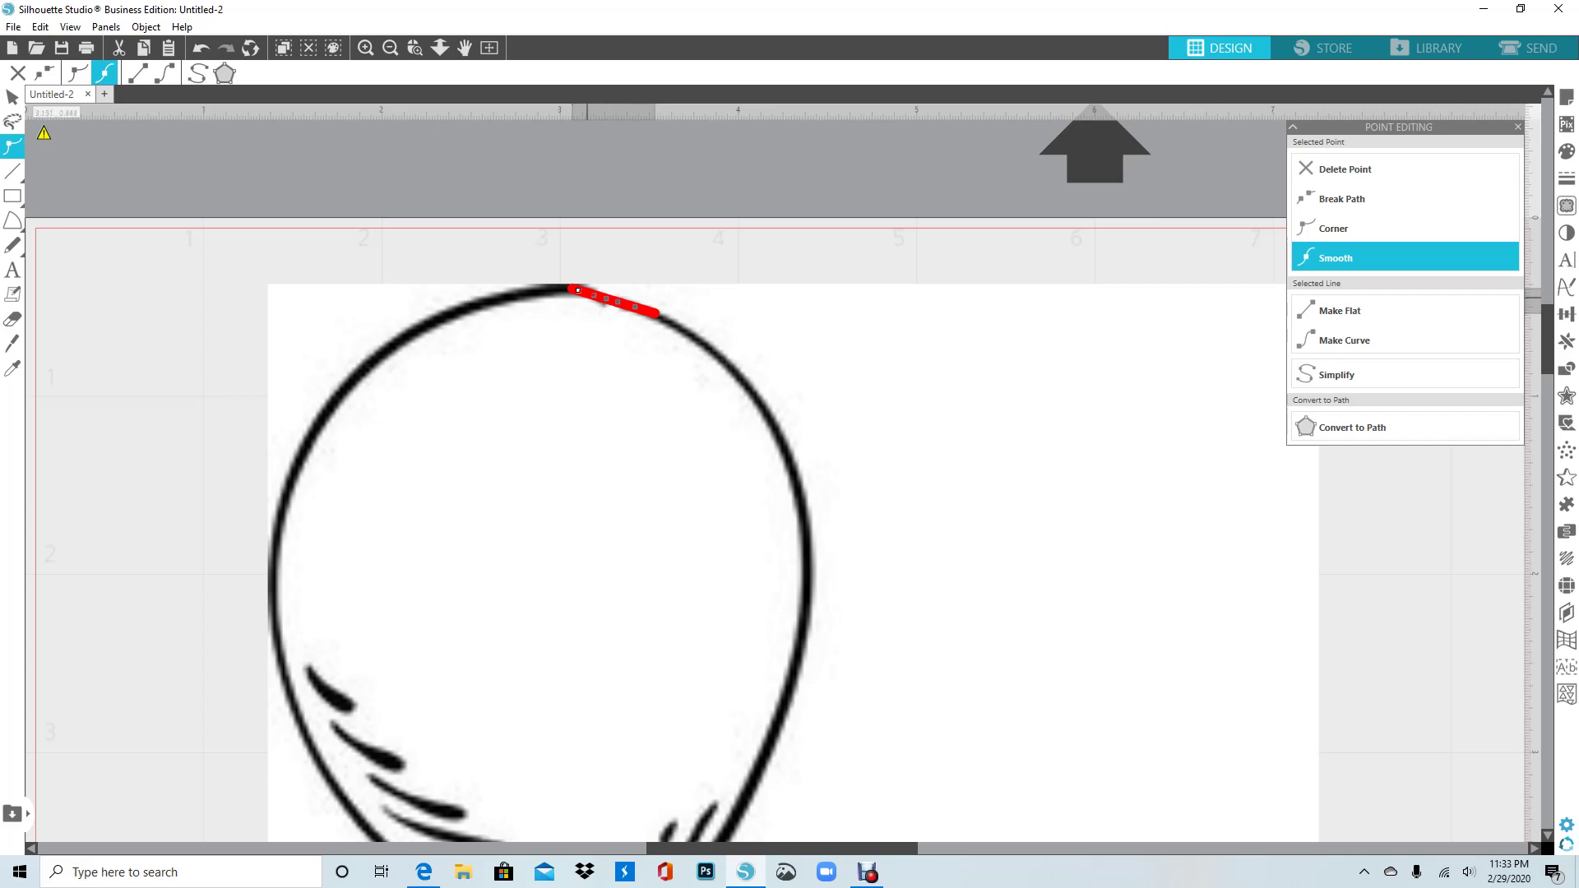
{"action": "left_click", "coordinate": [619, 302]}
{"action": "left_click_drag", "start_coordinate": [620, 302], "coordinate": [608, 294]}
{"action": "left_click", "coordinate": [579, 288]}
{"action": "mouse_move", "coordinate": [578, 288]}
{"action": "left_mouse_down"}
{"action": "mouse_move", "coordinate": [556, 289]}
{"action": "mouse_move", "coordinate": [570, 289]}
{"action": "left_mouse_up"}
{"action": "left_click", "coordinate": [623, 300]}
{"action": "left_click", "coordinate": [594, 291]}
{"action": "left_click", "coordinate": [639, 307]}
{"action": "left_click", "coordinate": [654, 315]}
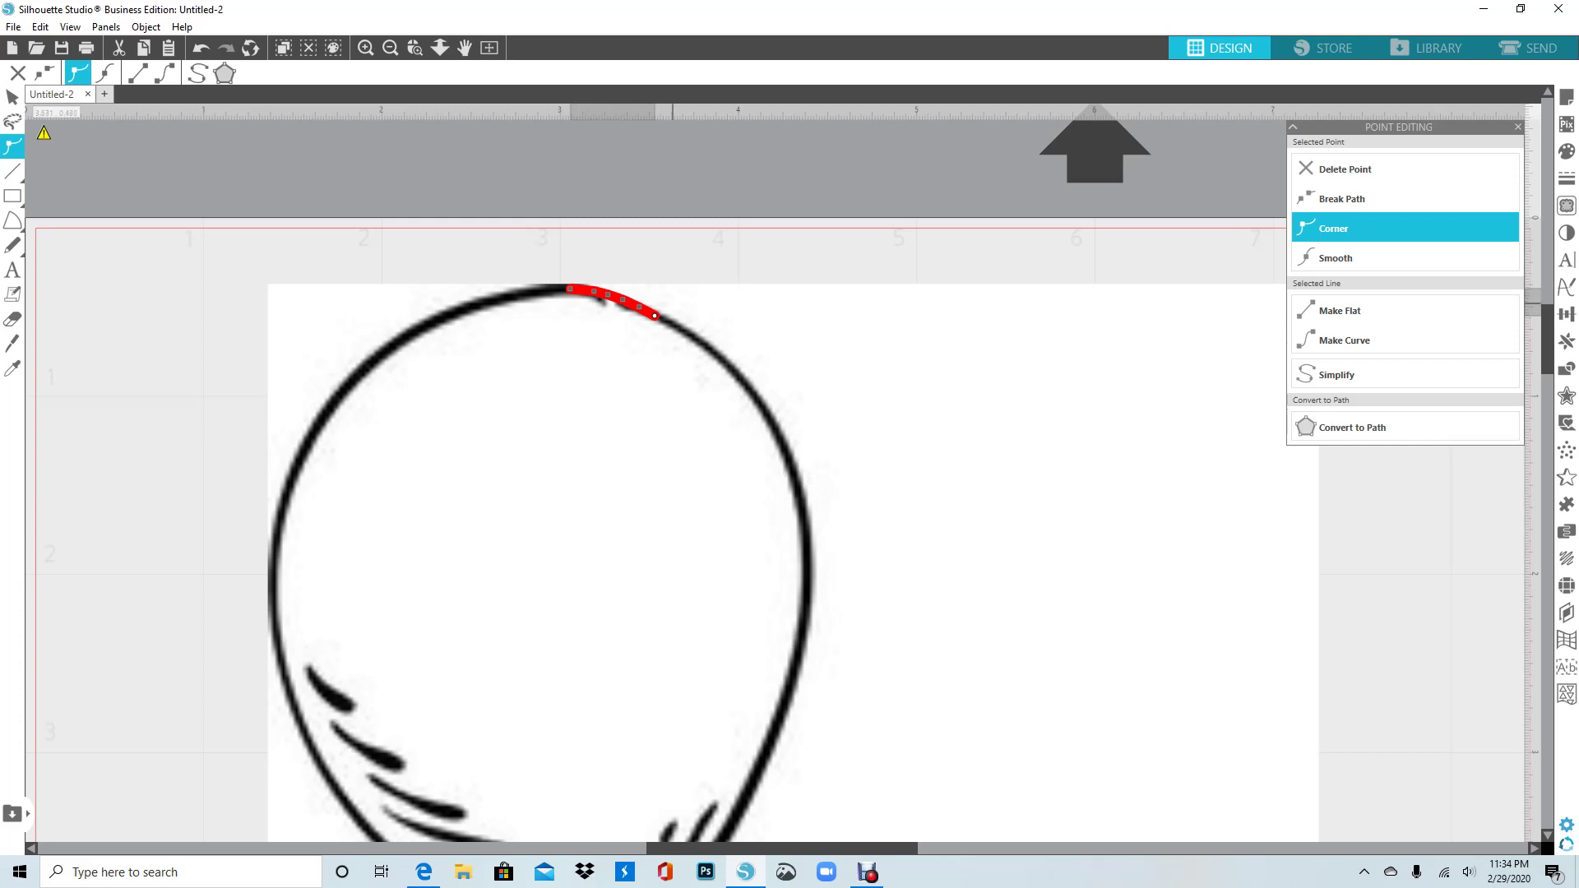
{"action": "left_click", "coordinate": [684, 272]}
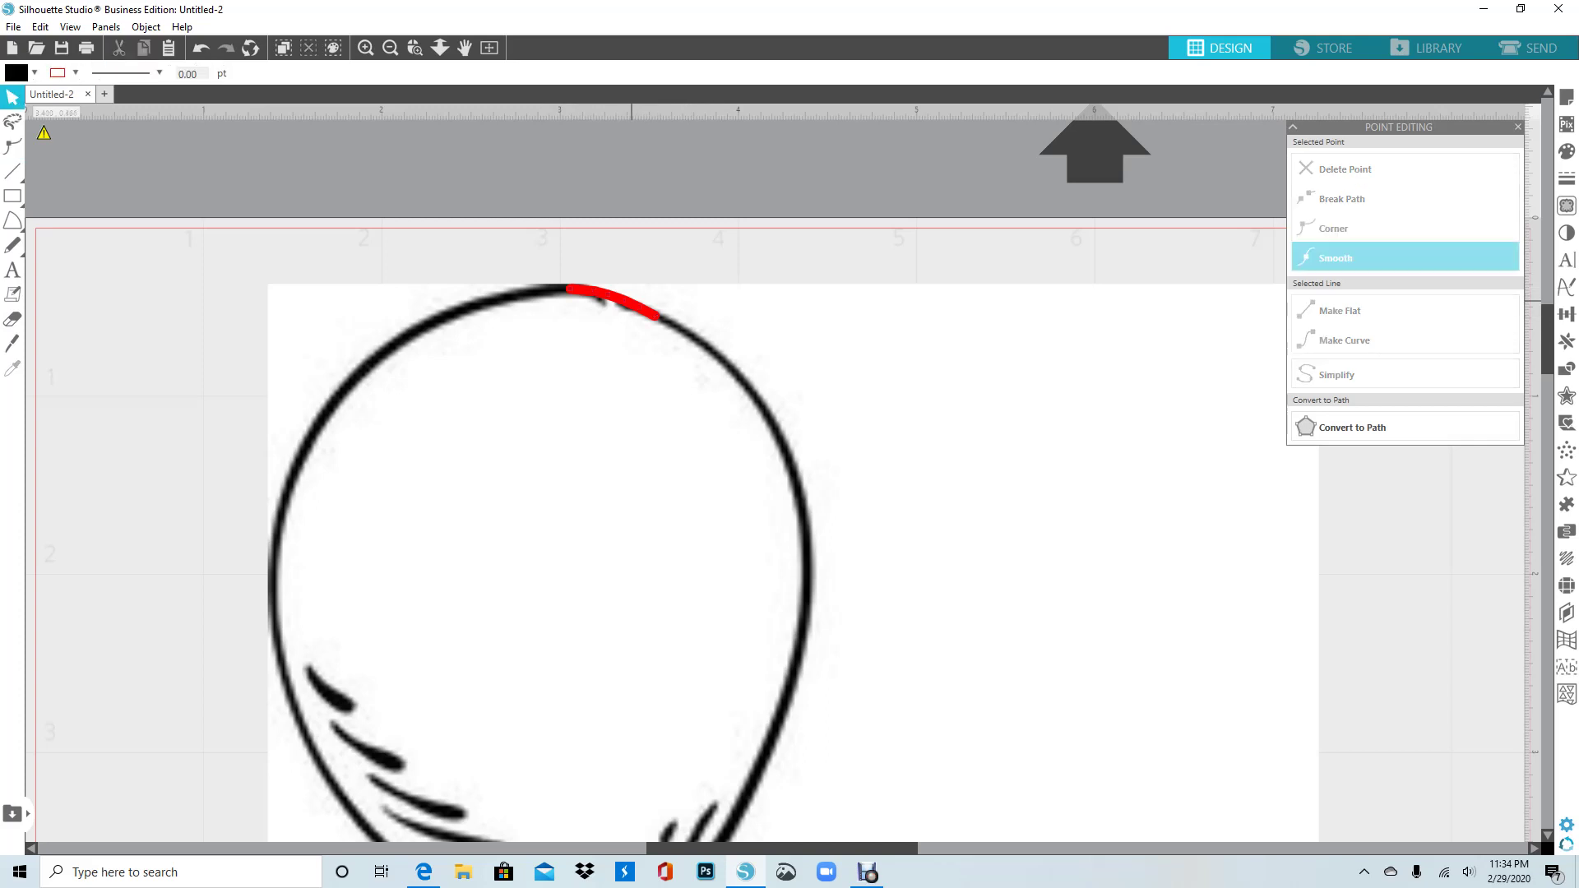
- Nudge the curved red segment down to a Y position of 0.420 in
{"action": "left_click", "coordinate": [616, 298]}
{"action": "key", "text": "Down"}
{"action": "key", "text": "Down"}
{"action": "key", "text": "Down"}
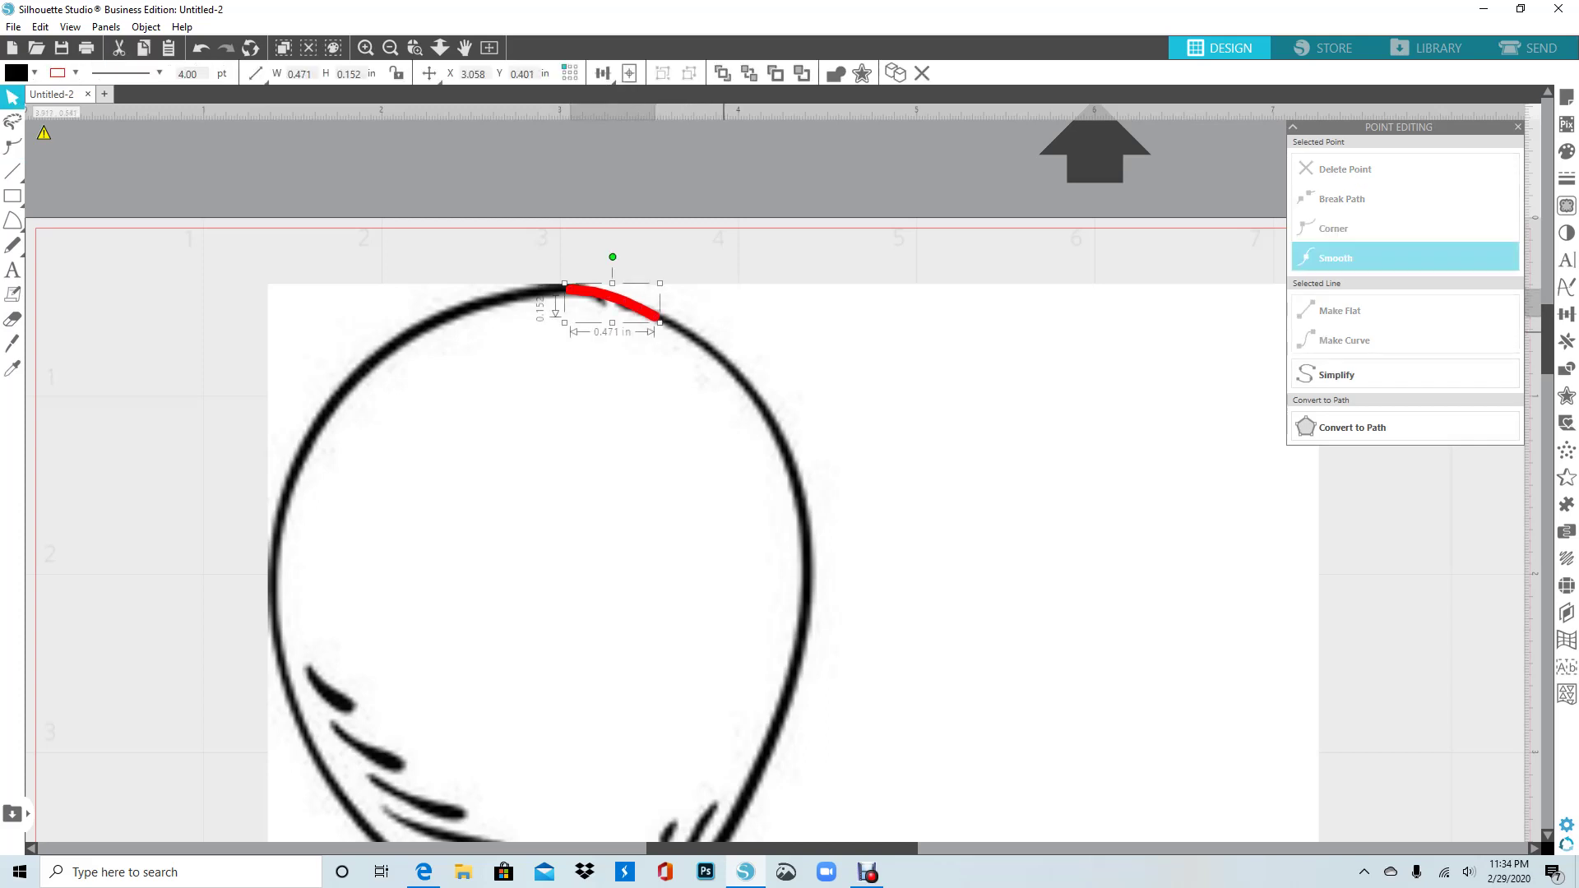
{"action": "key", "text": "Down"}
{"action": "key", "text": "Down"}
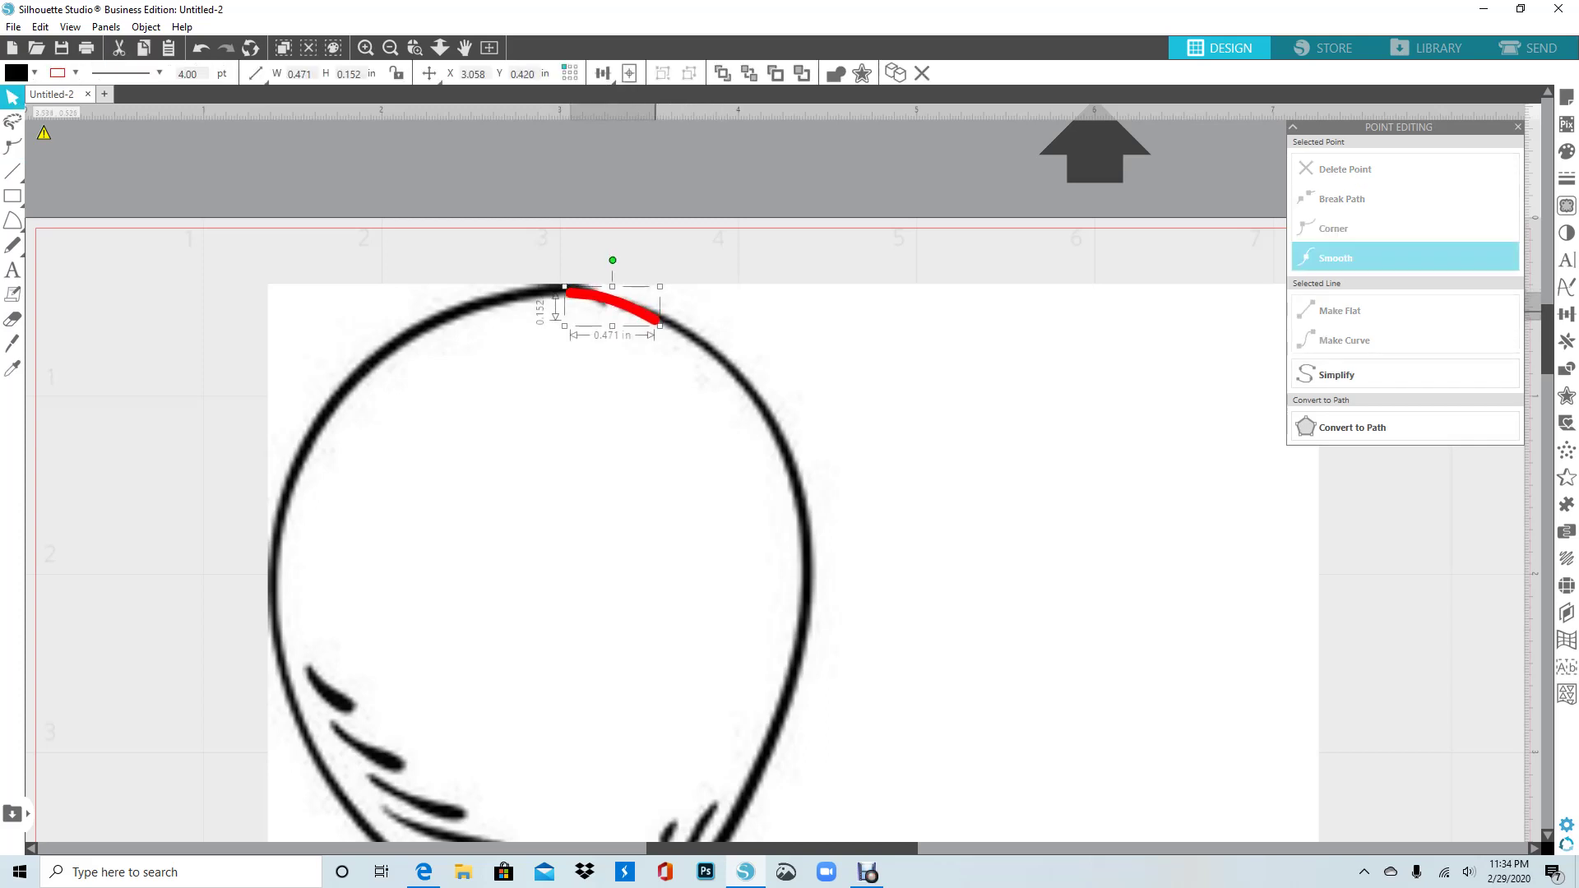
- Extend the red segment's lower end point slightly further along the balloon outline
{"action": "double_click", "coordinate": [632, 307]}
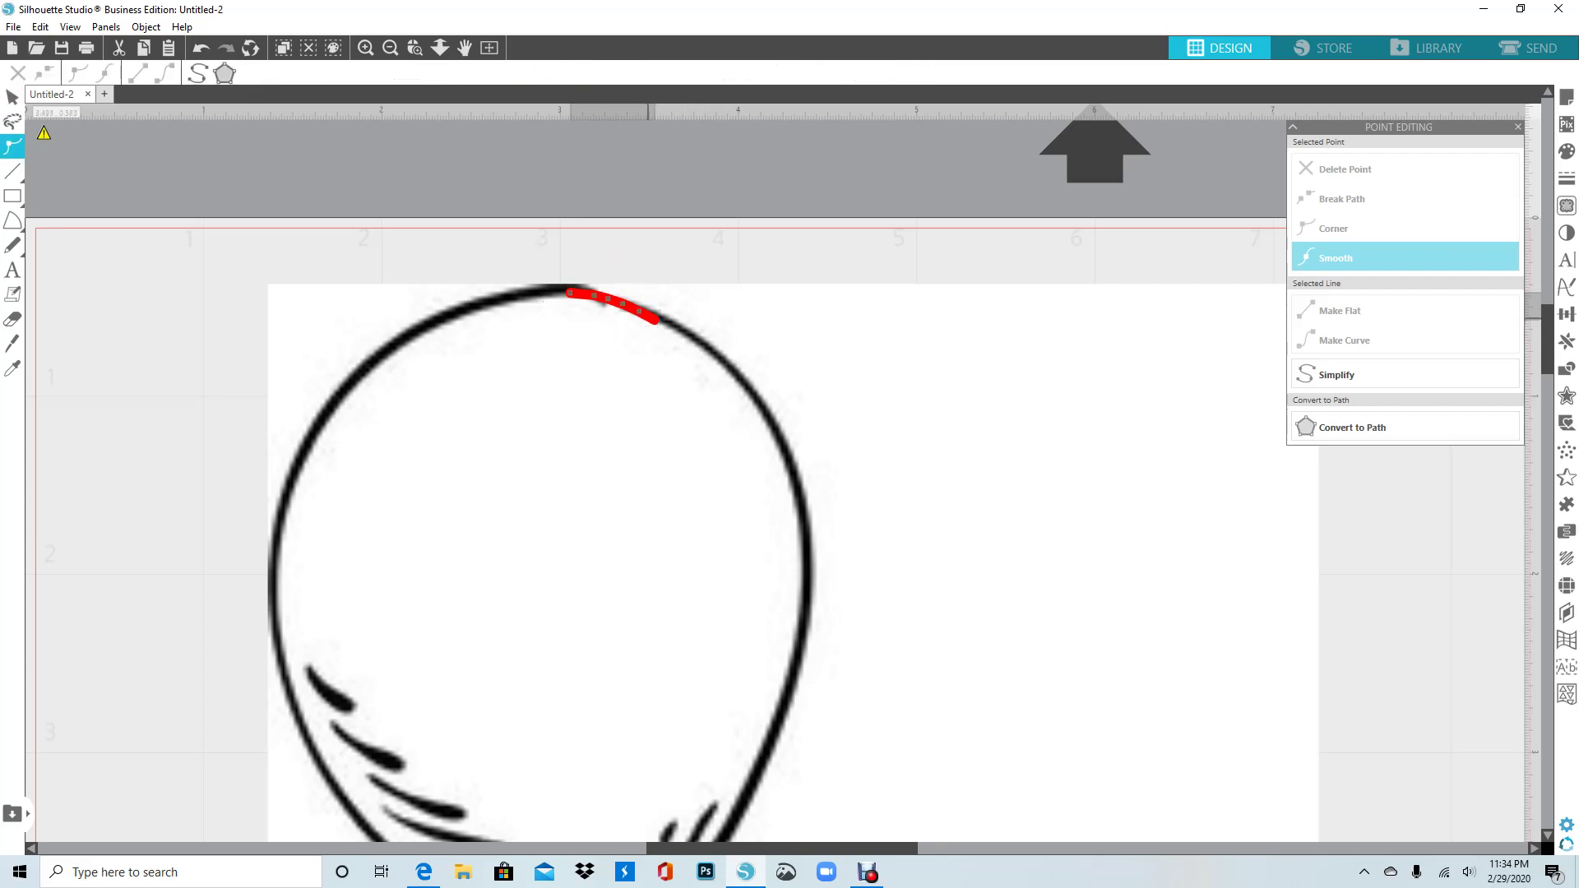
{"action": "left_click", "coordinate": [656, 320]}
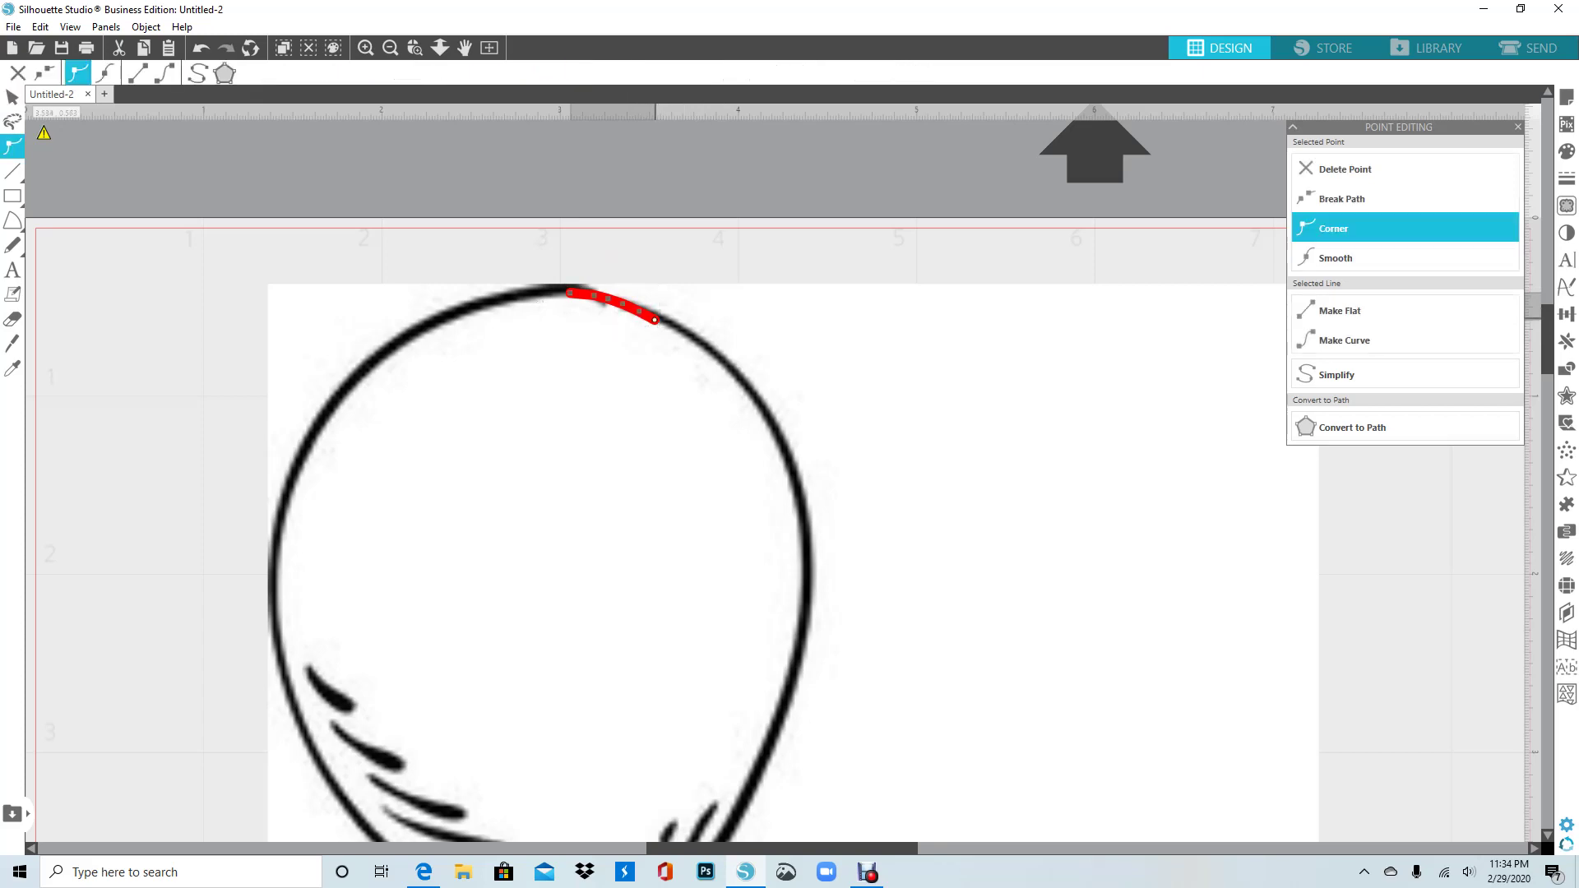
{"action": "left_click_drag", "start_coordinate": [656, 320], "coordinate": [661, 319]}
{"action": "left_click", "coordinate": [569, 291]}
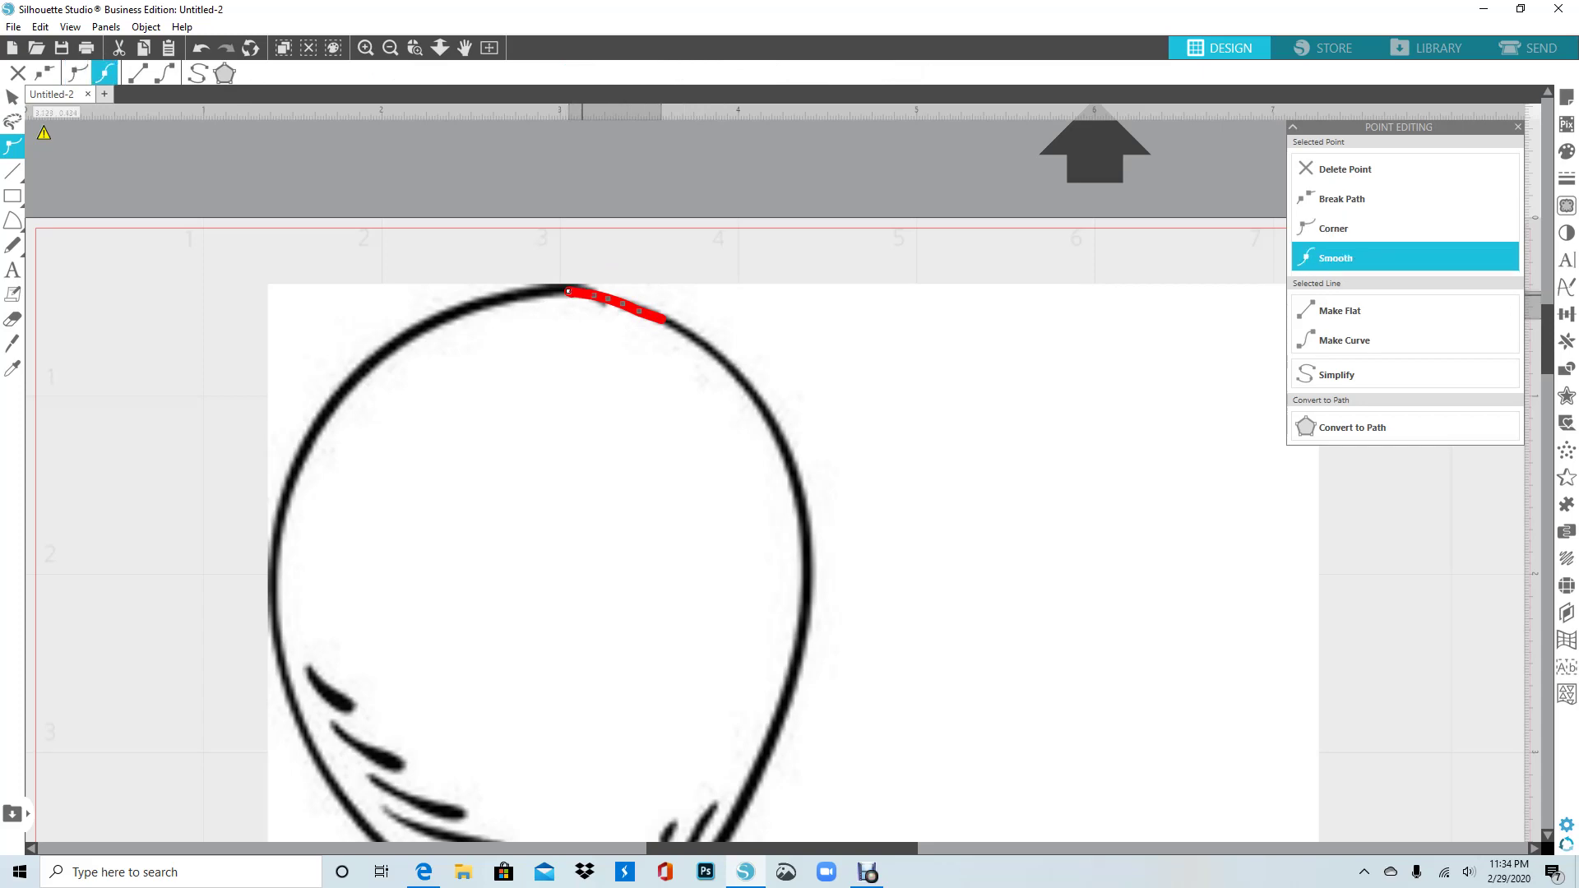
{"action": "double_click", "coordinate": [582, 295]}
{"action": "left_click", "coordinate": [688, 242]}
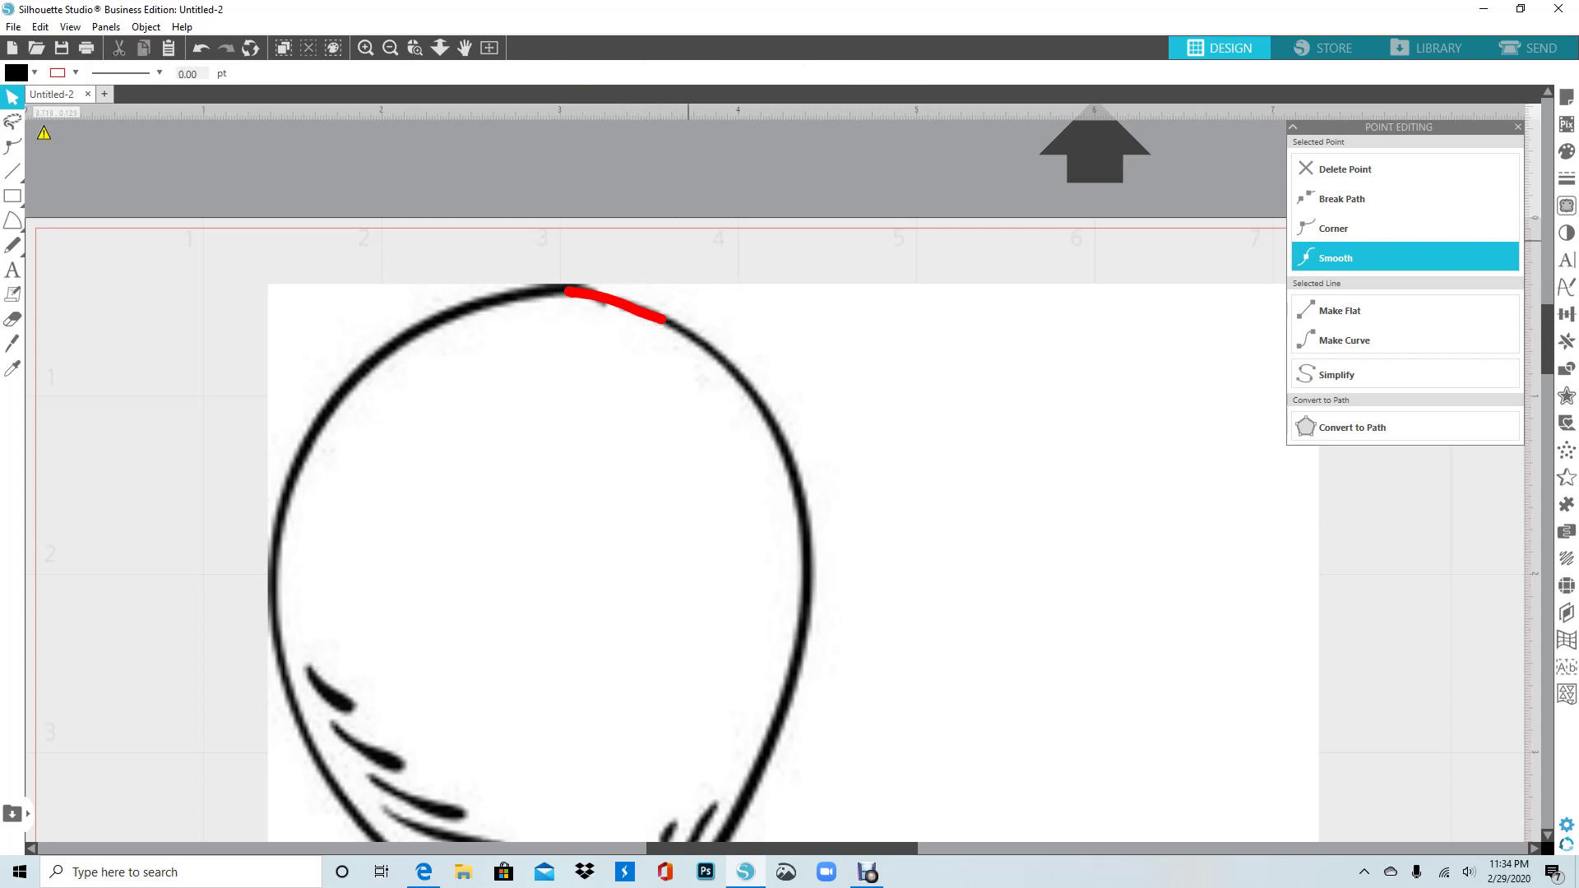
- Add an edit point near the red segment's upper end and finish point editing
{"action": "left_click", "coordinate": [584, 295]}
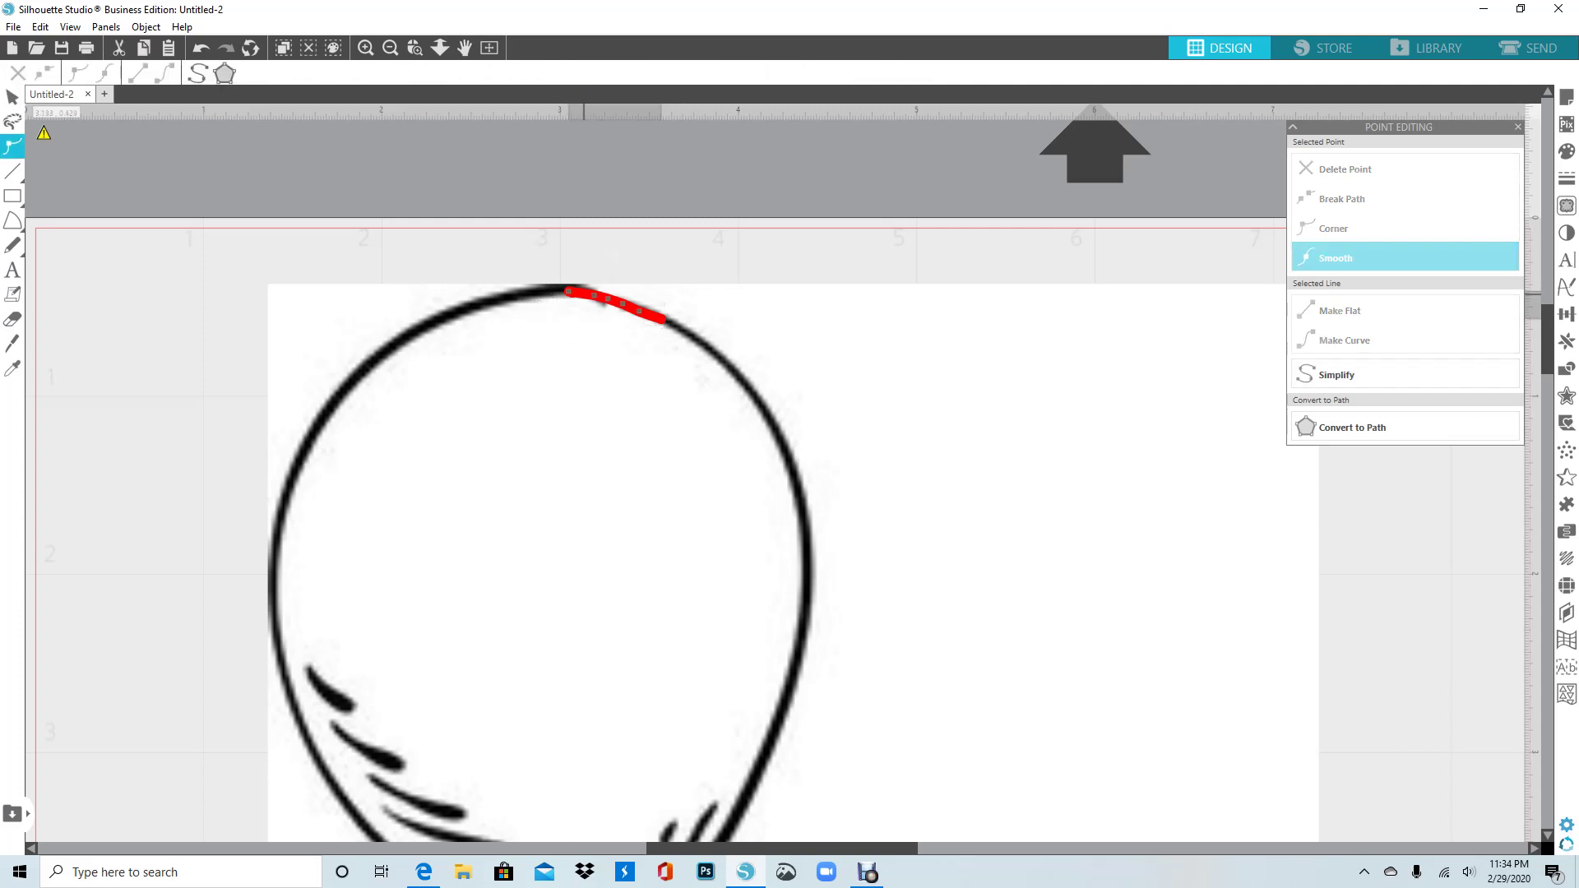
{"action": "left_click", "coordinate": [583, 294]}
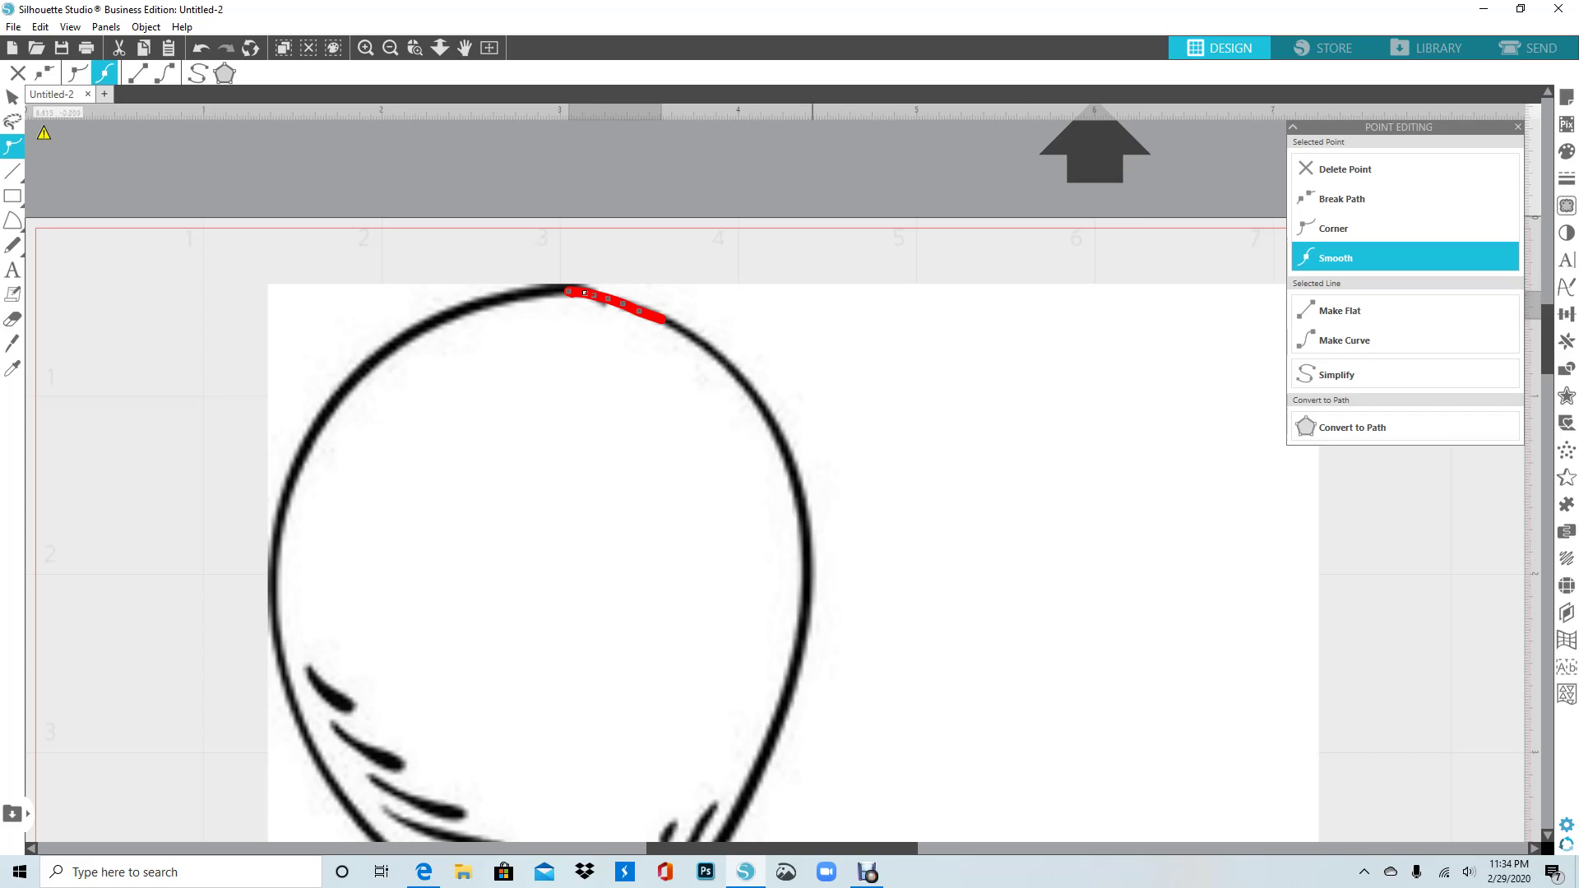
{"action": "left_click", "coordinate": [811, 185]}
{"action": "key", "text": "v"}
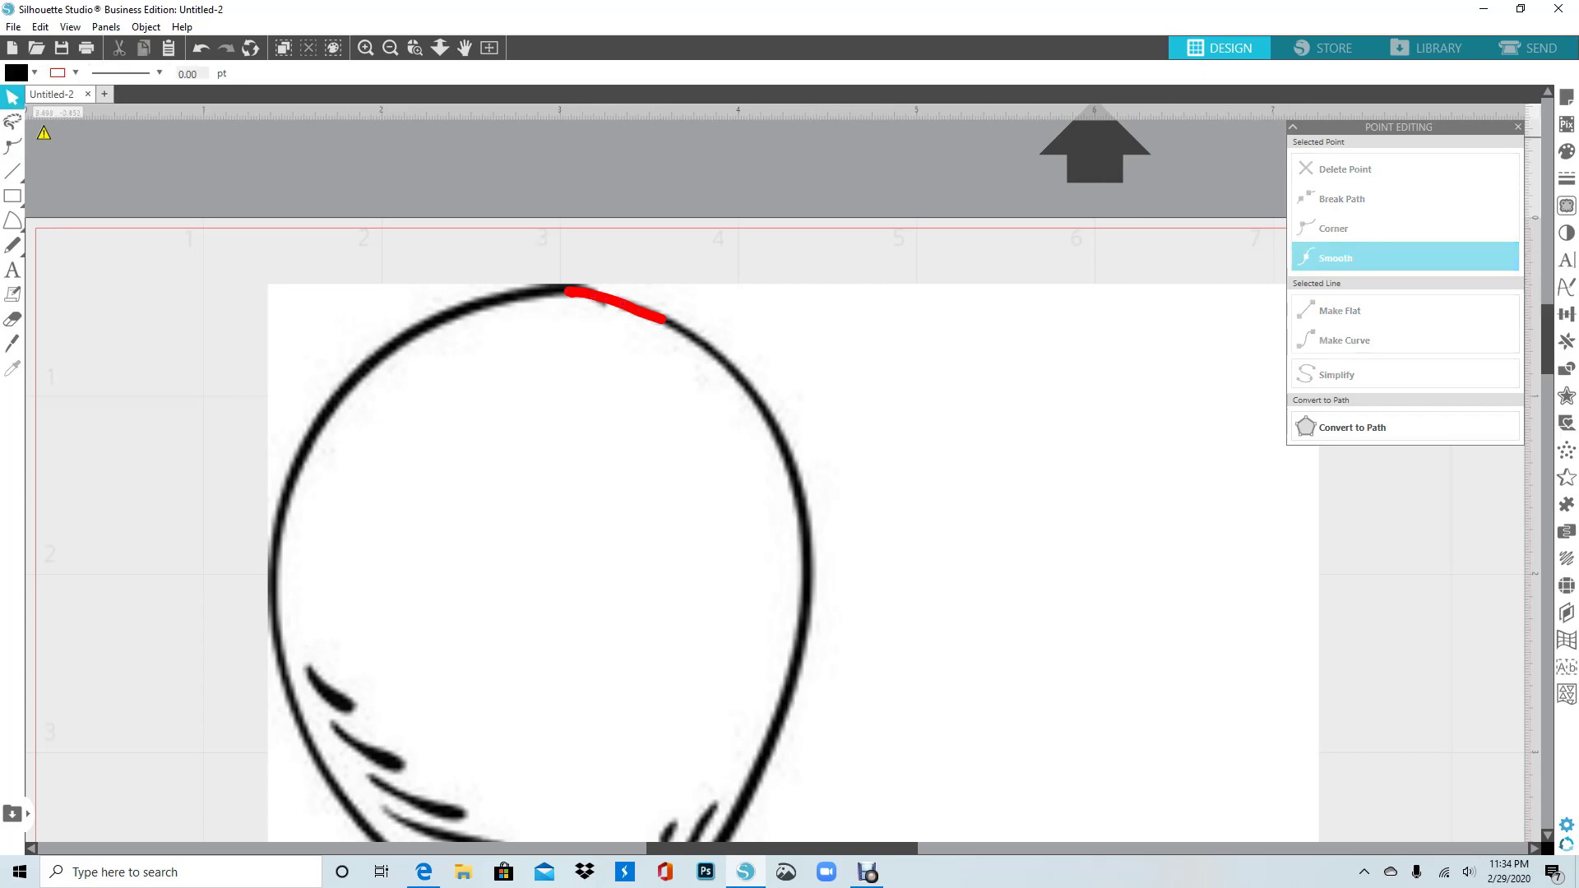
{"action": "left_click", "coordinate": [1519, 127]}
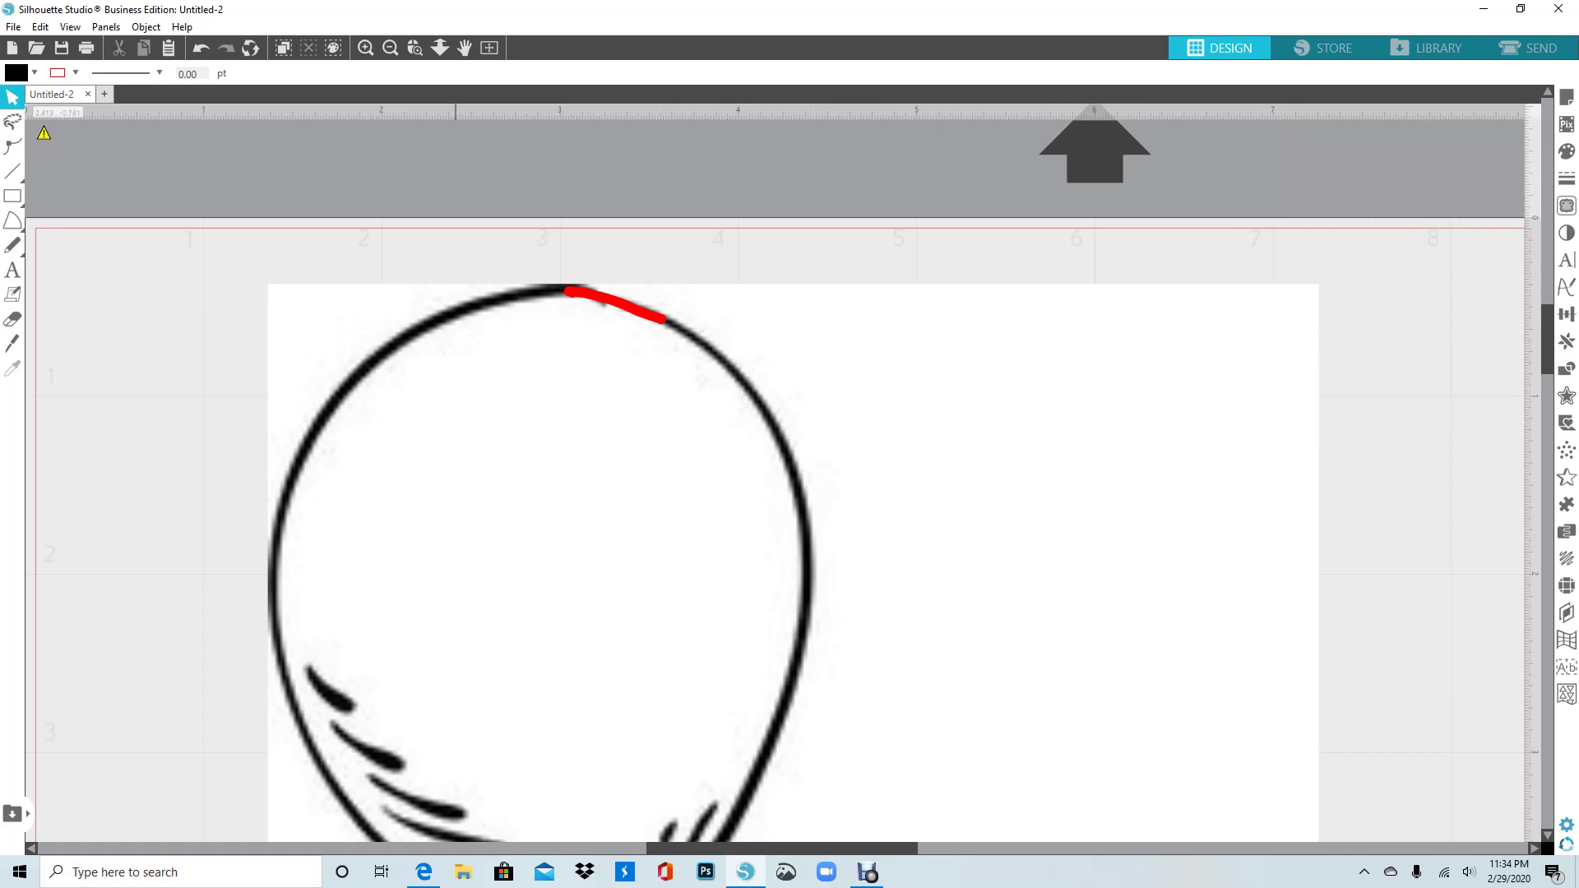
- Move the coloured reference picture farther away from the page and deselect it
{"action": "left_click", "coordinate": [391, 47]}
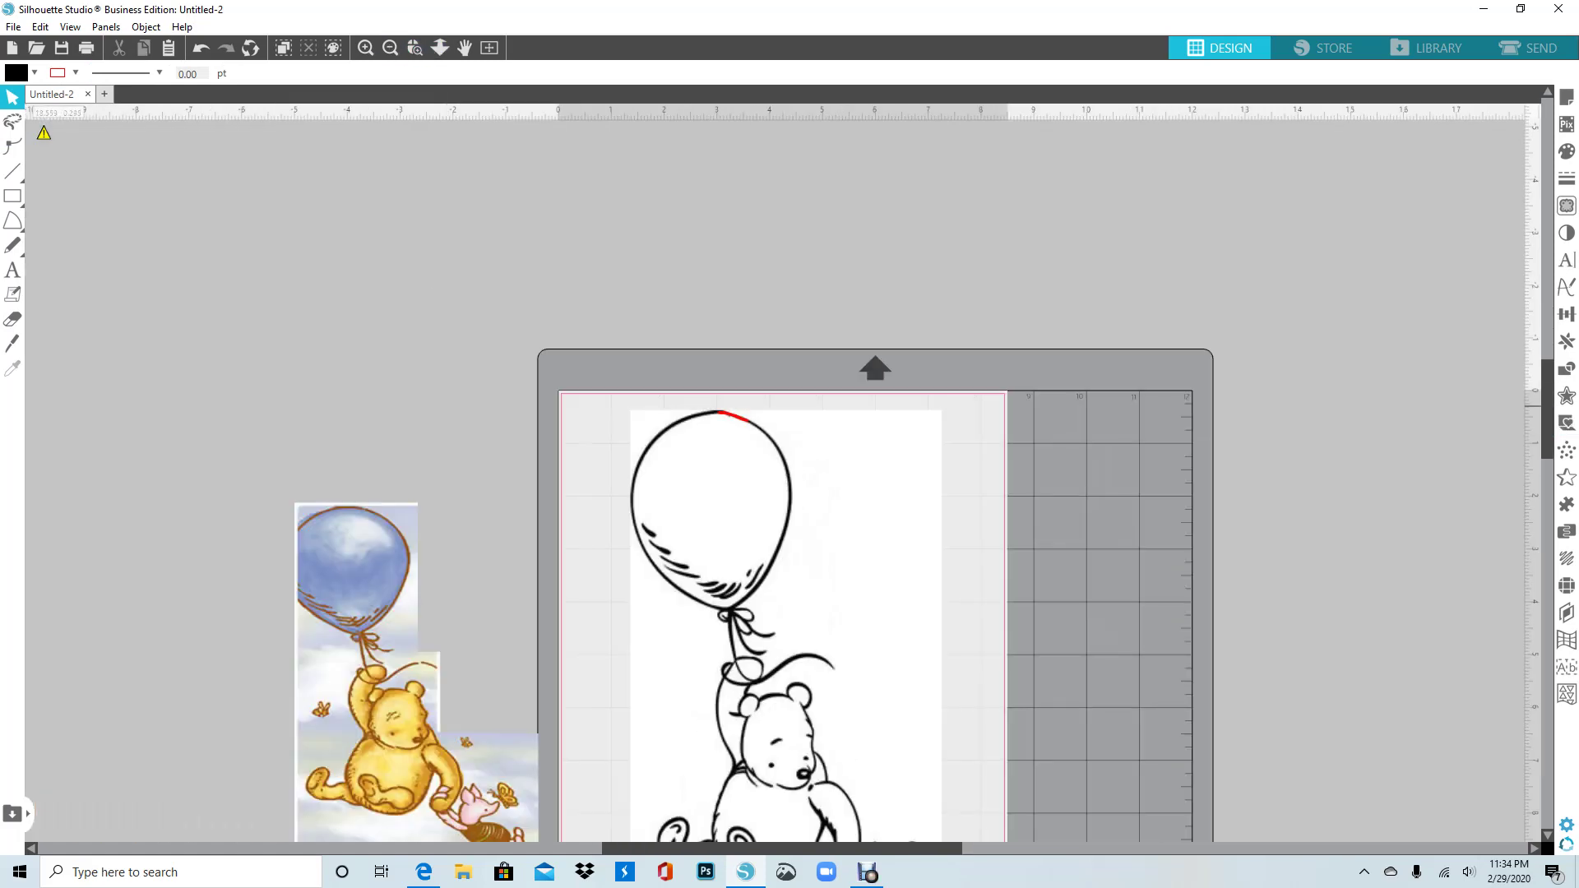
{"action": "scroll", "coordinate": [872, 494], "scroll_direction": "down", "scroll_amount": 4}
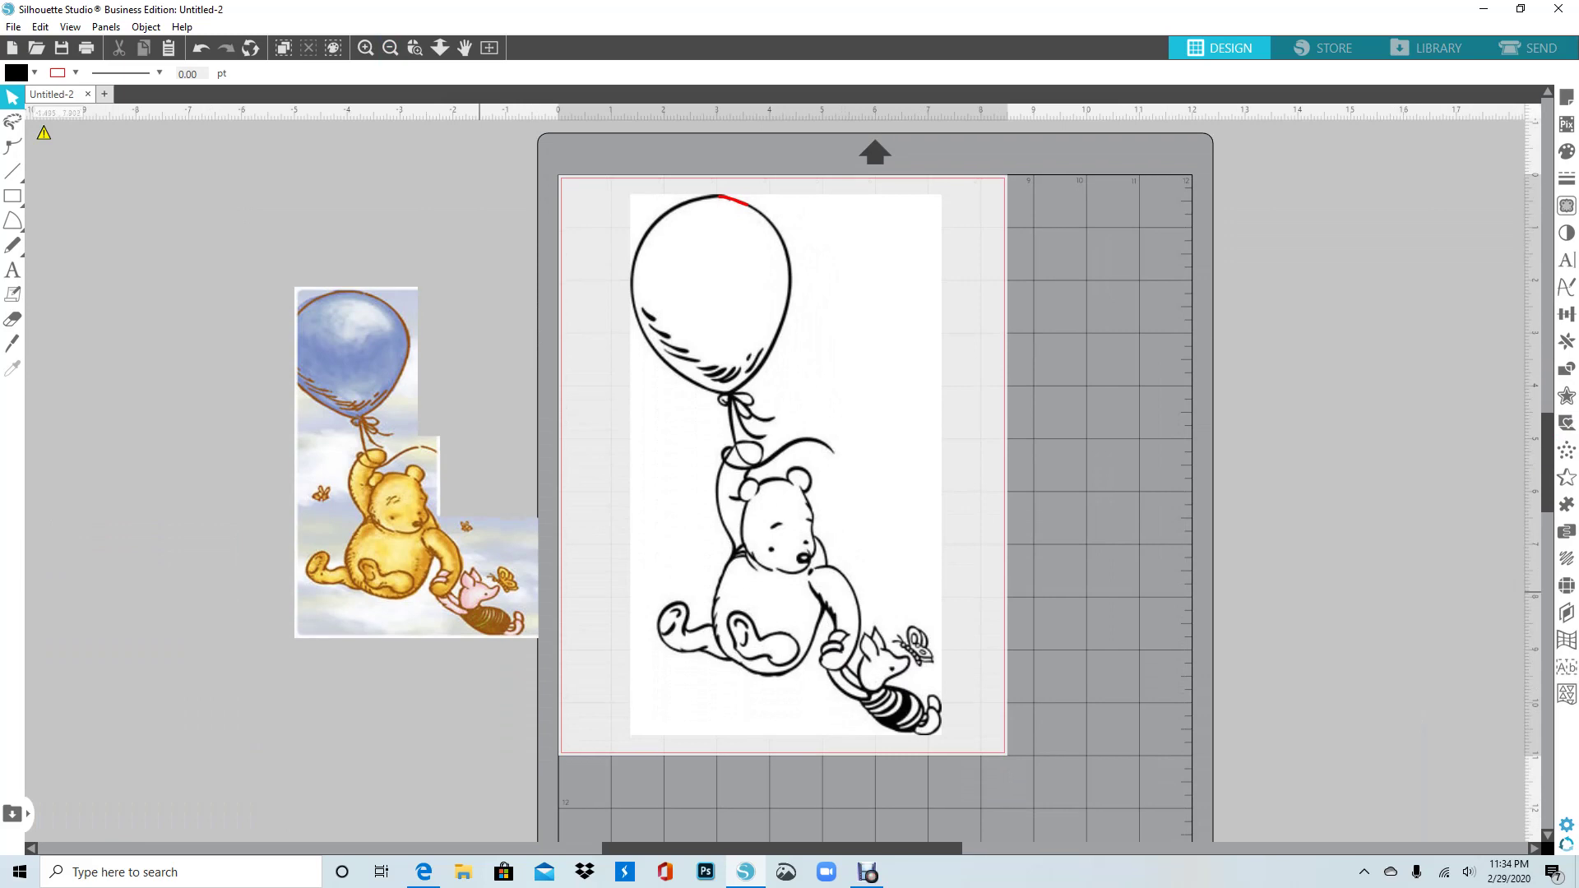
{"action": "left_click_drag", "start_coordinate": [479, 592], "coordinate": [352, 542]}
{"action": "left_click", "coordinate": [592, 204]}
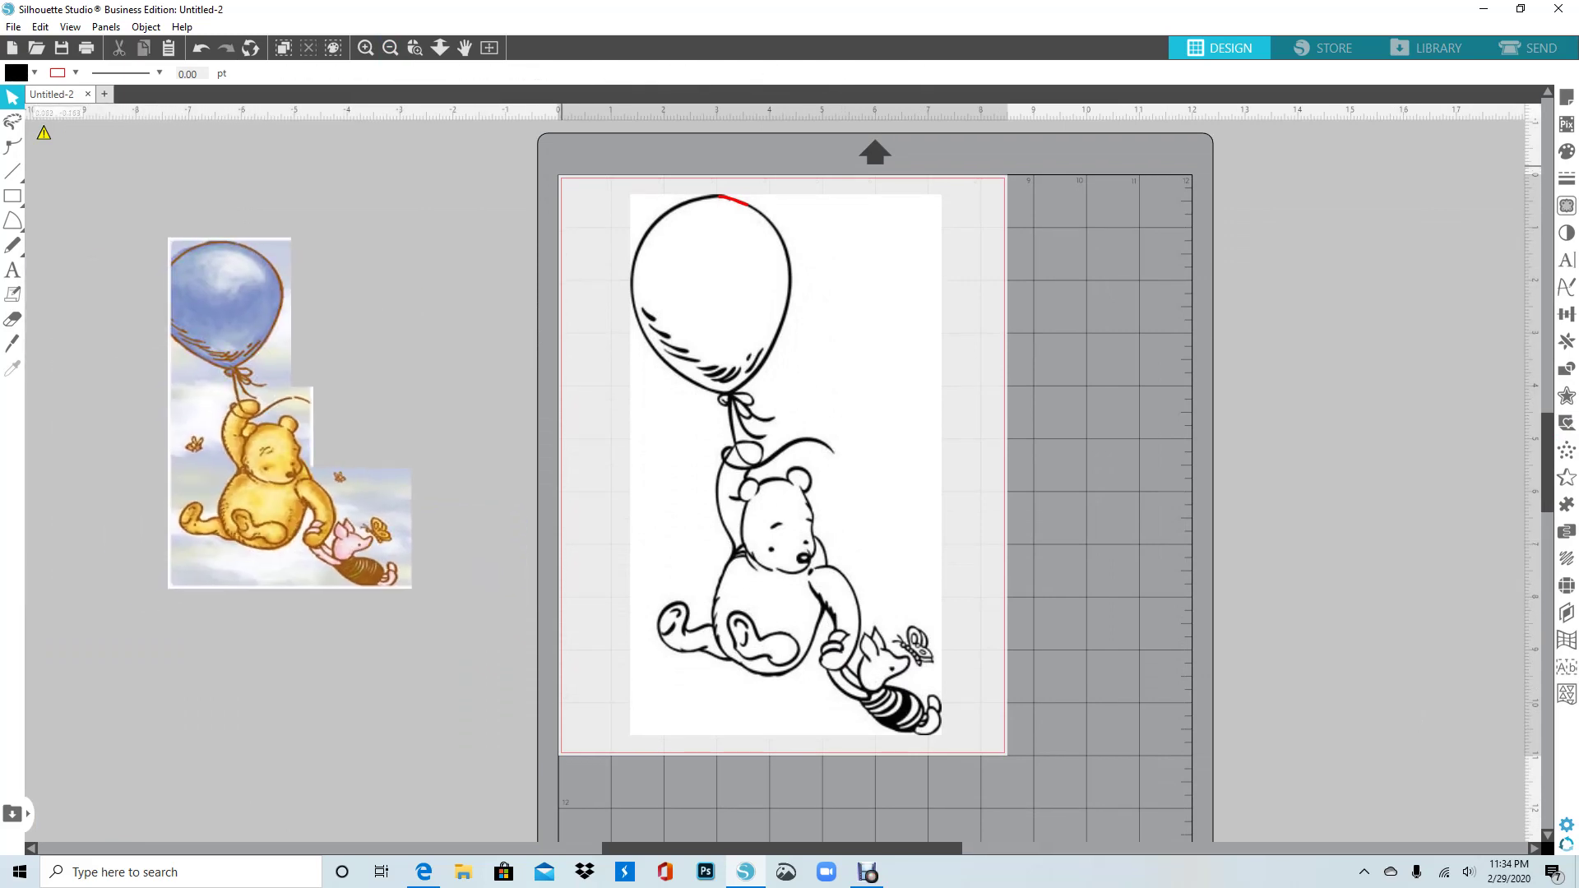
- Define a trace area about 9.7 in wide around the line art and balloon patch, and set the trace threshold to 61%
{"action": "mouse_move", "coordinate": [561, 166]}
{"action": "left_mouse_down"}
{"action": "mouse_move", "coordinate": [797, 170]}
{"action": "mouse_move", "coordinate": [948, 203]}
{"action": "mouse_move", "coordinate": [1075, 796]}
{"action": "left_mouse_up"}
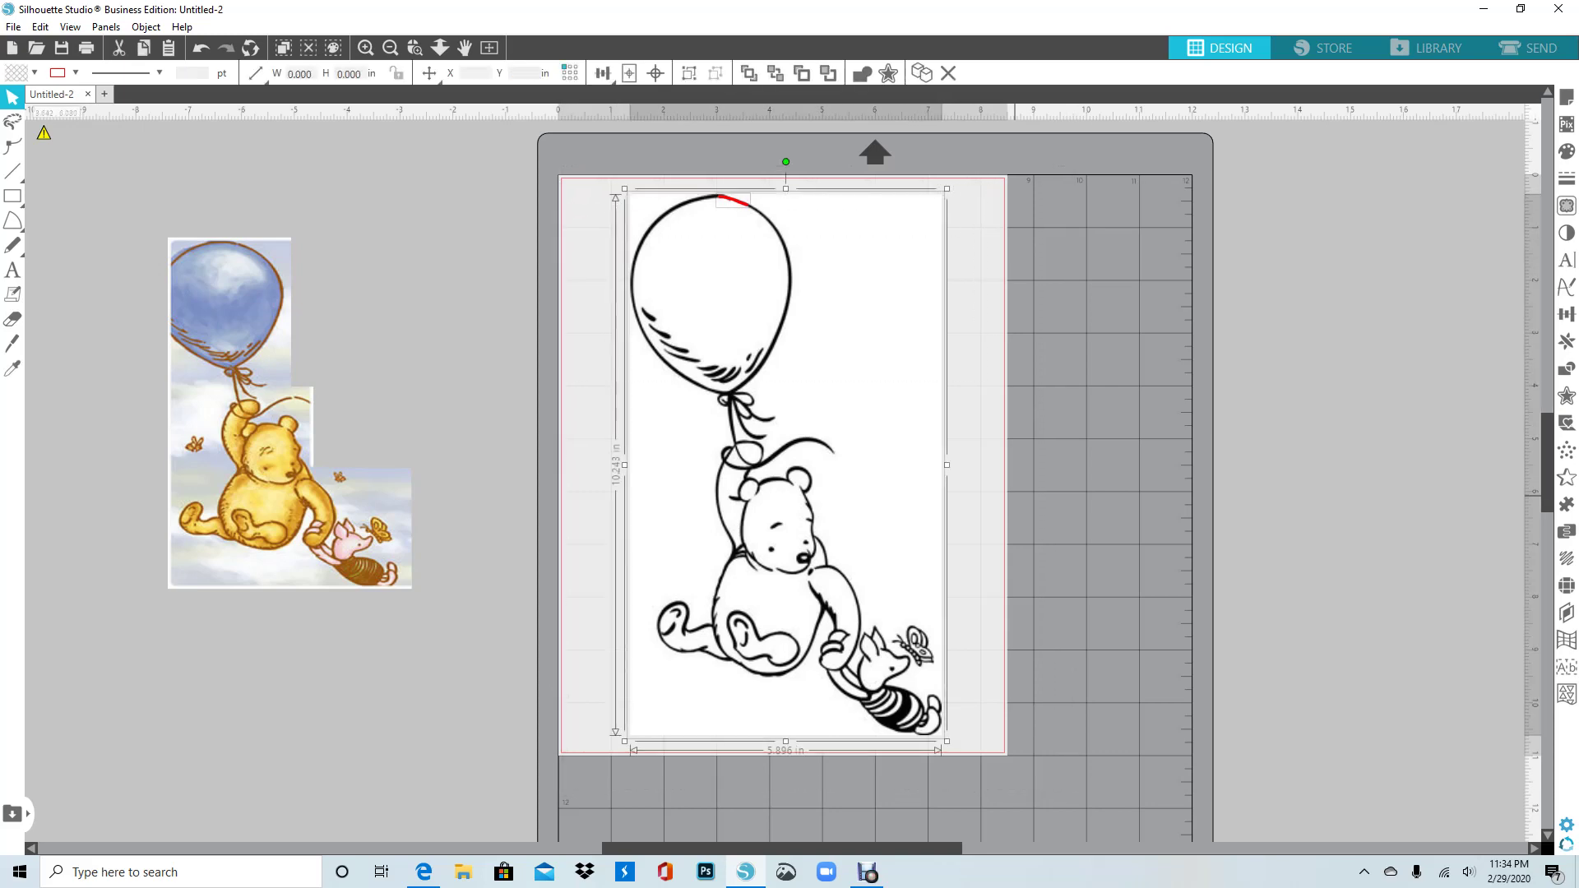
{"action": "left_click", "coordinate": [1566, 206]}
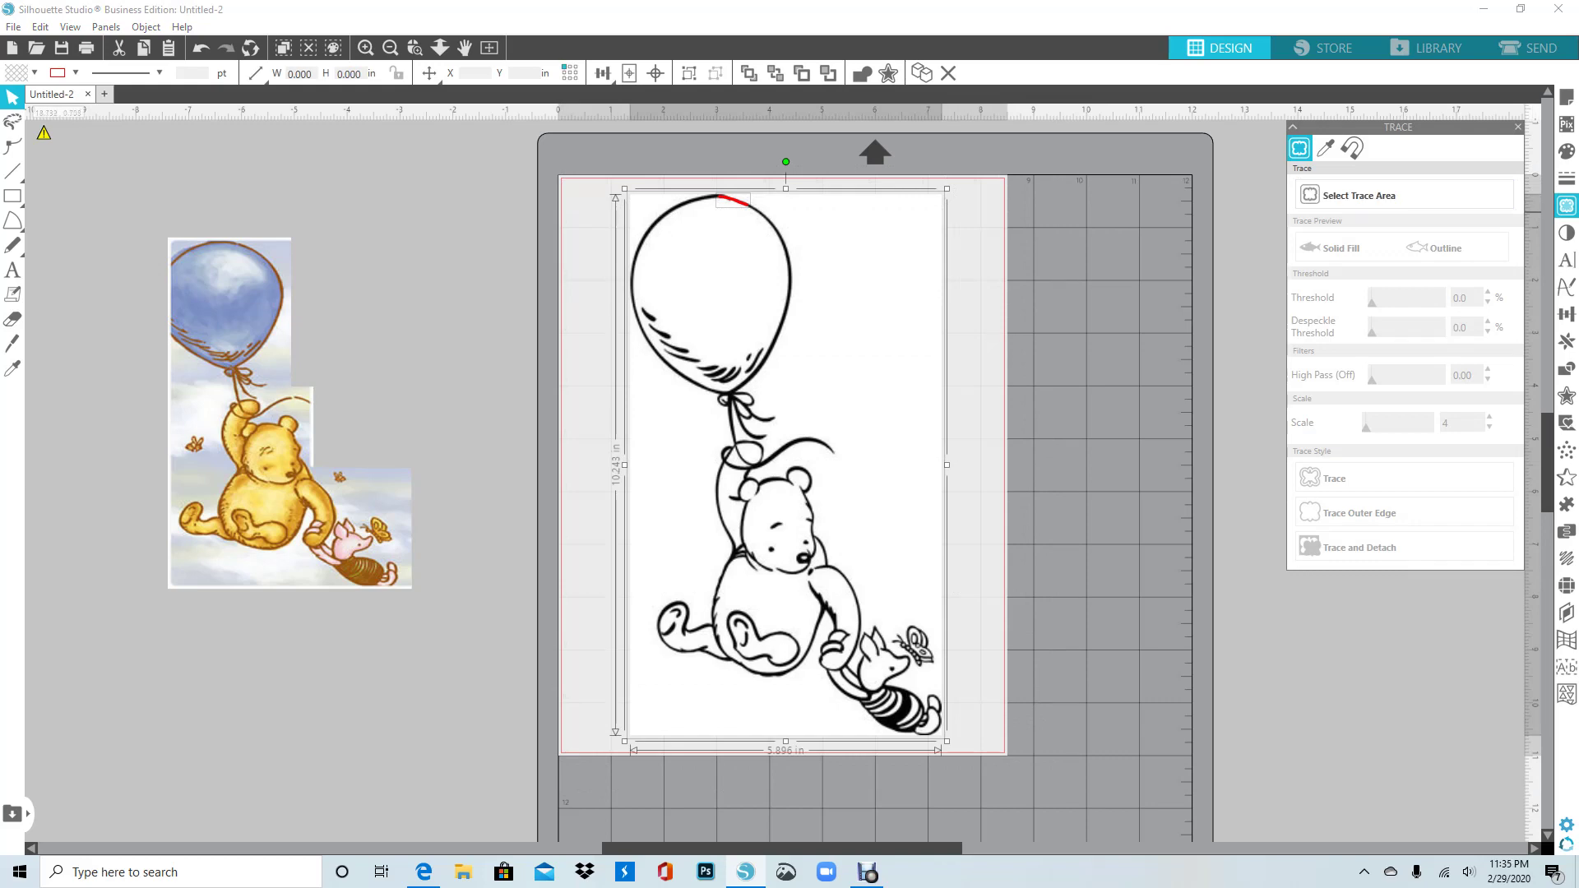
{"action": "left_click", "coordinate": [1398, 195]}
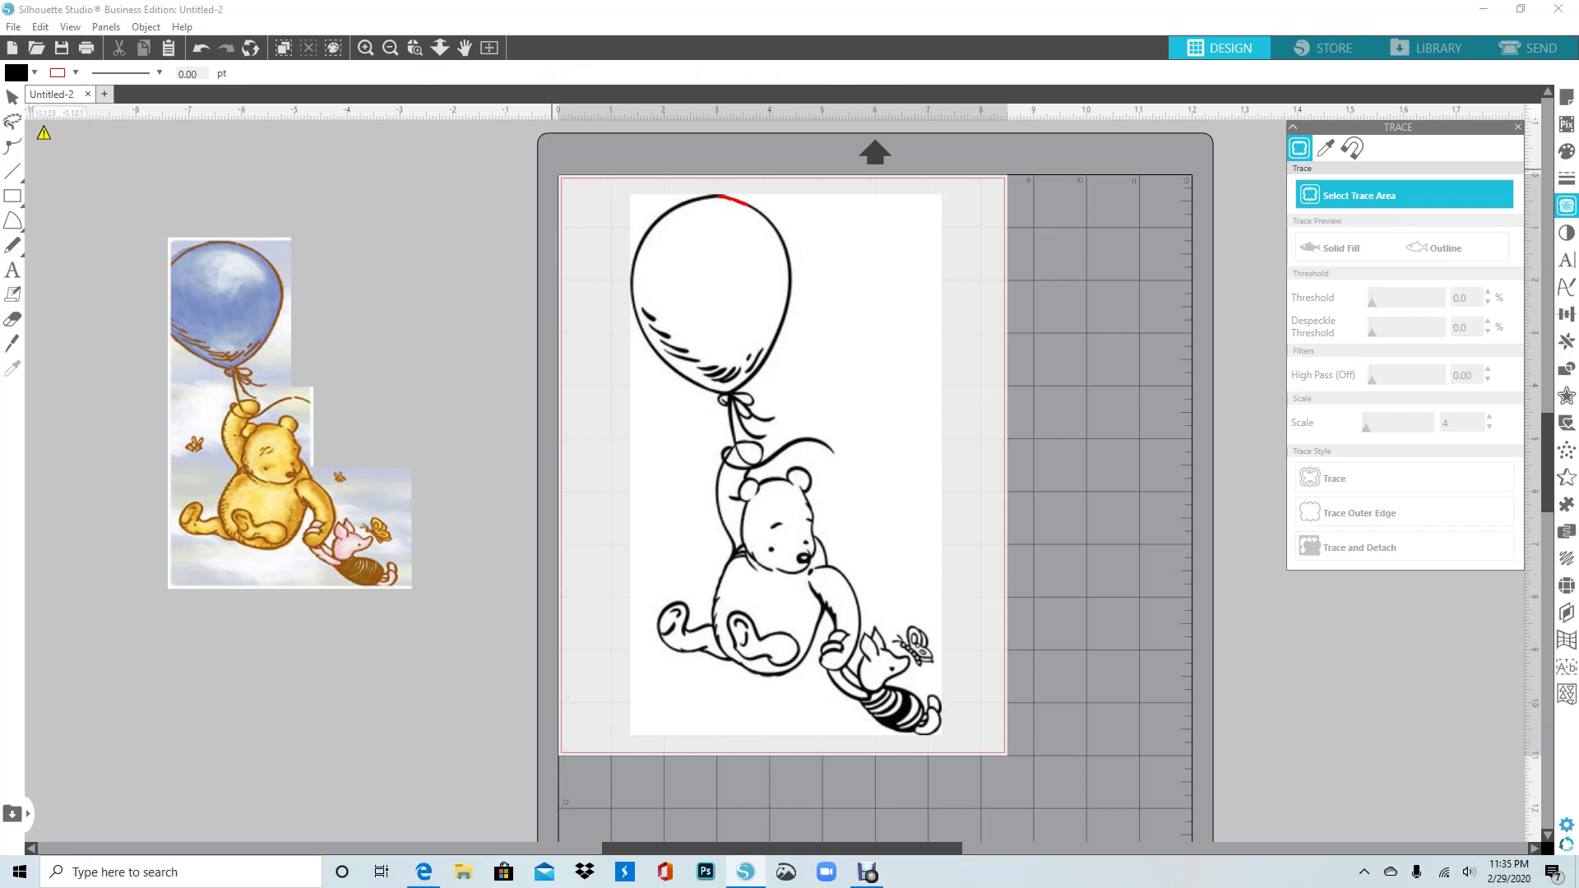
{"action": "mouse_move", "coordinate": [551, 170]}
{"action": "left_mouse_down"}
{"action": "mouse_move", "coordinate": [997, 227]}
{"action": "mouse_move", "coordinate": [1064, 782]}
{"action": "left_mouse_up"}
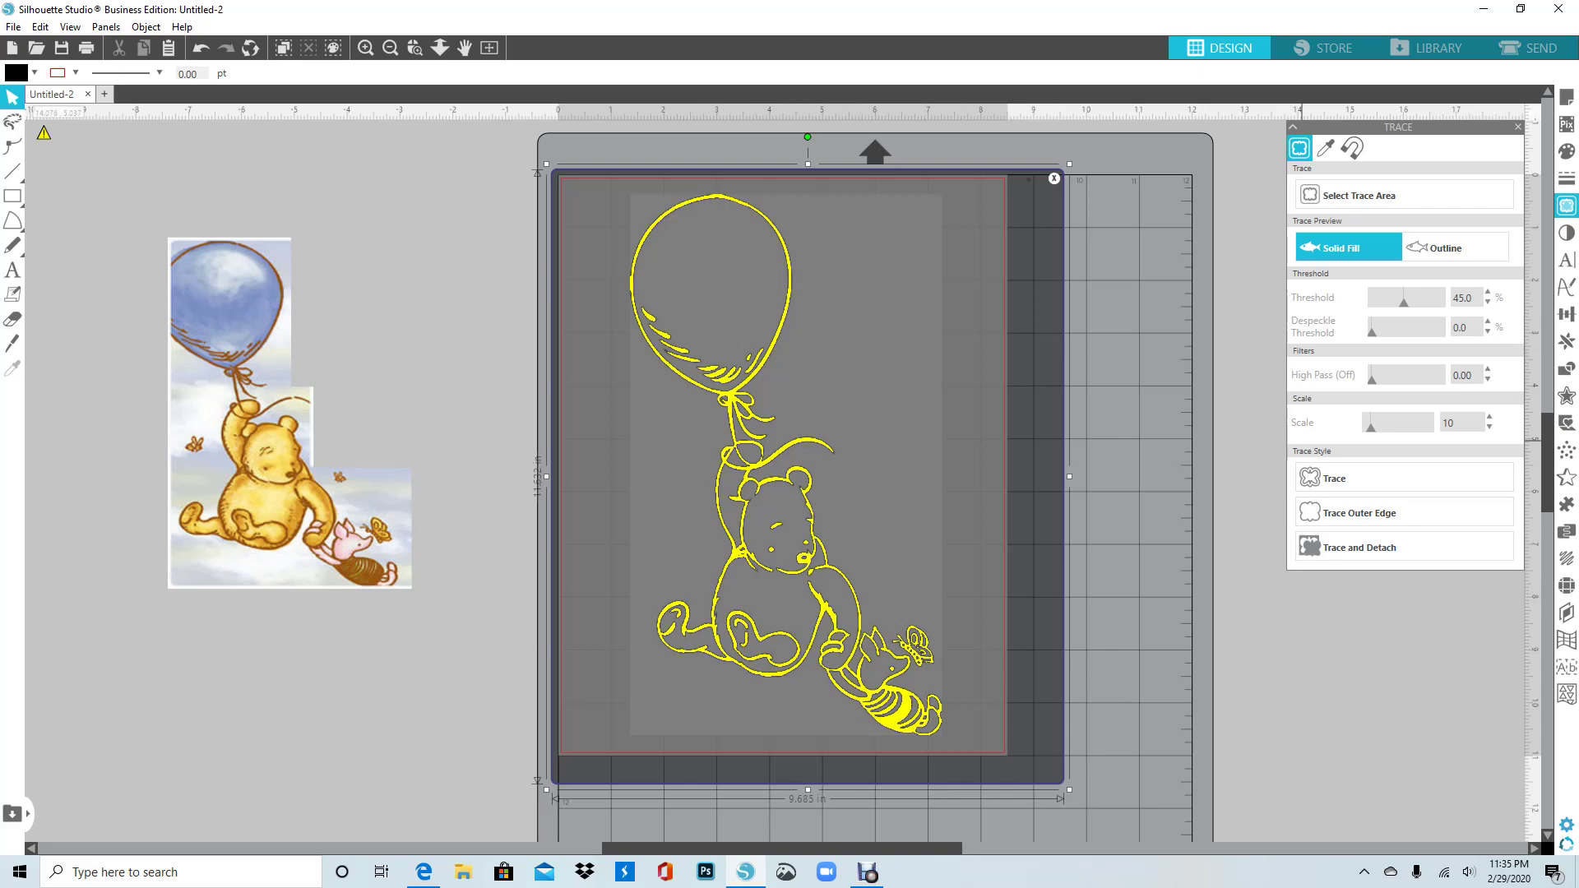
{"action": "left_click_drag", "start_coordinate": [1404, 303], "coordinate": [1416, 303]}
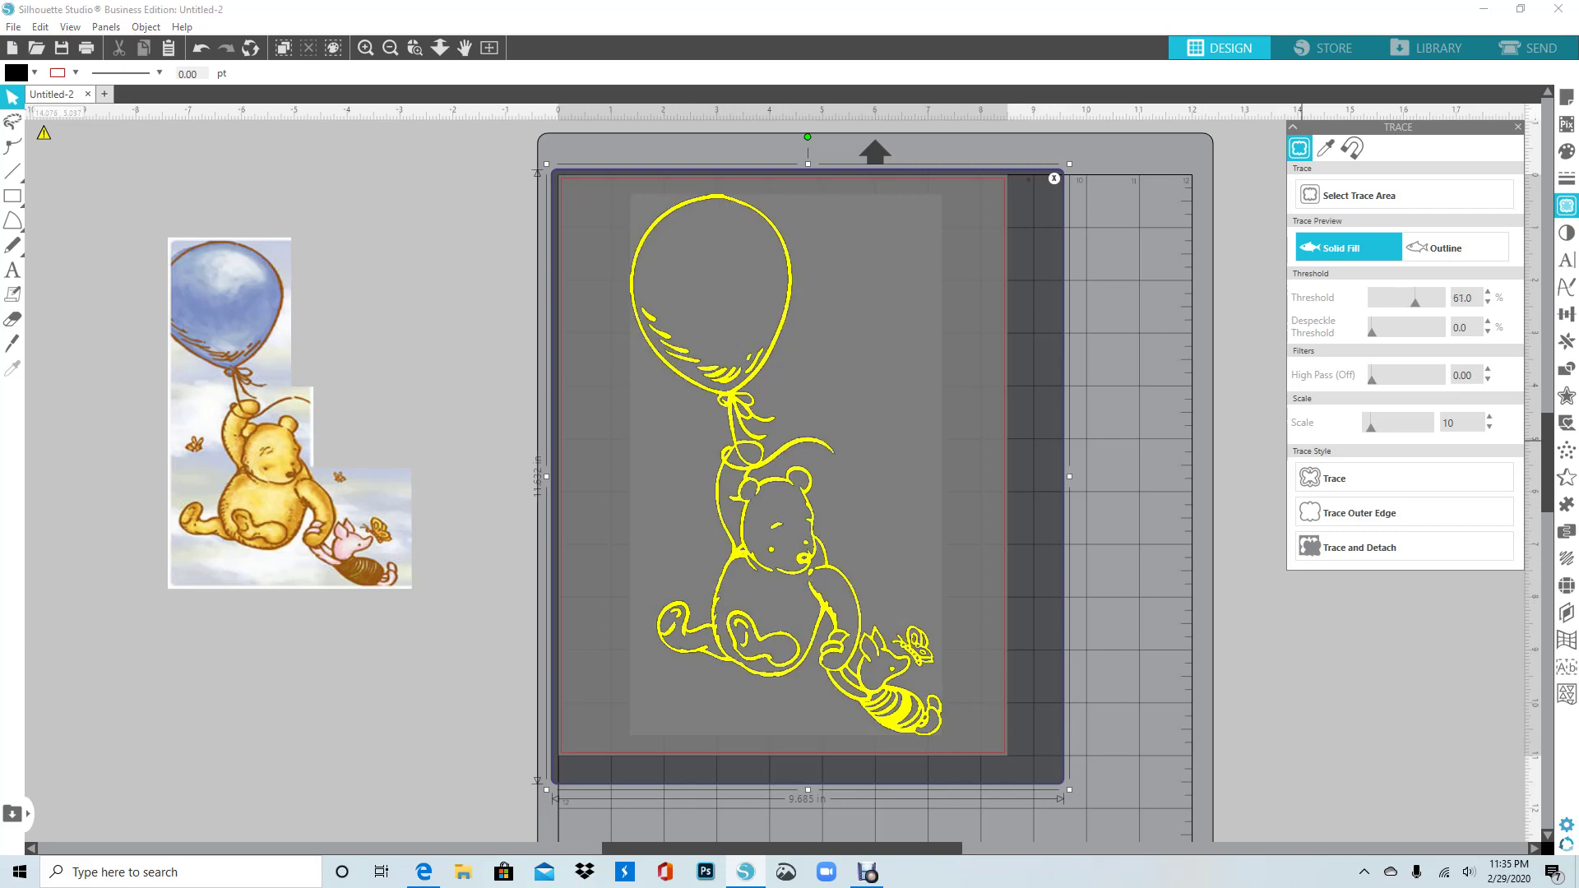
- Set the trace threshold to 70% and trace the line art with the standard Trace style
{"action": "left_click", "coordinate": [1488, 293]}
{"action": "left_click", "coordinate": [1335, 478]}
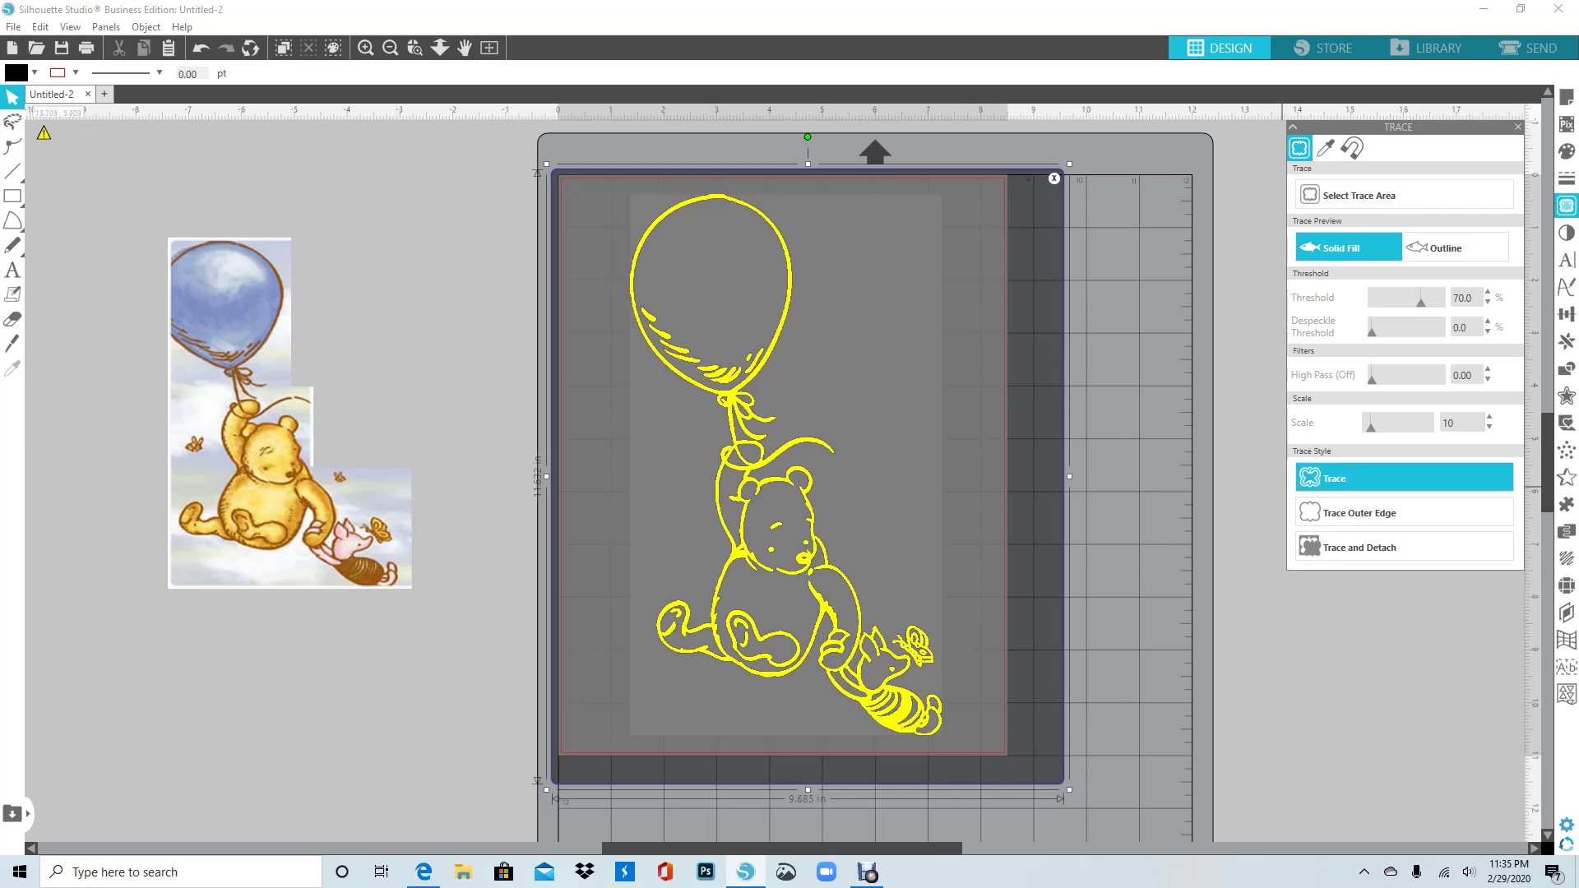
{"action": "left_click", "coordinate": [1357, 478]}
{"action": "left_click", "coordinate": [1517, 127]}
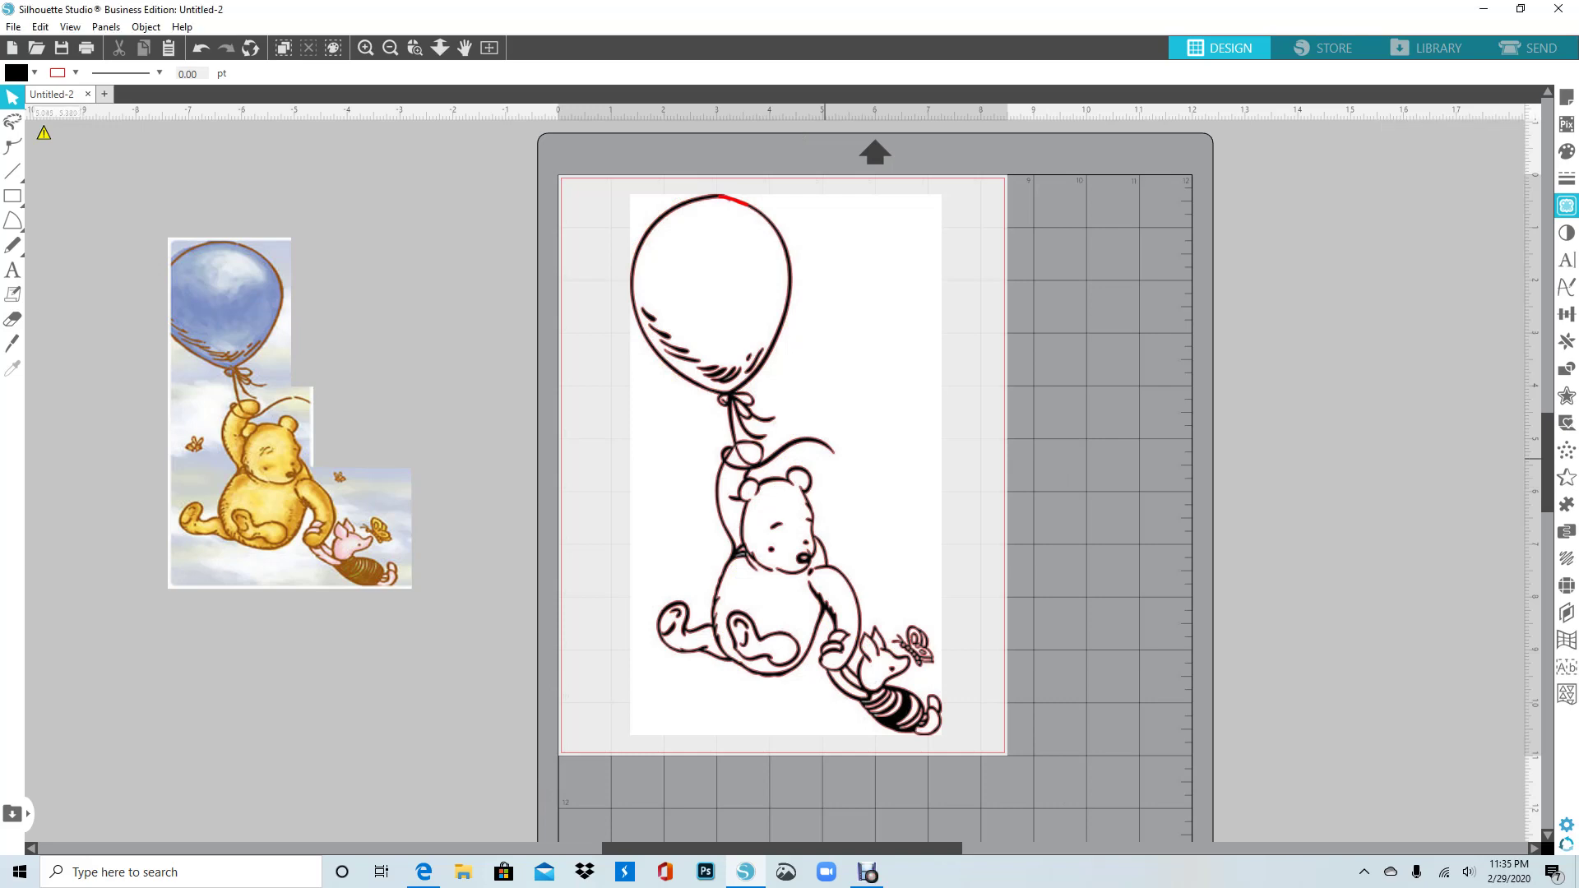
- Move the original line art off the page and shift the traced lines clear of the red patch segment
{"action": "left_click_drag", "start_coordinate": [796, 496], "coordinate": [1432, 497]}
{"action": "left_click", "coordinate": [728, 203]}
{"action": "mouse_move", "coordinate": [758, 212]}
{"action": "left_mouse_down"}
{"action": "mouse_move", "coordinate": [919, 185]}
{"action": "mouse_move", "coordinate": [769, 258]}
{"action": "mouse_move", "coordinate": [681, 255]}
{"action": "left_mouse_up"}
- Delete the red patch segment near the upper edge of the page
{"action": "left_click", "coordinate": [721, 204]}
{"action": "left_click", "coordinate": [726, 199]}
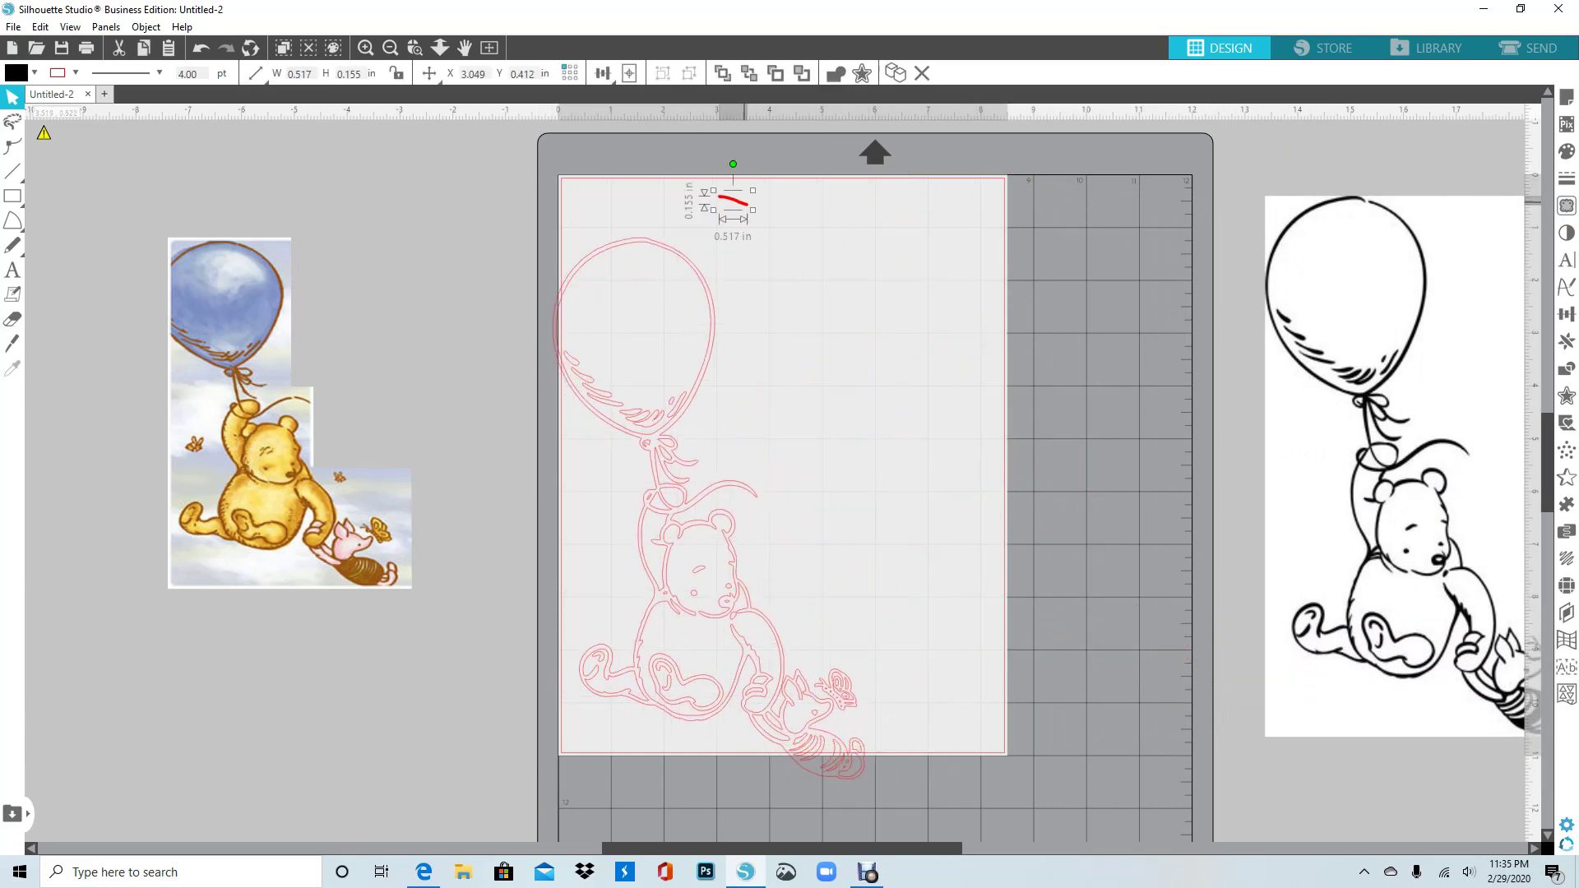
{"action": "key", "text": "Delete"}
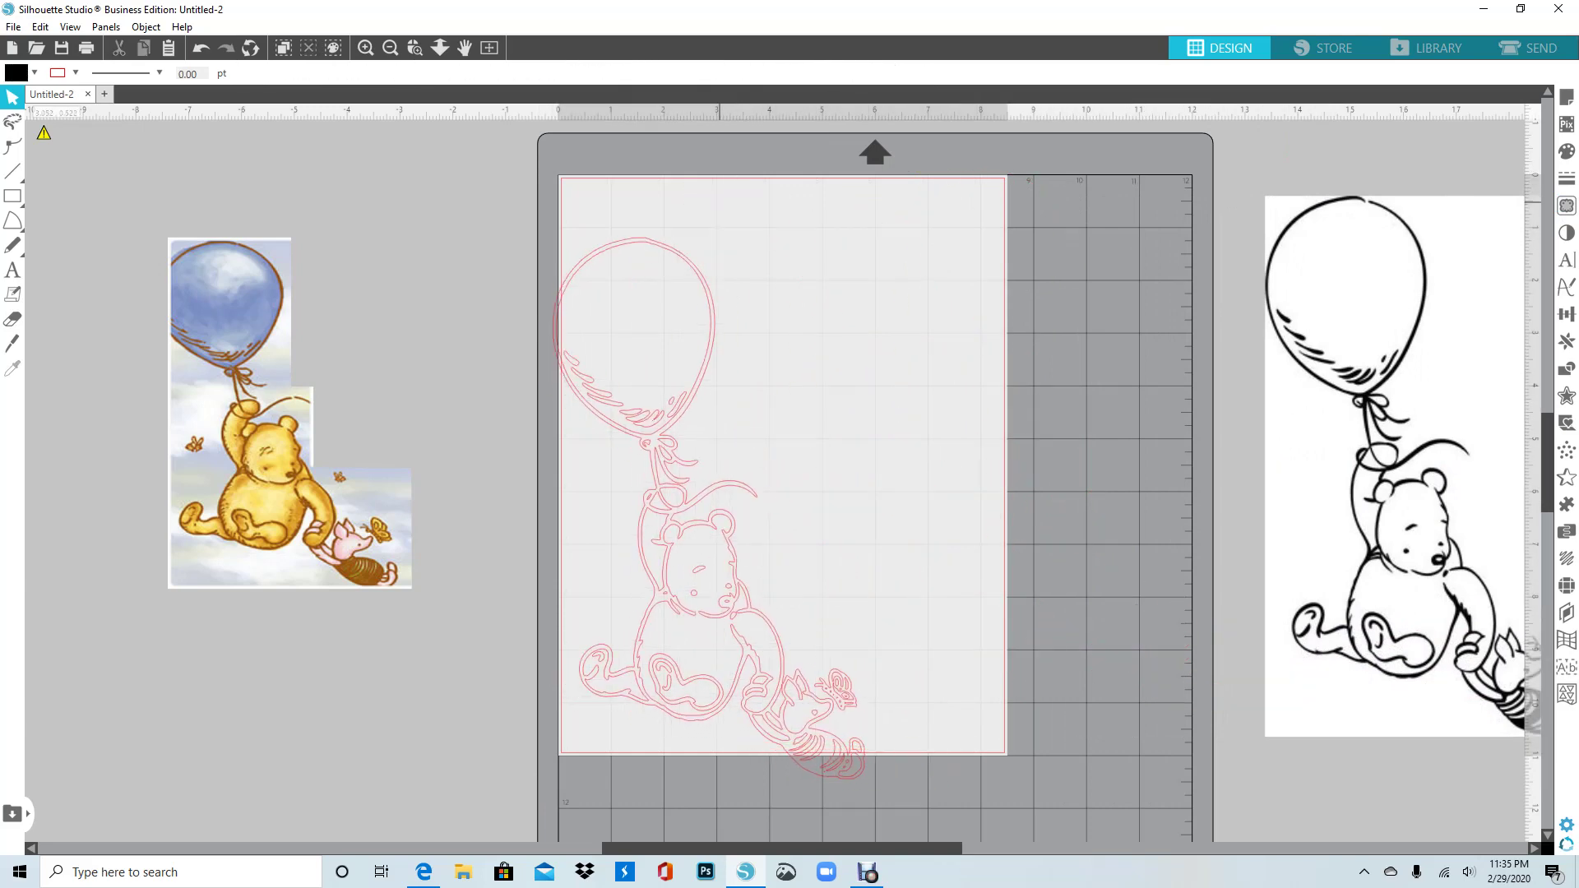
- Move the traced lines fully back onto the page and nudge the original line art slightly farther away
{"action": "mouse_move", "coordinate": [661, 246]}
{"action": "left_mouse_down"}
{"action": "mouse_move", "coordinate": [705, 238]}
{"action": "mouse_move", "coordinate": [740, 206]}
{"action": "left_mouse_up"}
{"action": "left_click_drag", "start_coordinate": [1359, 297], "coordinate": [1369, 296]}
{"action": "left_click", "coordinate": [523, 172]}
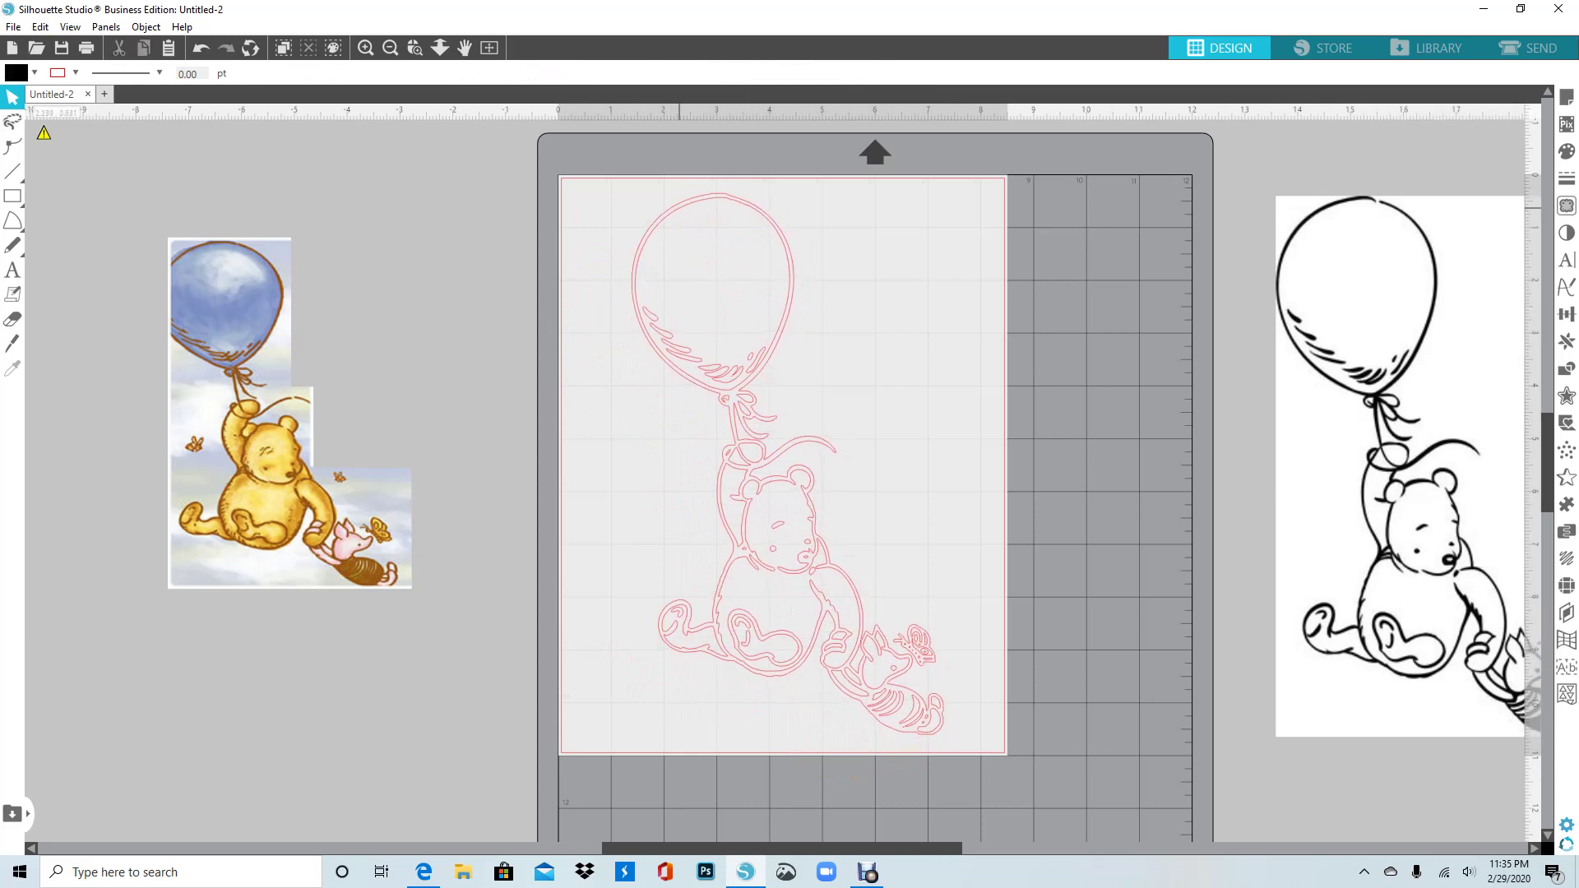
- Release the compound path of the traced artwork into separate pieces and deselect them
{"action": "left_click", "coordinate": [676, 212]}
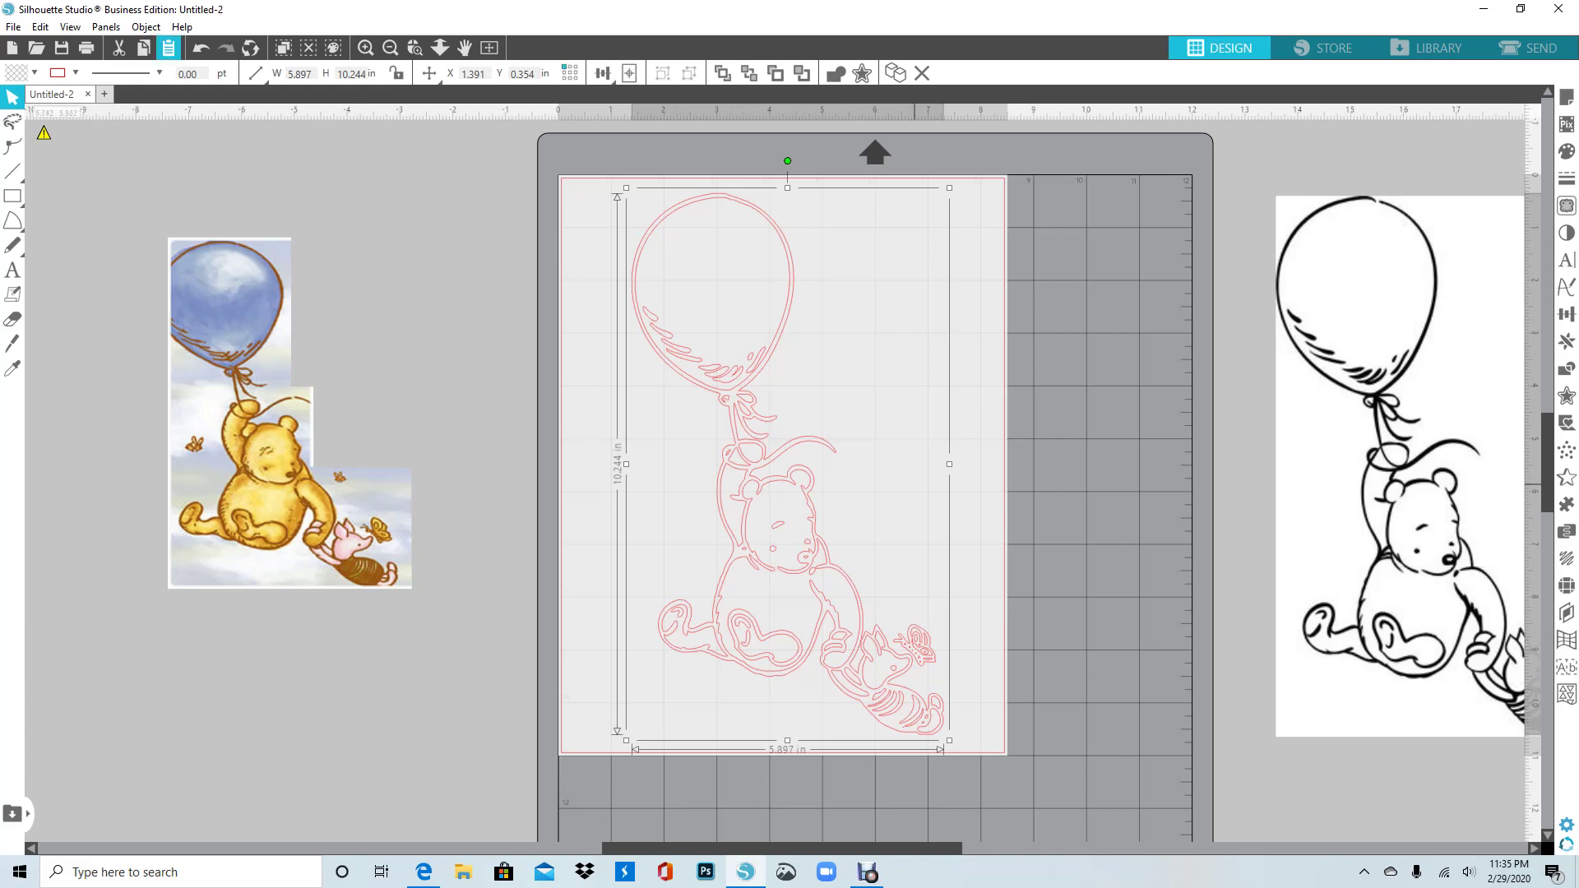
{"action": "right_click", "coordinate": [766, 487]}
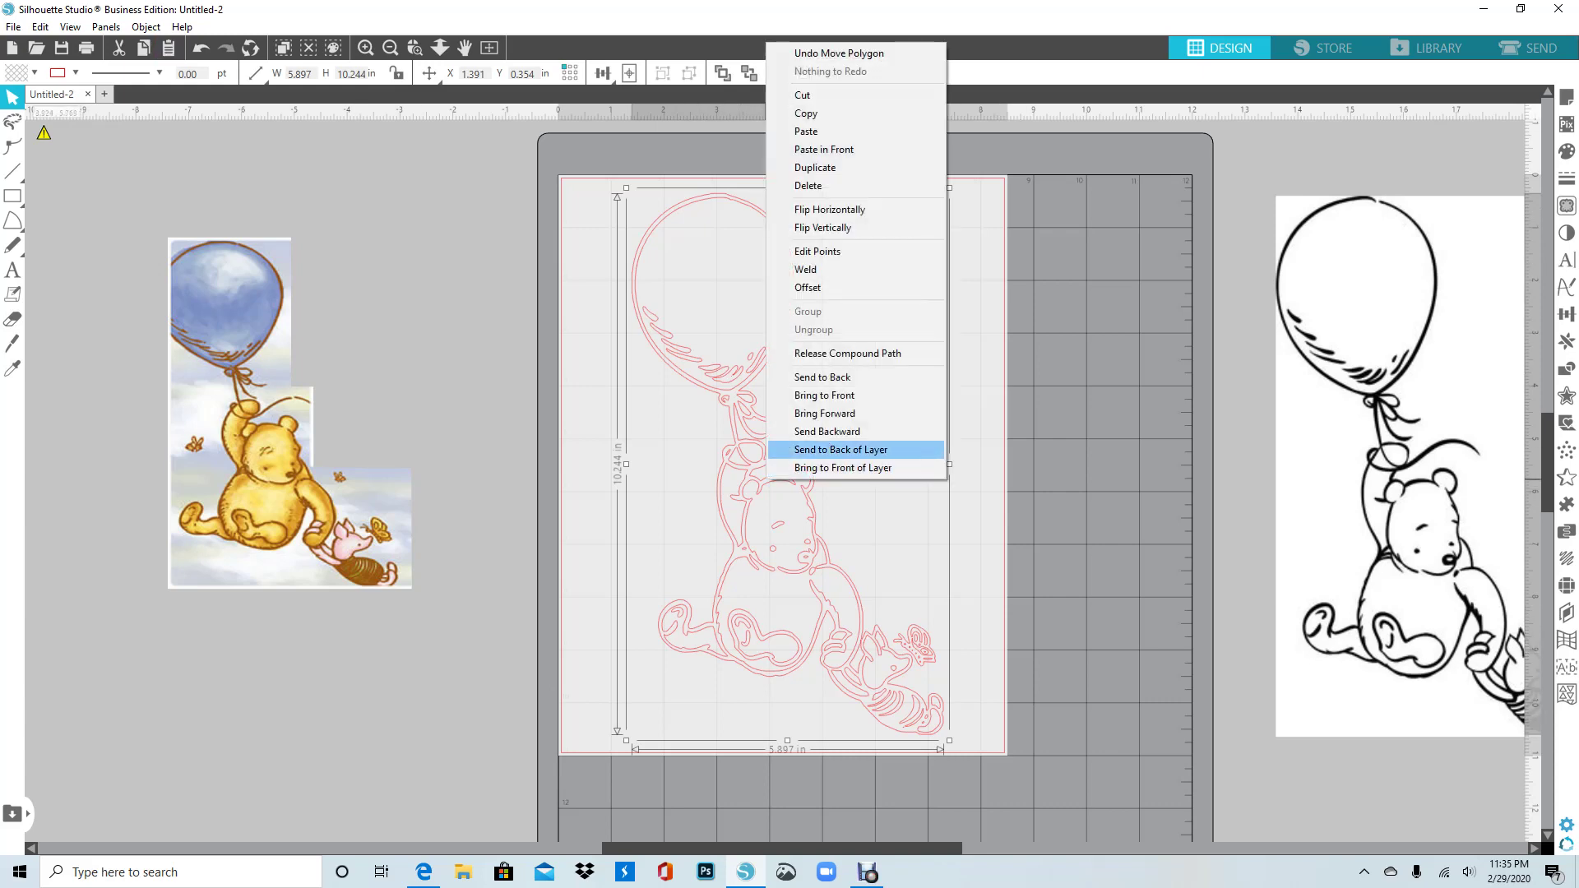
{"action": "left_click", "coordinate": [847, 352]}
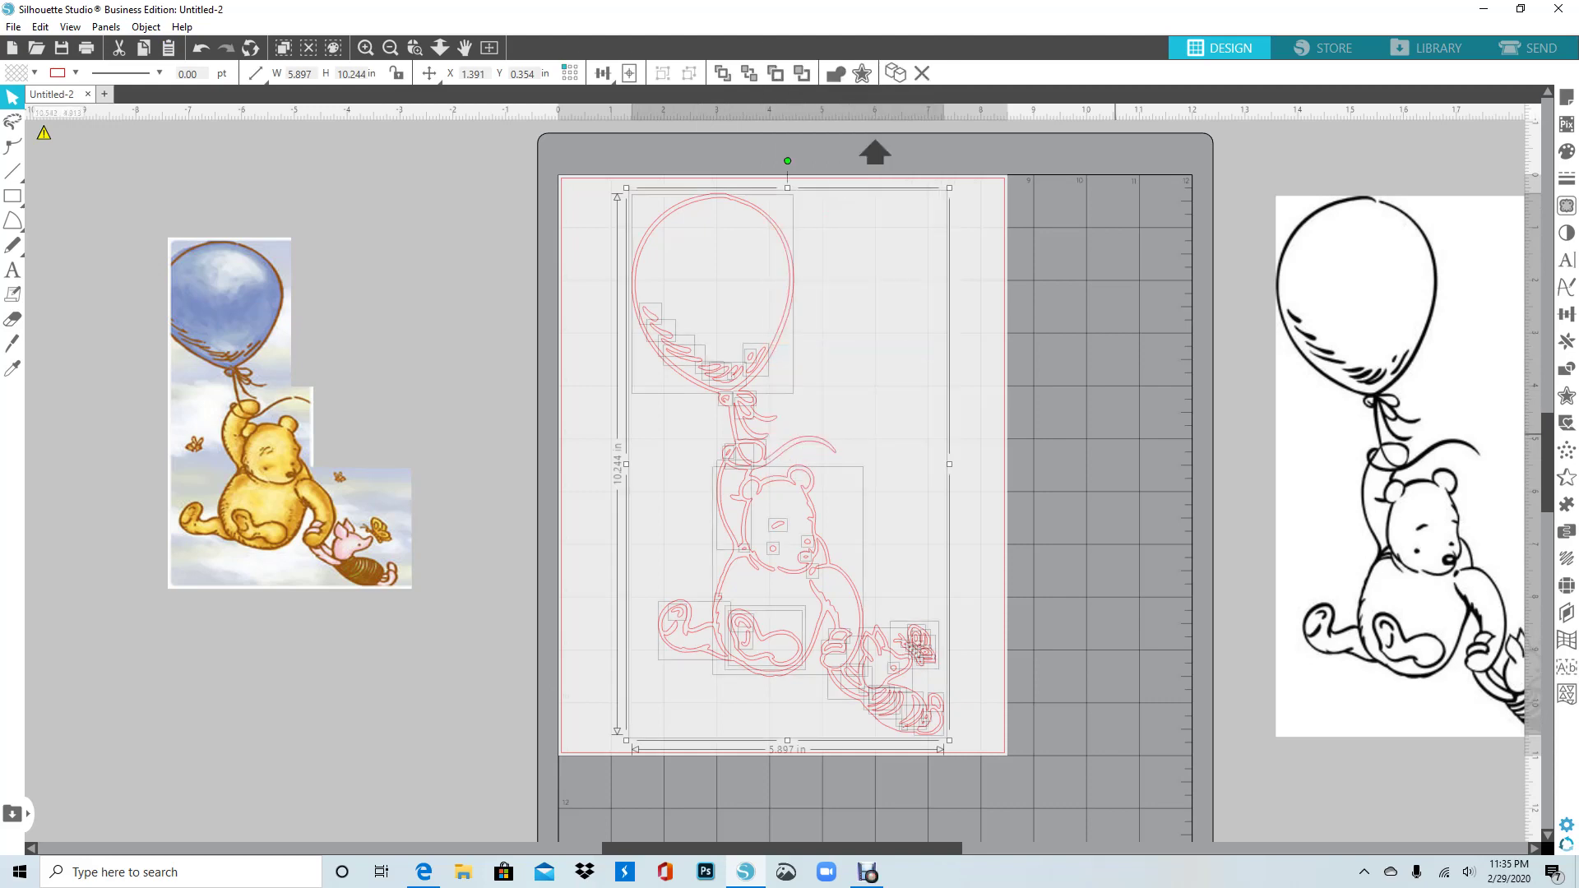
{"action": "left_click", "coordinate": [1115, 434]}
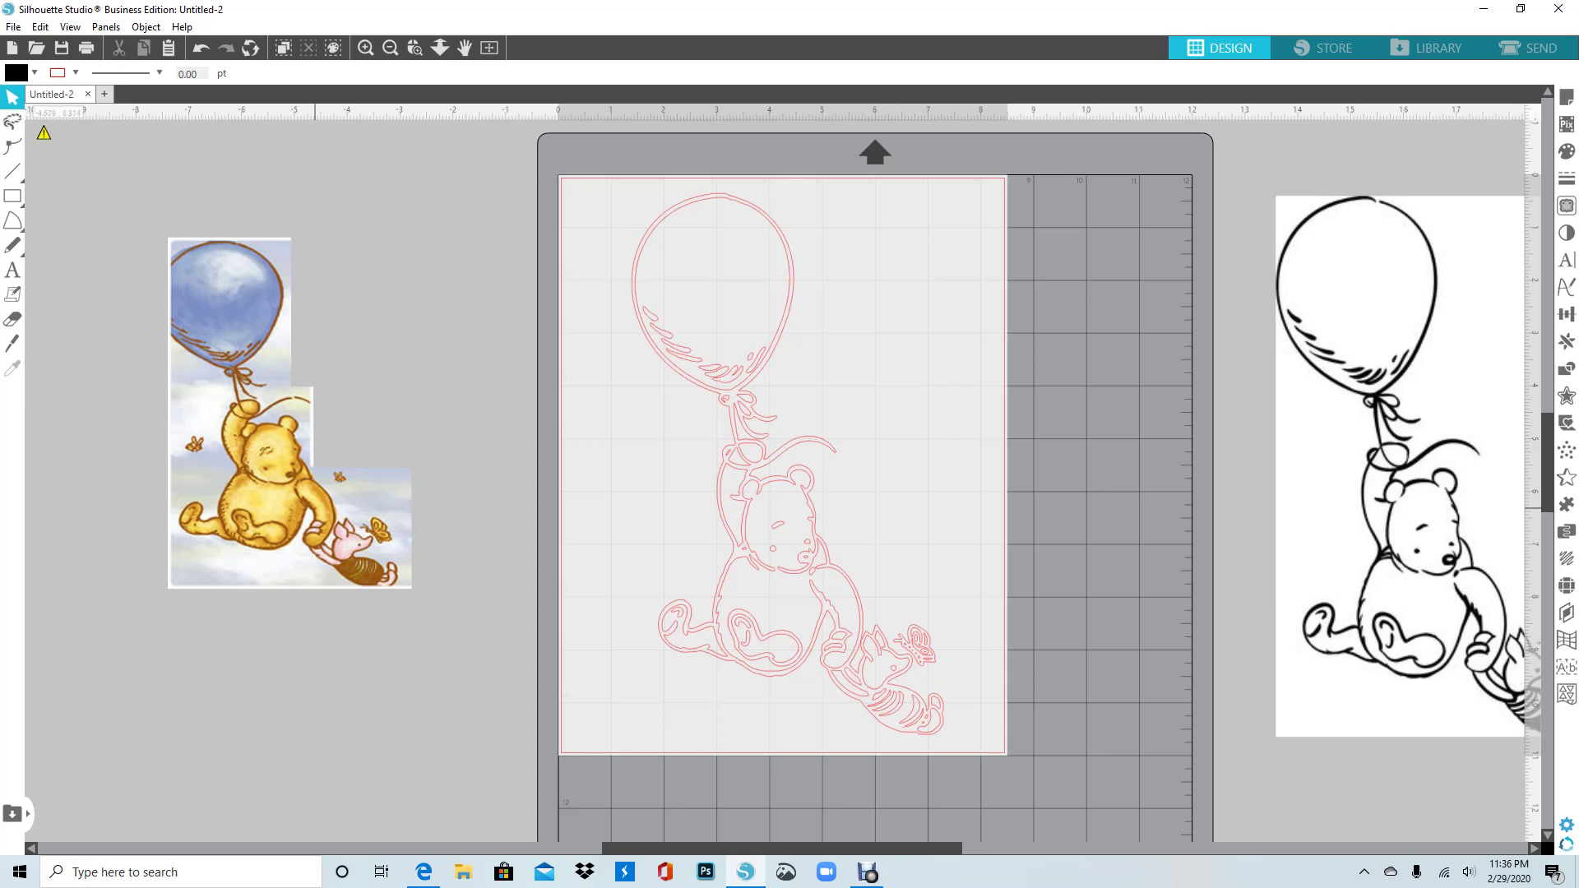
- Select the traced outer outline together with the small openings in the ribbon below the balloon
{"action": "left_click", "coordinate": [897, 717]}
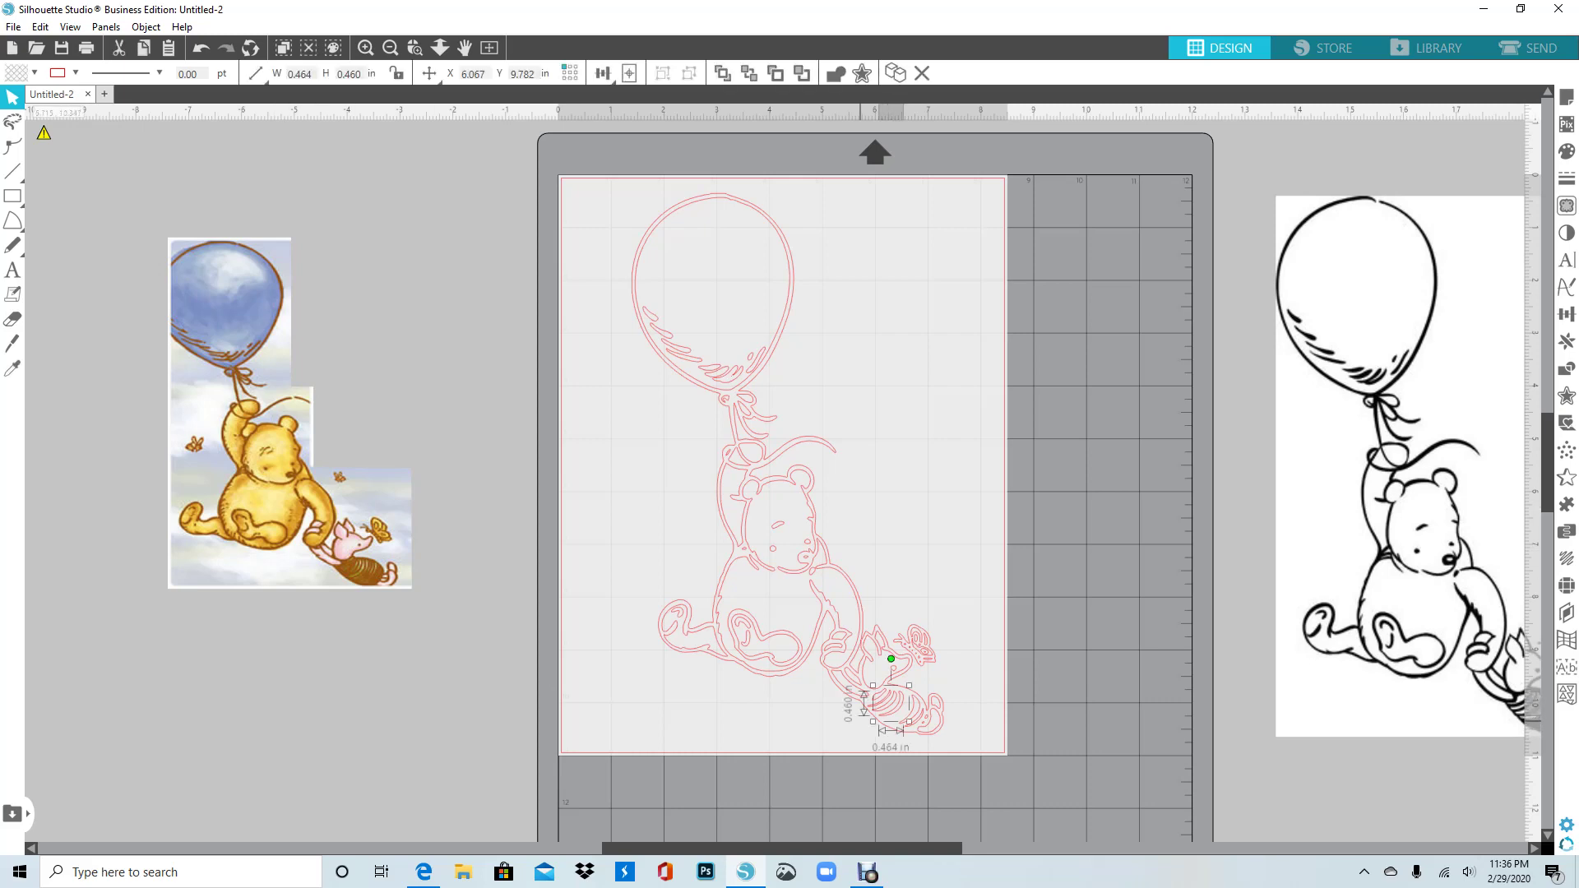
{"action": "left_click", "coordinate": [847, 733]}
{"action": "left_click", "coordinate": [885, 727]}
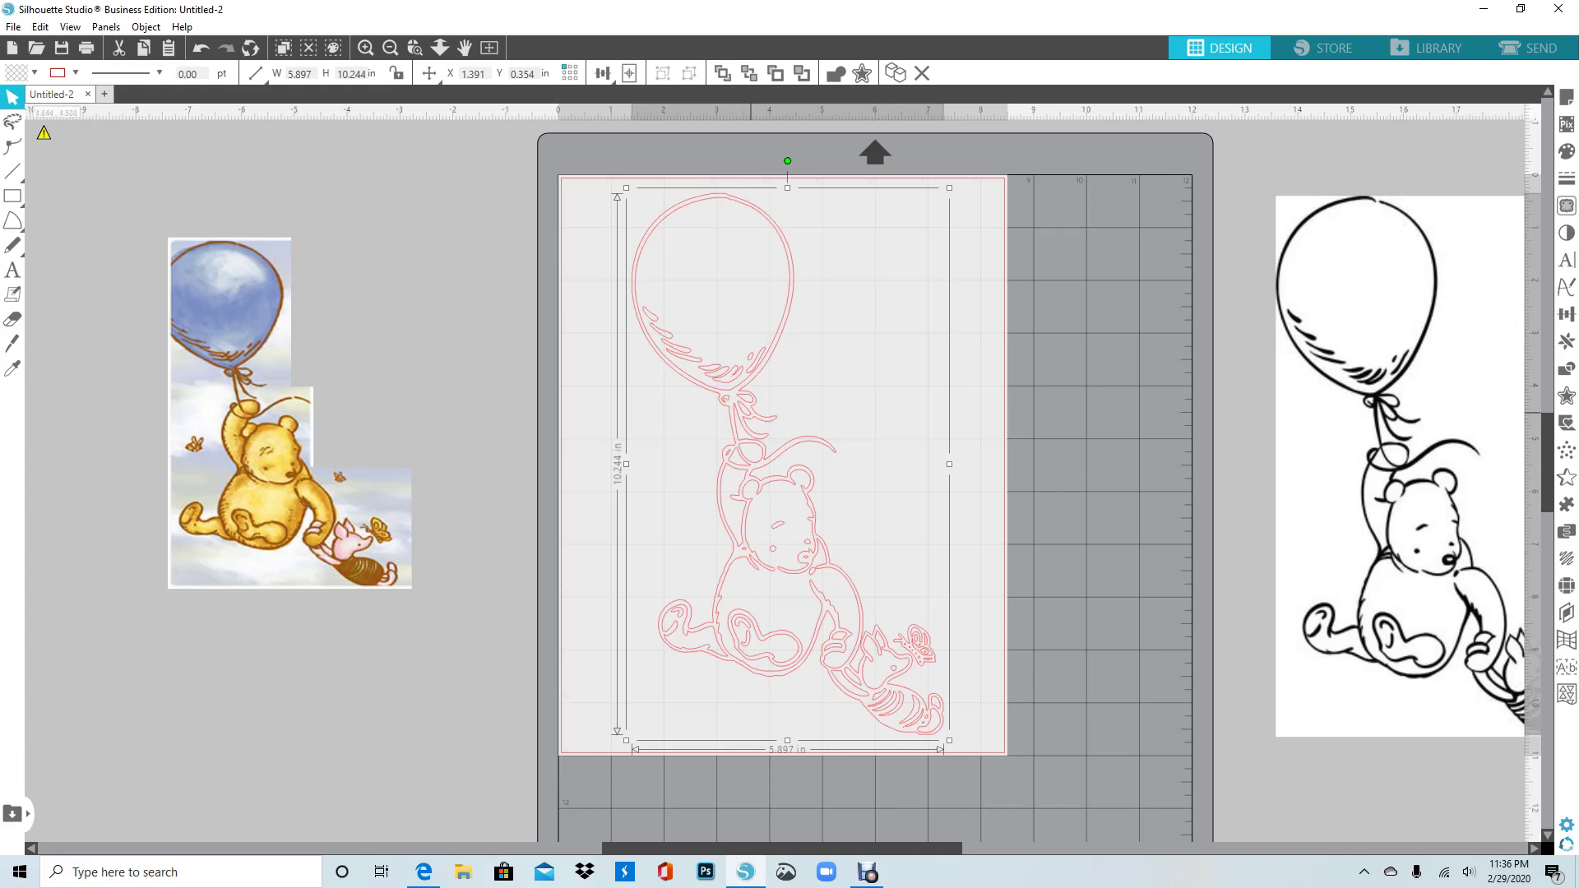
{"action": "left_click", "coordinate": [750, 415], "text": "shift"}
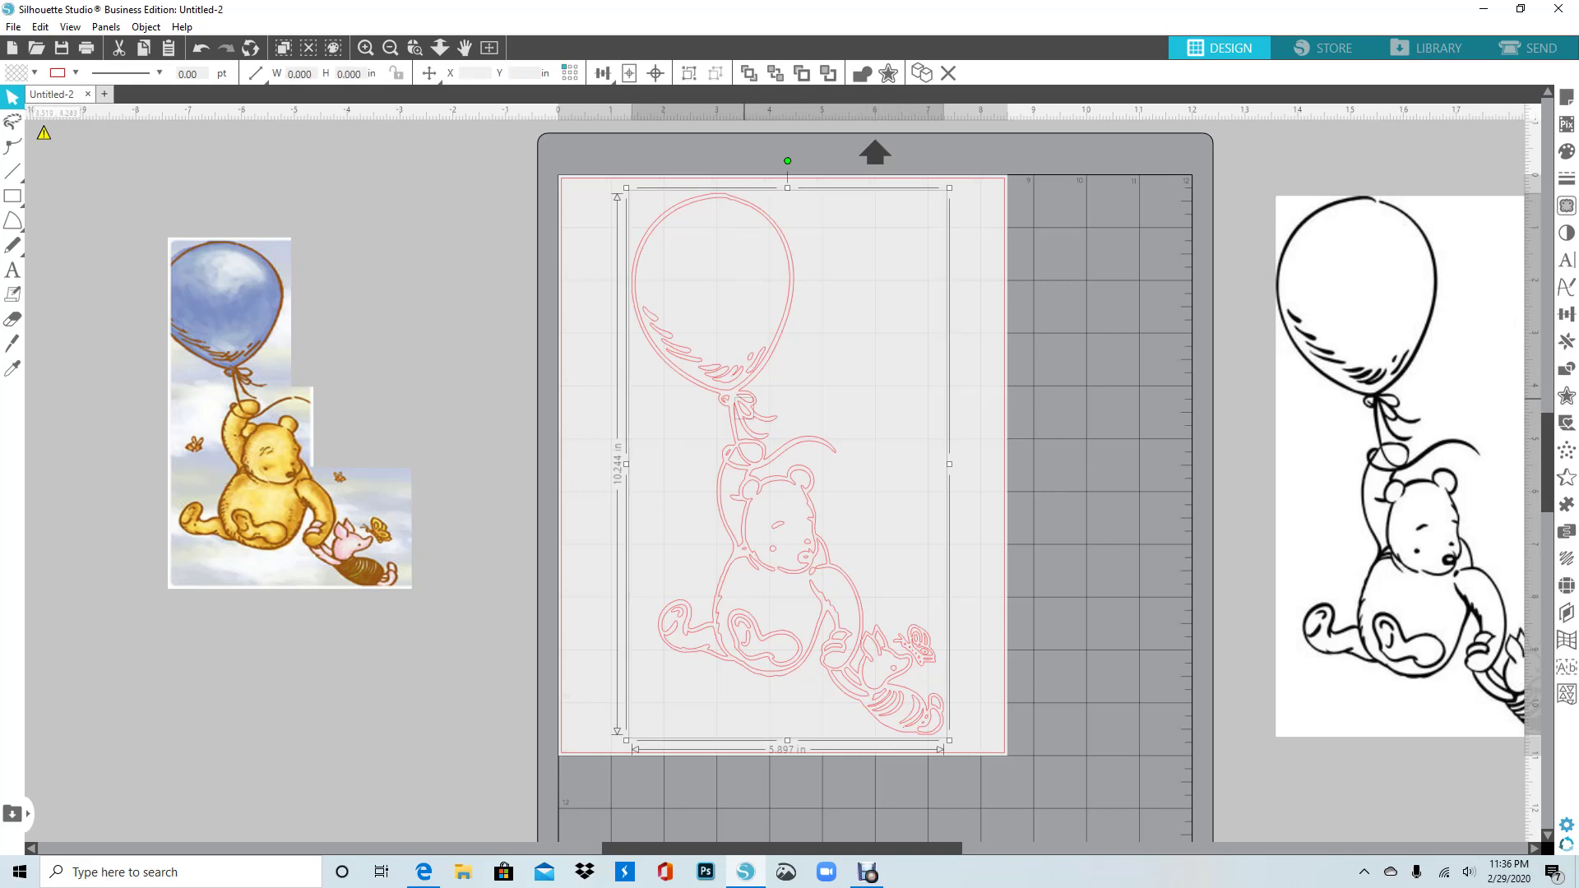
{"action": "left_click", "coordinate": [743, 397], "text": "shift"}
{"action": "double_click", "coordinate": [733, 451]}
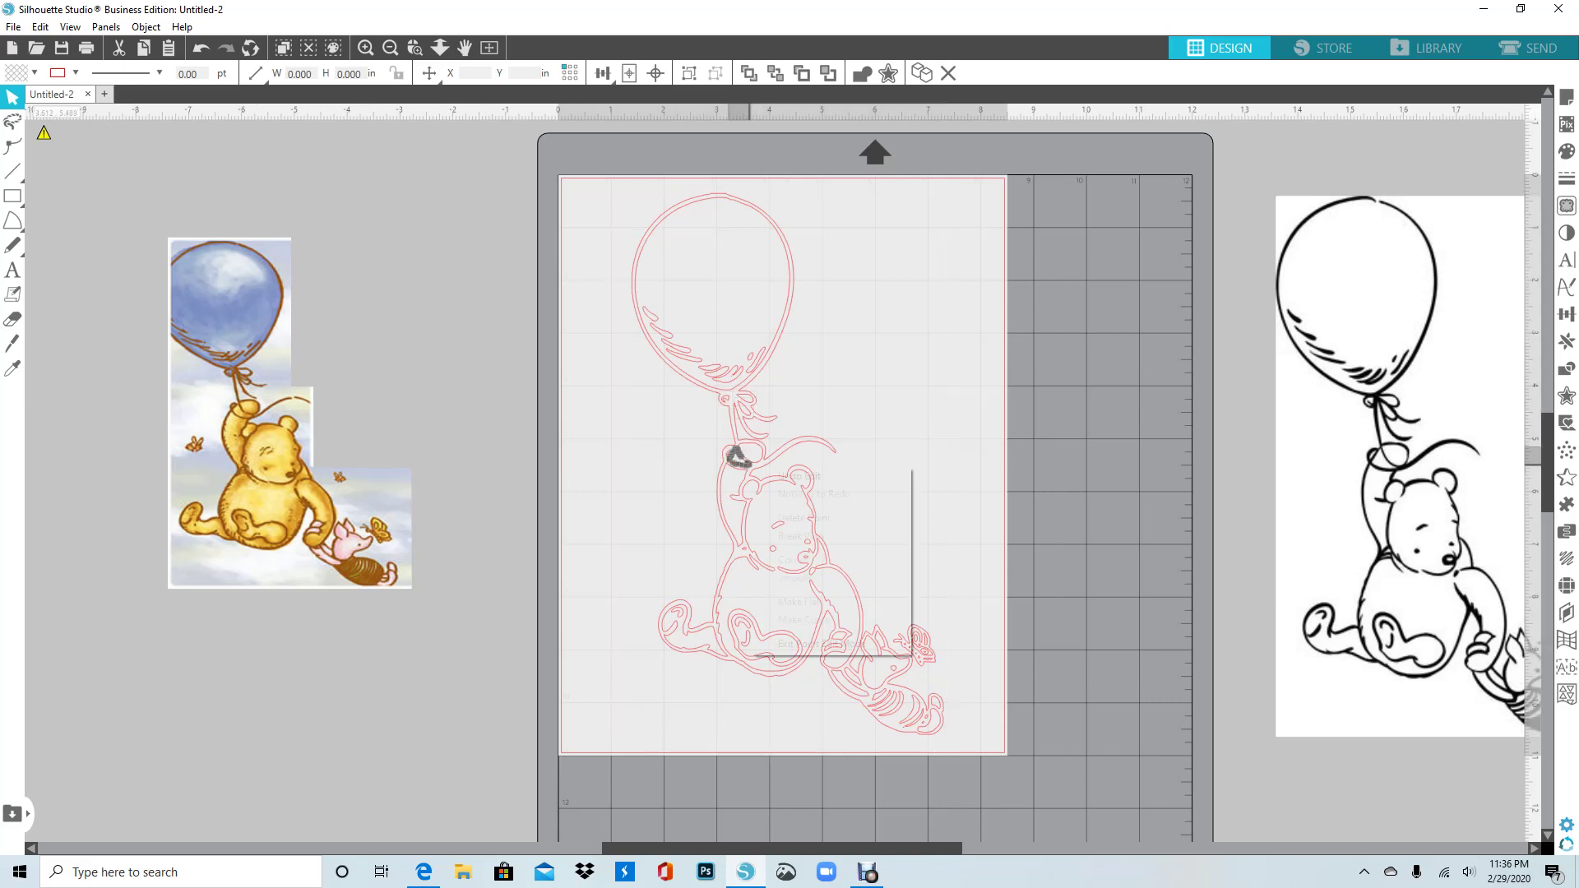
{"action": "right_click", "coordinate": [737, 456]}
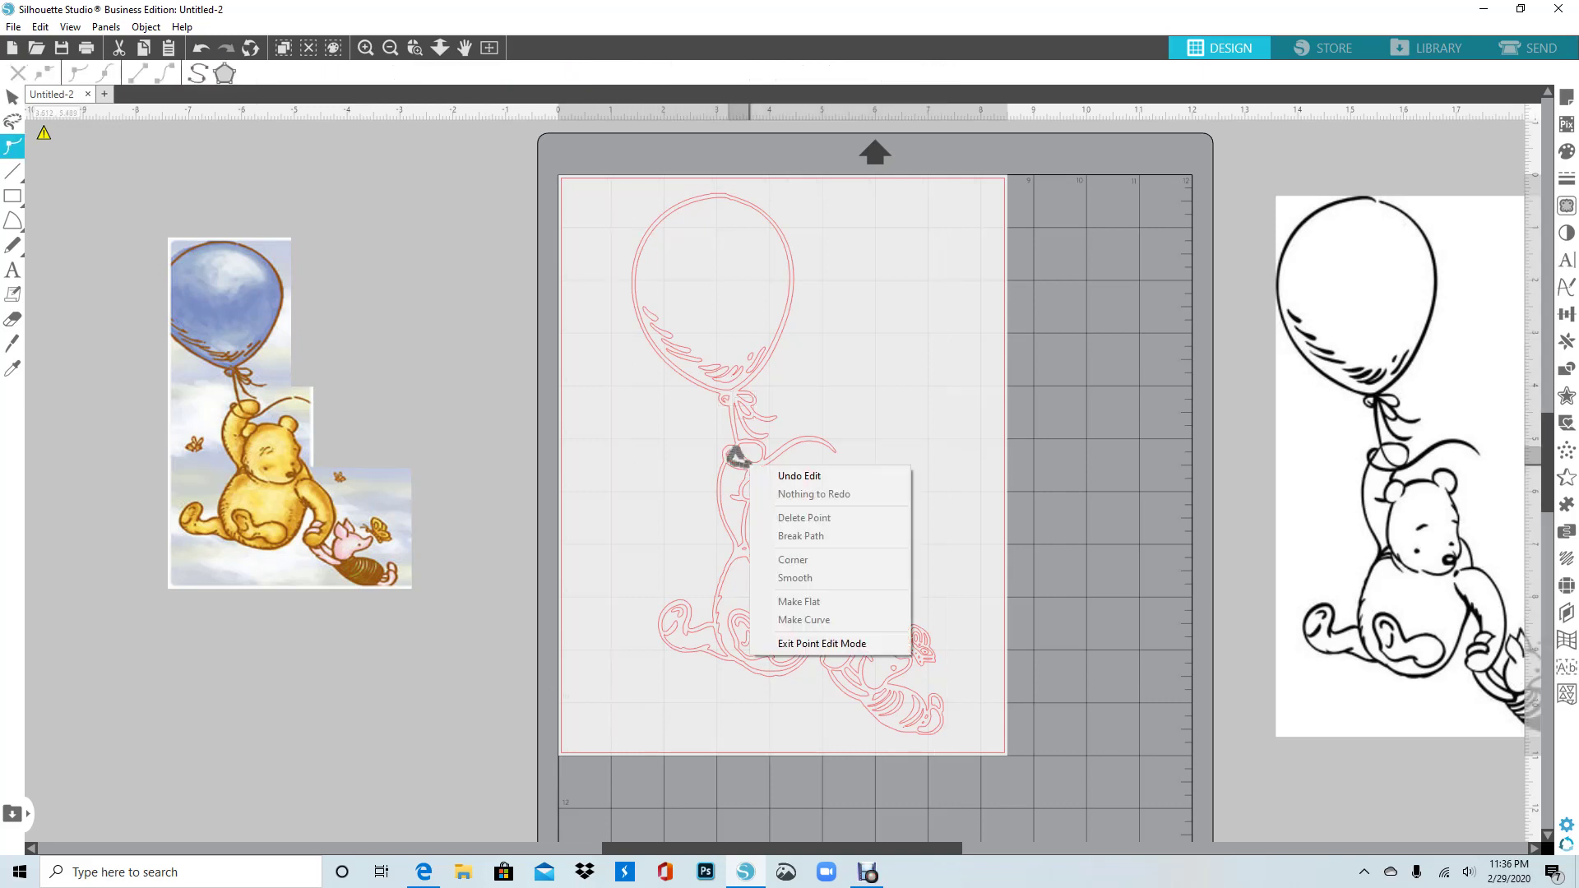
{"action": "left_click", "coordinate": [201, 47]}
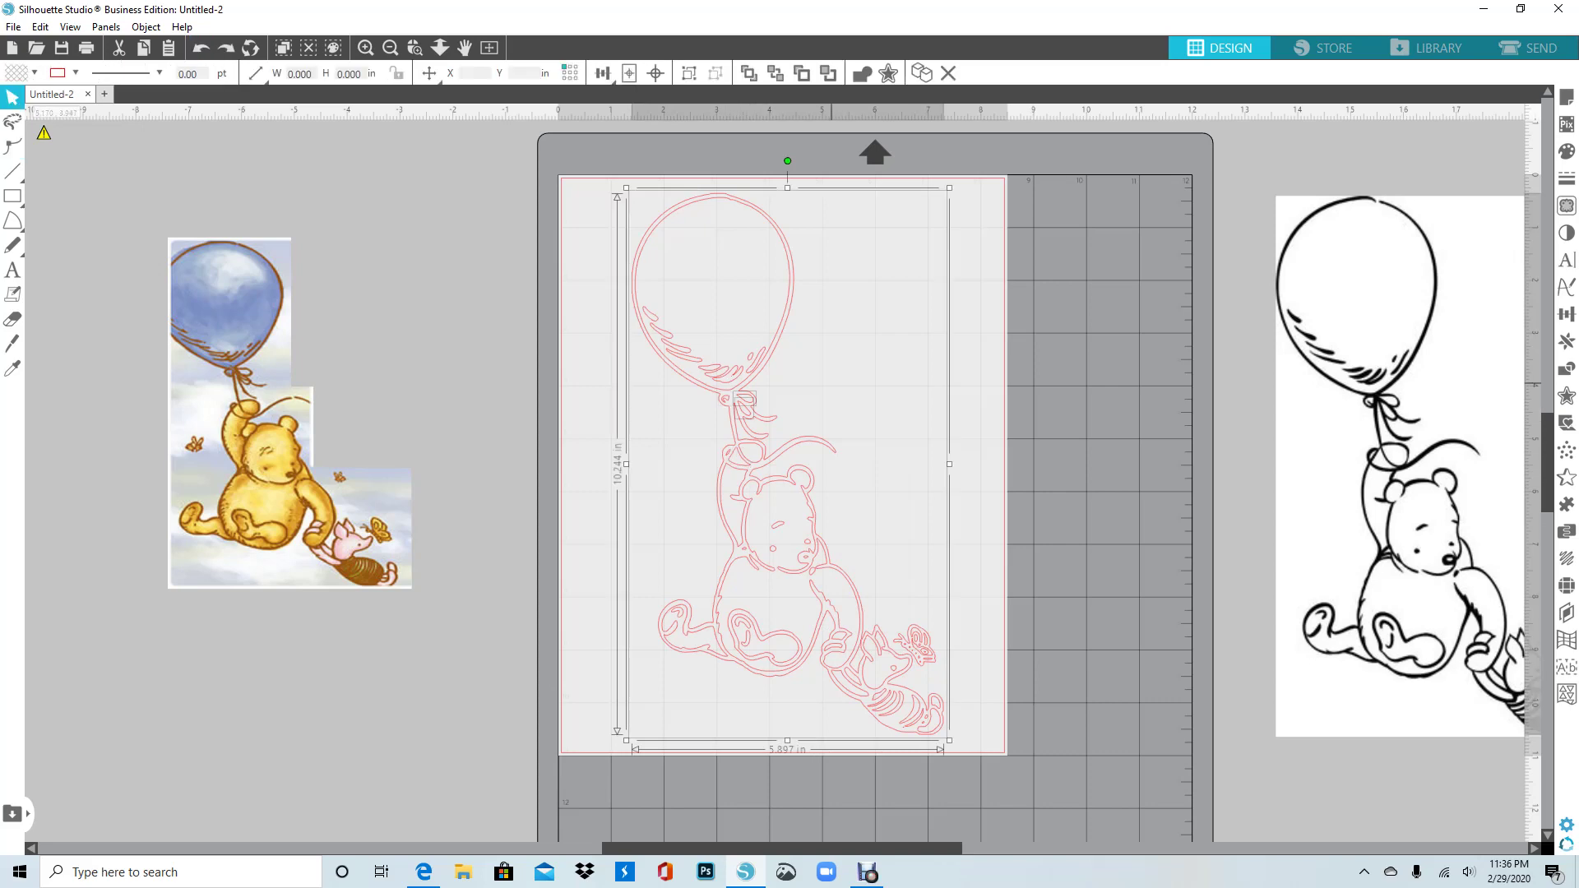
- Make a compound path from the selected outline and ribbon pieces and move it off the traced inner pieces
{"action": "right_click", "coordinate": [833, 384]}
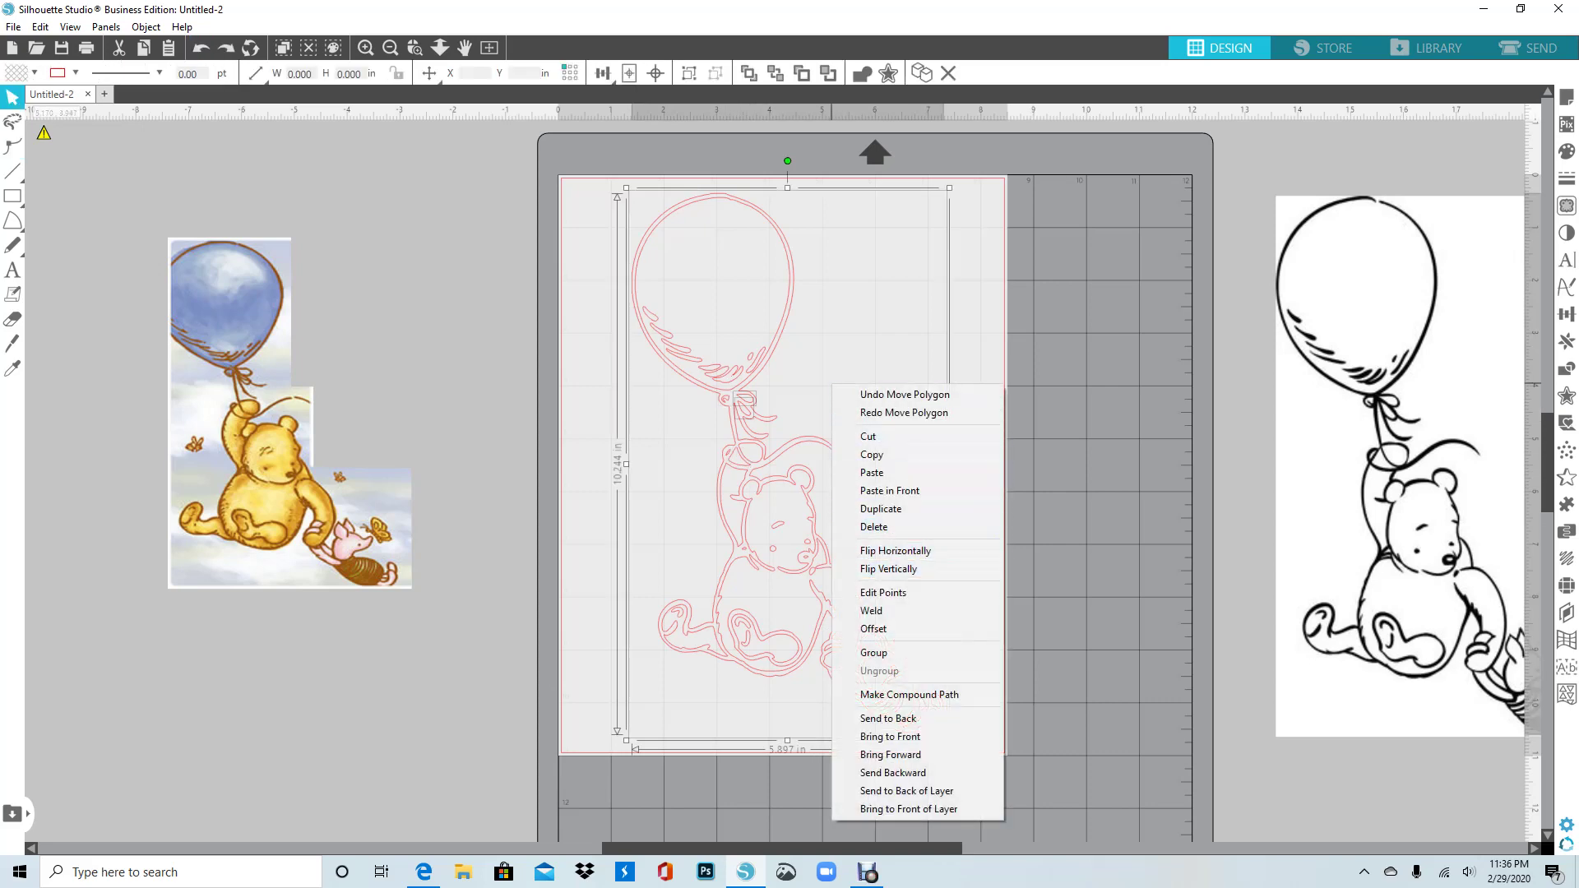
{"action": "left_click", "coordinate": [909, 694]}
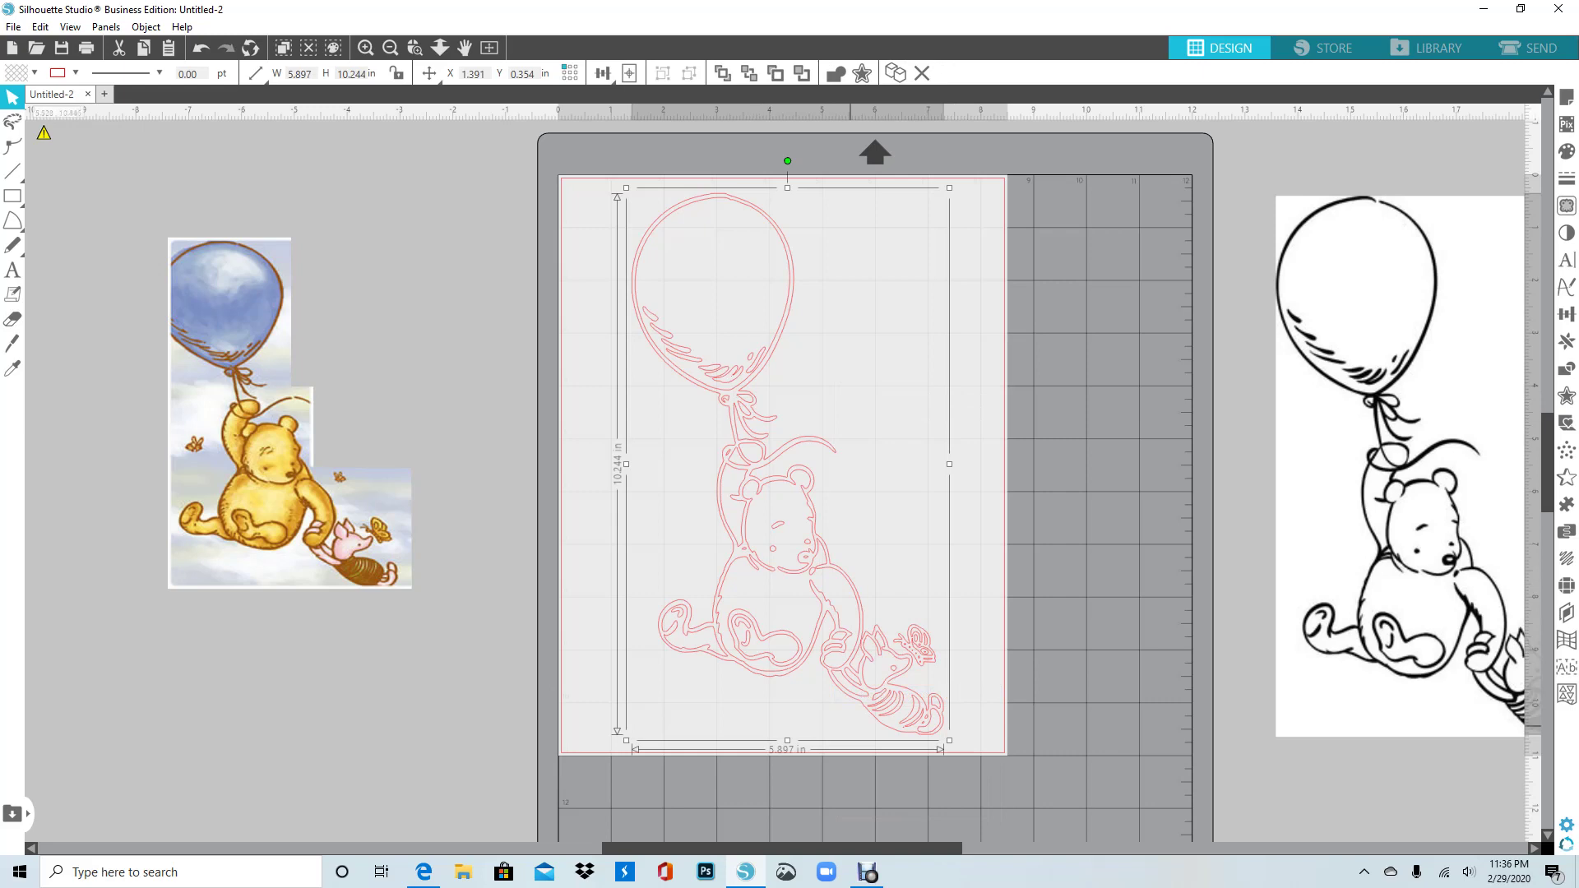
{"action": "left_click_drag", "start_coordinate": [893, 731], "coordinate": [1220, 718]}
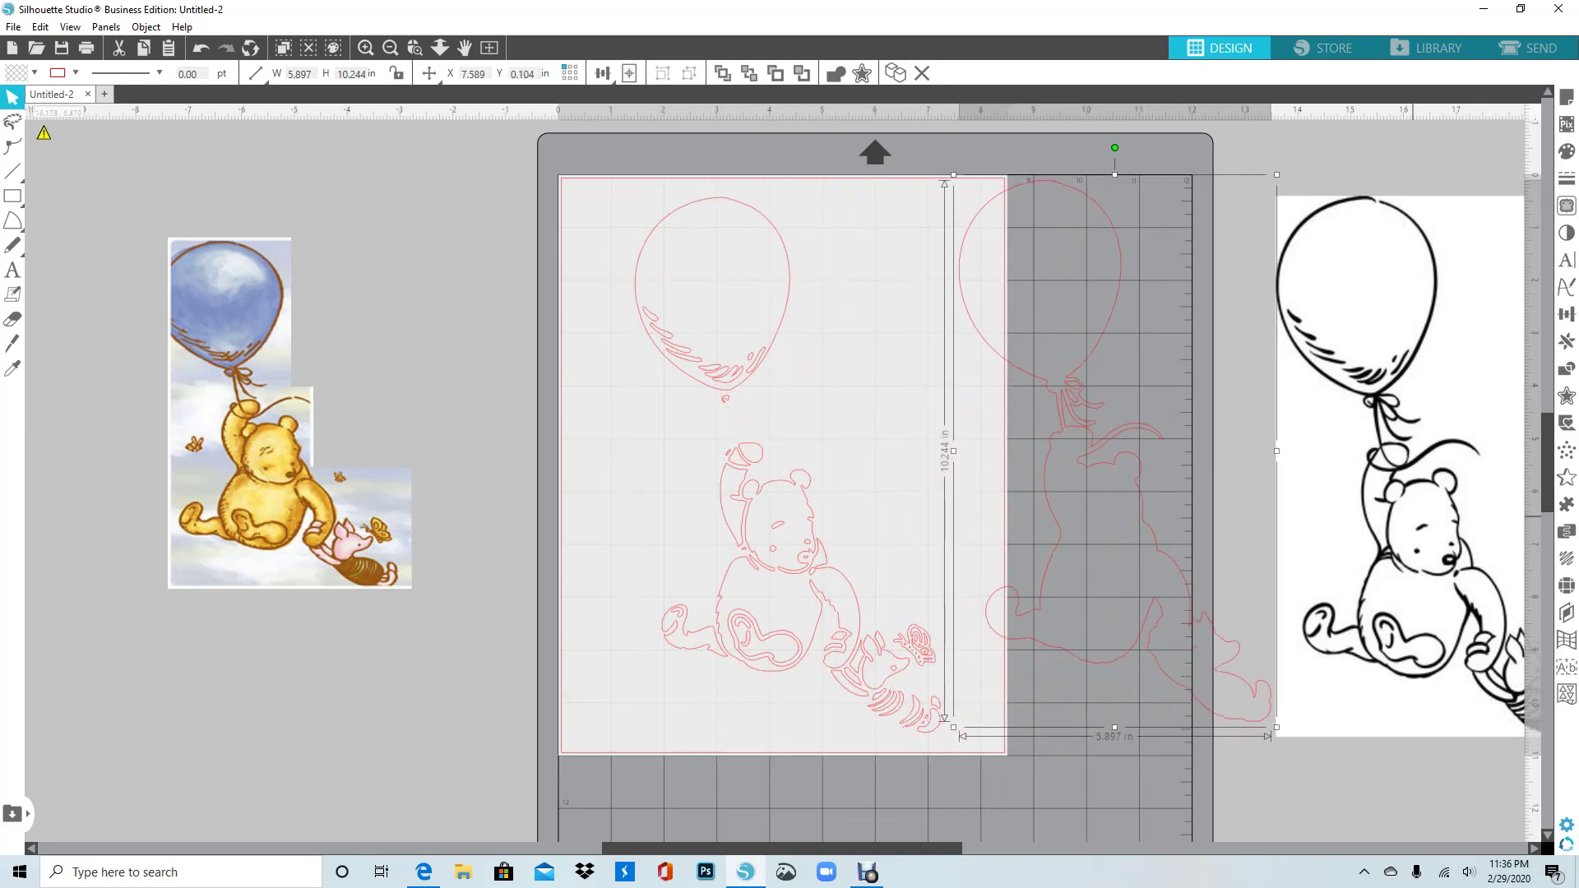
- Move the original line art farther away and shift the outer outline completely off the page
{"action": "left_click_drag", "start_coordinate": [1337, 518], "coordinate": [1541, 516]}
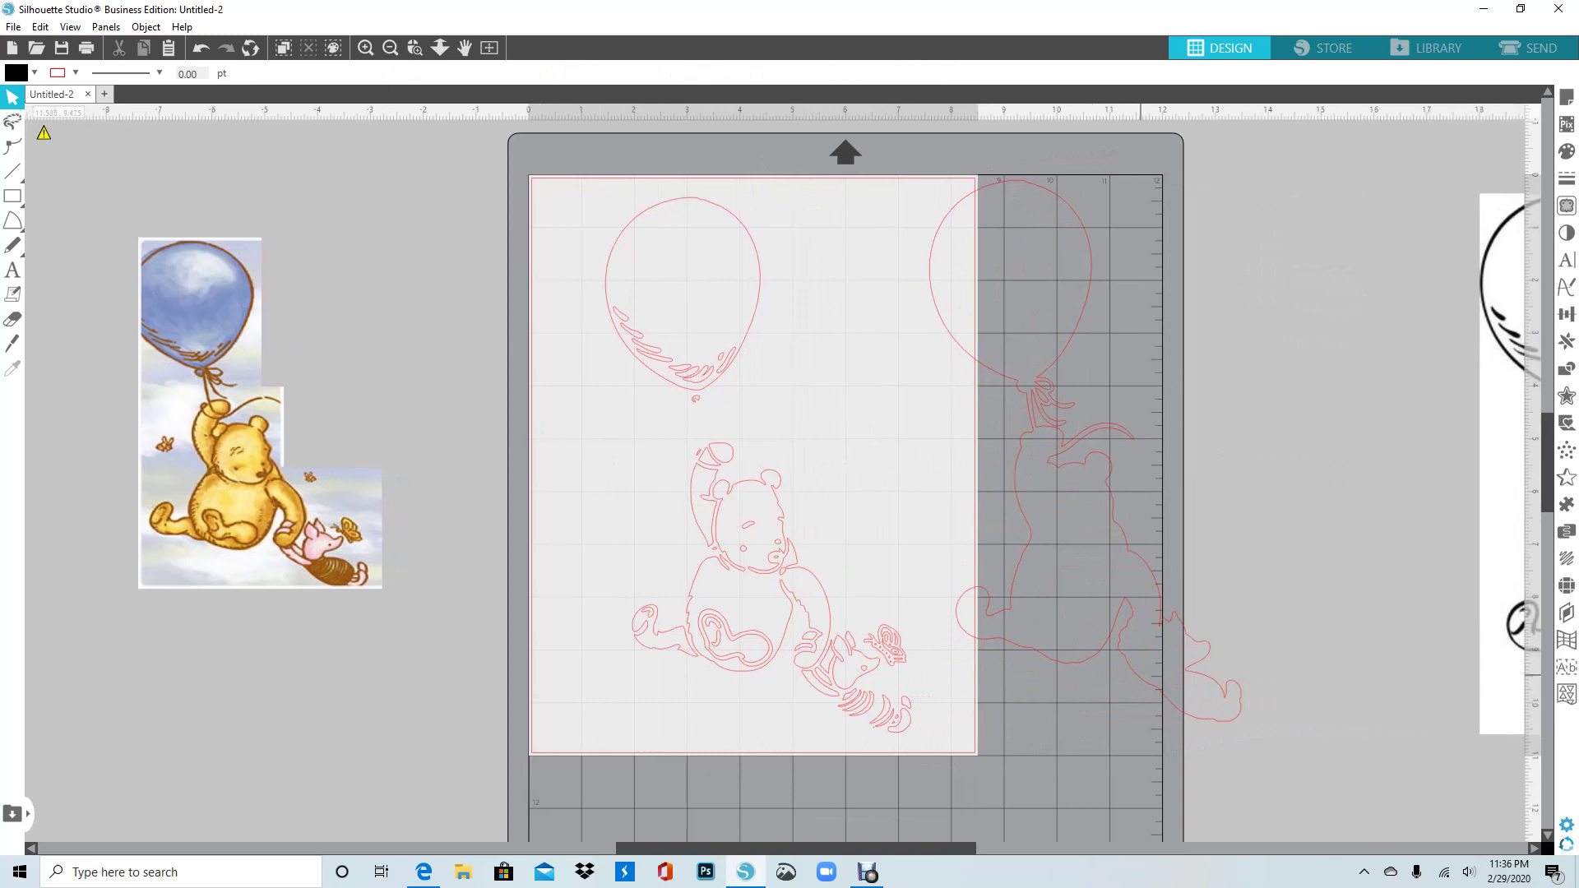
{"action": "left_click_drag", "start_coordinate": [1144, 677], "coordinate": [1236, 658]}
{"action": "left_click", "coordinate": [1086, 298]}
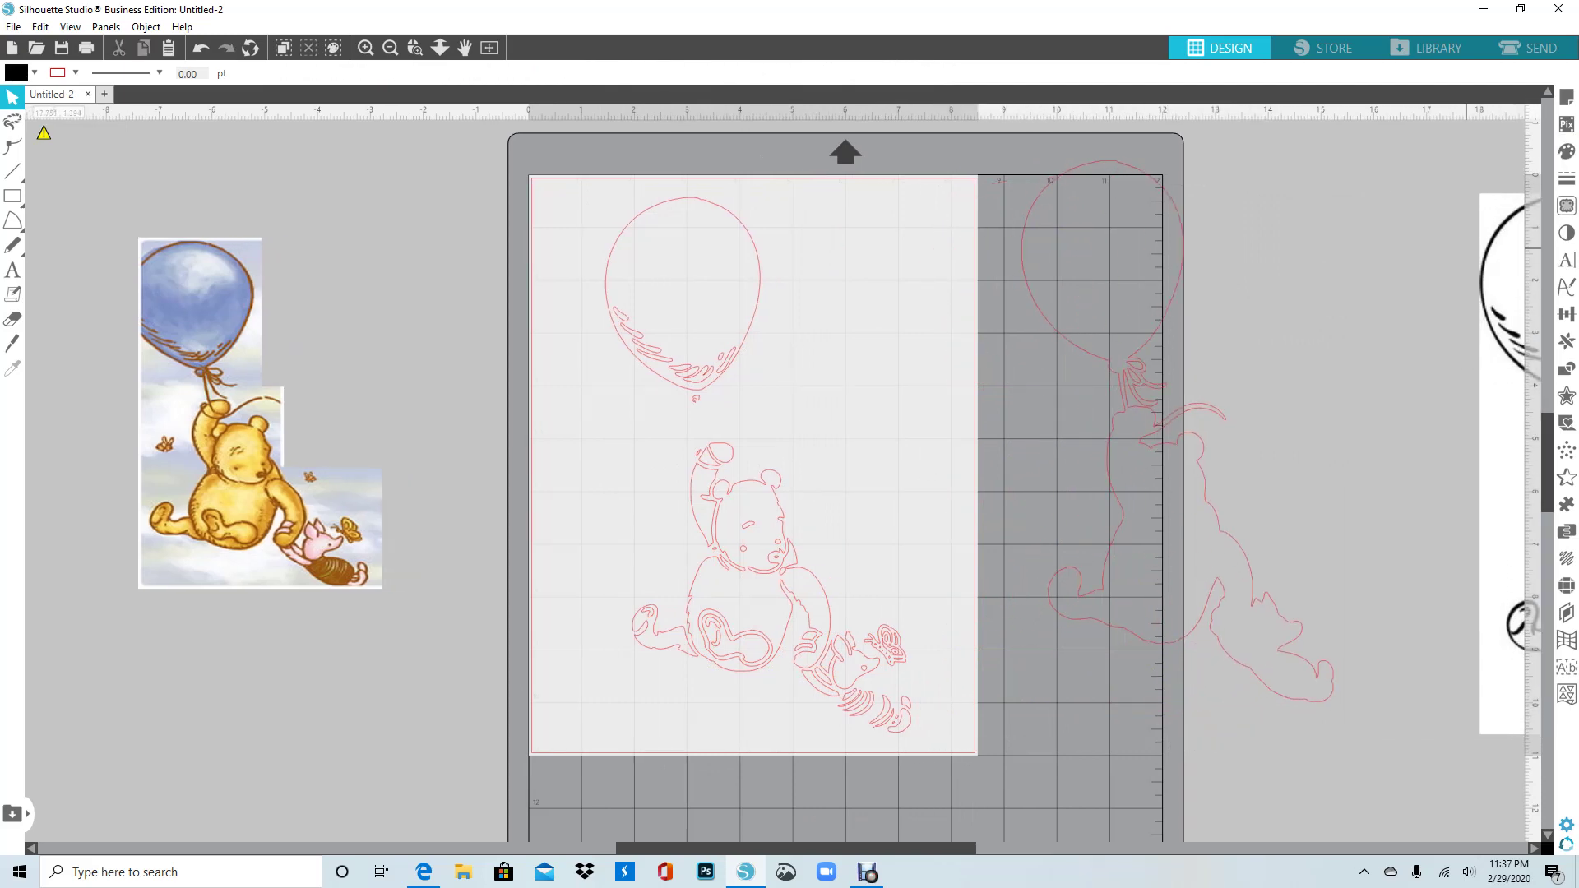
- Fill the outer outline shape with solid brown
{"action": "left_click", "coordinate": [1567, 152]}
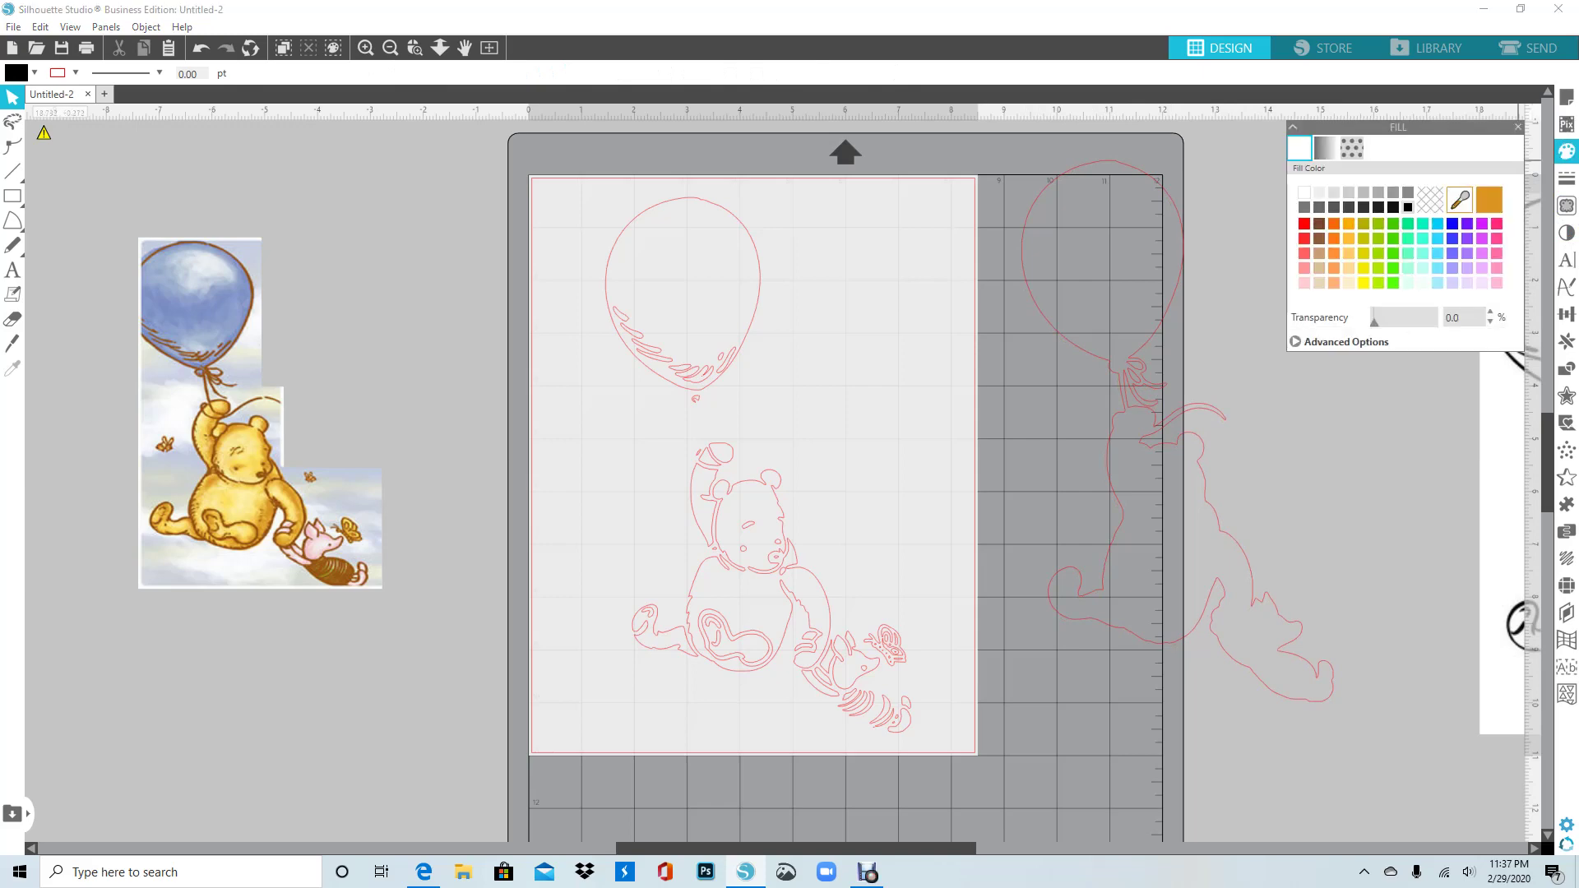
{"action": "left_click", "coordinate": [1175, 294]}
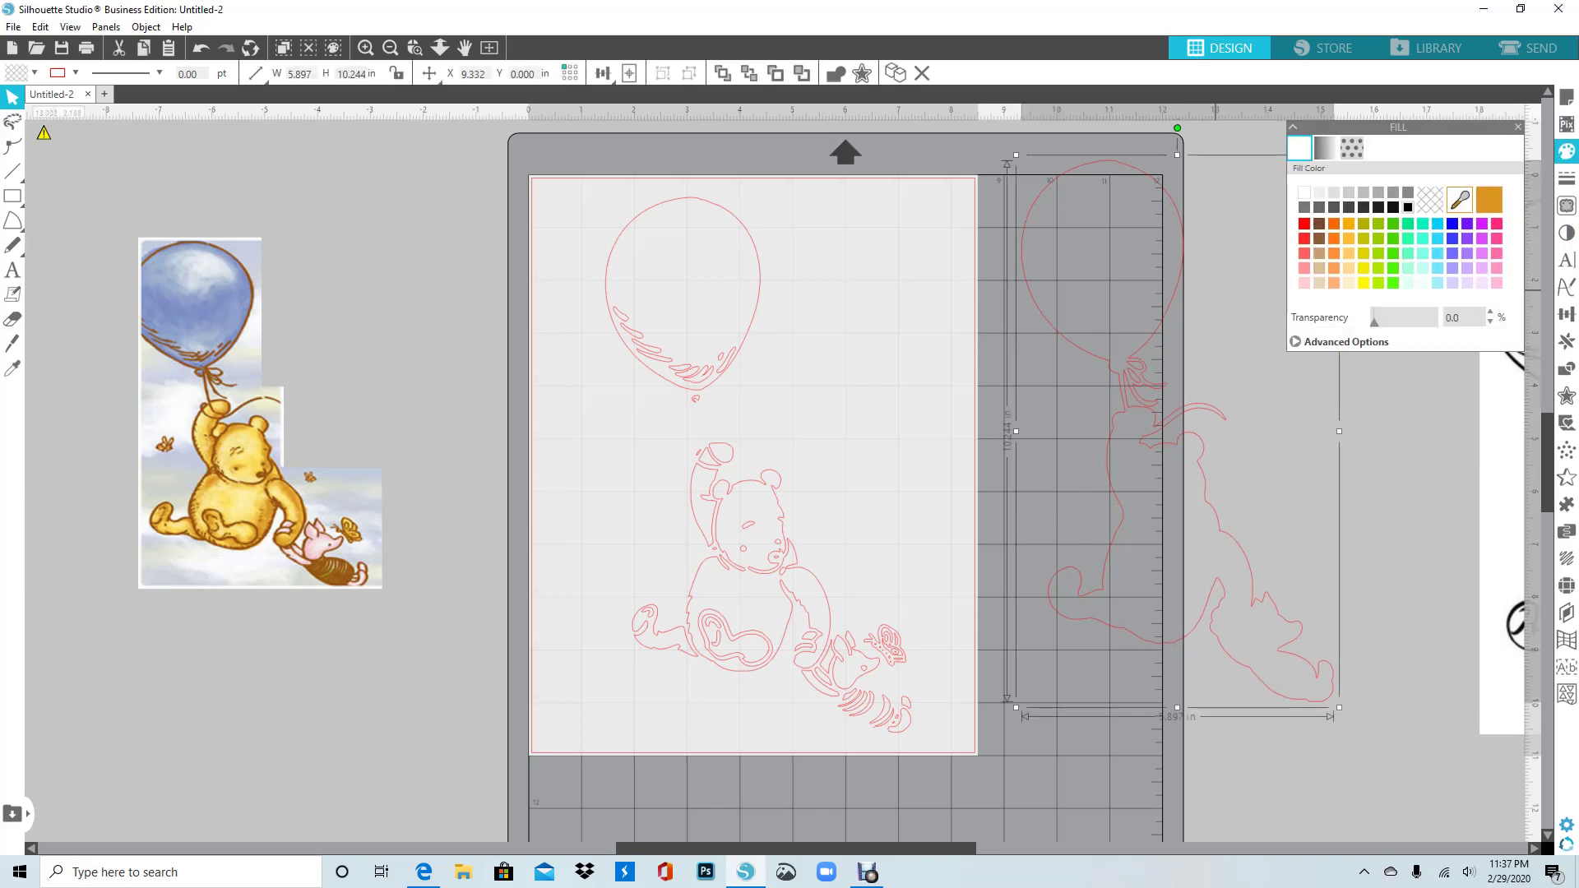
{"action": "left_click", "coordinate": [1319, 239]}
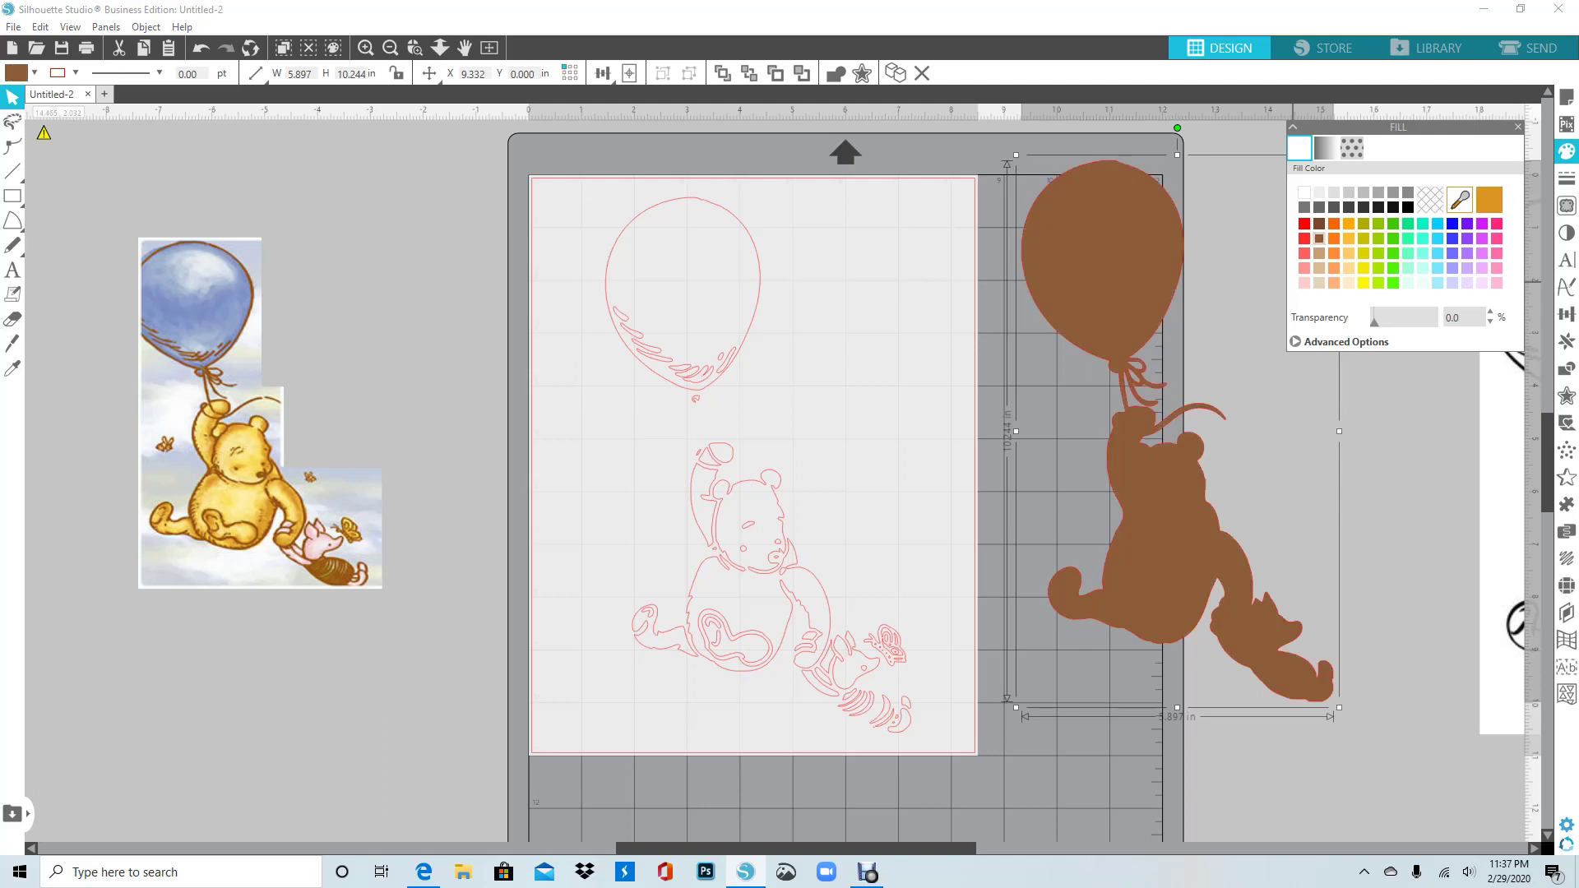
- Set the silhouette's line color to the same brown as its fill
{"action": "left_click", "coordinate": [1567, 179]}
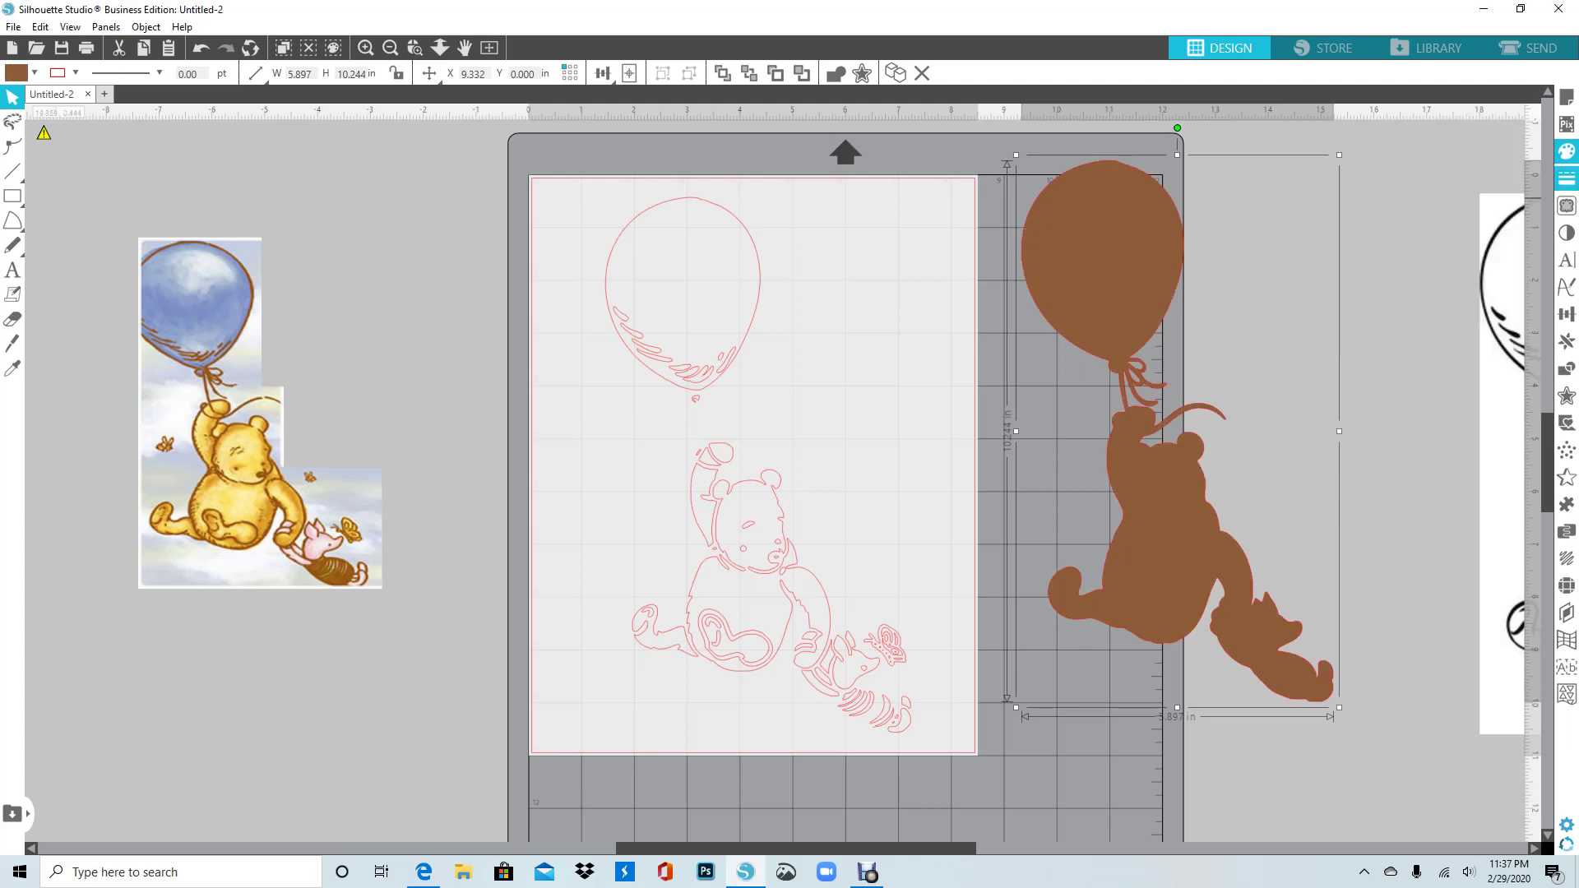
{"action": "left_click", "coordinate": [1325, 148]}
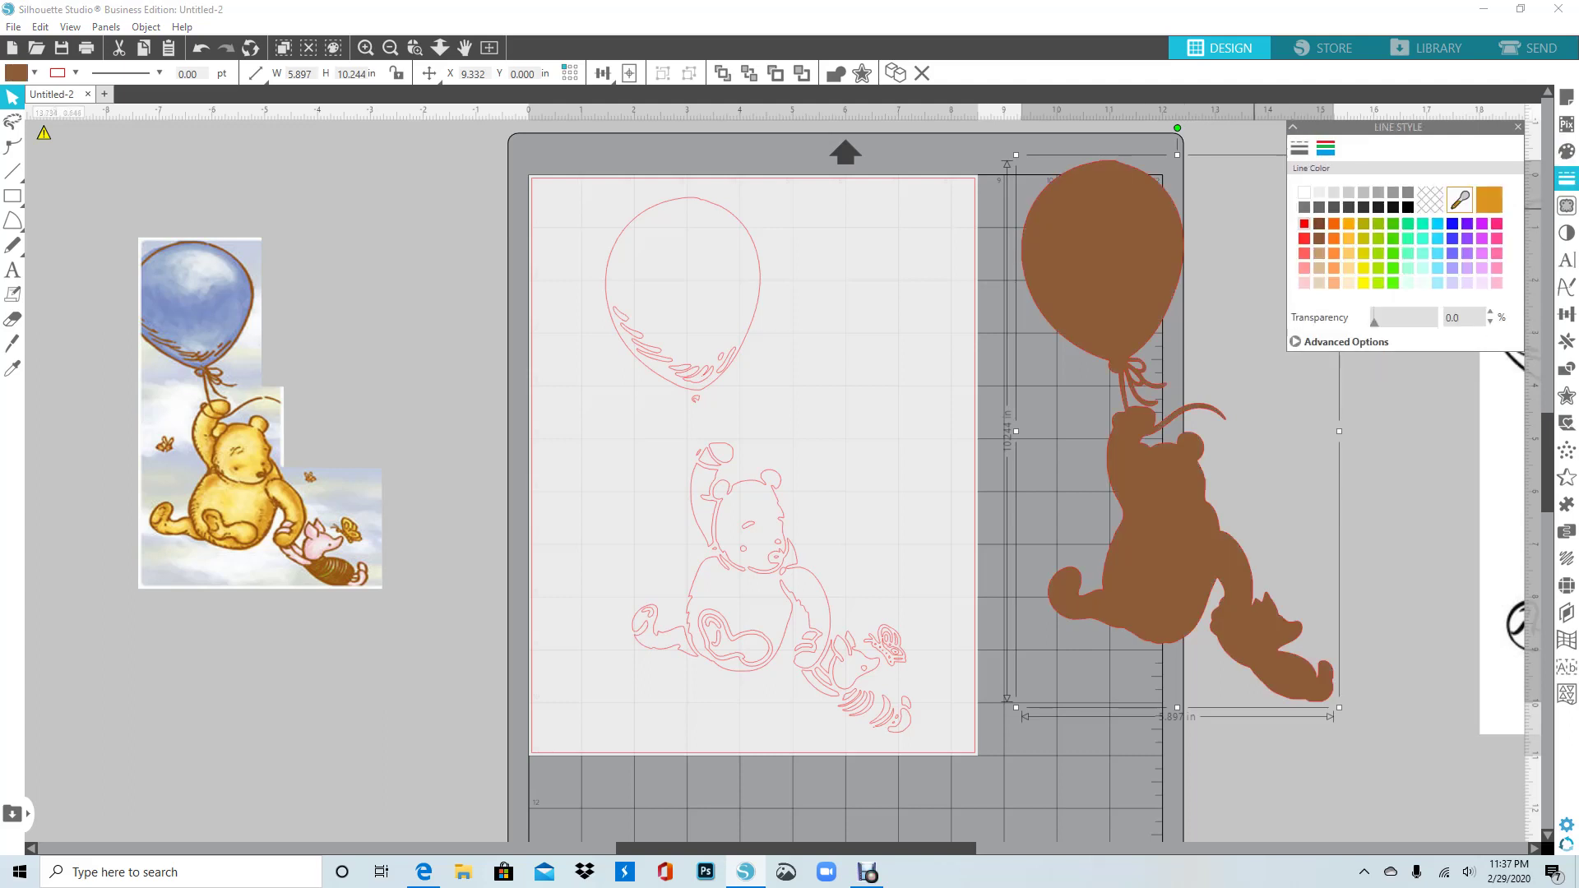
{"action": "left_click", "coordinate": [1319, 238]}
{"action": "left_click", "coordinate": [1518, 128]}
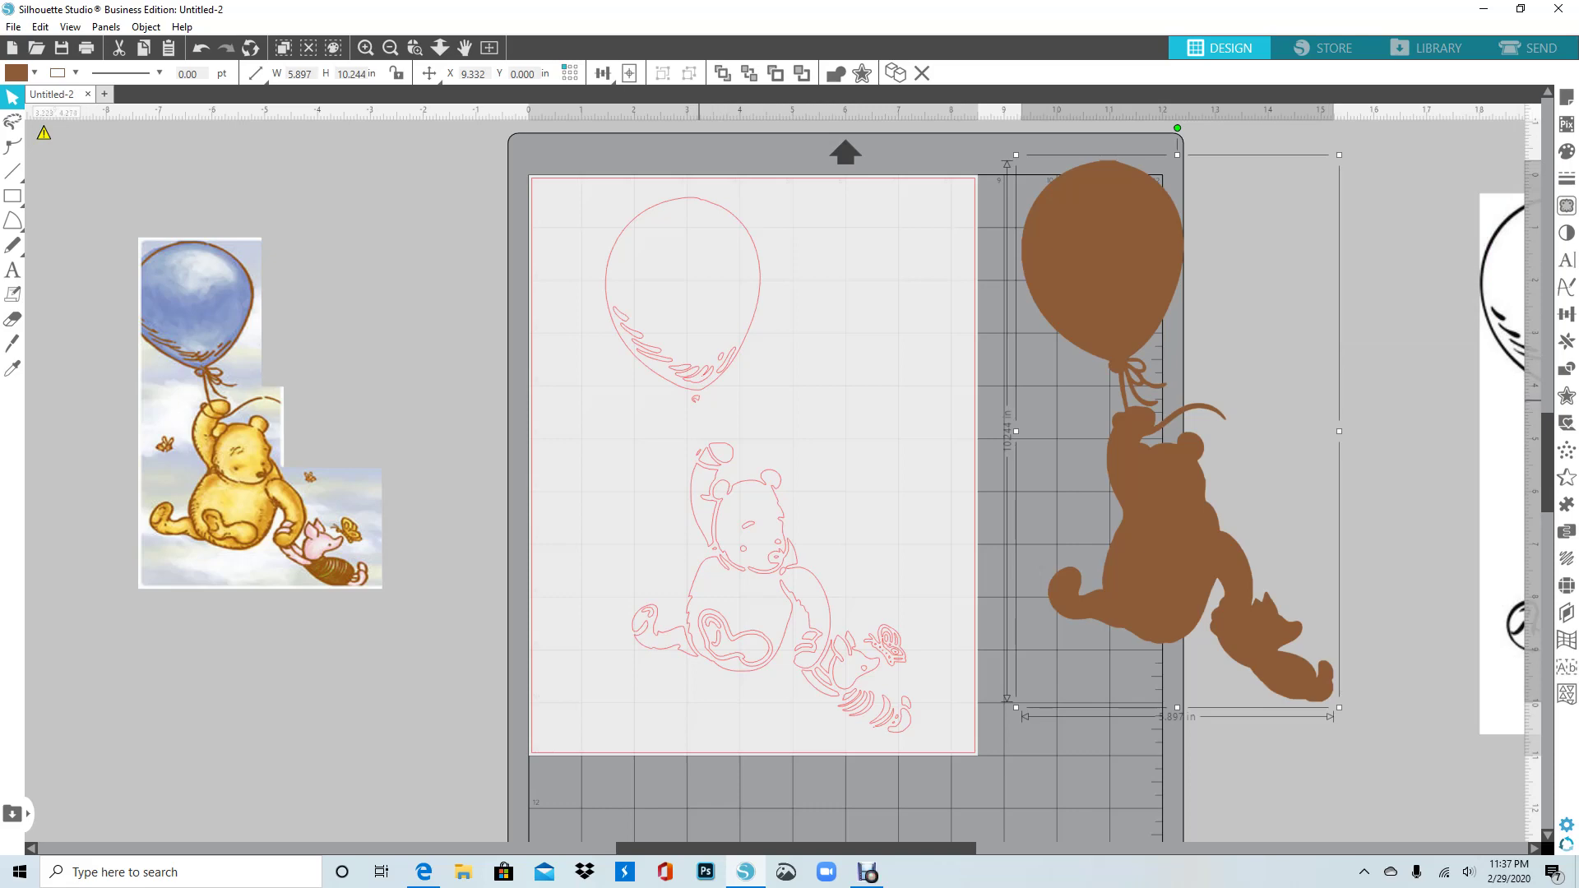
- Add the small knot piece to the brown silhouette's balloon knot as a compound path, and move the silhouette farther from the page
{"action": "left_click", "coordinate": [696, 399]}
{"action": "left_click_drag", "start_coordinate": [691, 403], "coordinate": [1112, 369]}
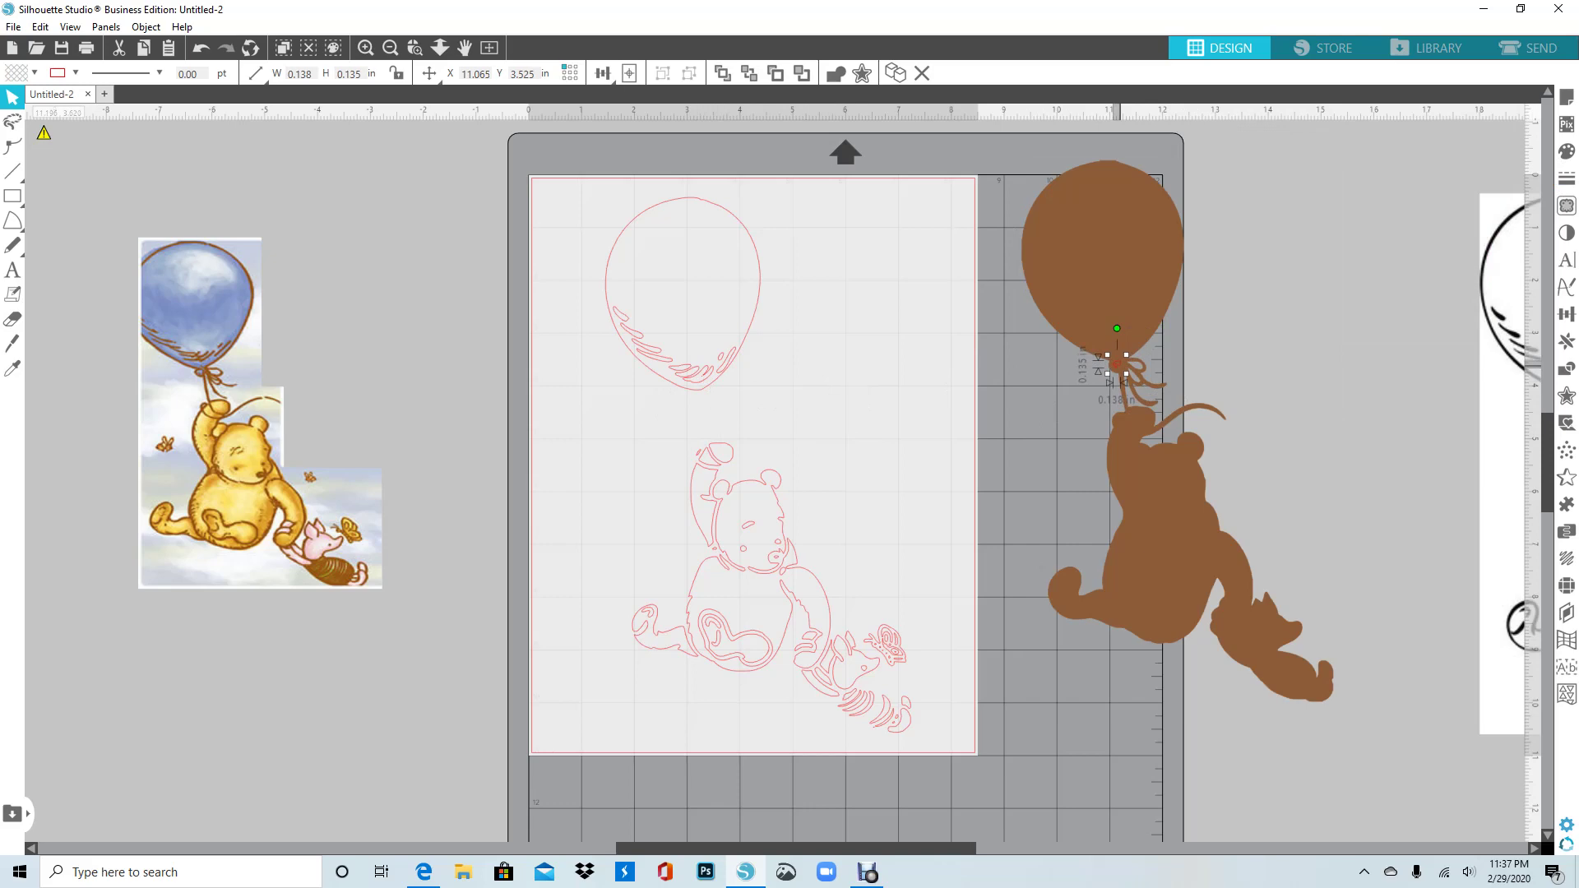
{"action": "left_click_drag", "start_coordinate": [1022, 162], "coordinate": [1219, 576]}
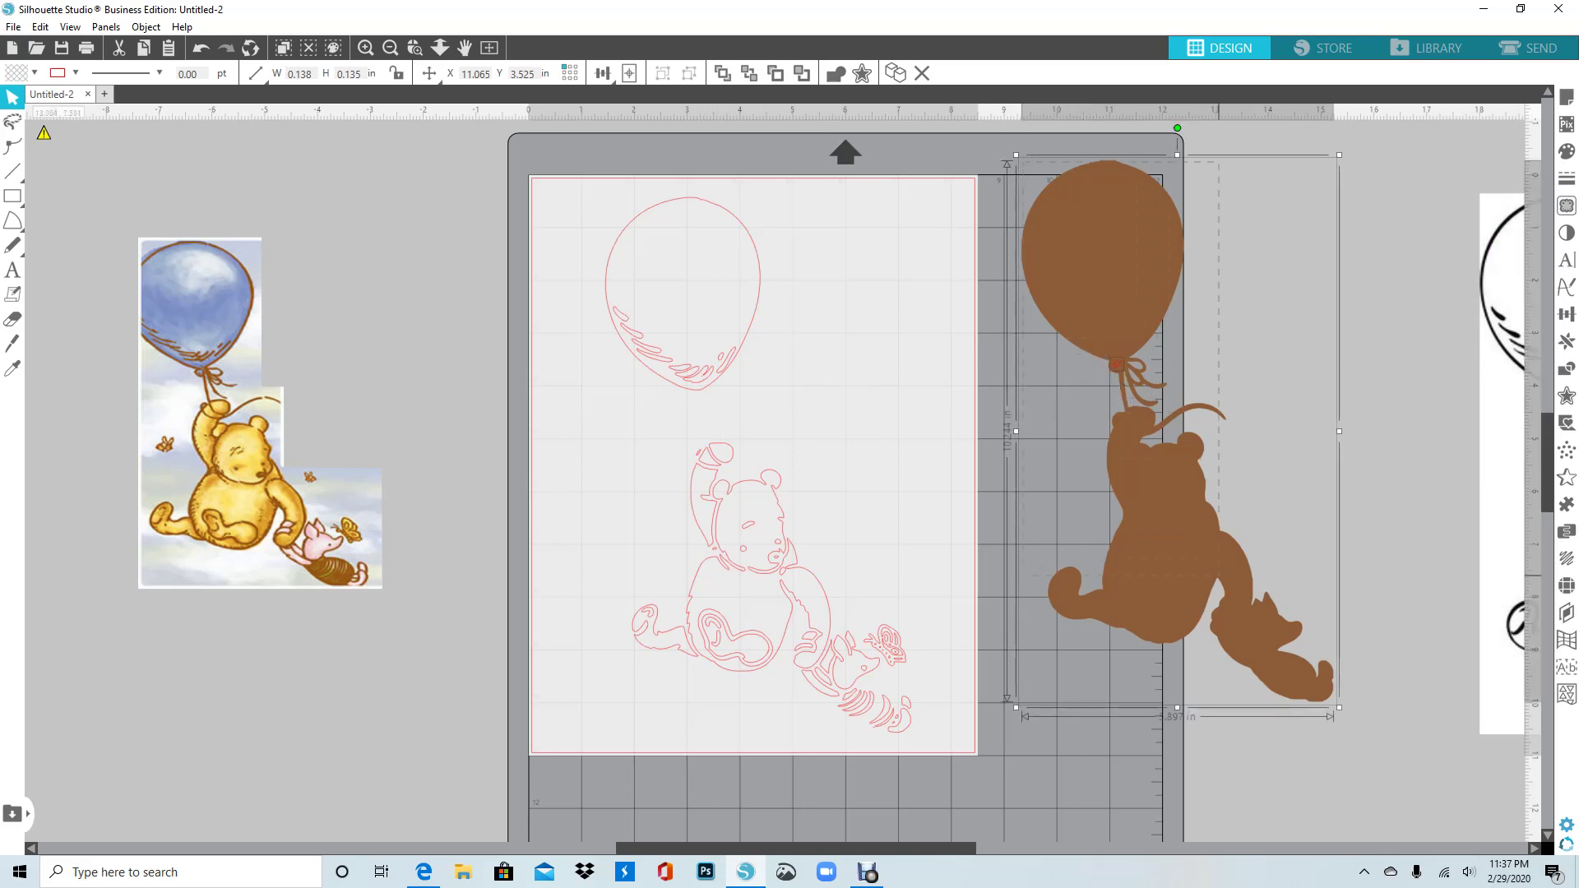
{"action": "right_click", "coordinate": [1112, 280]}
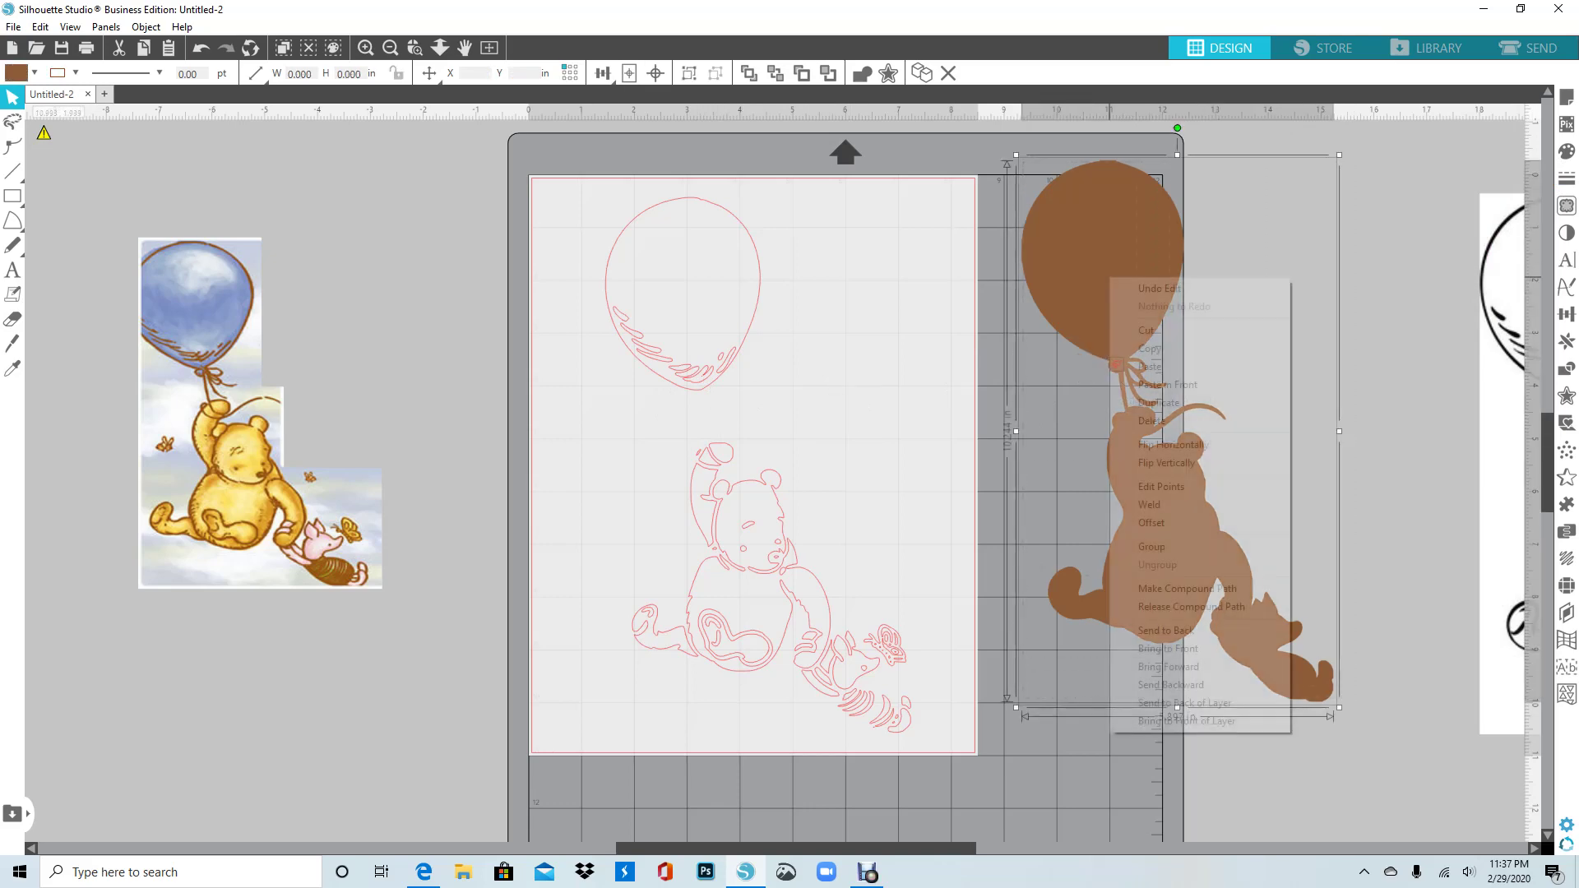
{"action": "left_click", "coordinate": [1185, 588]}
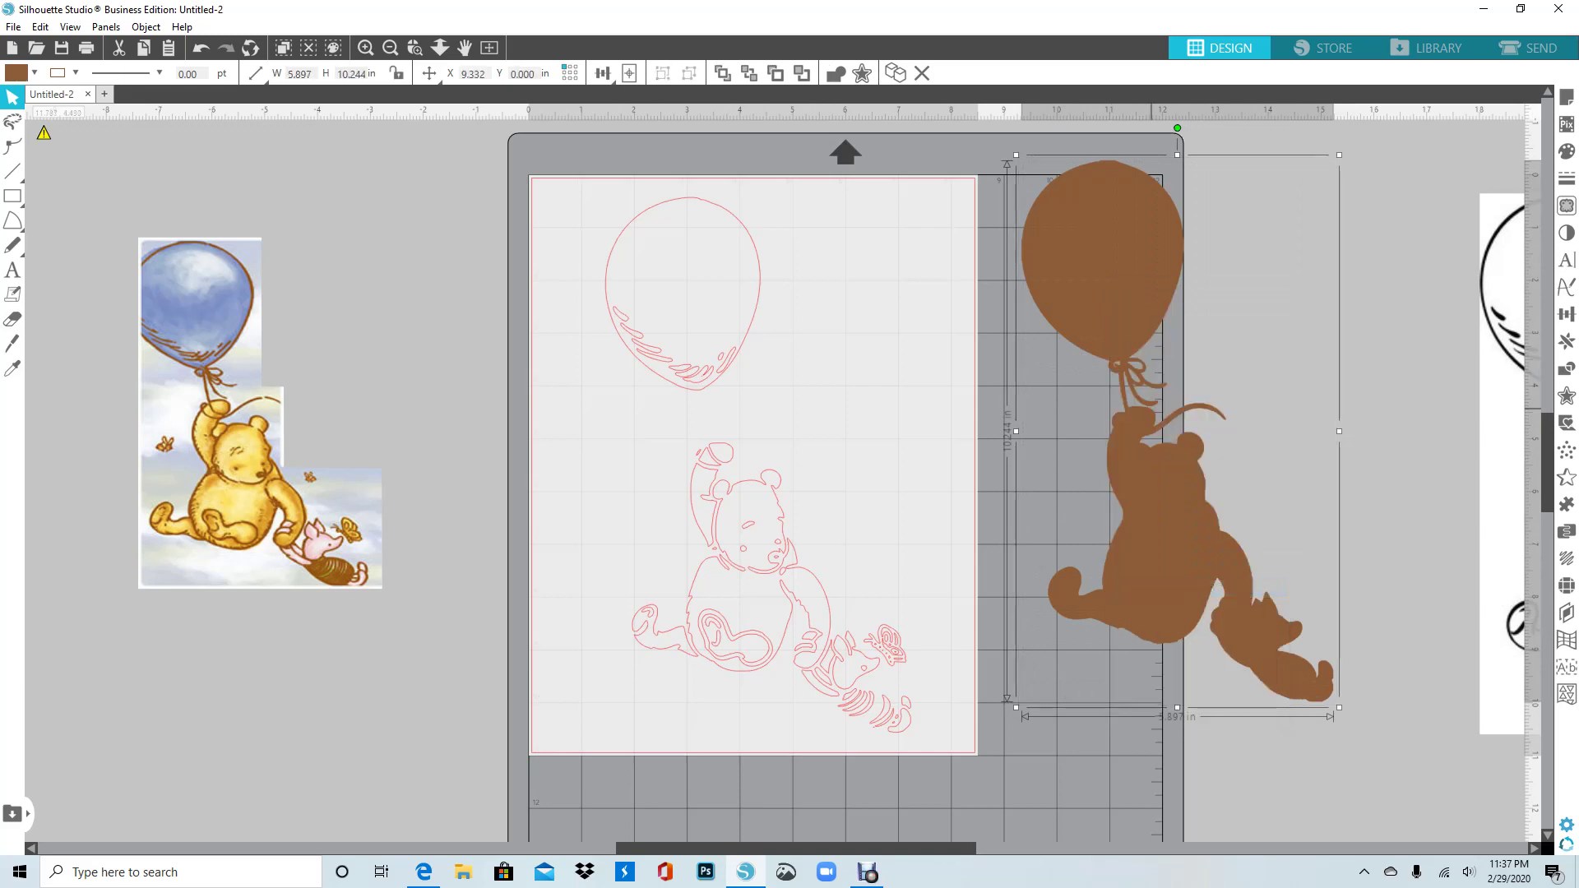
{"action": "left_click_drag", "start_coordinate": [1178, 491], "coordinate": [1231, 457]}
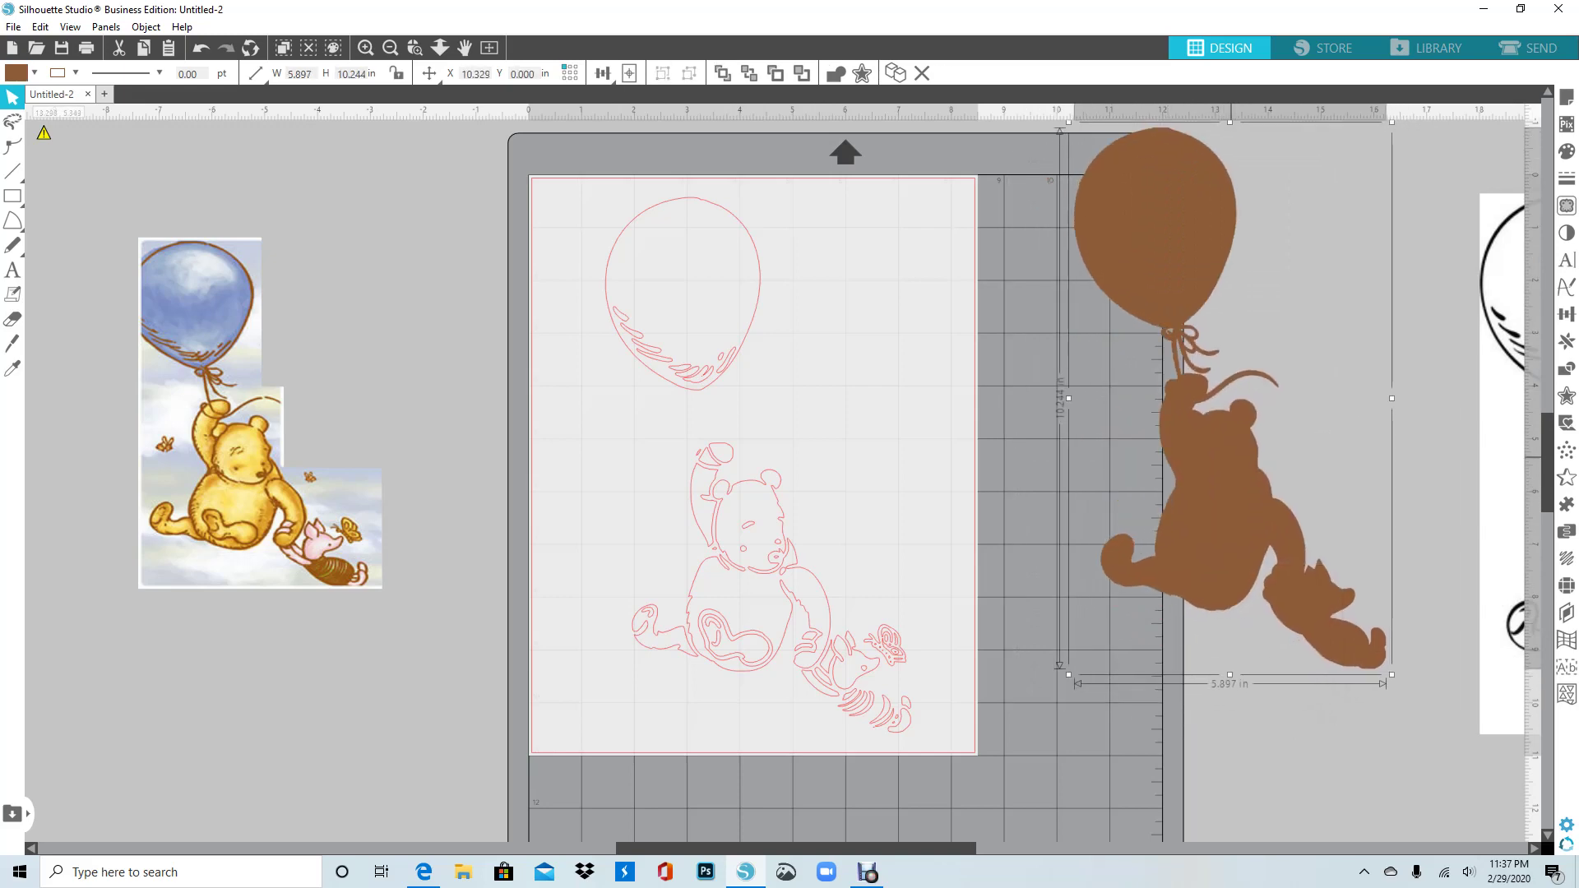
{"action": "left_click", "coordinate": [995, 387]}
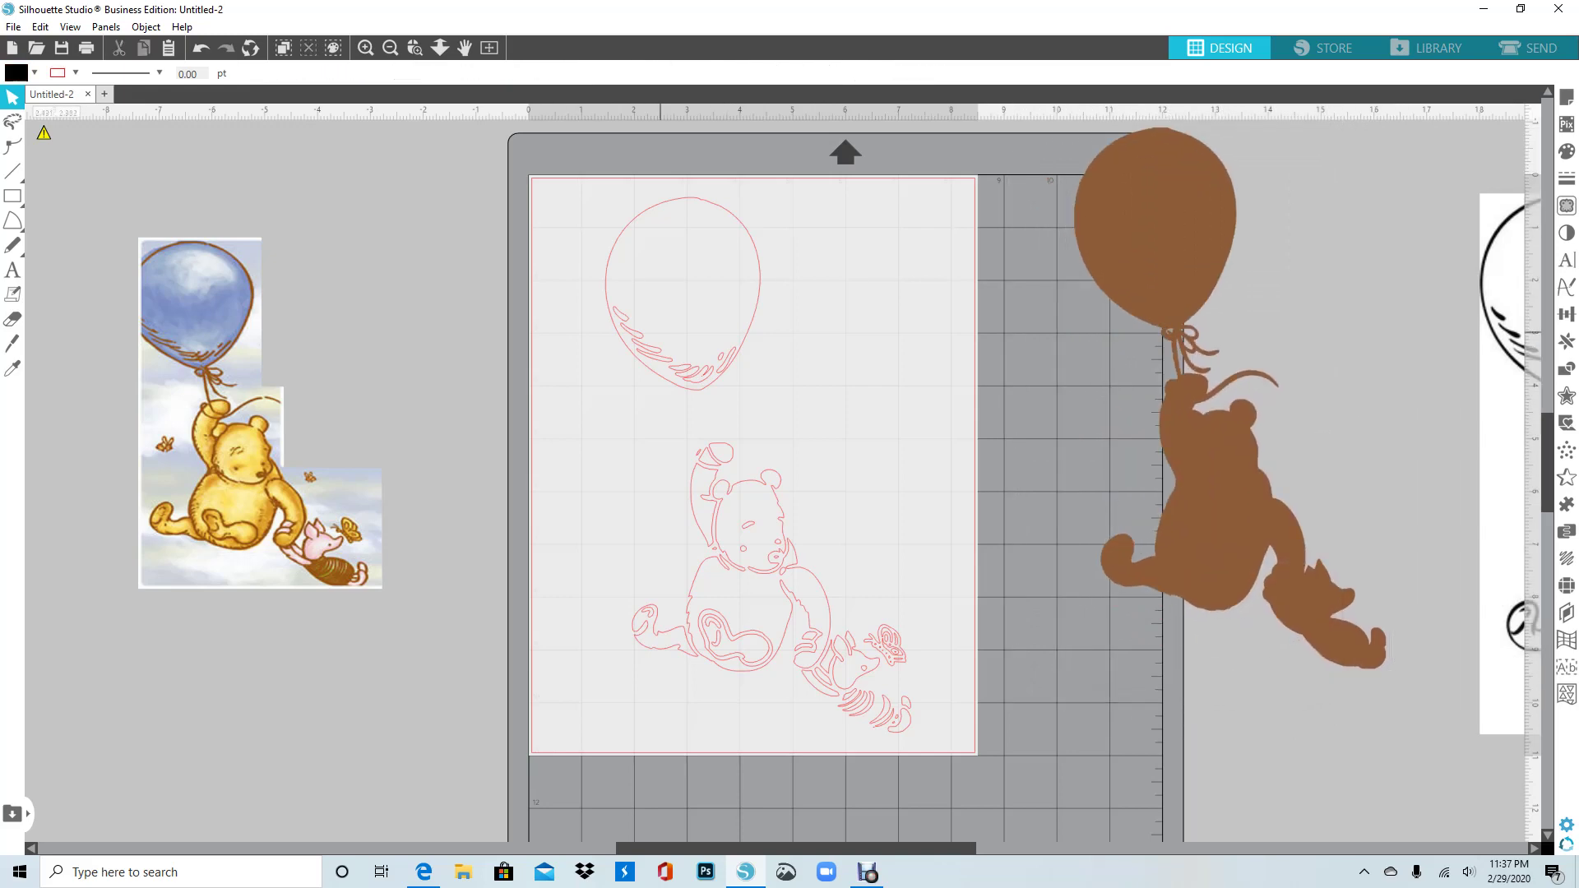
- Make a compound path from the inner balloon outline and its shading marks
{"action": "left_click_drag", "start_coordinate": [566, 183], "coordinate": [809, 414]}
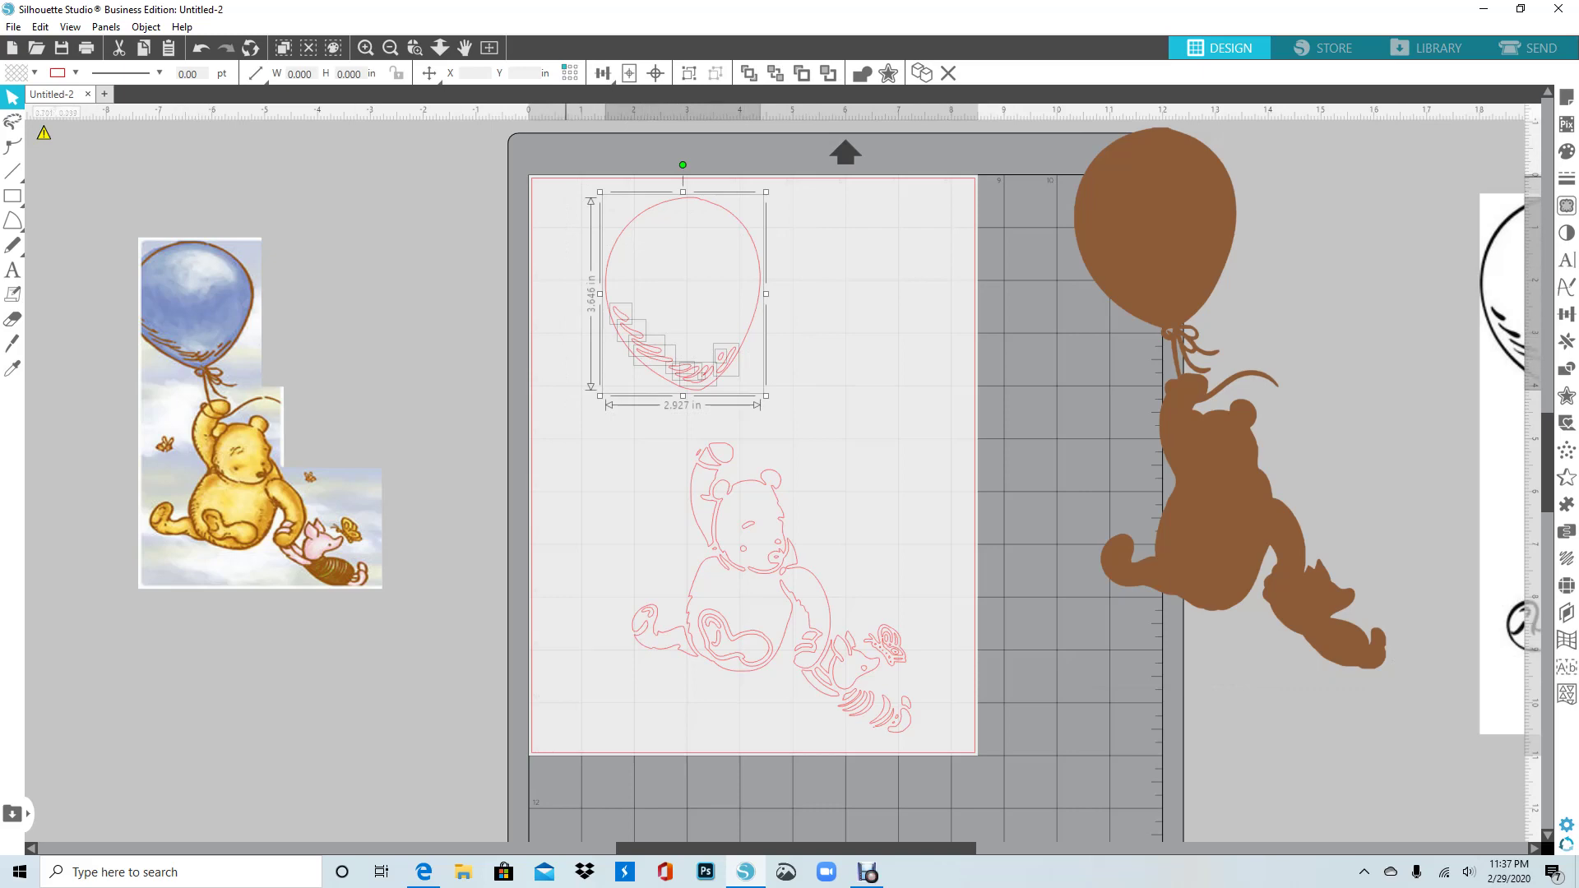
{"action": "left_click_drag", "start_coordinate": [543, 160], "coordinate": [849, 434]}
{"action": "right_click", "coordinate": [656, 297]}
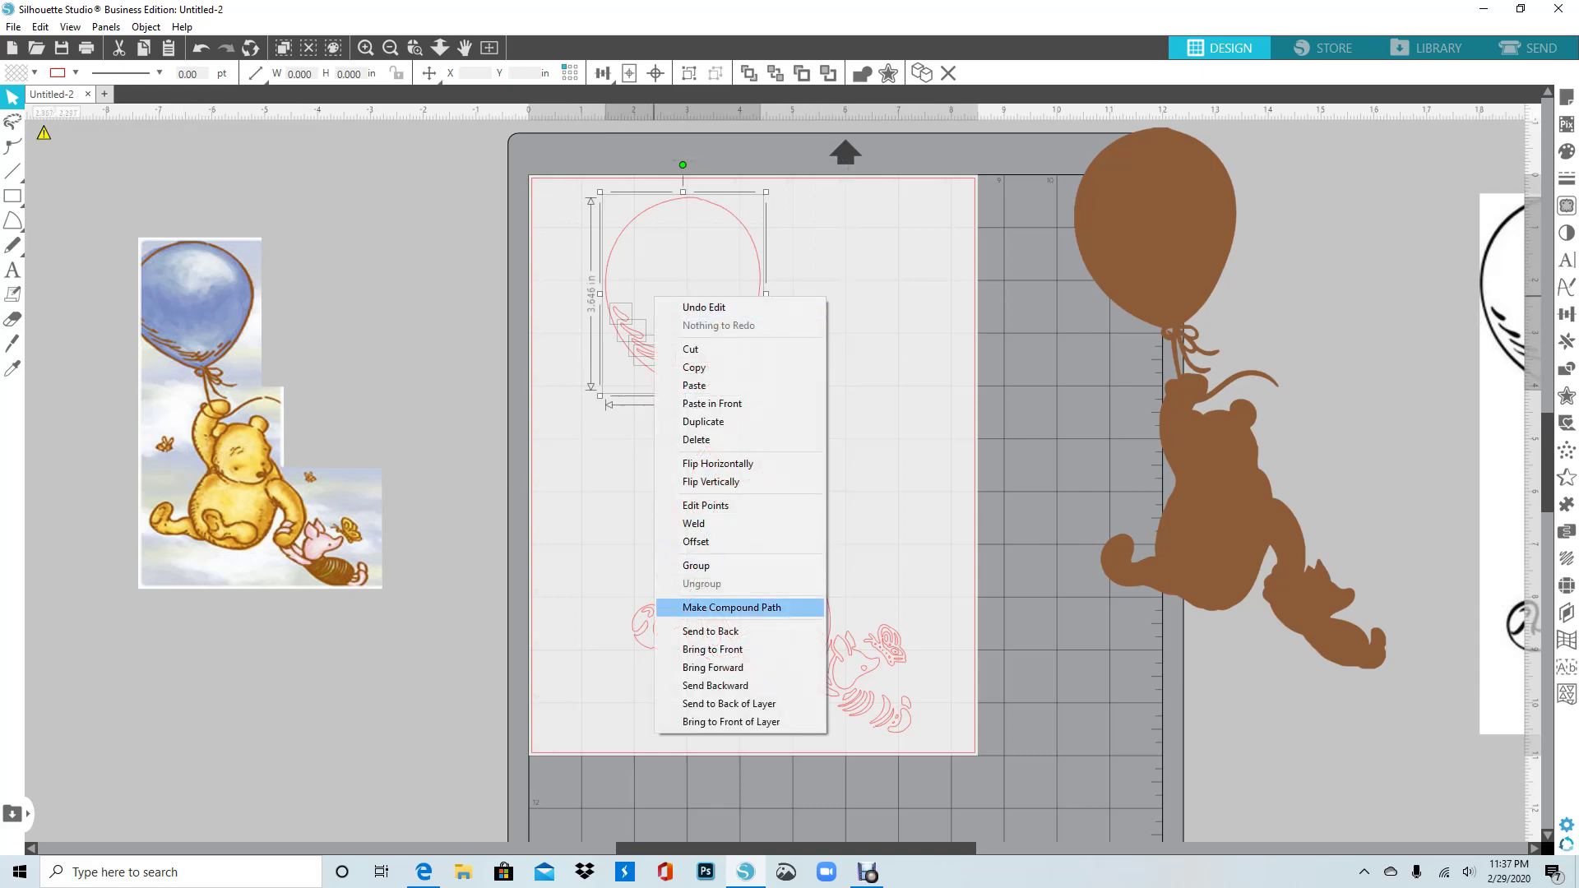
{"action": "left_click", "coordinate": [732, 607]}
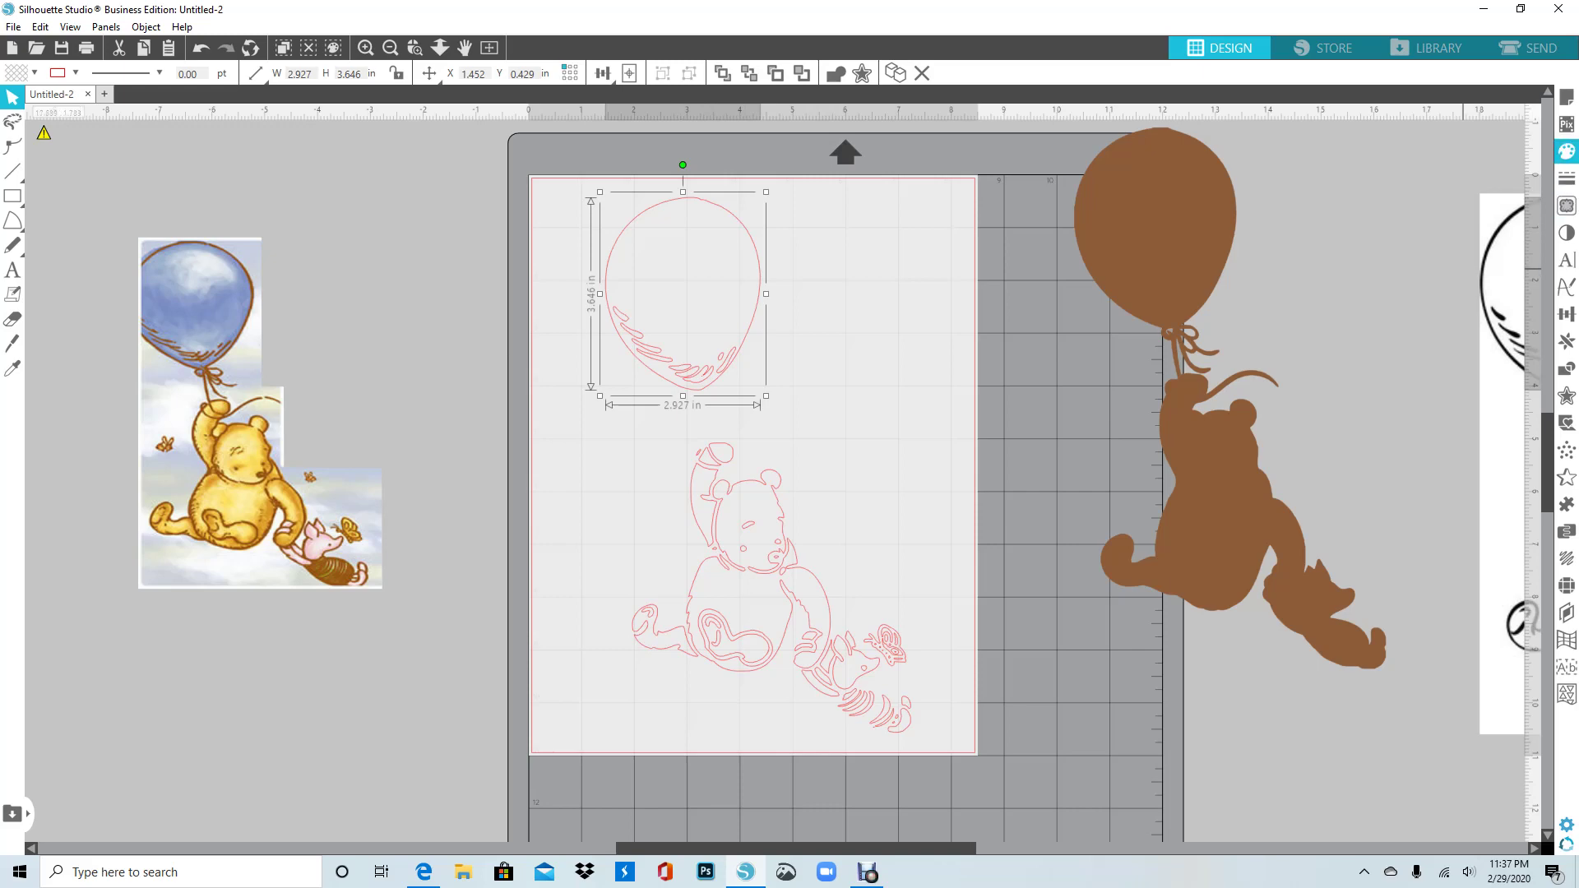
- Fill the balloon shape with a light blue sampled from the balloon in the reference picture
{"action": "left_click", "coordinate": [1566, 151]}
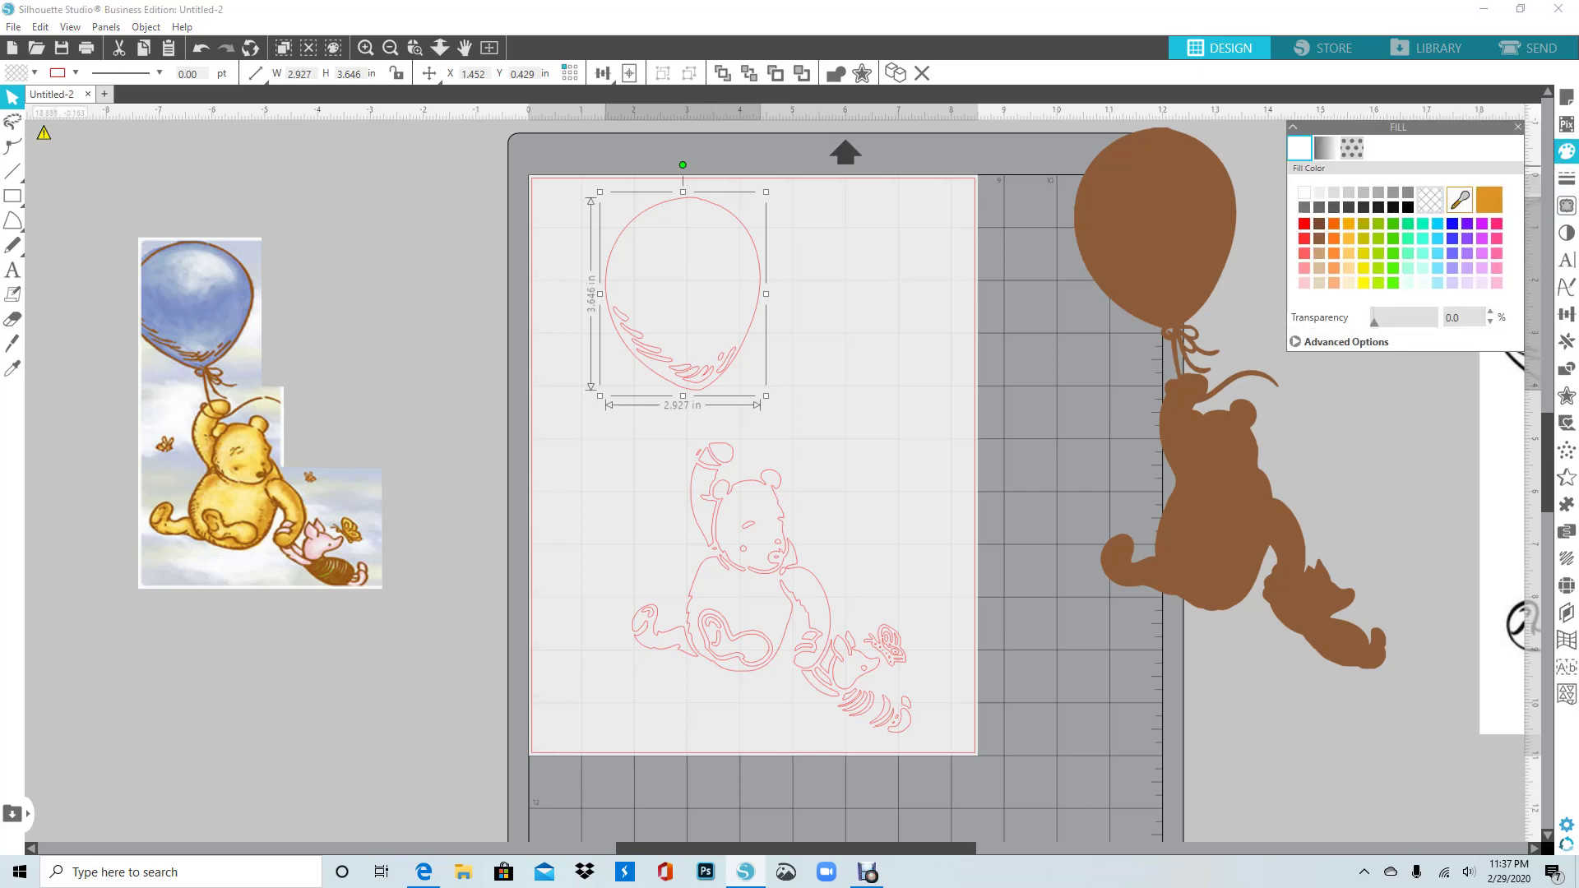
{"action": "left_click", "coordinate": [1460, 199]}
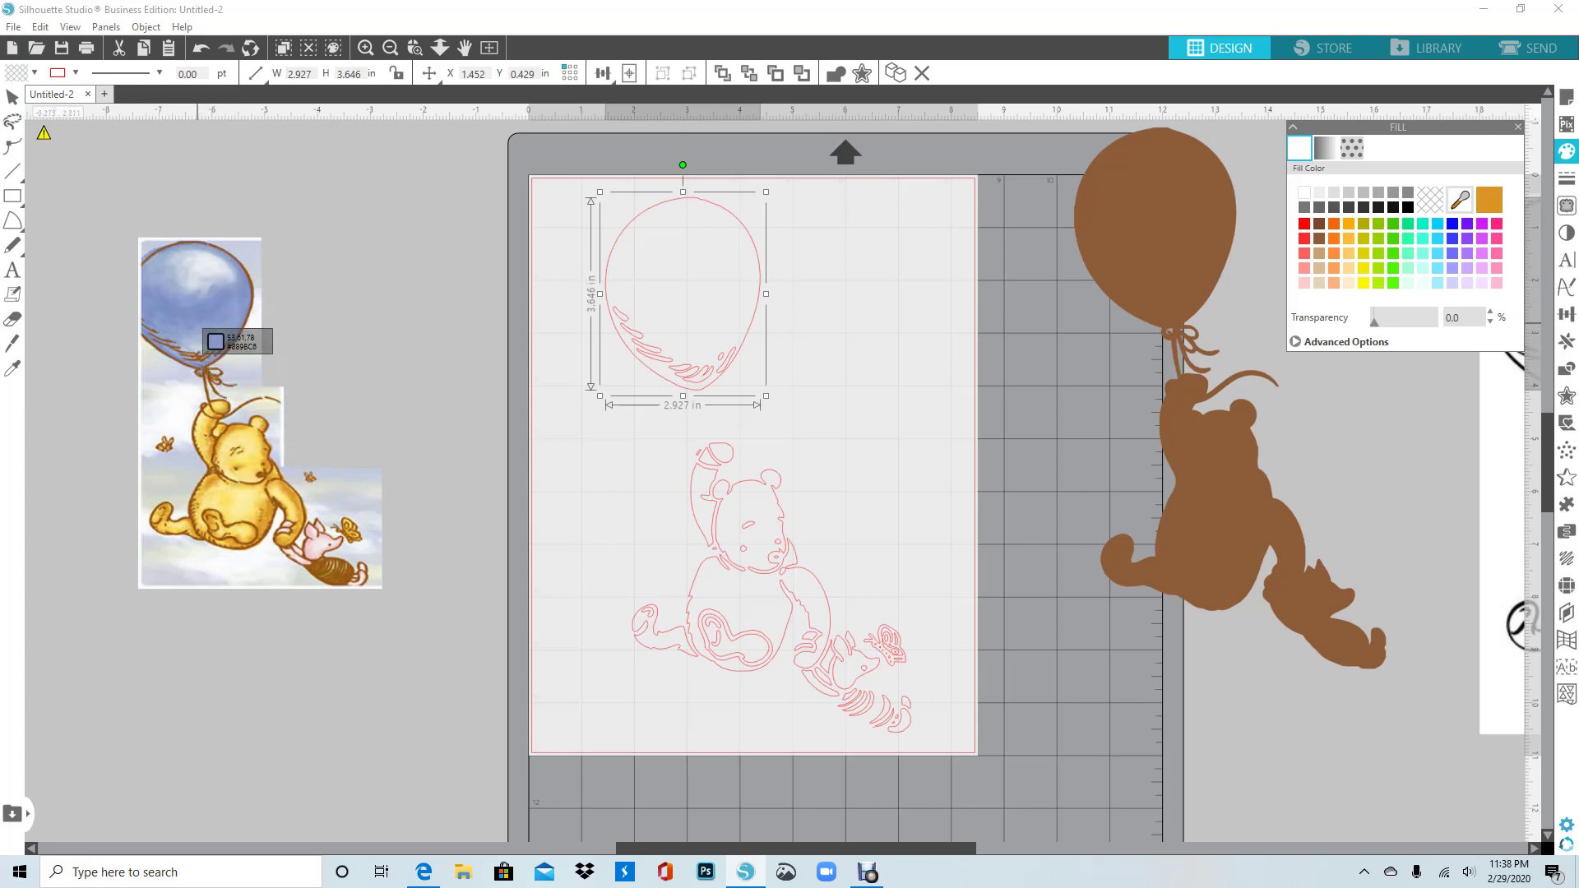
{"action": "left_click", "coordinate": [200, 316]}
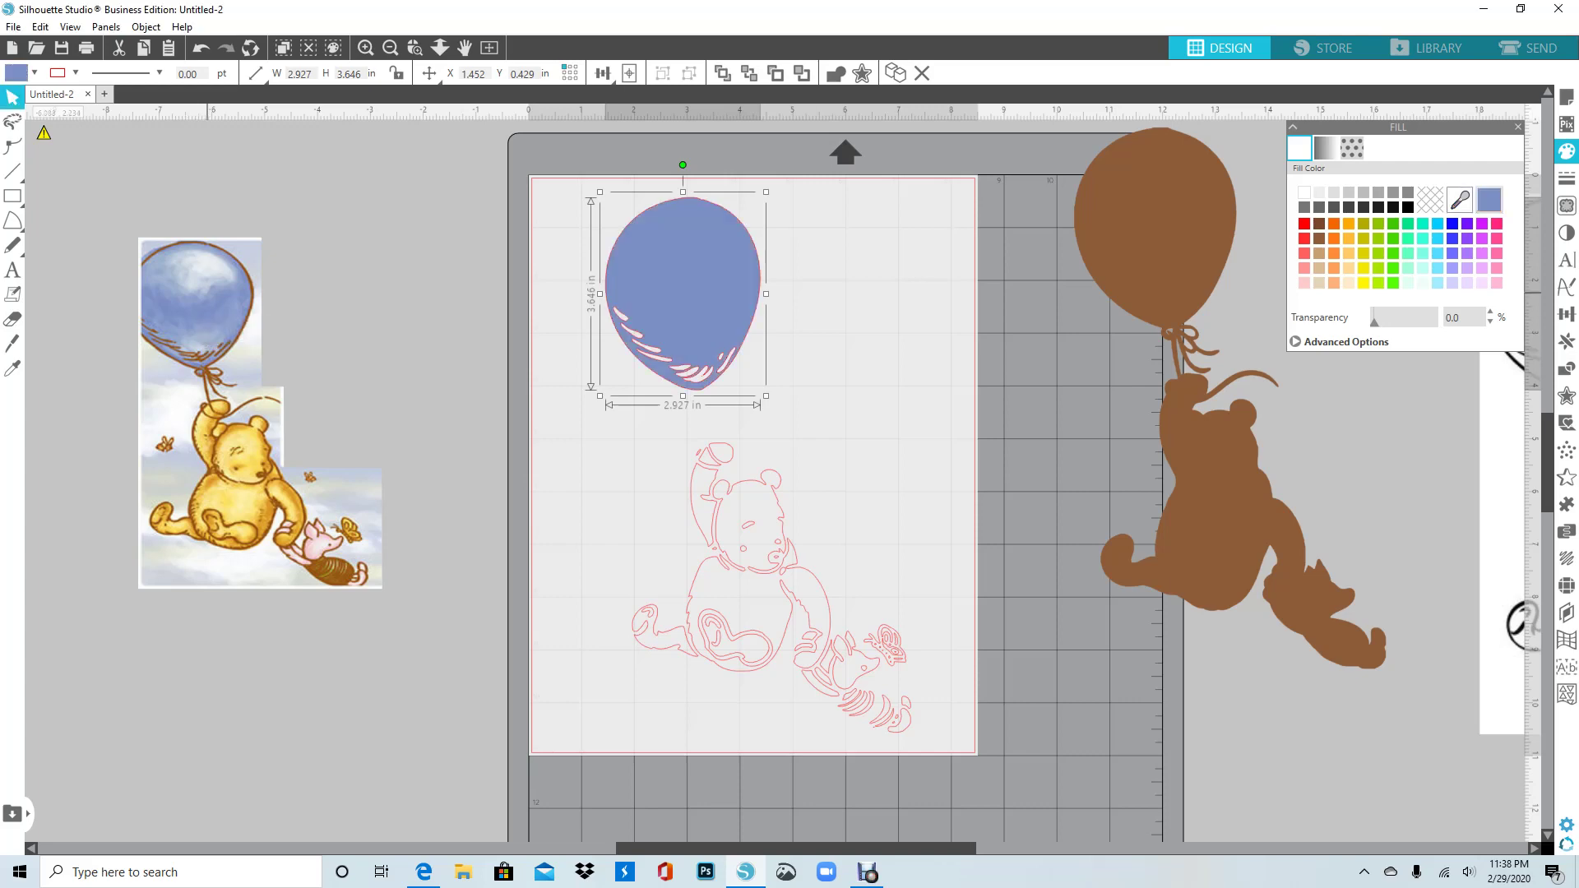
{"action": "left_click", "coordinate": [1460, 199]}
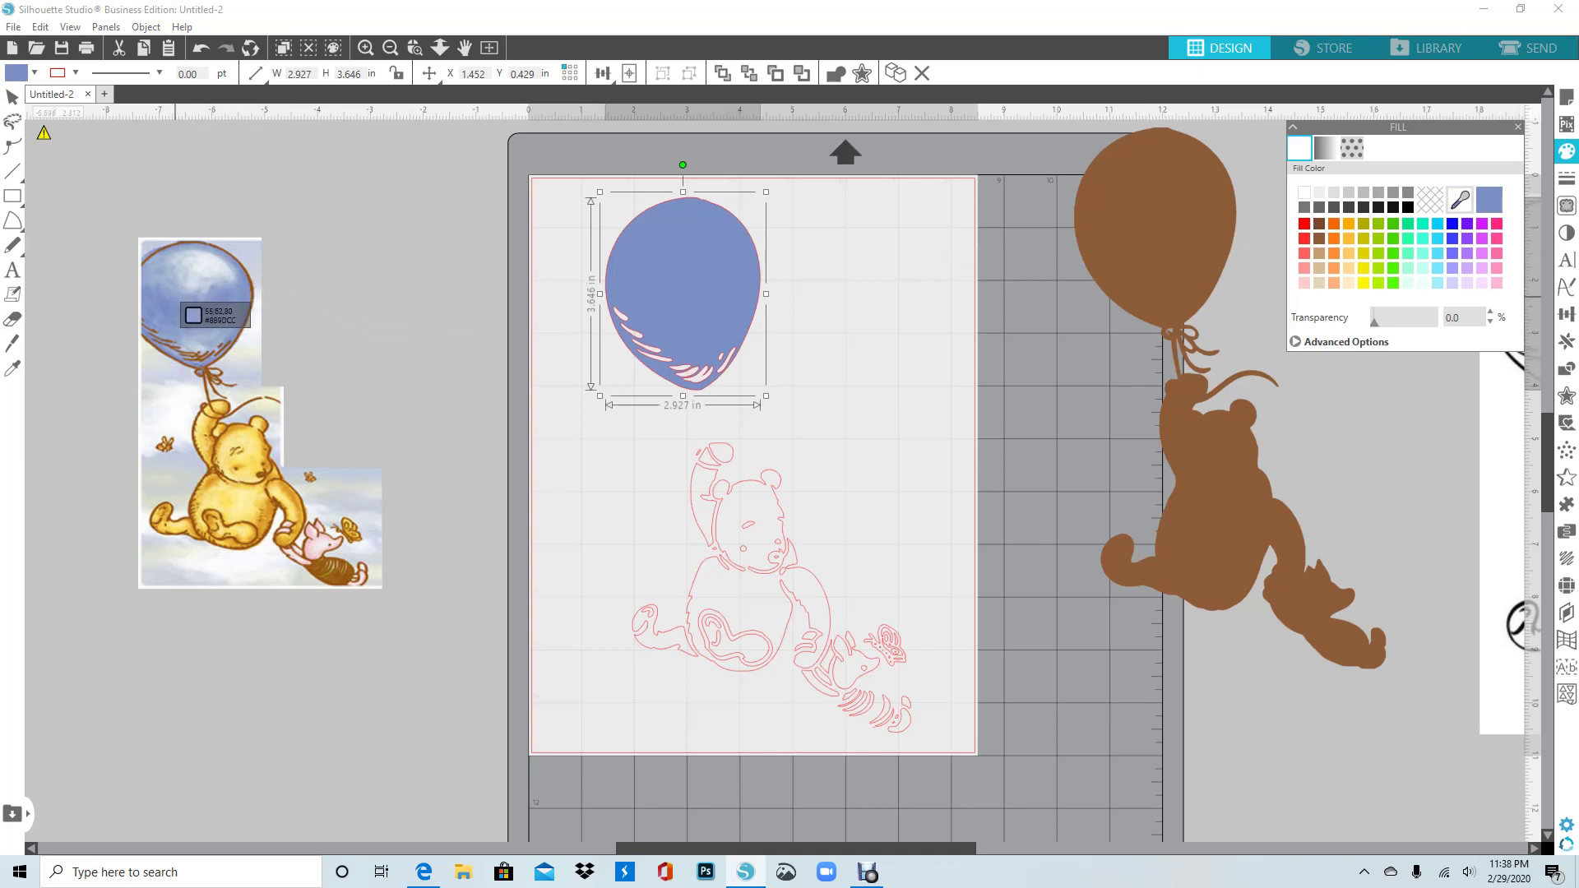
{"action": "left_click", "coordinate": [196, 311]}
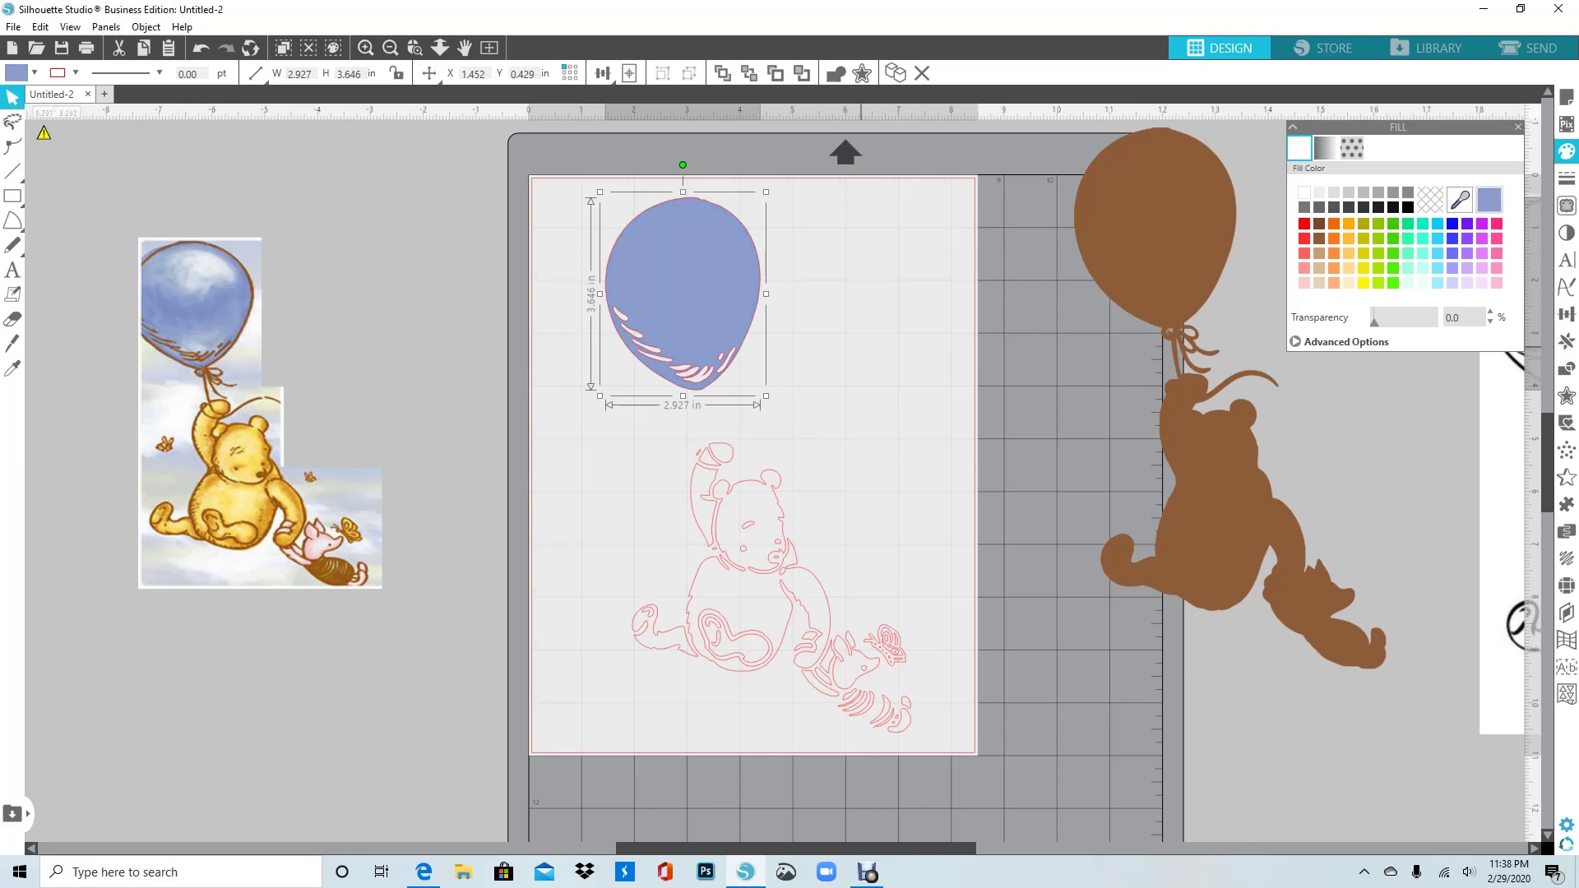
- Set the balloon's line color to the same light blue as its fill, and move the brown silhouette farther from the page
{"action": "left_click", "coordinate": [1566, 178]}
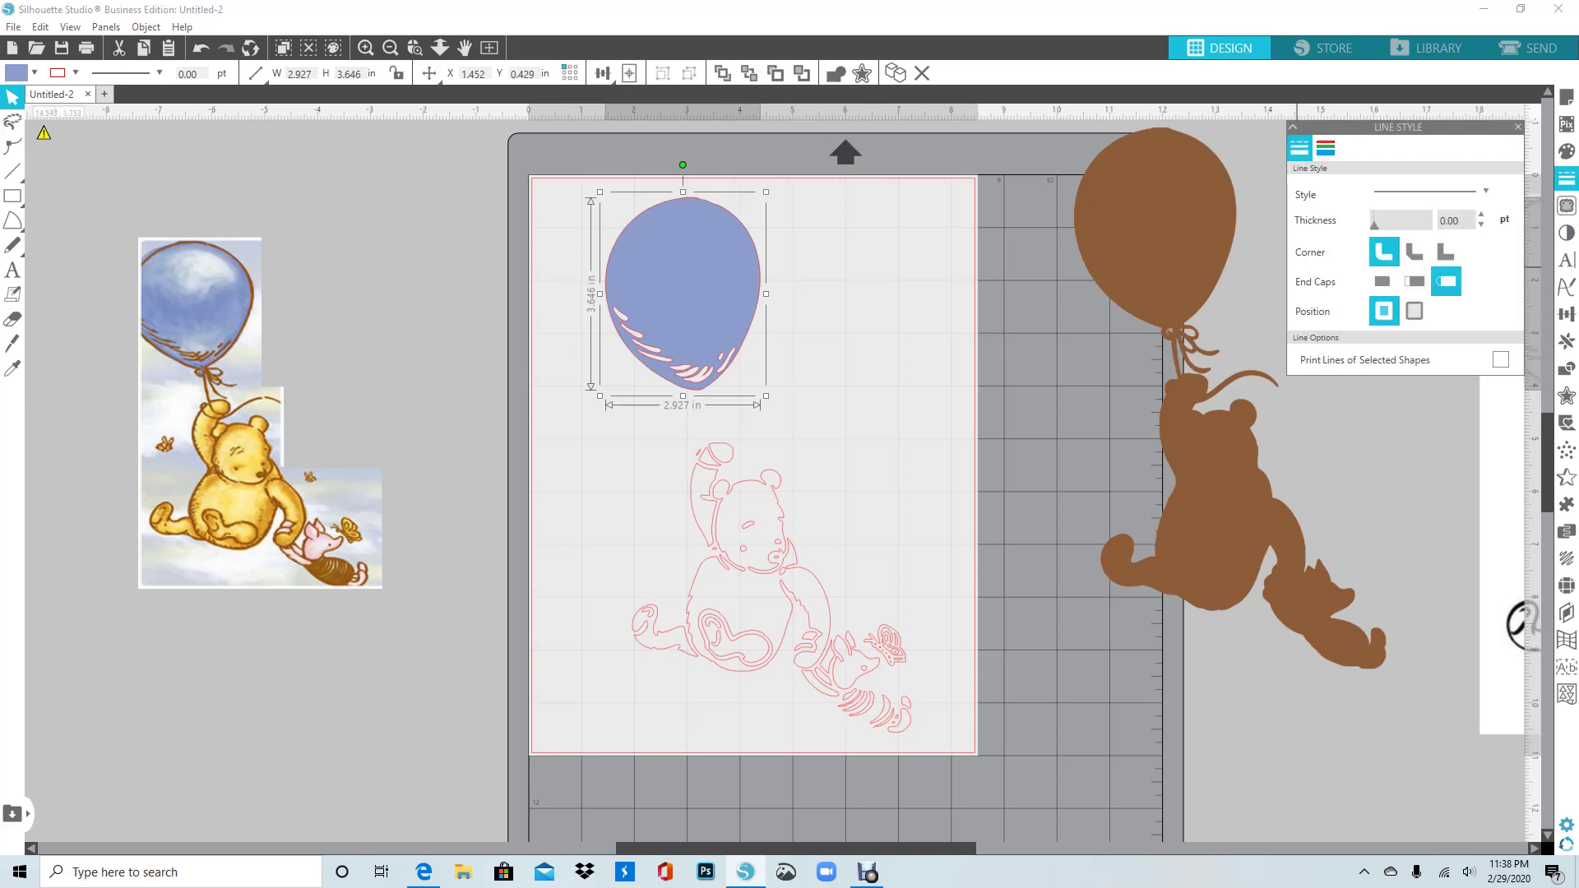
{"action": "left_click", "coordinate": [1325, 148]}
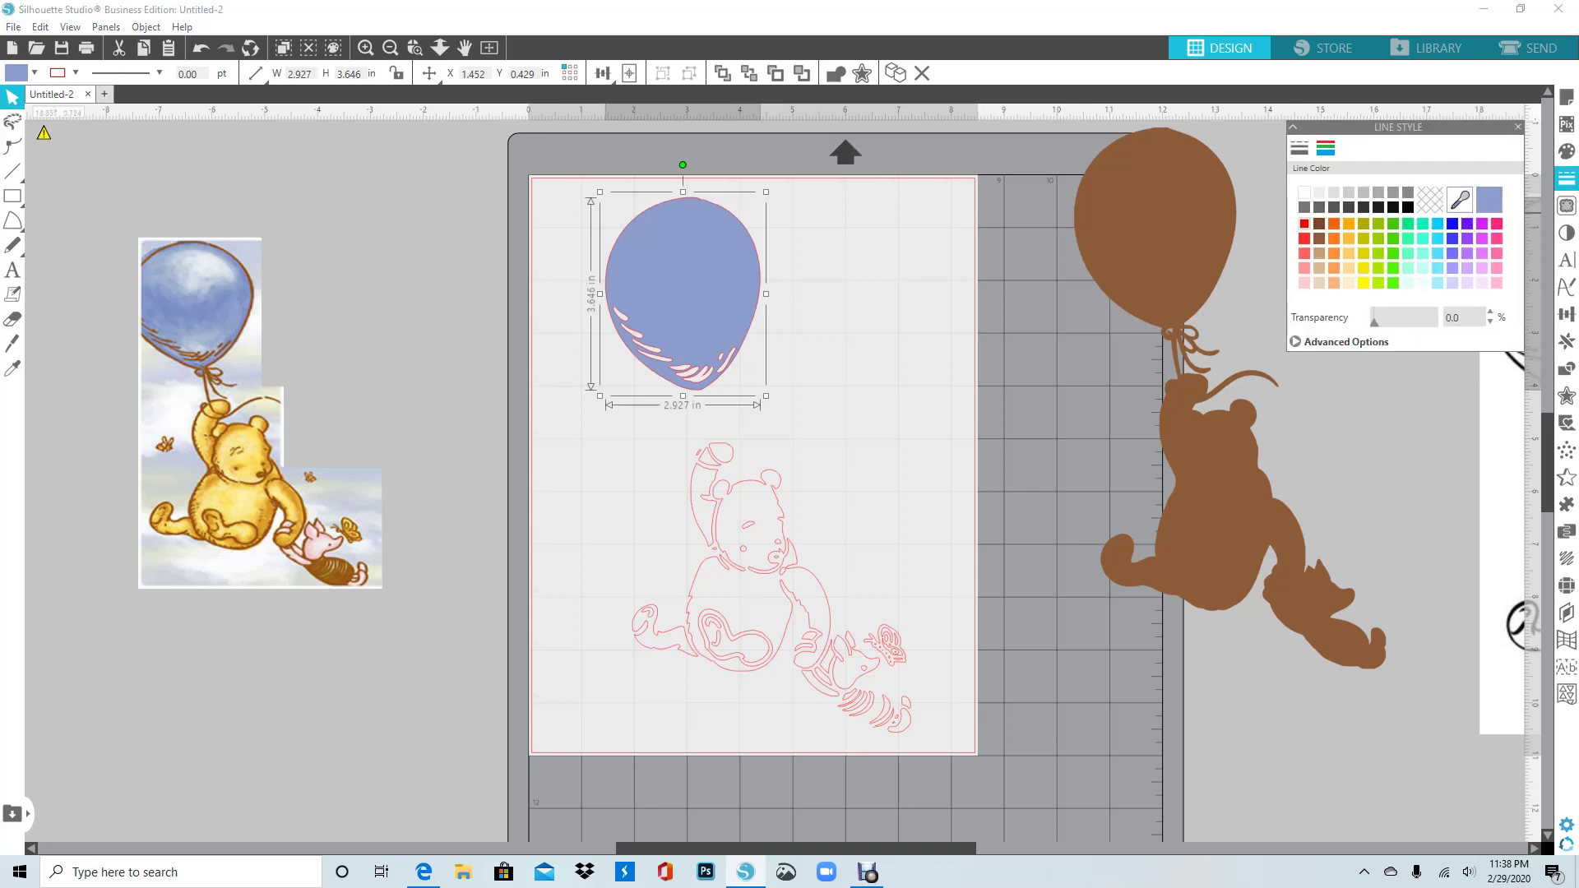
{"action": "left_click", "coordinate": [1490, 200]}
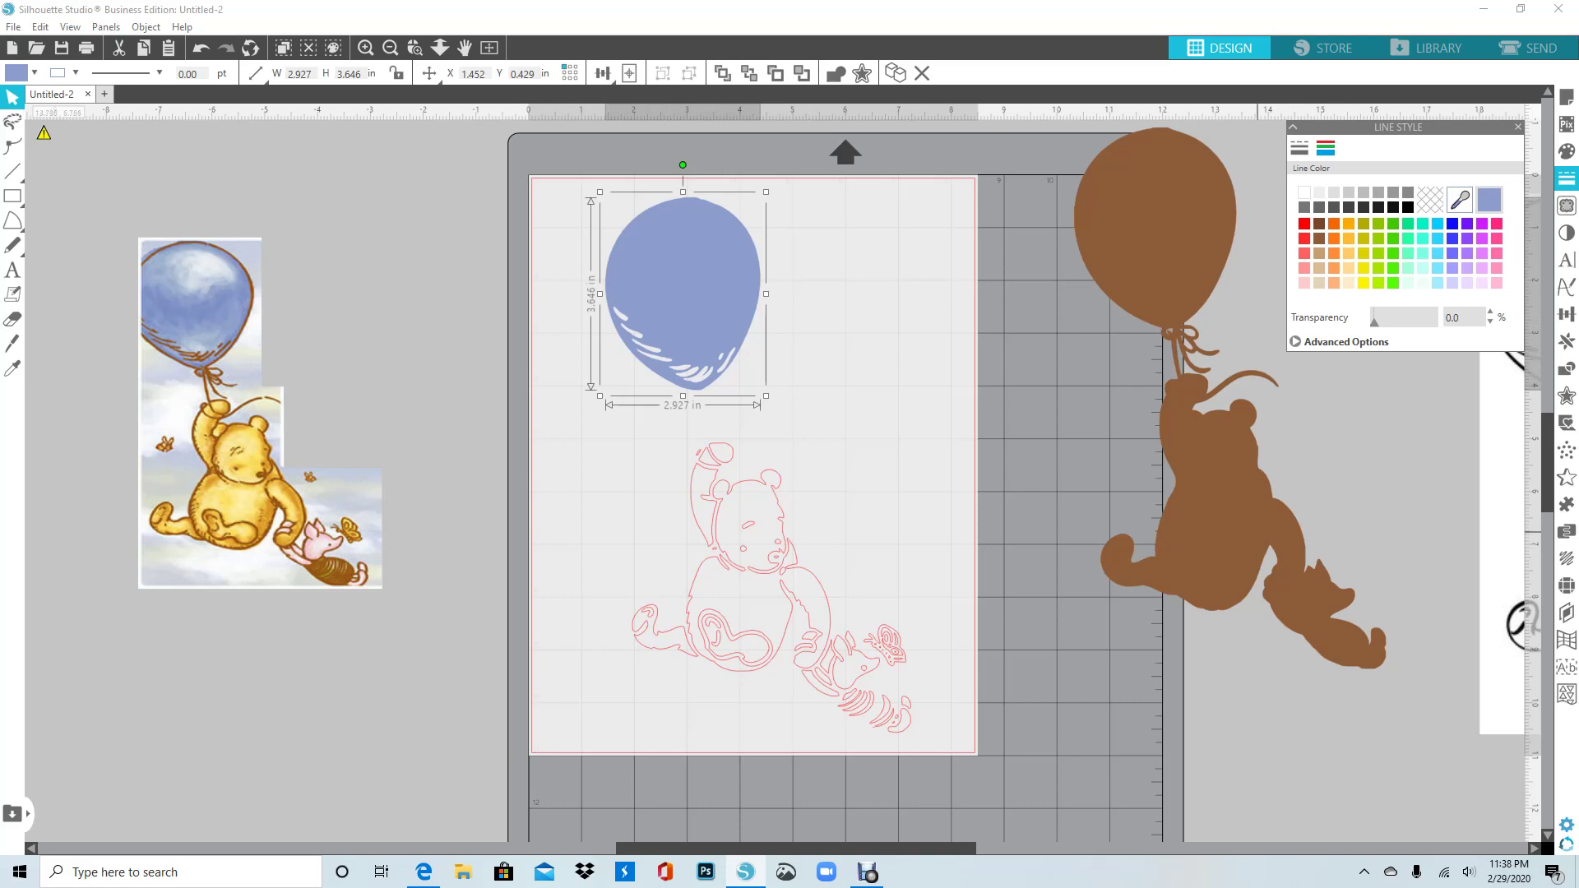
{"action": "left_click_drag", "start_coordinate": [1258, 532], "coordinate": [1343, 546]}
{"action": "left_click", "coordinate": [991, 639]}
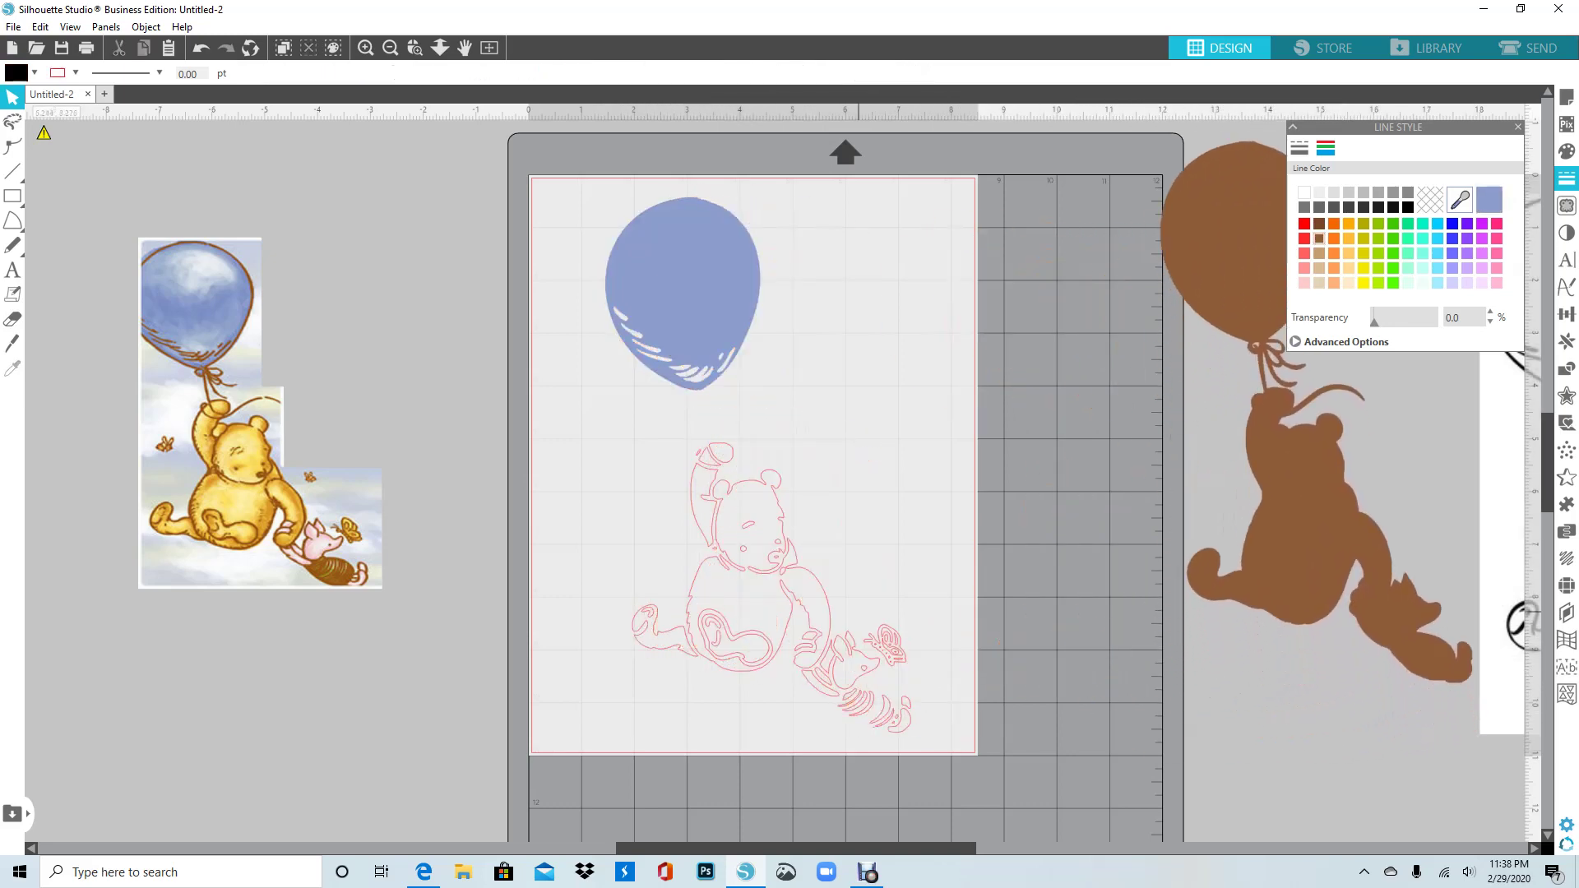
- Delete all the pieces of the butterfly beside Piglet's nose
{"action": "left_click", "coordinate": [882, 640]}
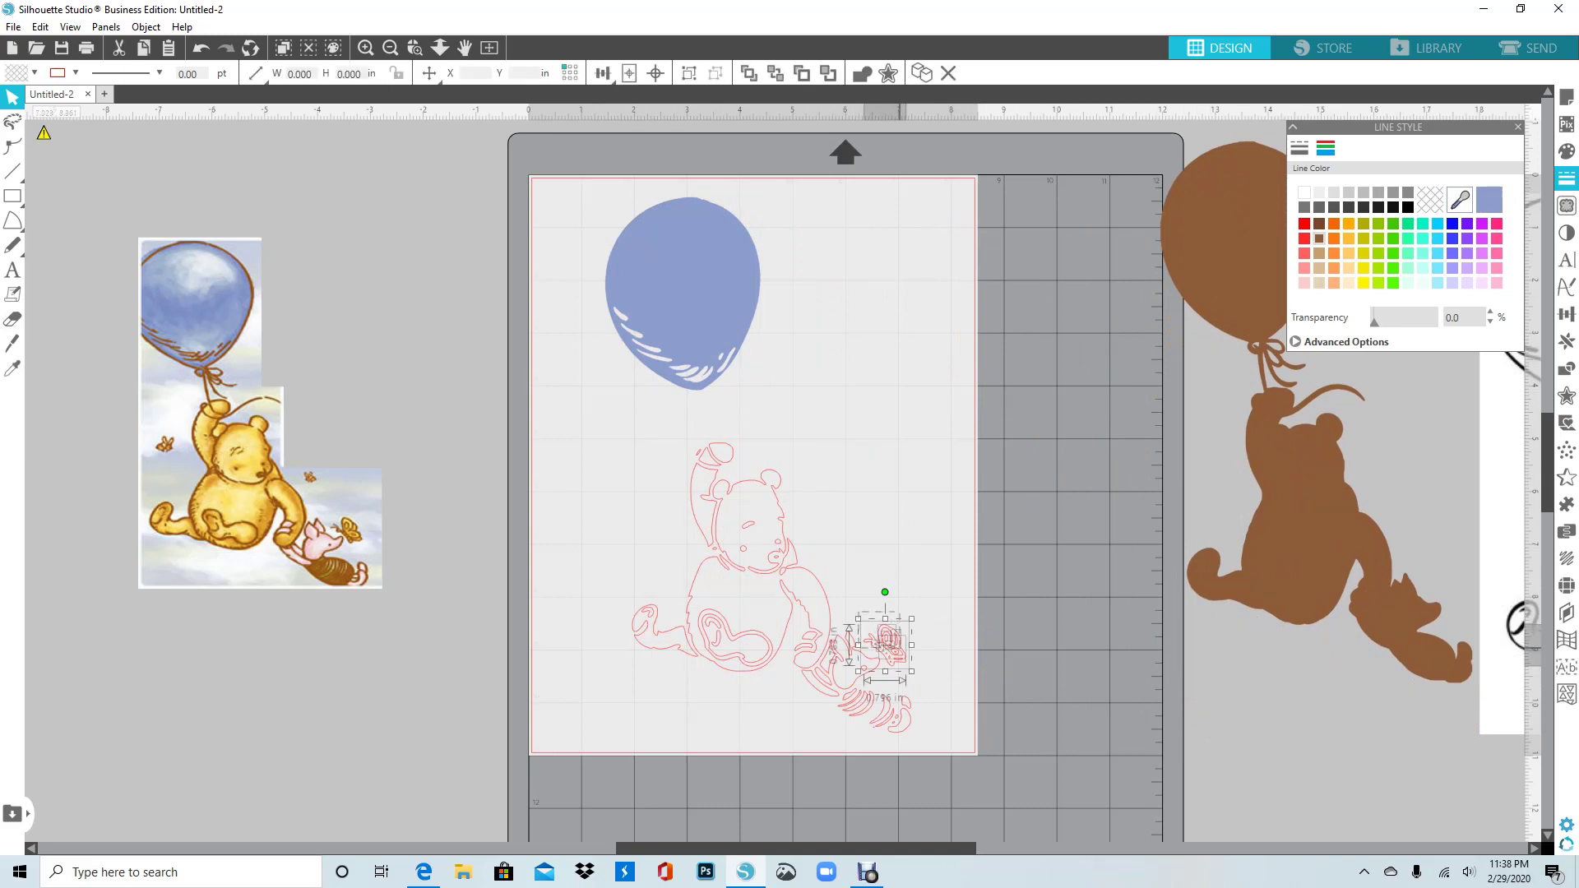
{"action": "left_click", "coordinate": [888, 646]}
{"action": "left_click", "coordinate": [892, 653]}
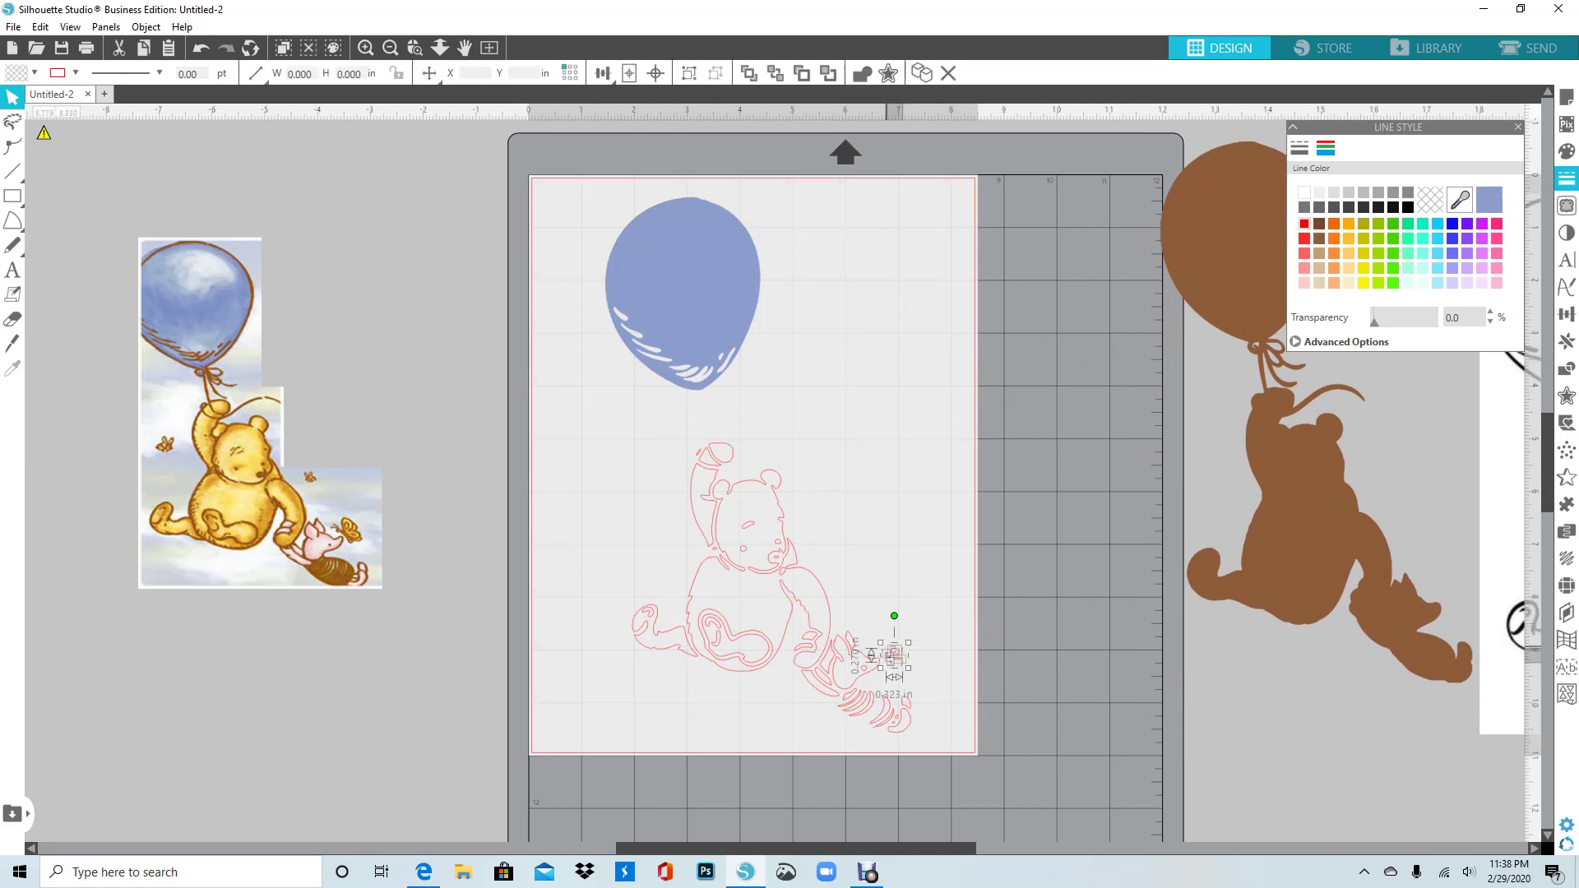
{"action": "key", "text": "Delete"}
{"action": "left_click", "coordinate": [882, 651]}
{"action": "key", "text": "Delete"}
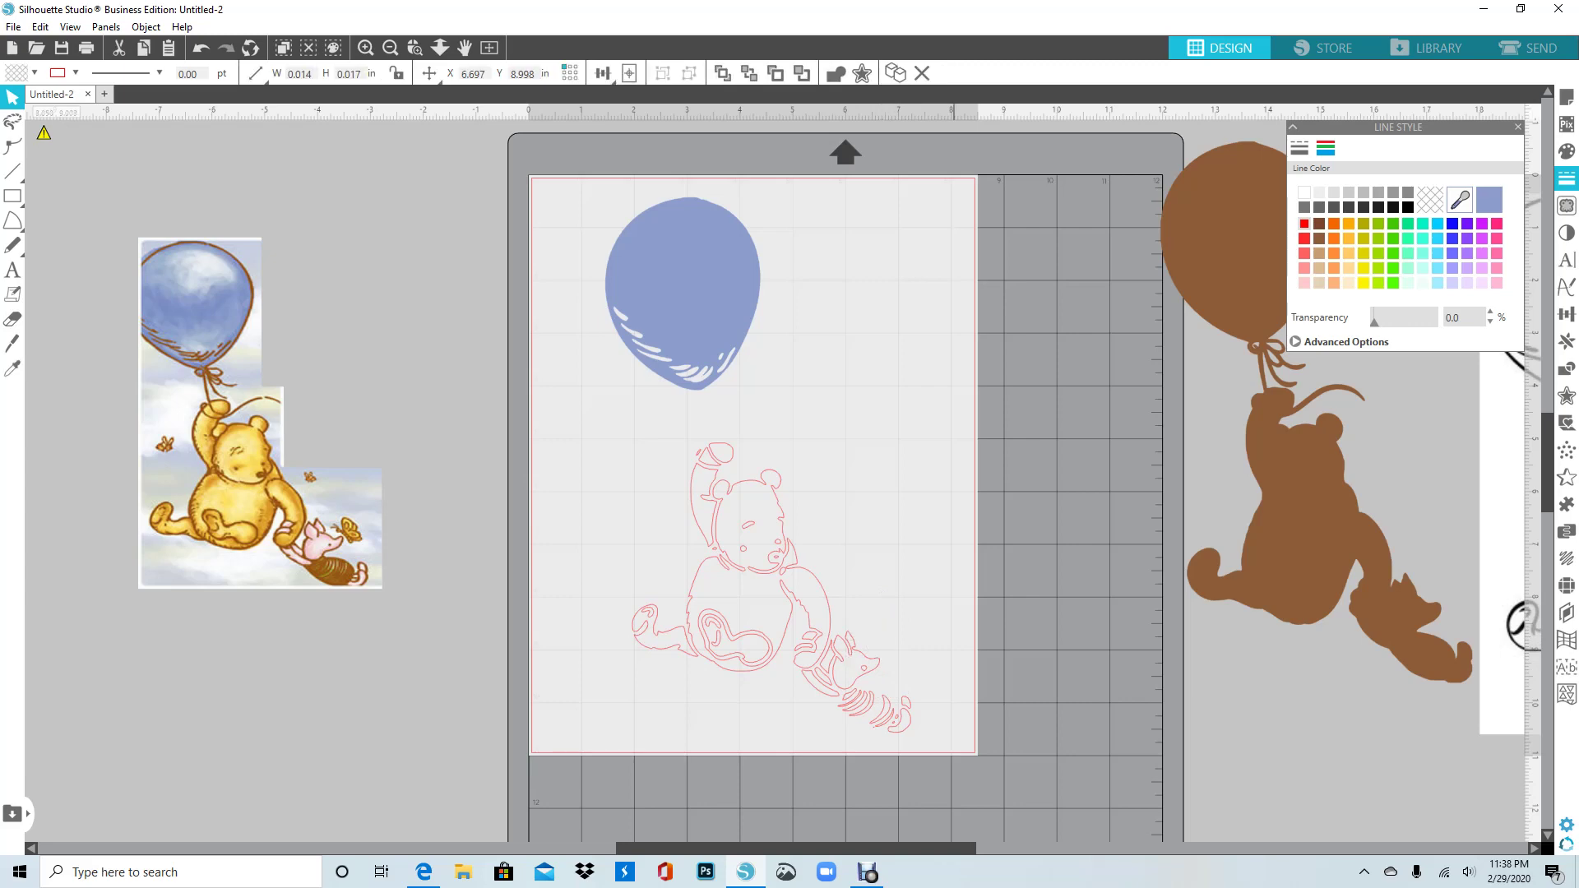
{"action": "key", "text": "Escape"}
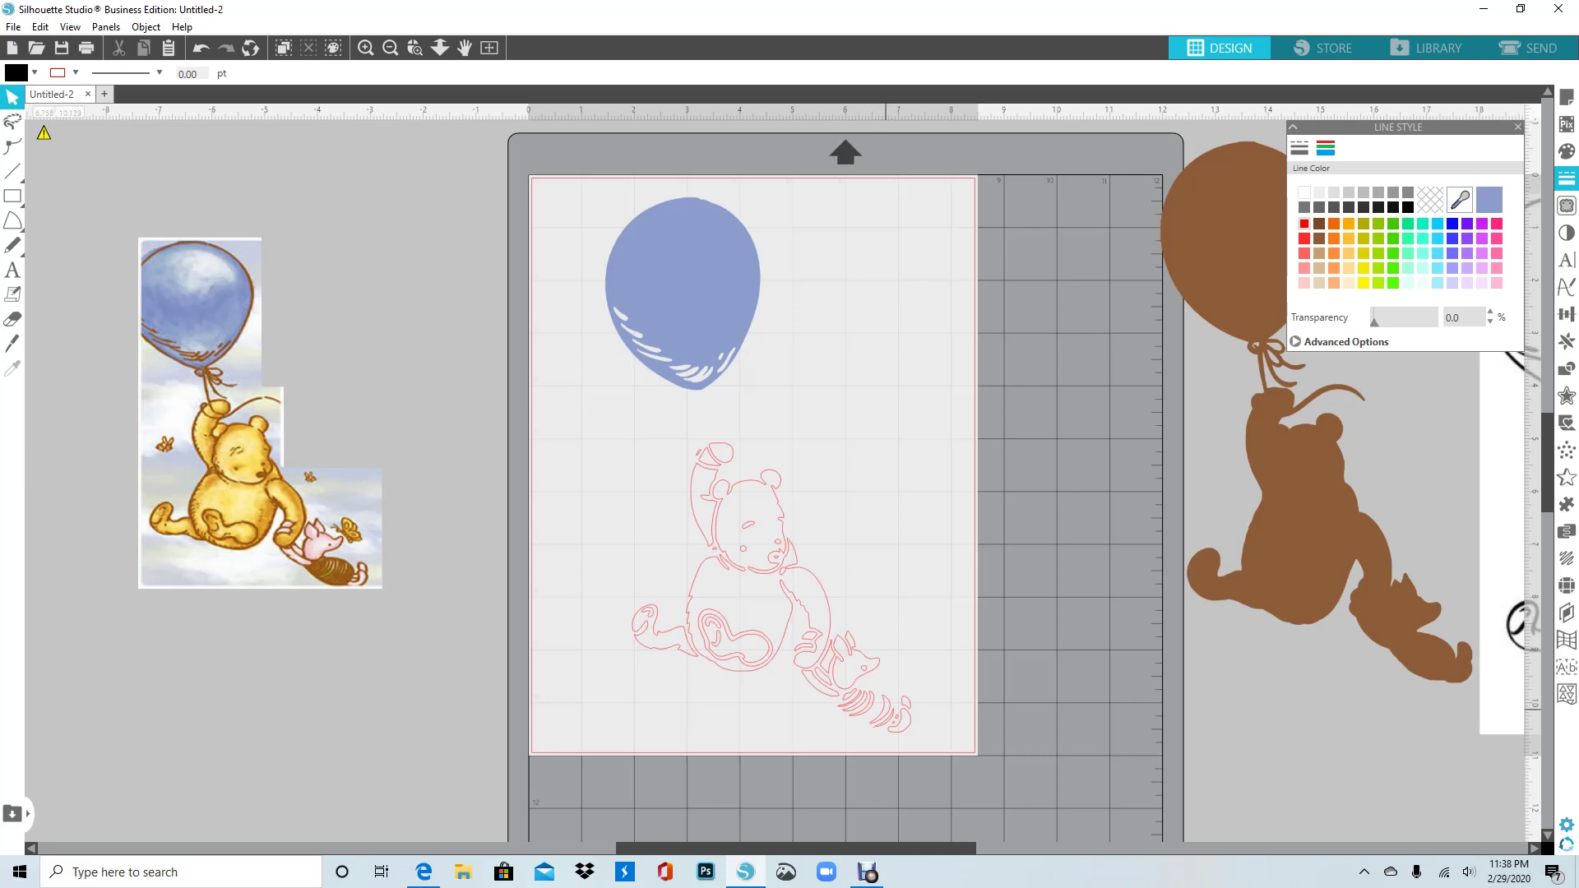
- Copy one of the curved stripes on Piglet's body and place the copy in the gap between the existing stripes
{"action": "left_click", "coordinate": [882, 704]}
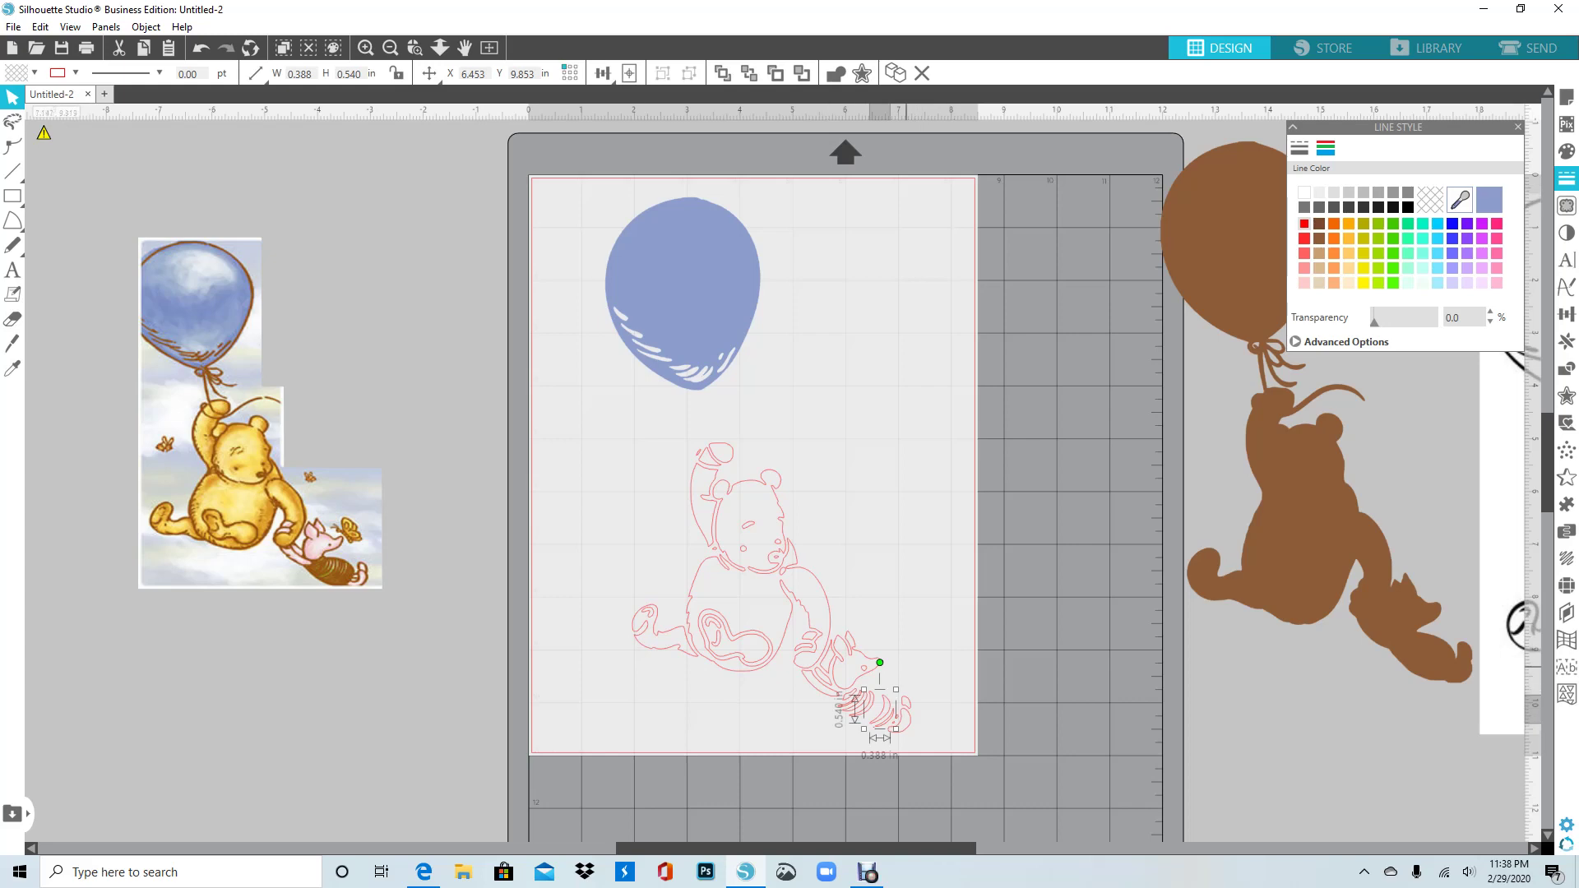
{"action": "right_click", "coordinate": [925, 657]}
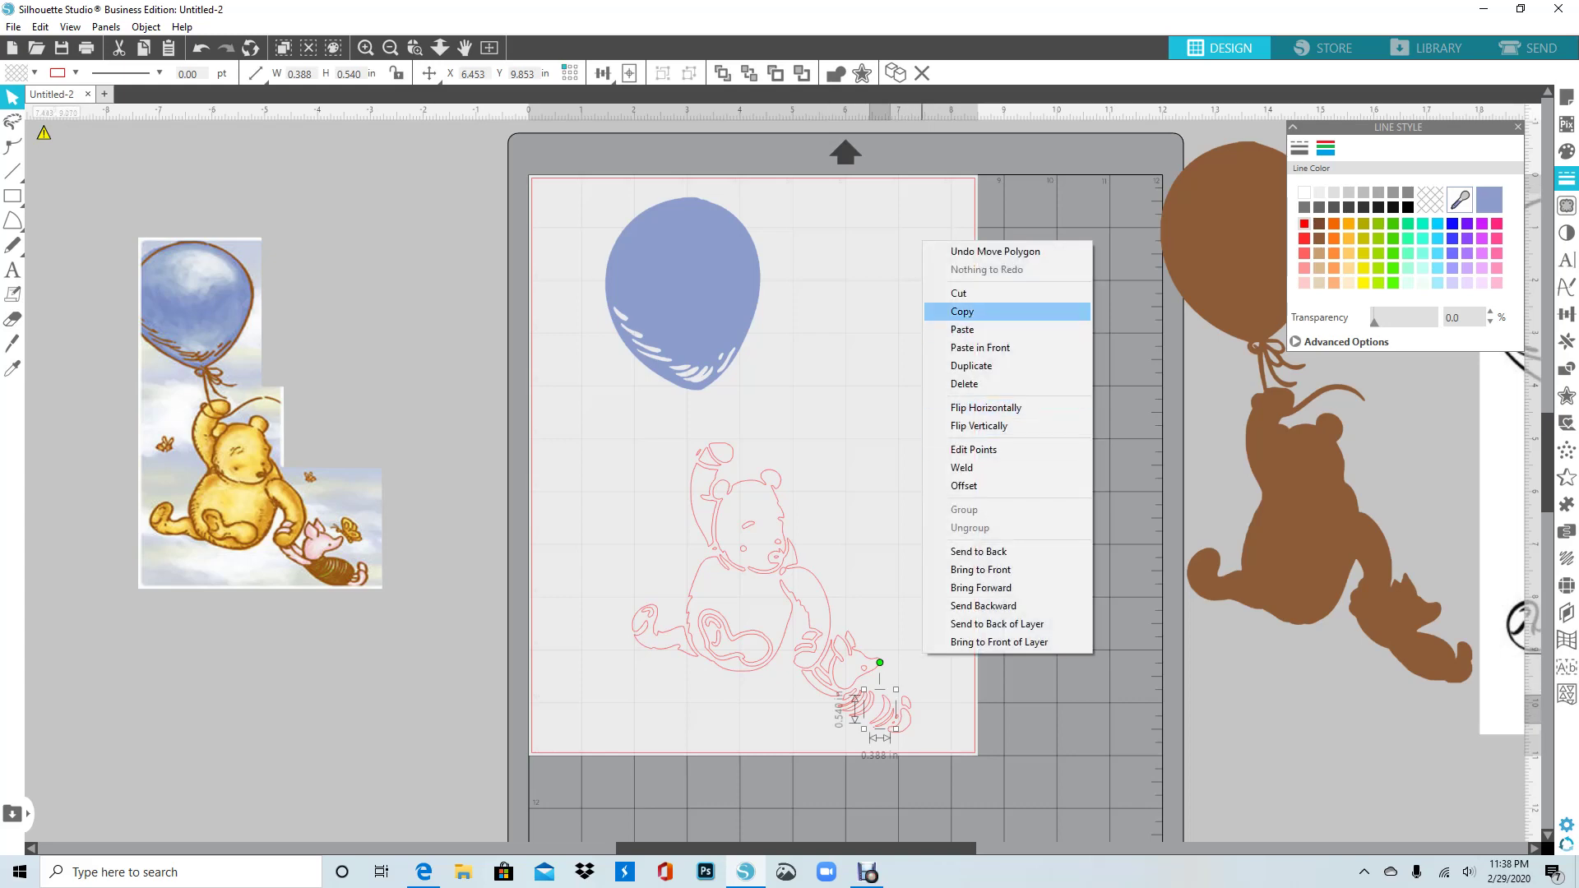
{"action": "left_click", "coordinate": [955, 311]}
{"action": "right_click", "coordinate": [951, 171]}
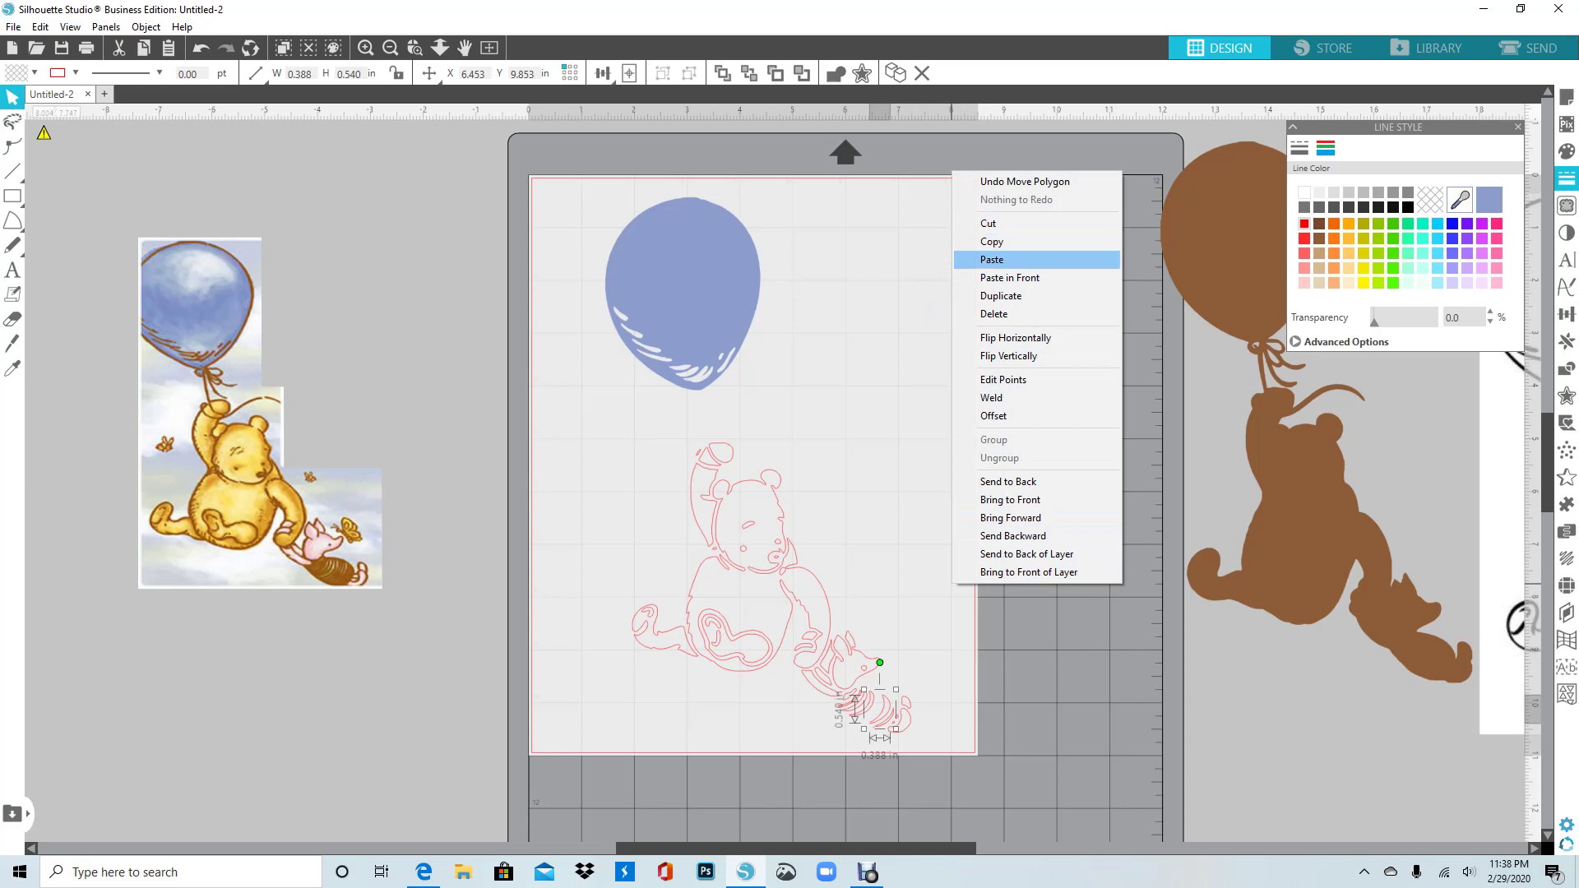
{"action": "left_click", "coordinate": [991, 259]}
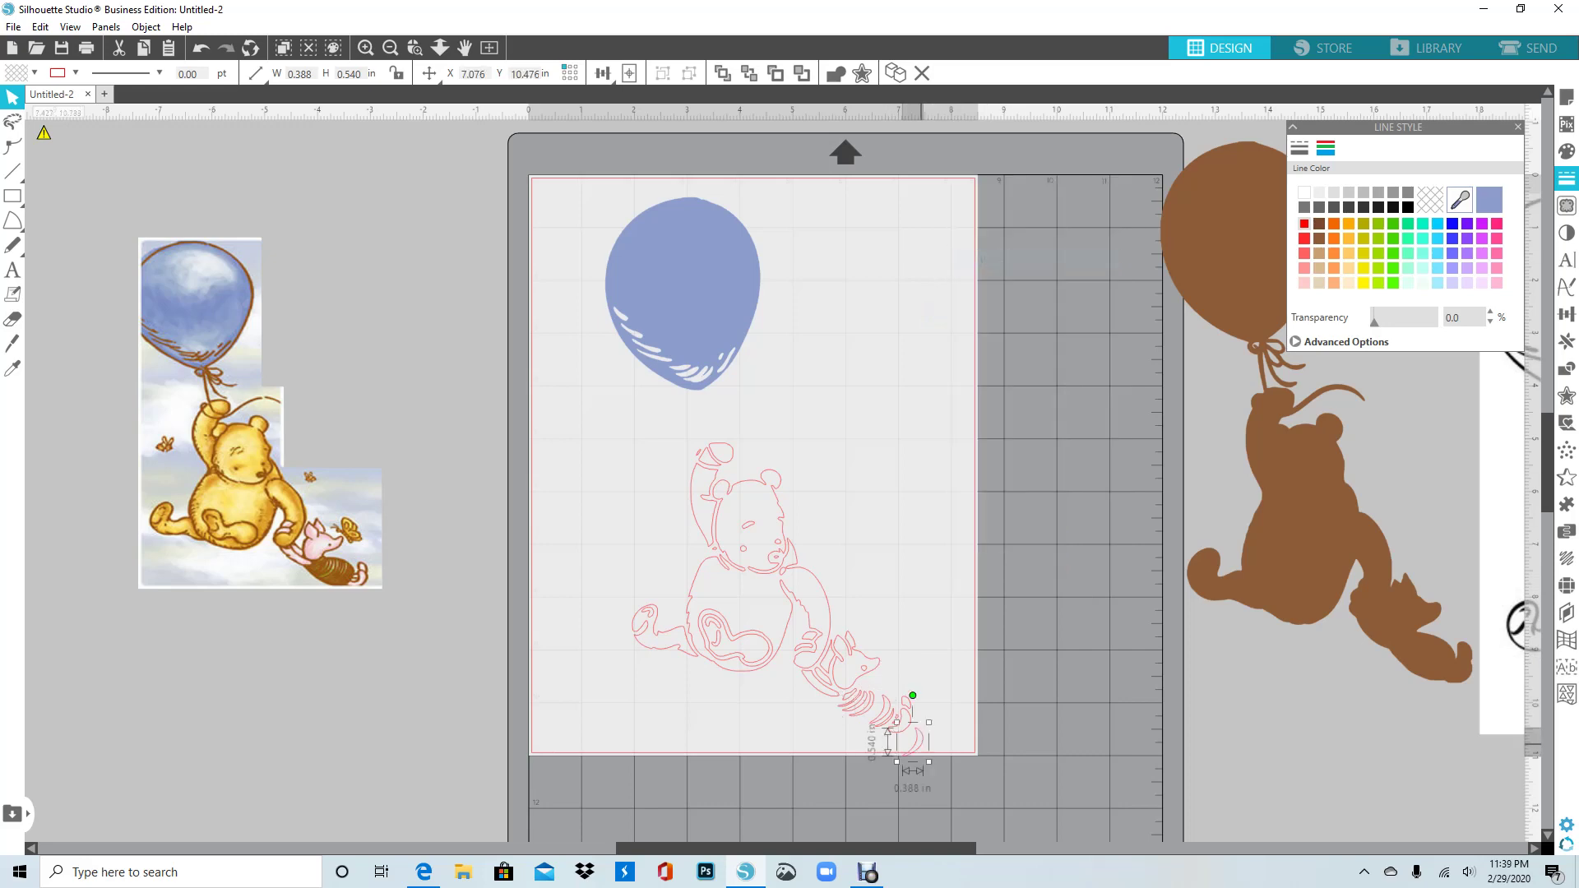
{"action": "left_click_drag", "start_coordinate": [913, 722], "coordinate": [872, 687]}
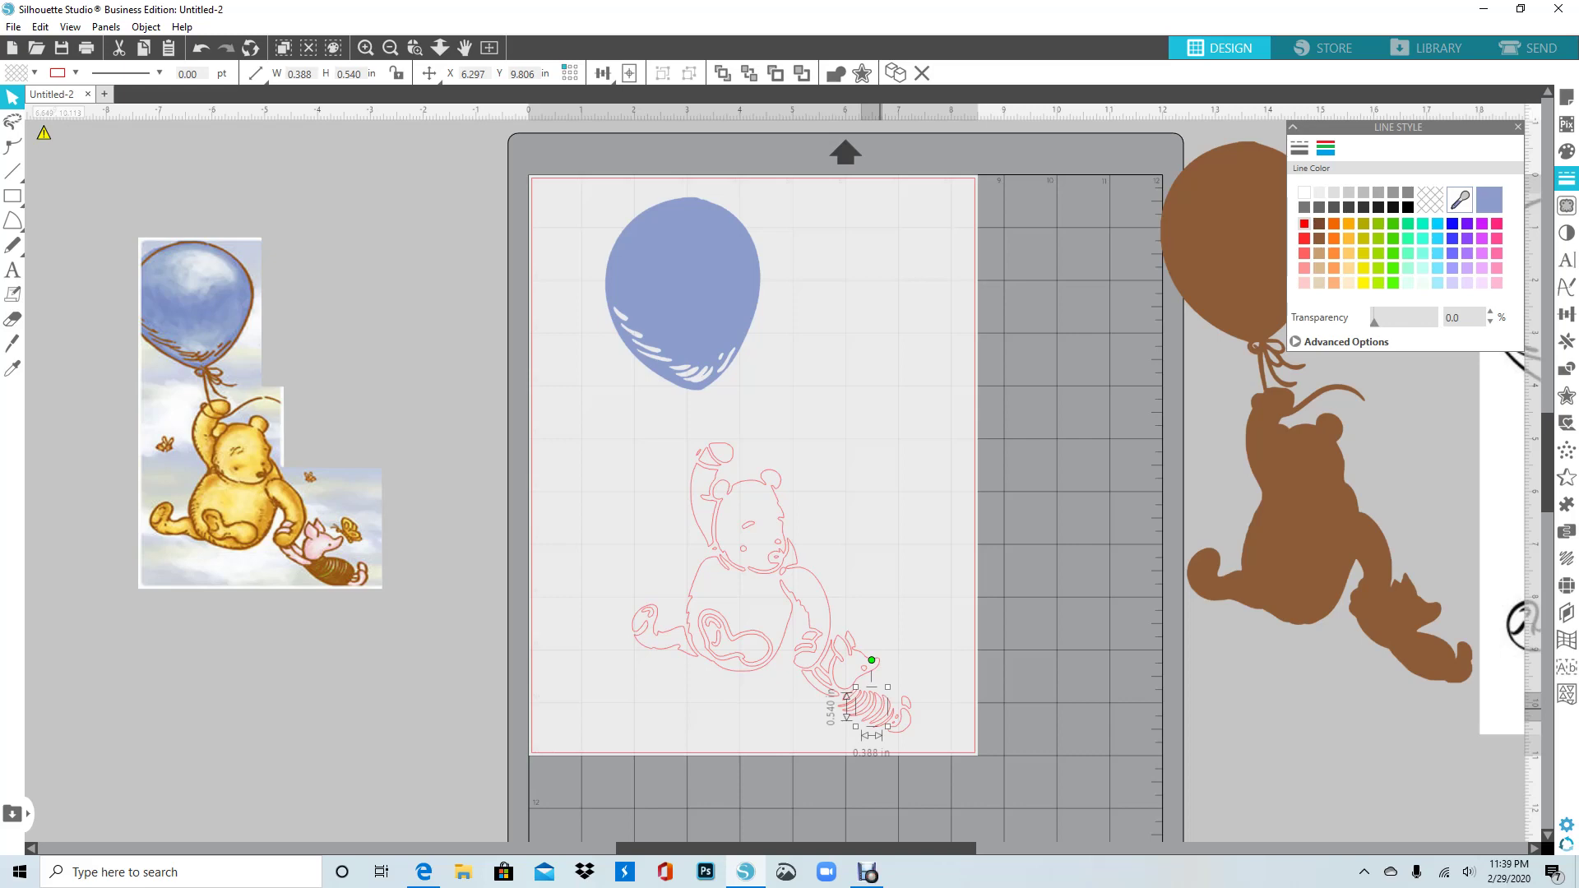
{"action": "left_click", "coordinate": [1039, 717]}
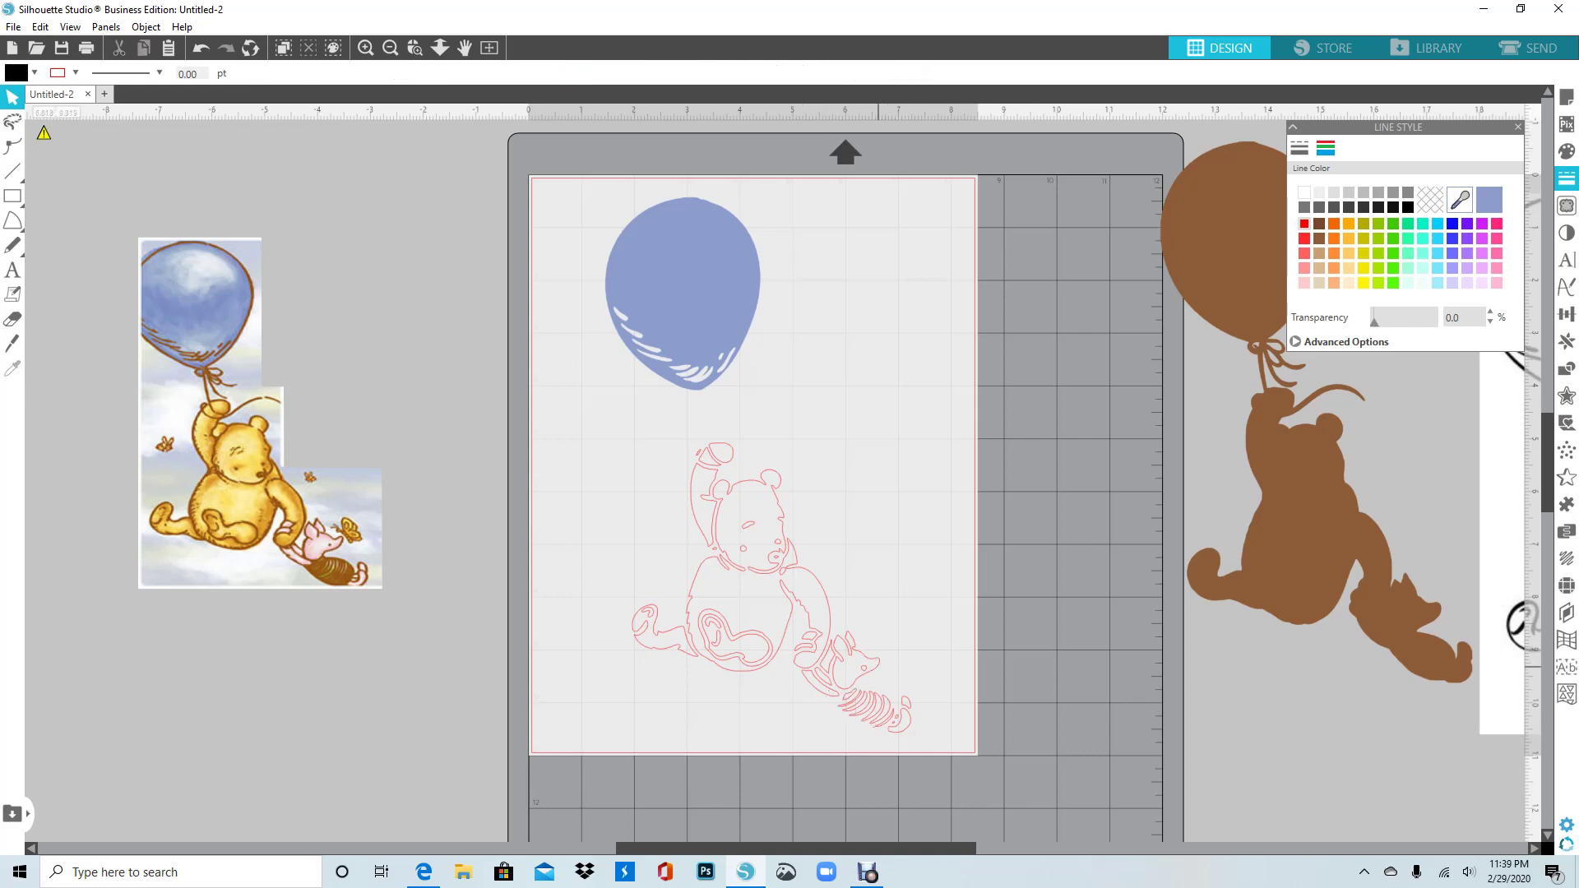
- Make a compound path from Piglet's head outline and the eye
{"action": "left_click", "coordinate": [878, 666]}
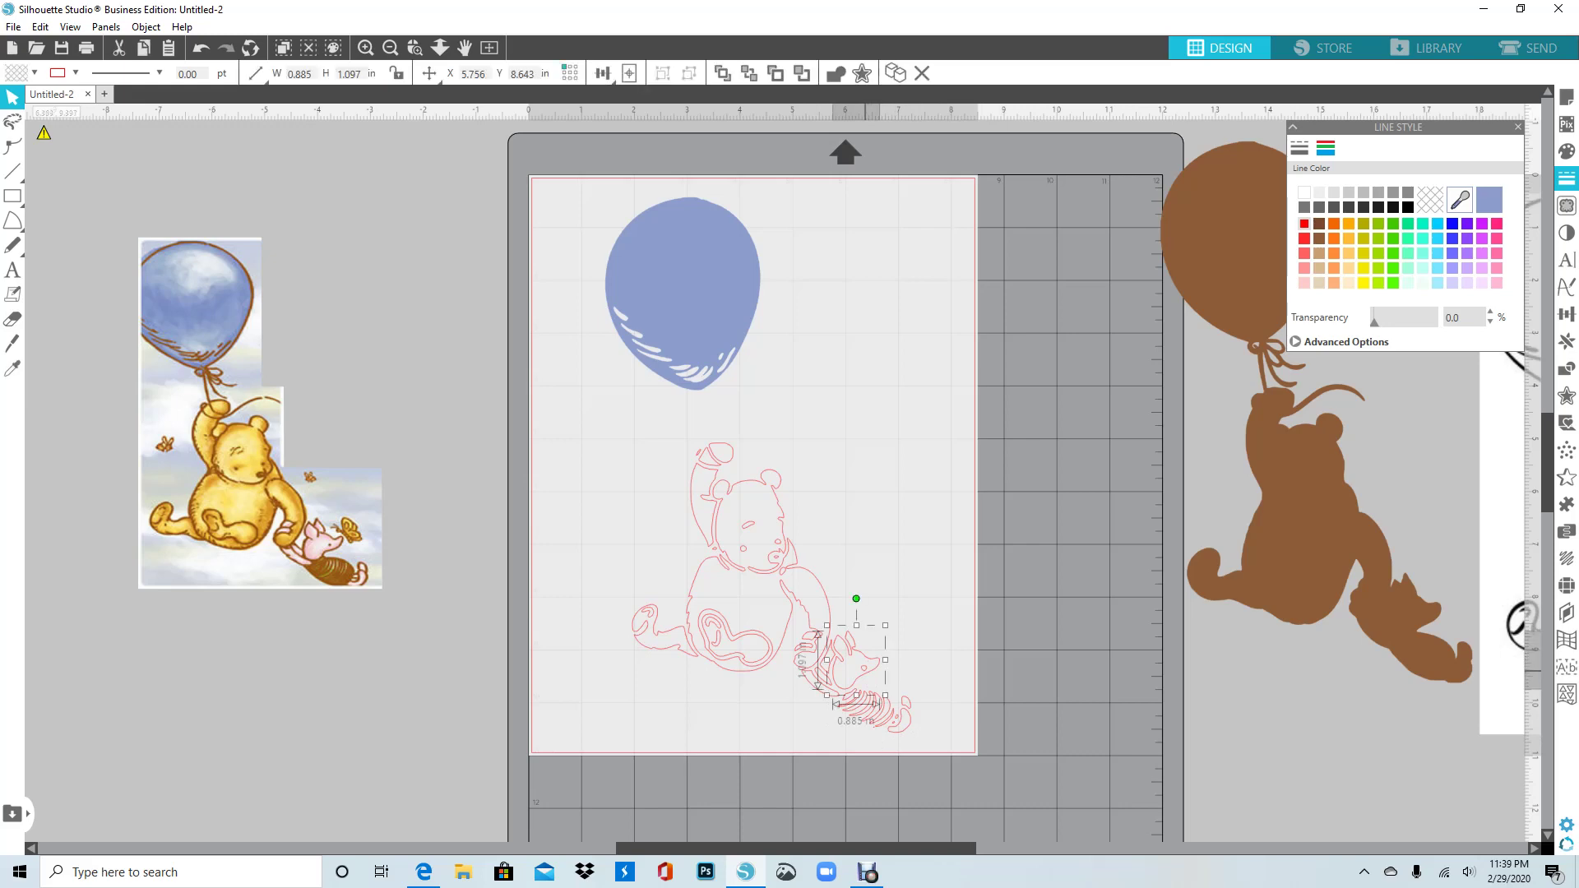
{"action": "left_click", "coordinate": [866, 670], "text": "shift"}
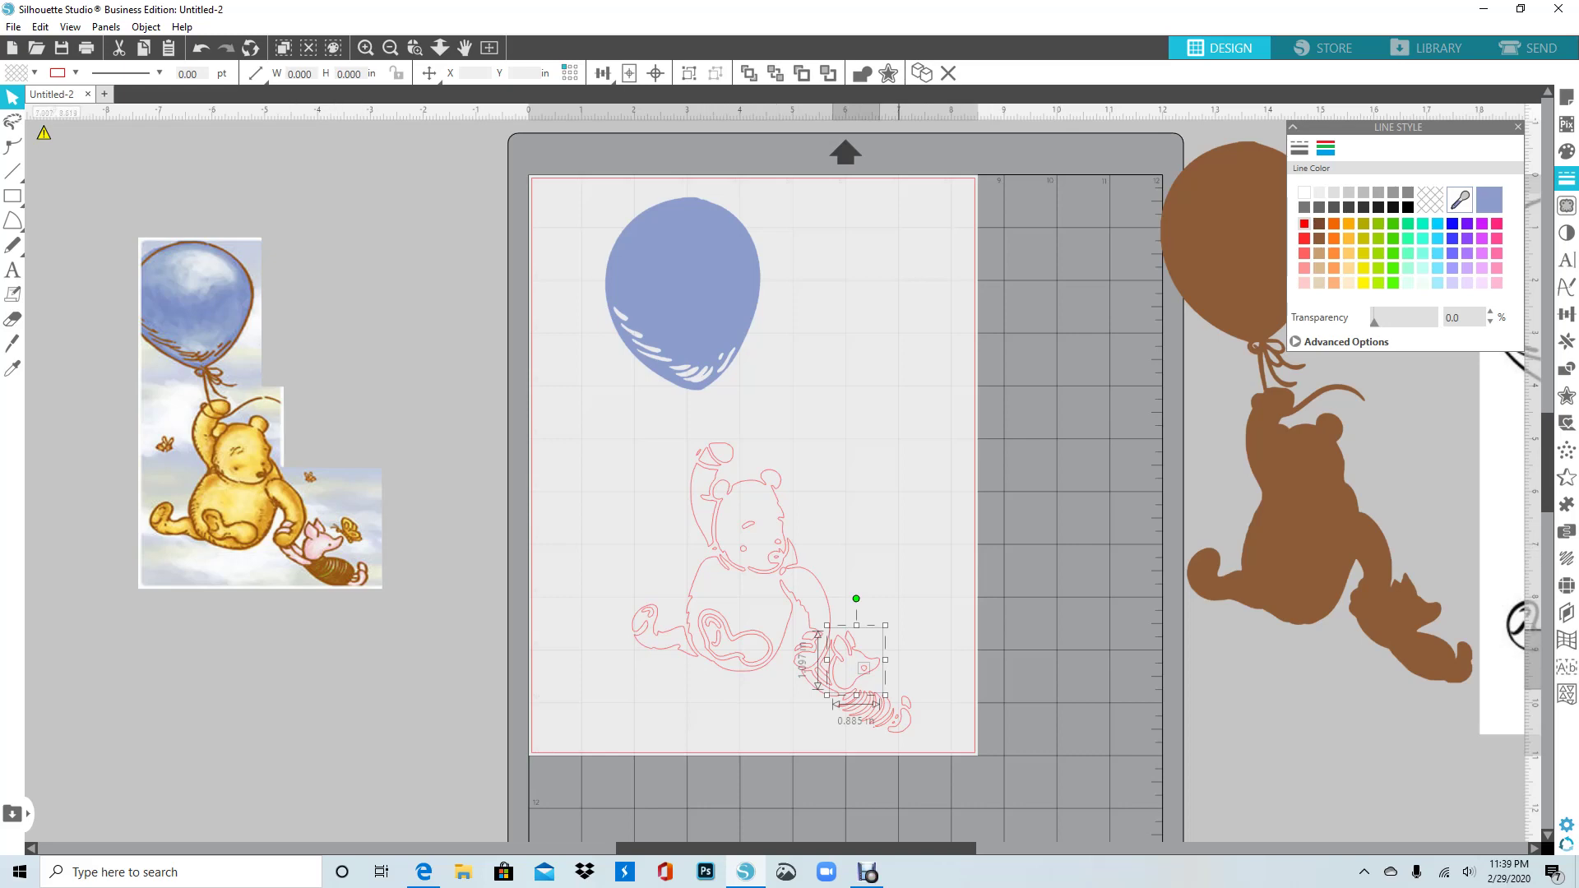
{"action": "right_click", "coordinate": [856, 656]}
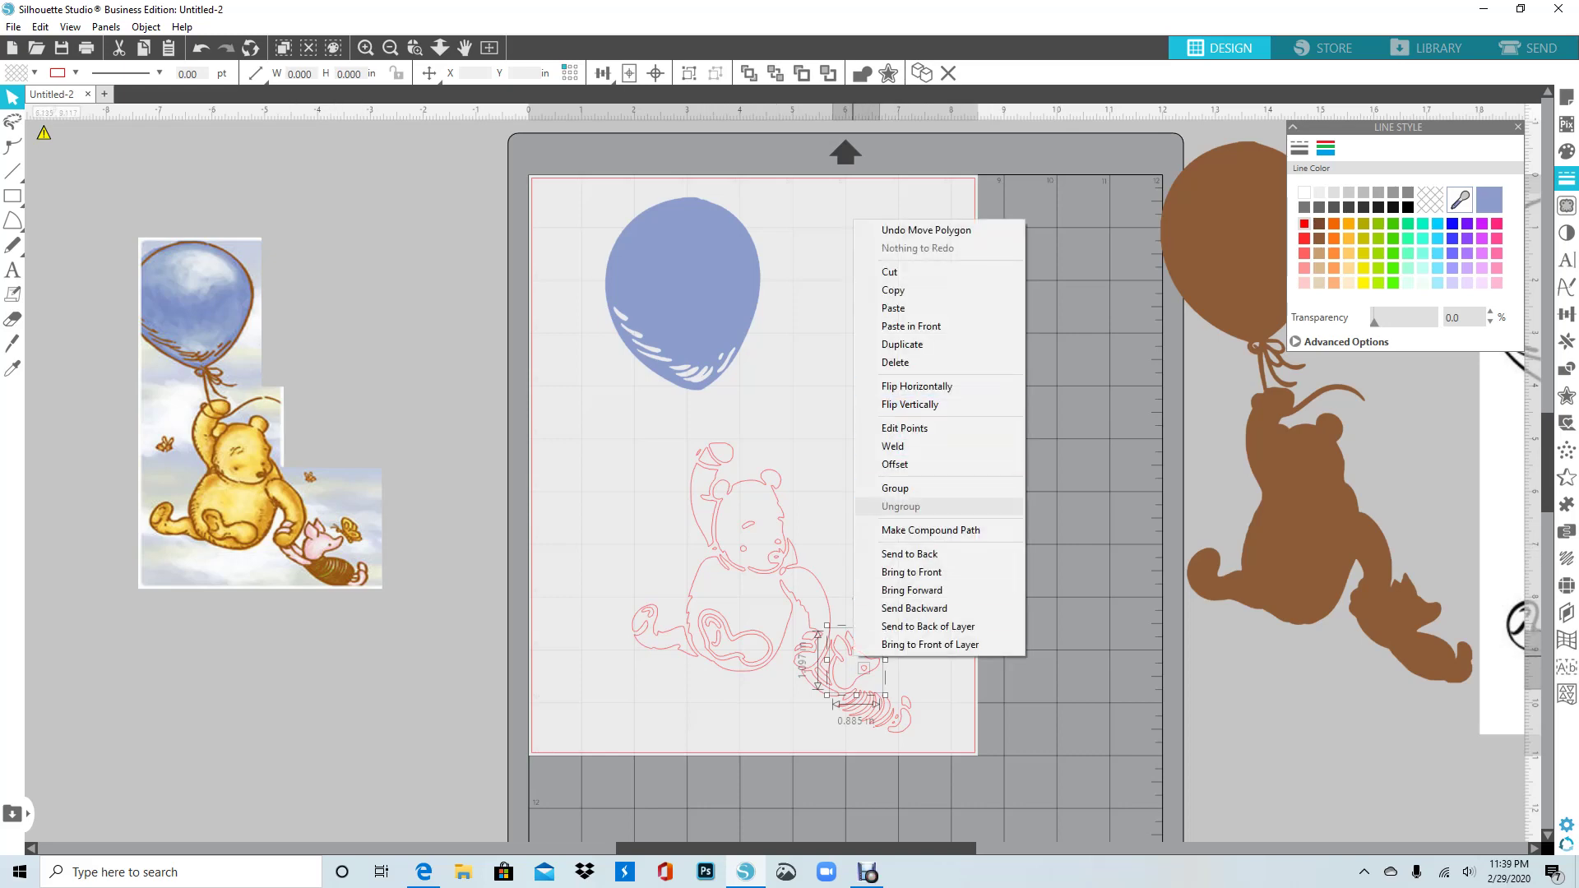
{"action": "left_click", "coordinate": [929, 530]}
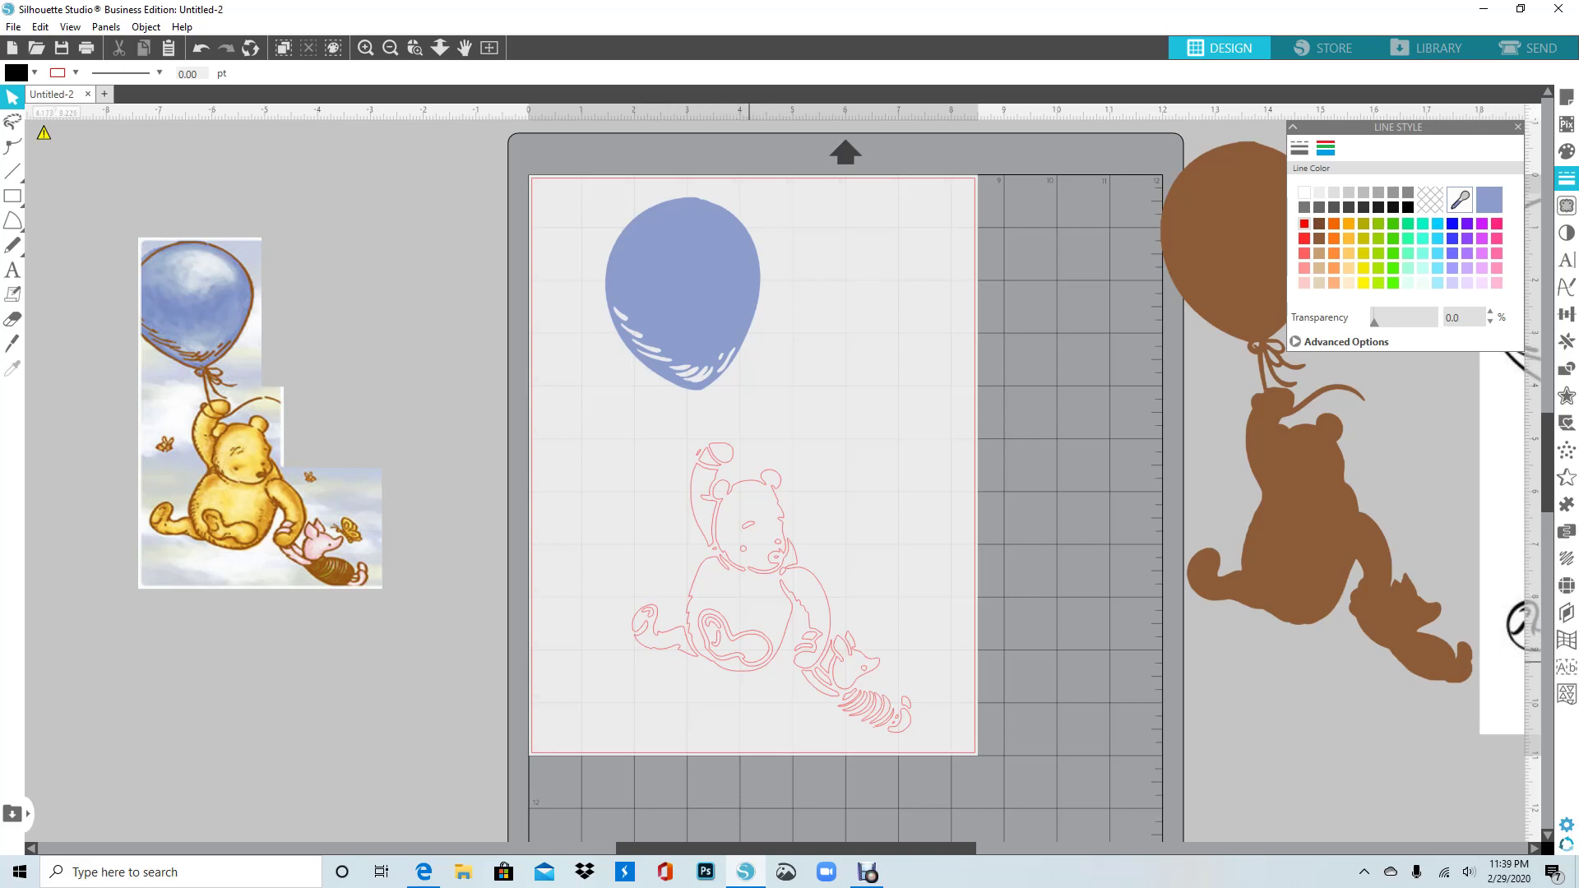
- Make a compound path from the inner shape of Pooh's front foot and the small detail inside it
{"action": "left_click", "coordinate": [747, 635]}
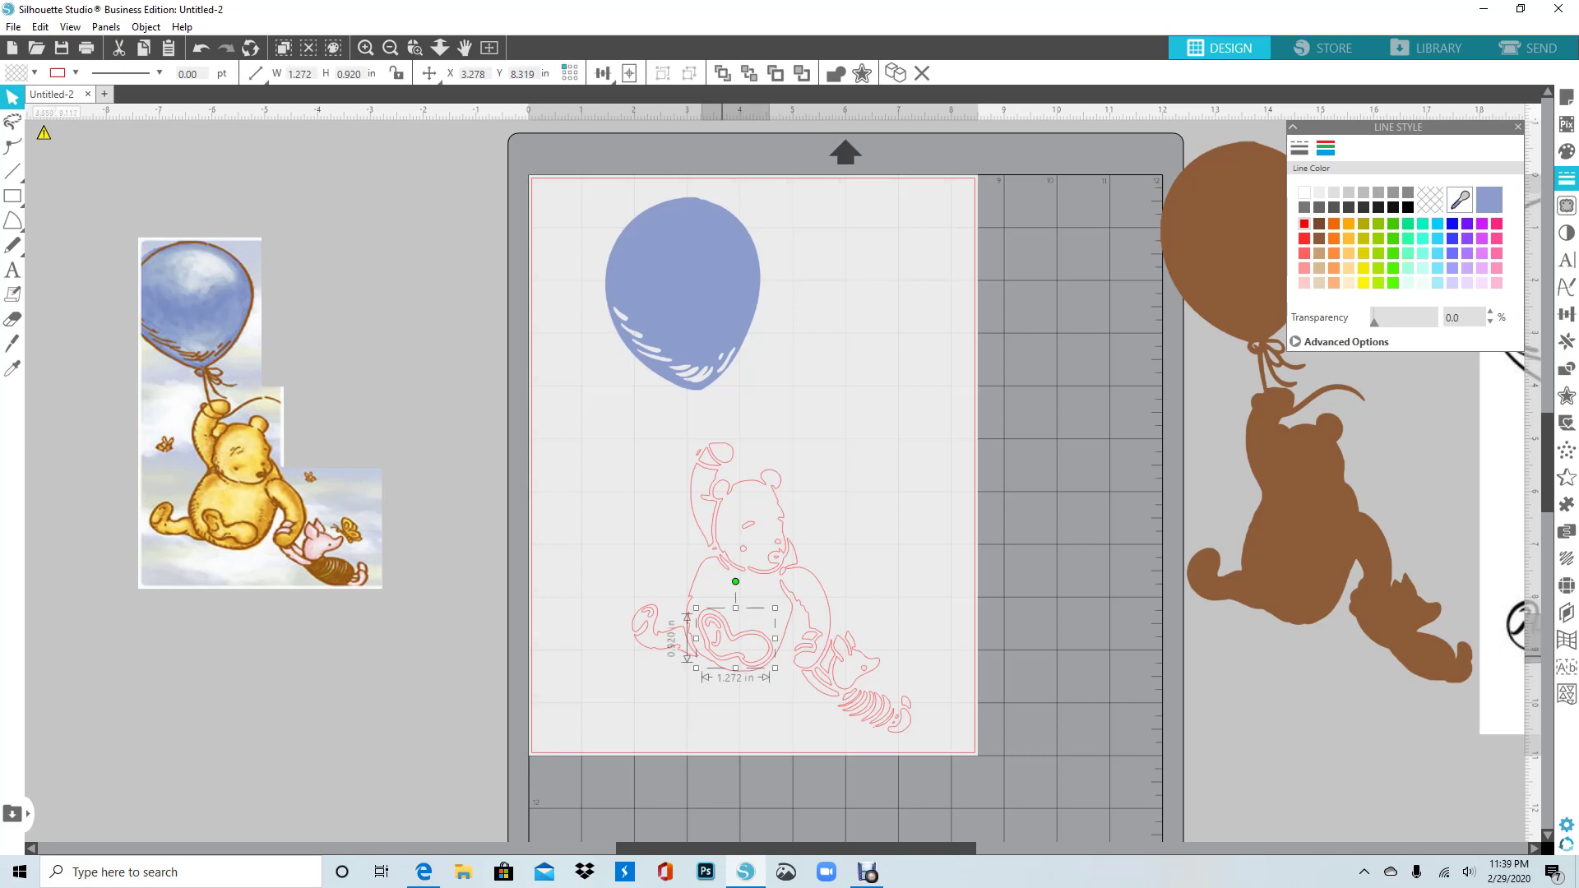
{"action": "left_click", "coordinate": [717, 643], "text": "shift"}
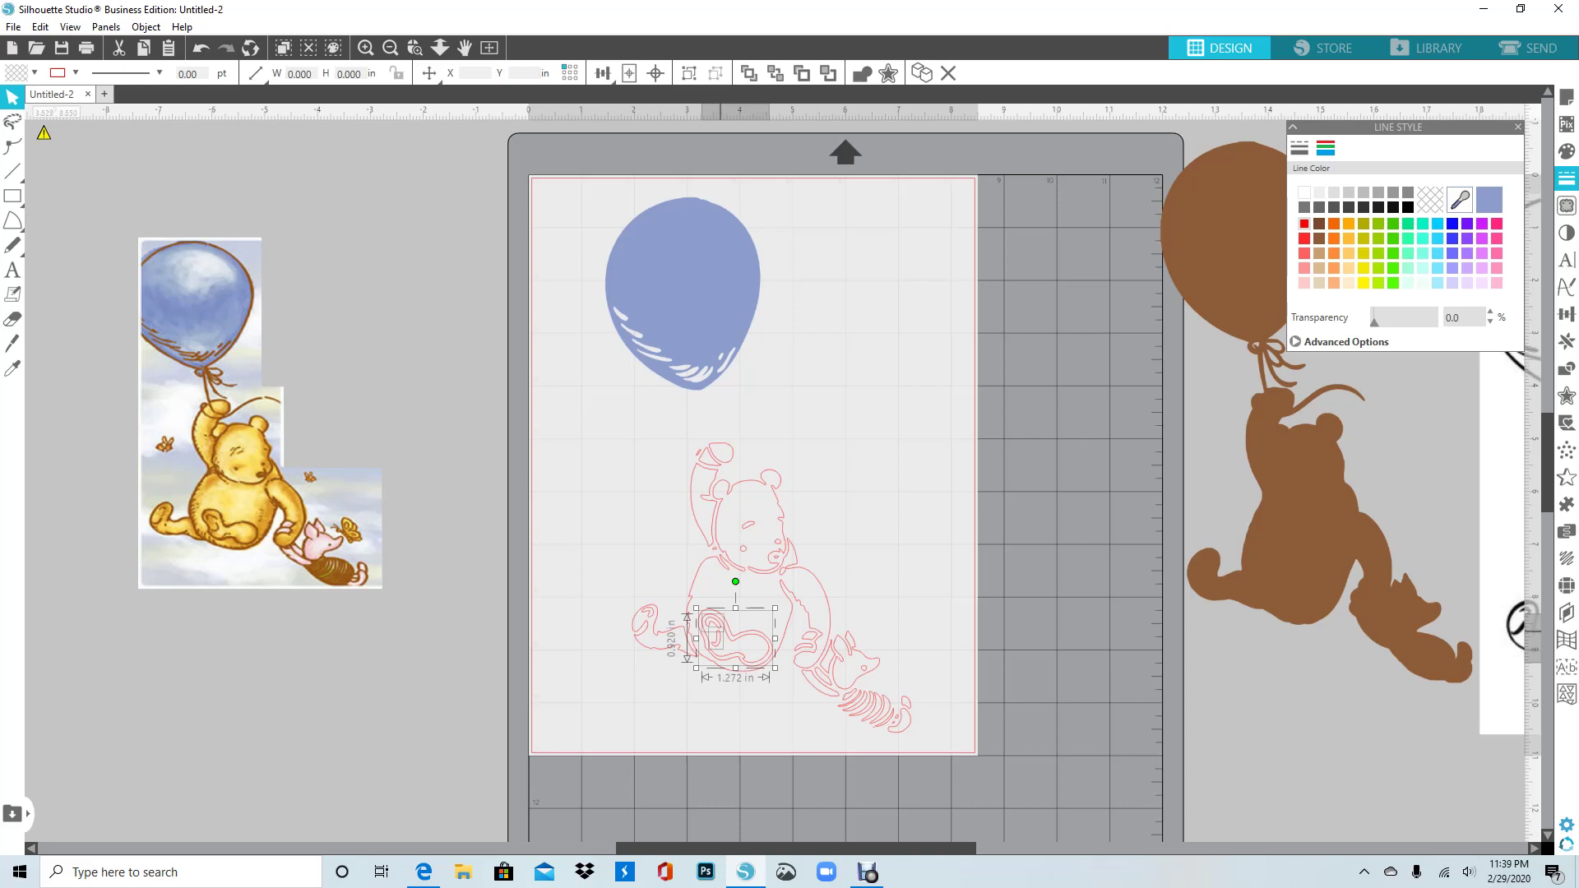
{"action": "right_click", "coordinate": [713, 634]}
{"action": "left_click", "coordinate": [798, 506]}
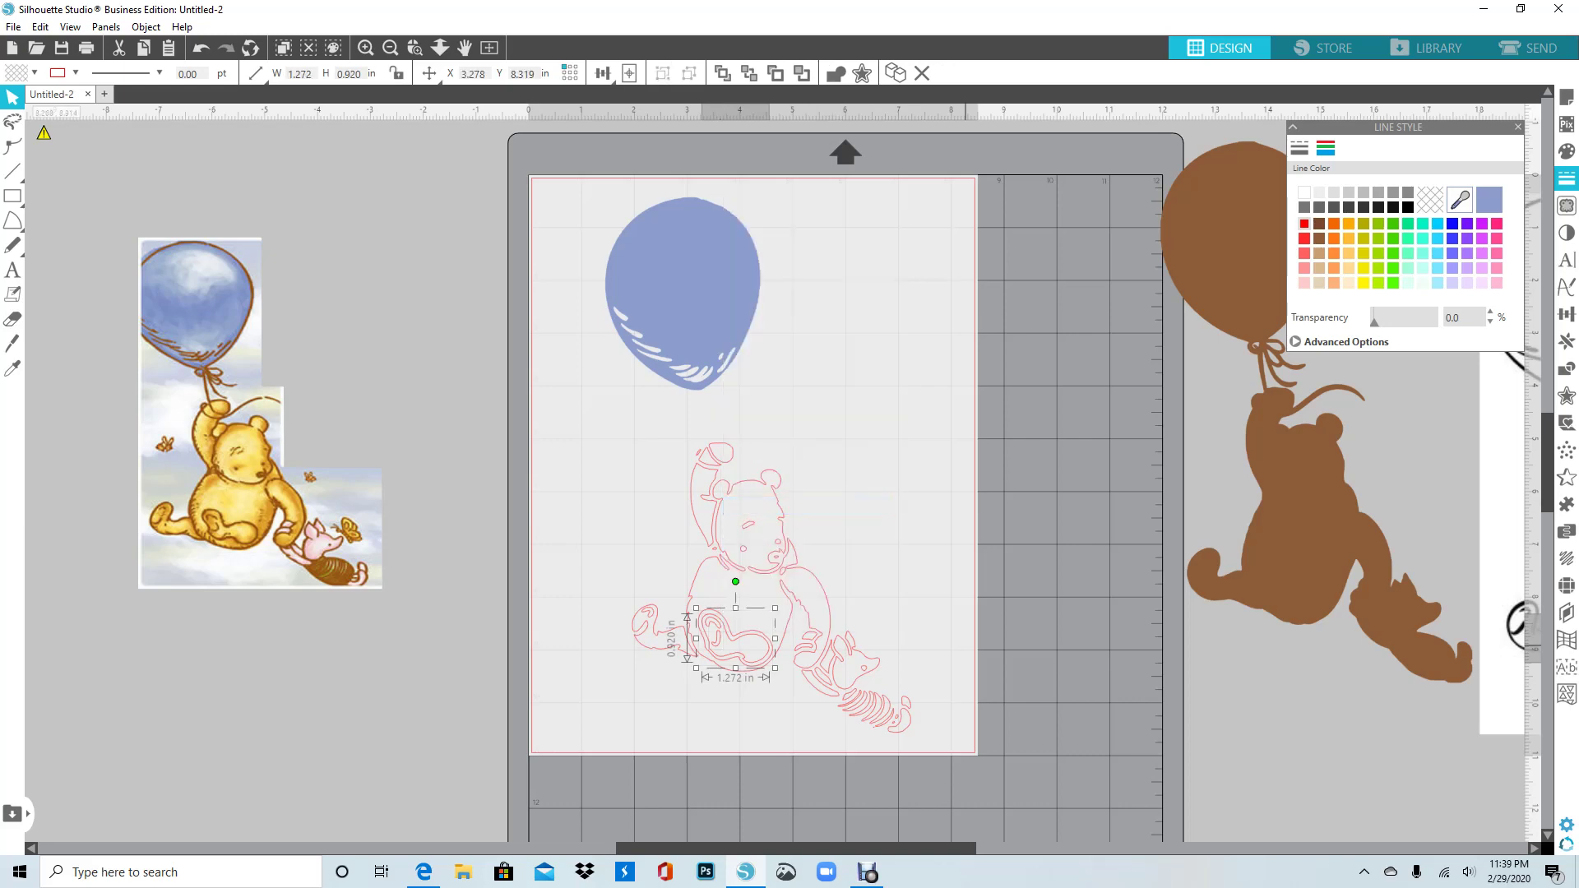
{"action": "left_click", "coordinate": [1036, 644]}
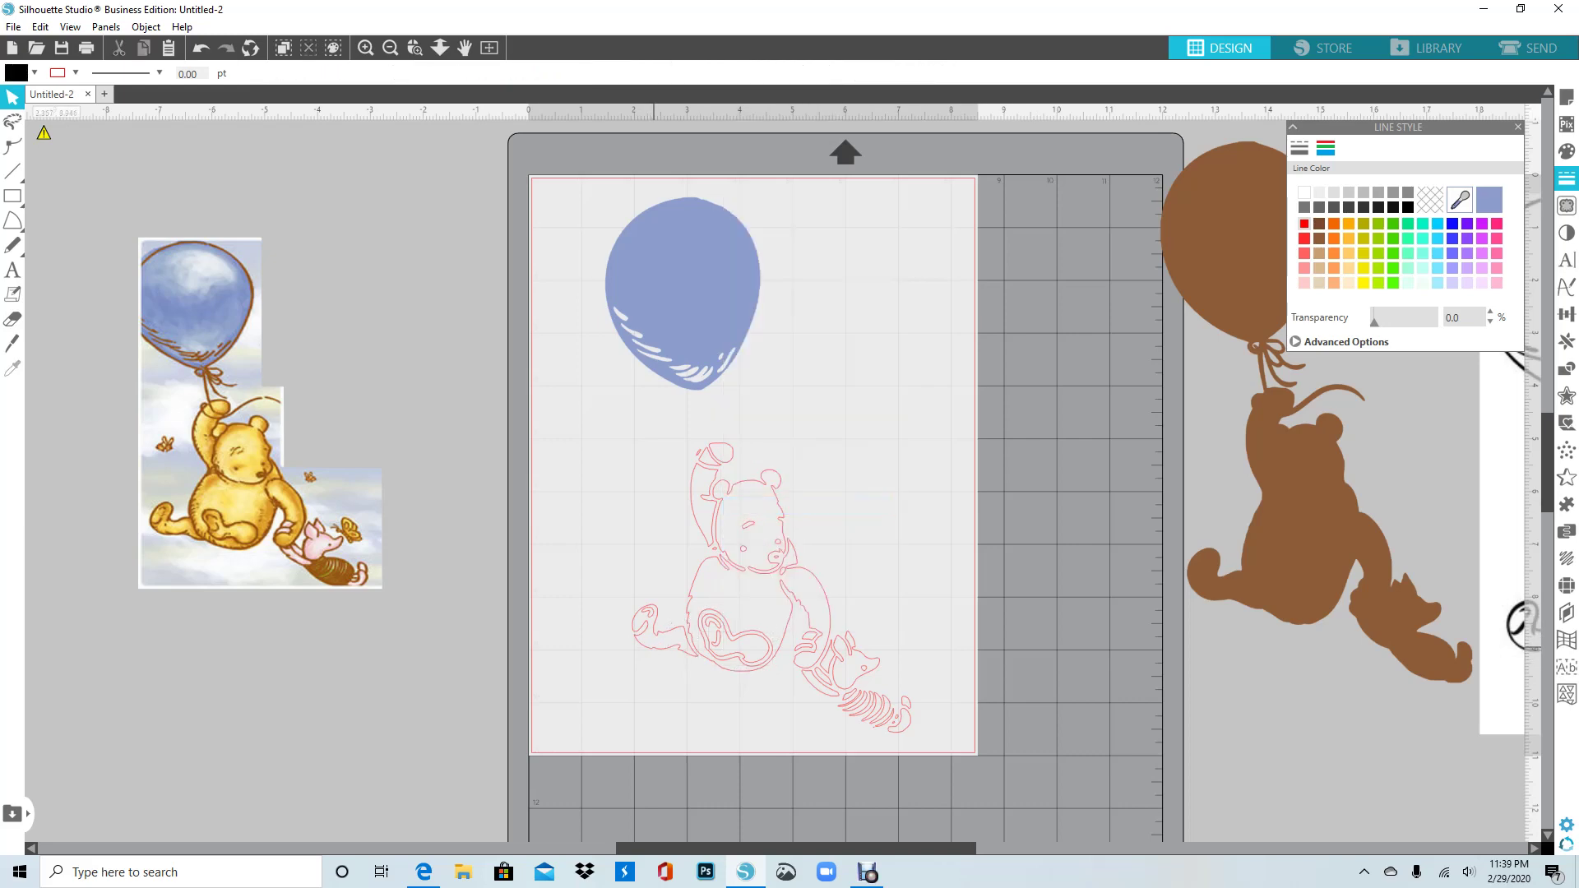
- Make a compound path from Pooh's outstretched leg and the small detail inside its foot
{"action": "left_click", "coordinate": [654, 649]}
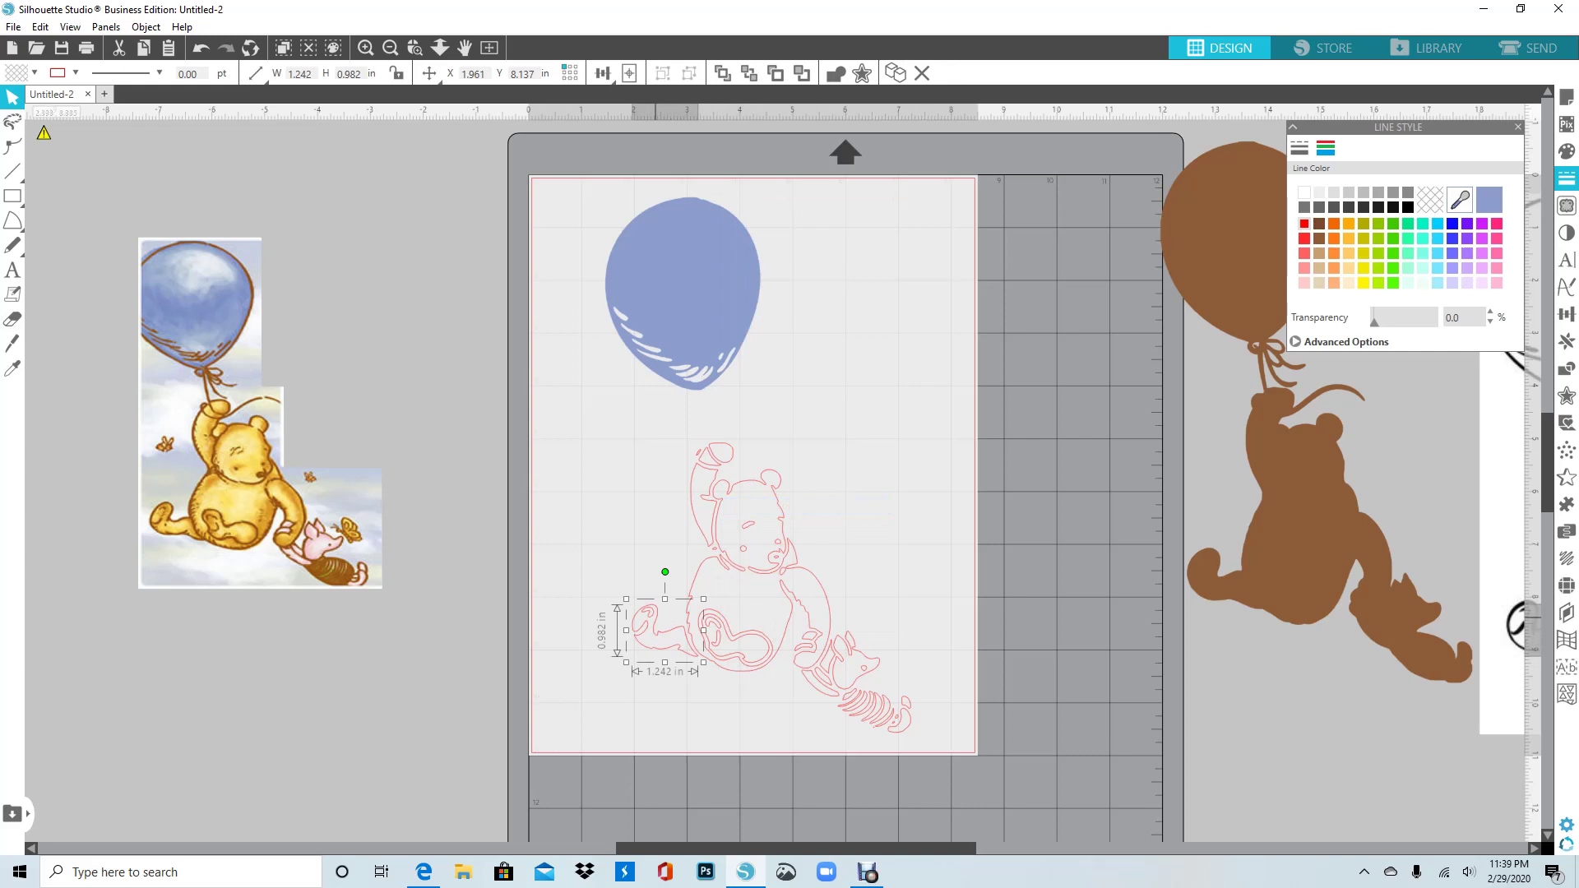
{"action": "left_click", "coordinate": [651, 618], "text": "shift"}
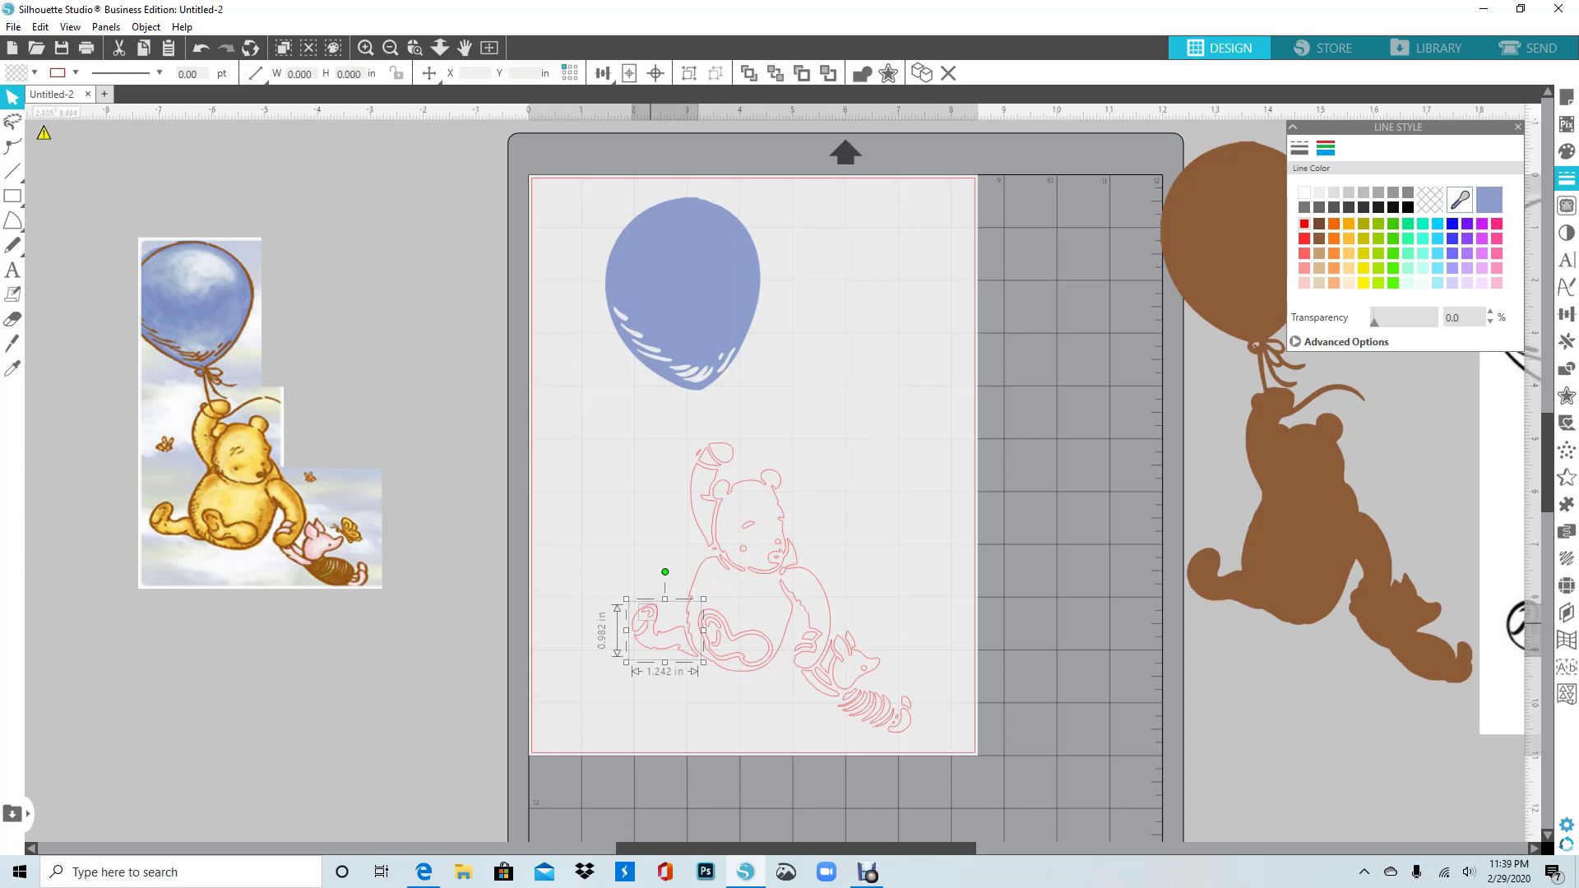
{"action": "right_click", "coordinate": [655, 637]}
{"action": "left_click", "coordinate": [732, 507]}
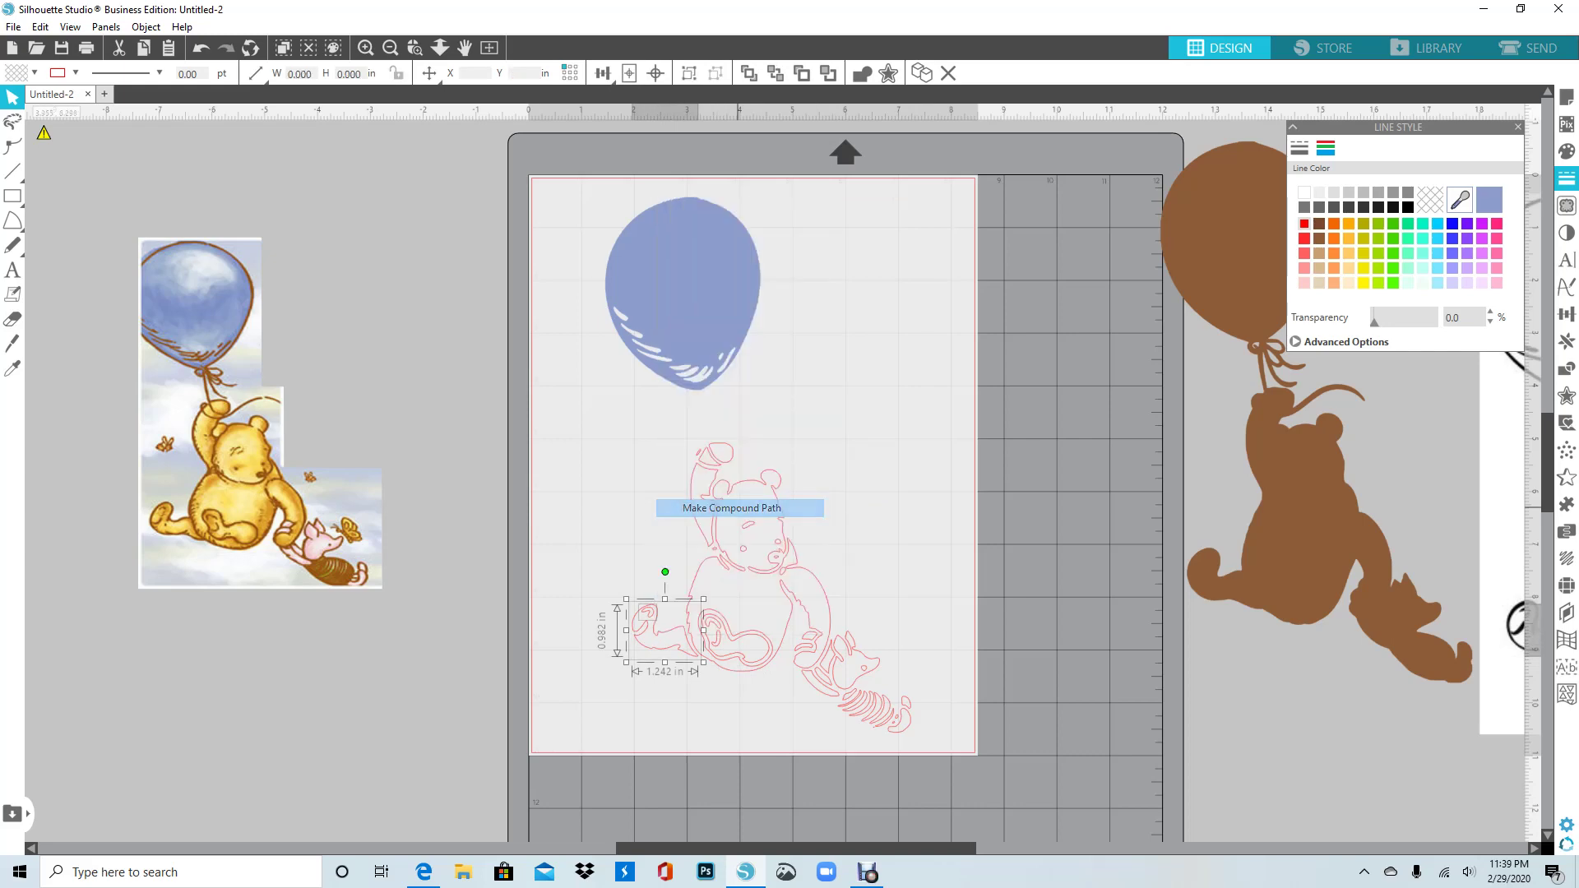
{"action": "left_click", "coordinate": [914, 549]}
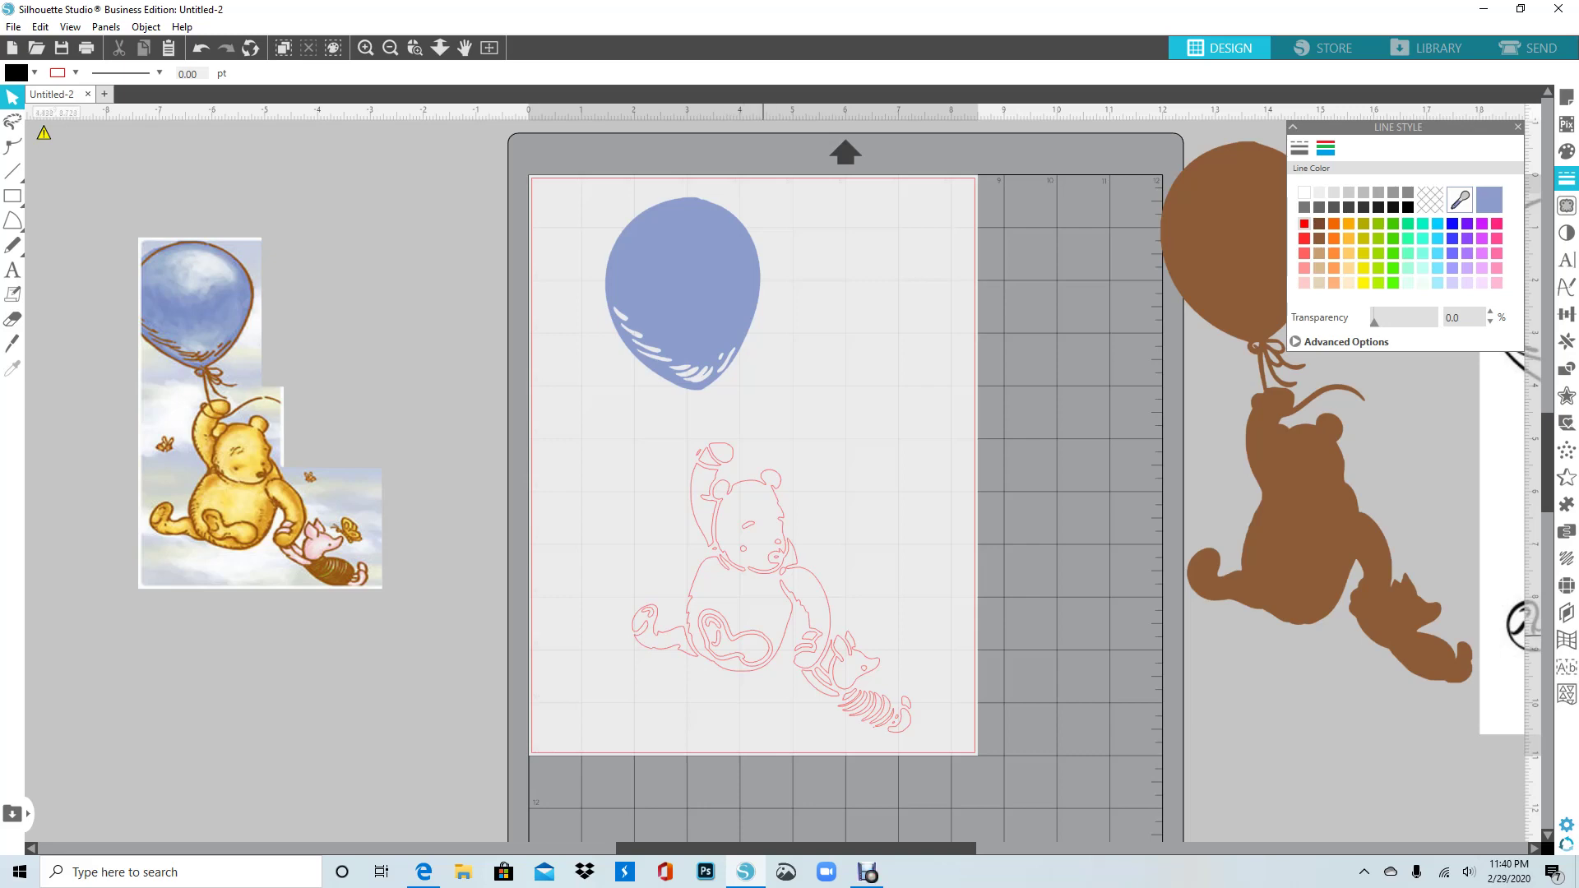
- Make a compound path from Pooh's main outline, the facial features and the outer outline of the front foot
{"action": "left_click", "coordinate": [764, 636]}
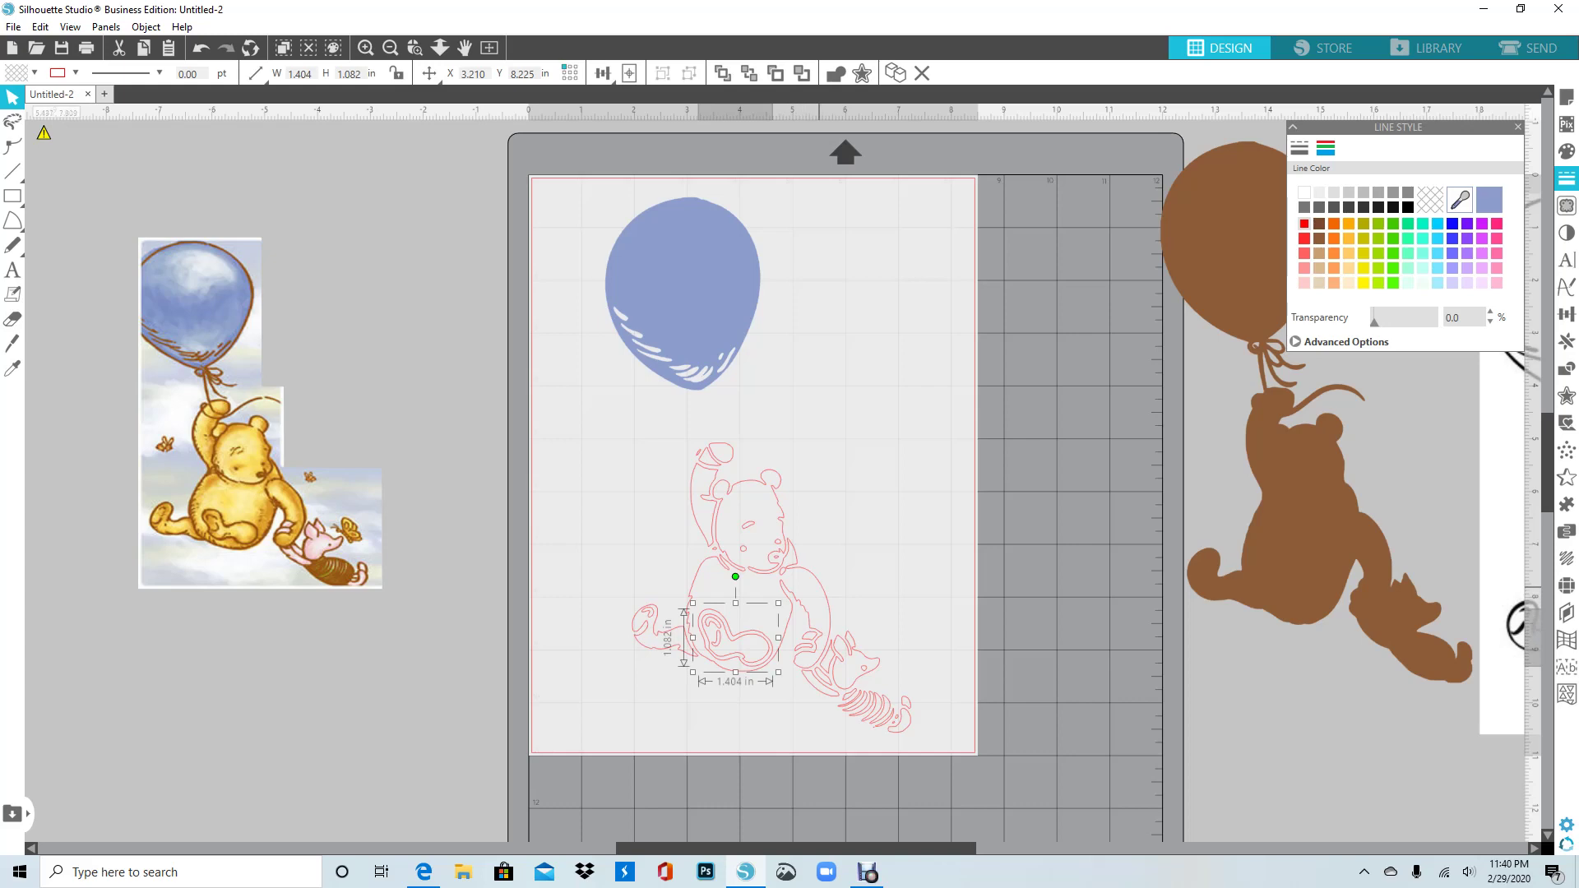
{"action": "left_click", "coordinate": [822, 585], "text": "shift"}
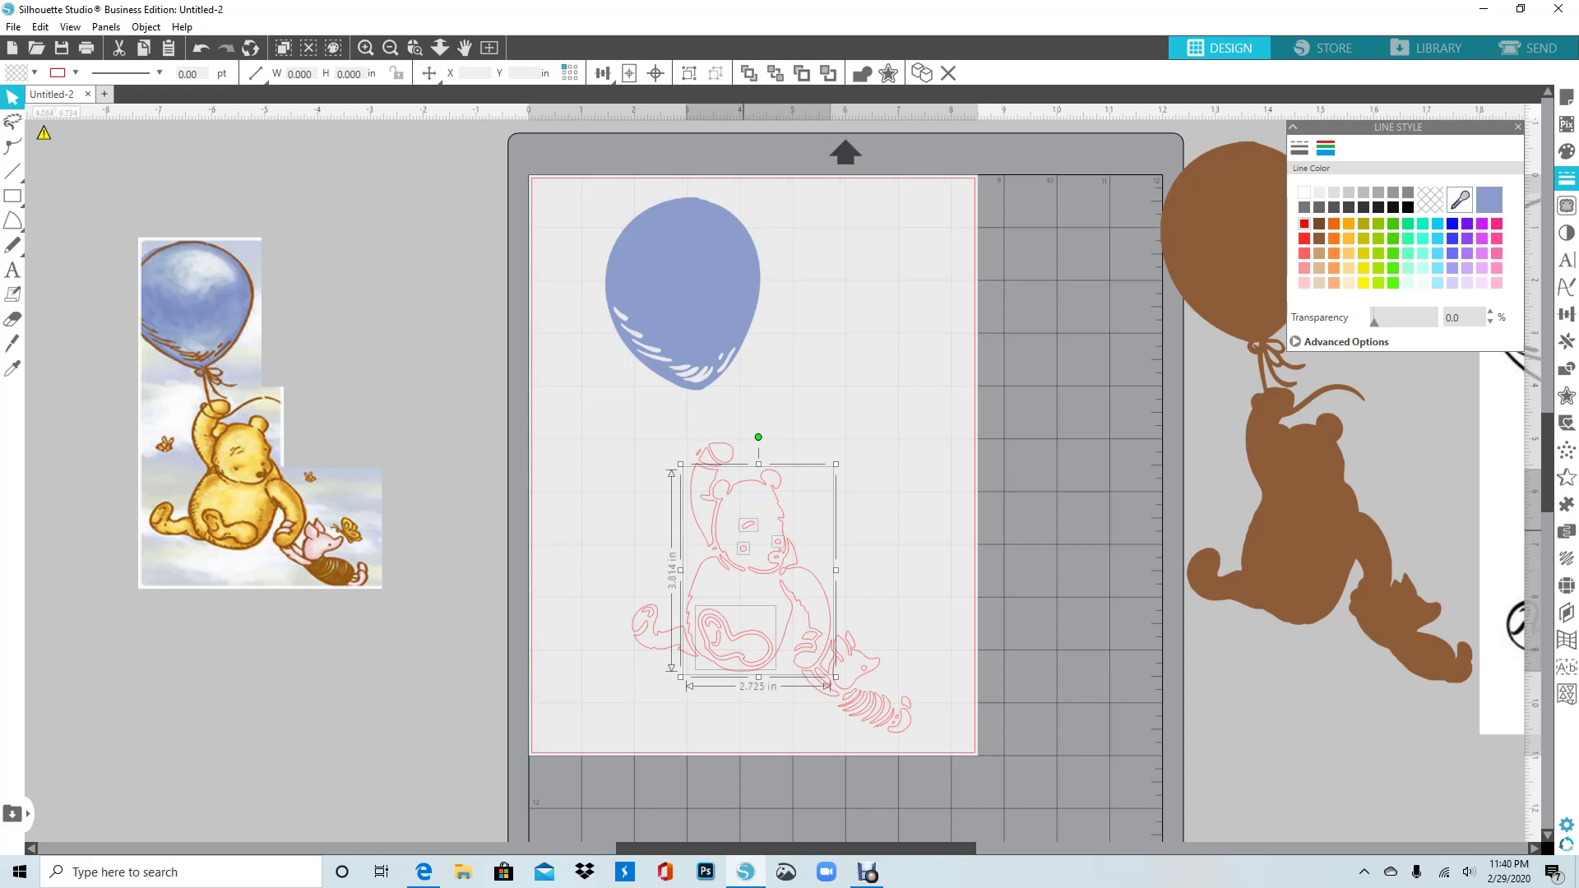
{"action": "right_click", "coordinate": [763, 675]}
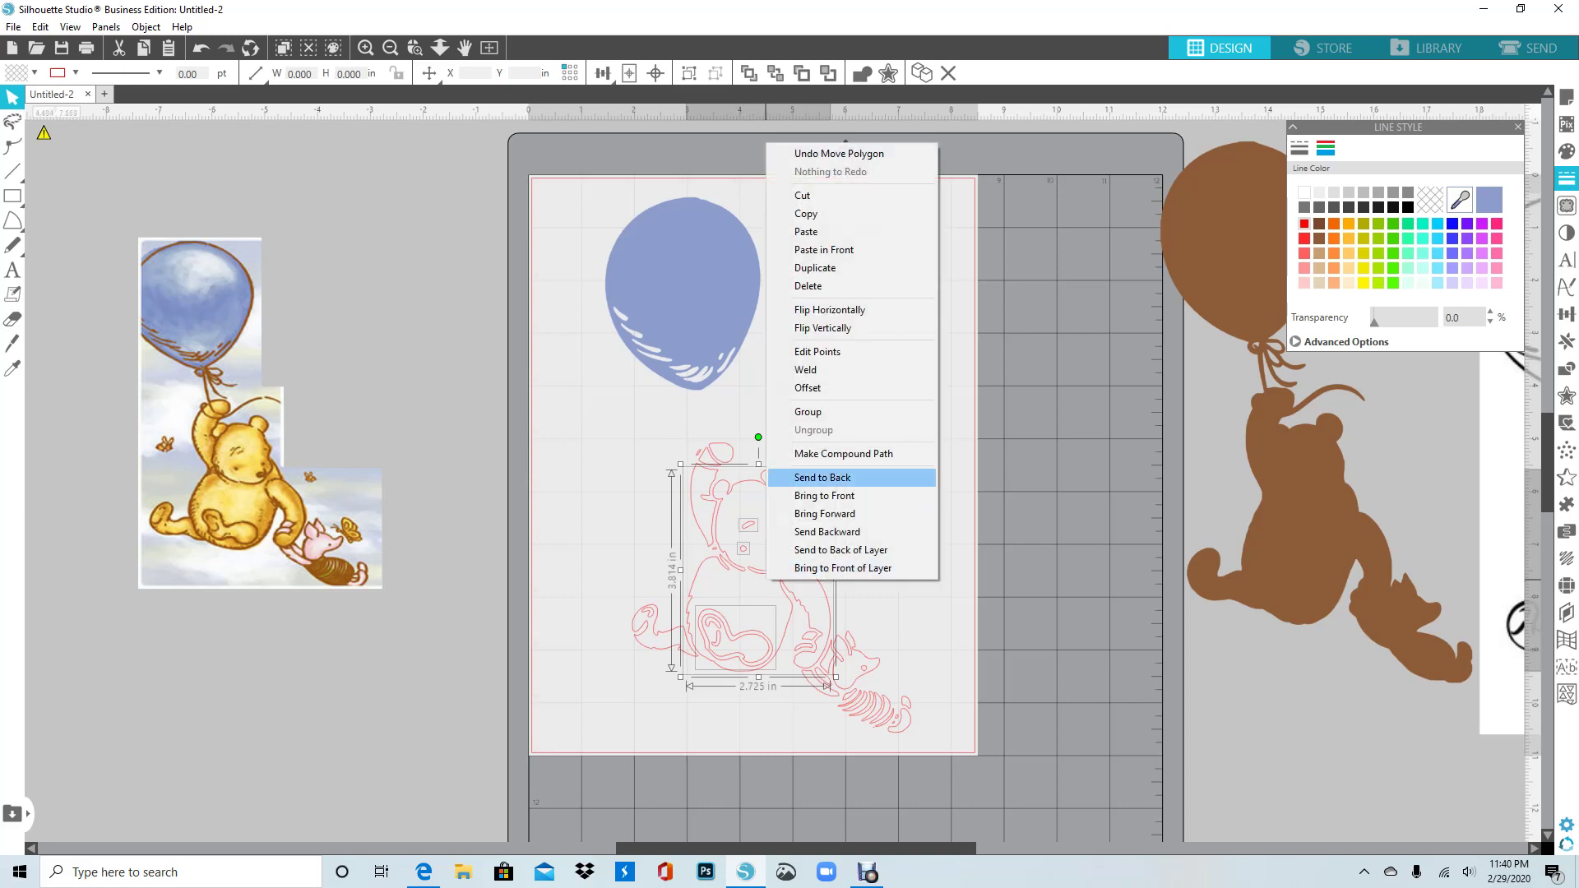
{"action": "left_click", "coordinate": [831, 454]}
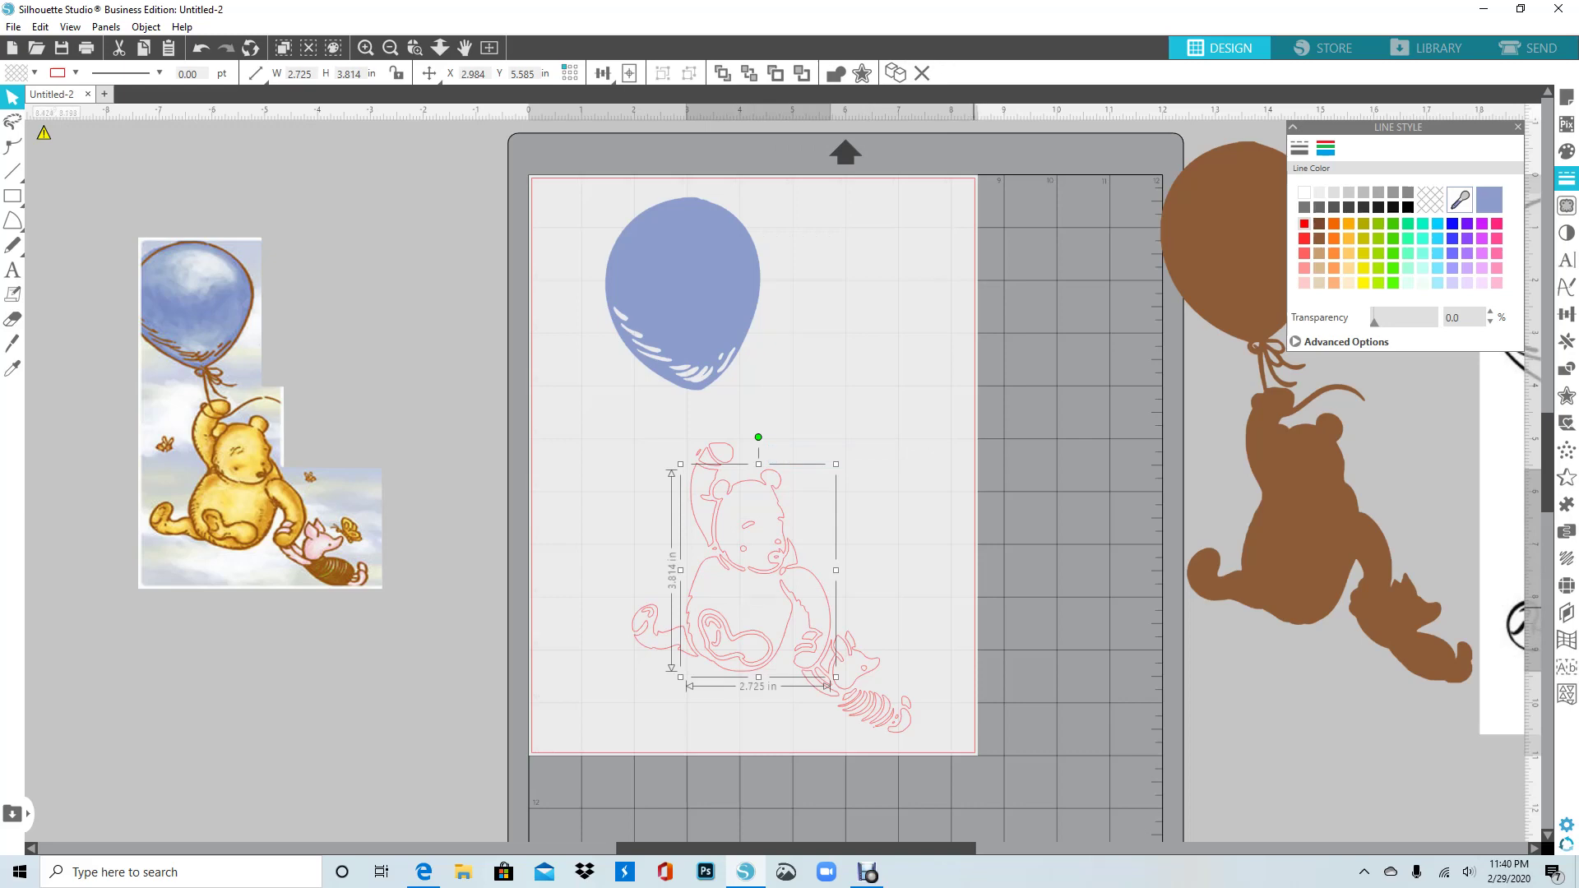
- Set the line and fill colour of all of Pooh's shapes to the golden yellow sampled from Pooh's body in the reference picture
{"action": "left_click", "coordinate": [928, 589]}
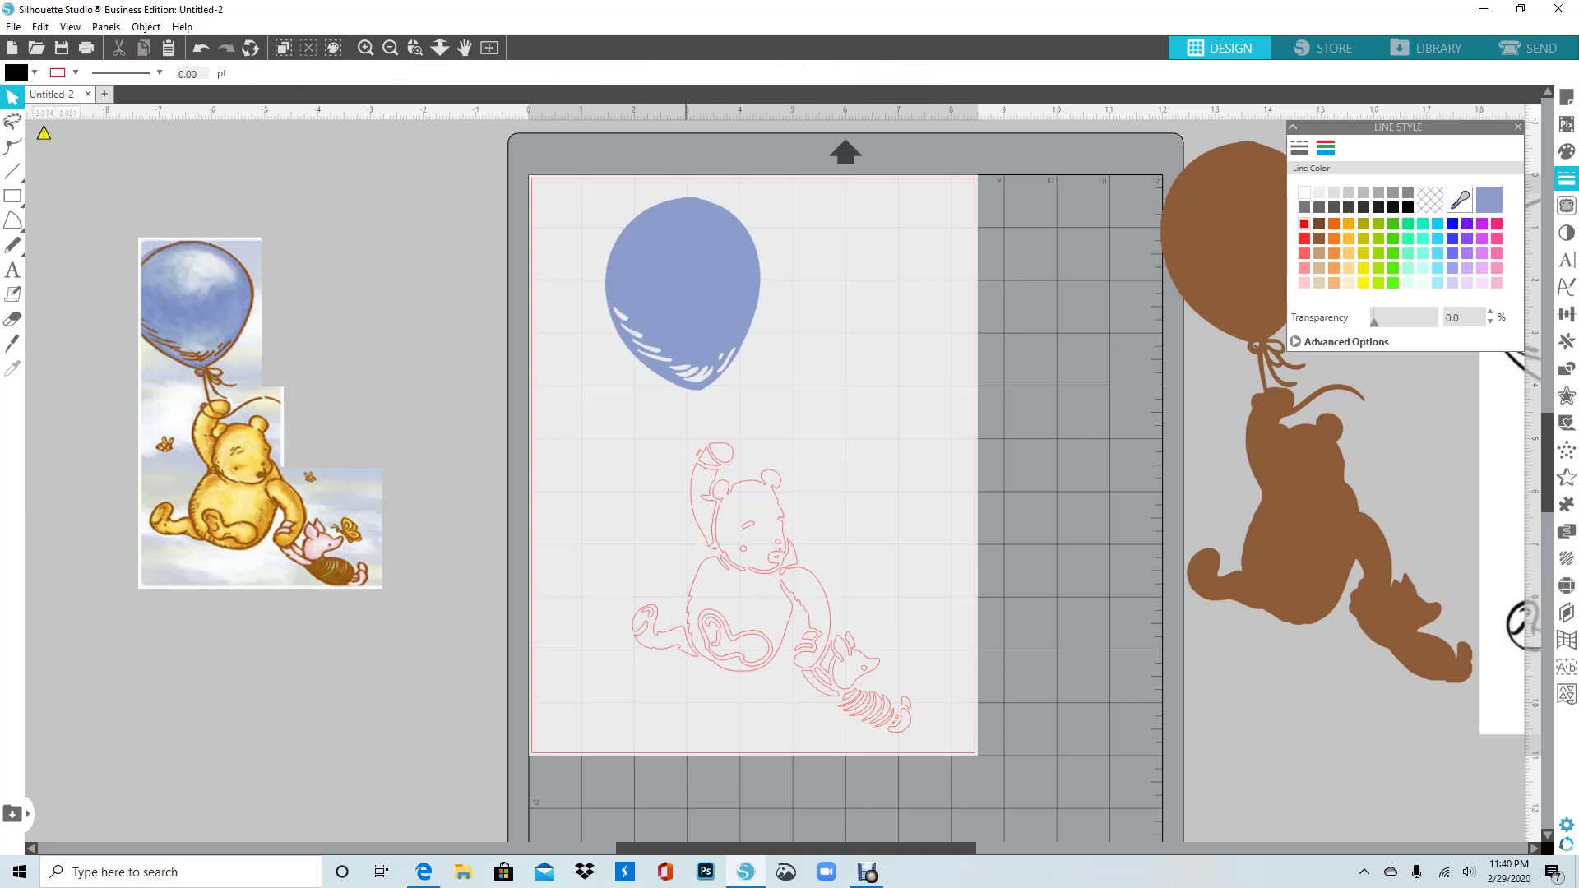
{"action": "left_click", "coordinate": [684, 651]}
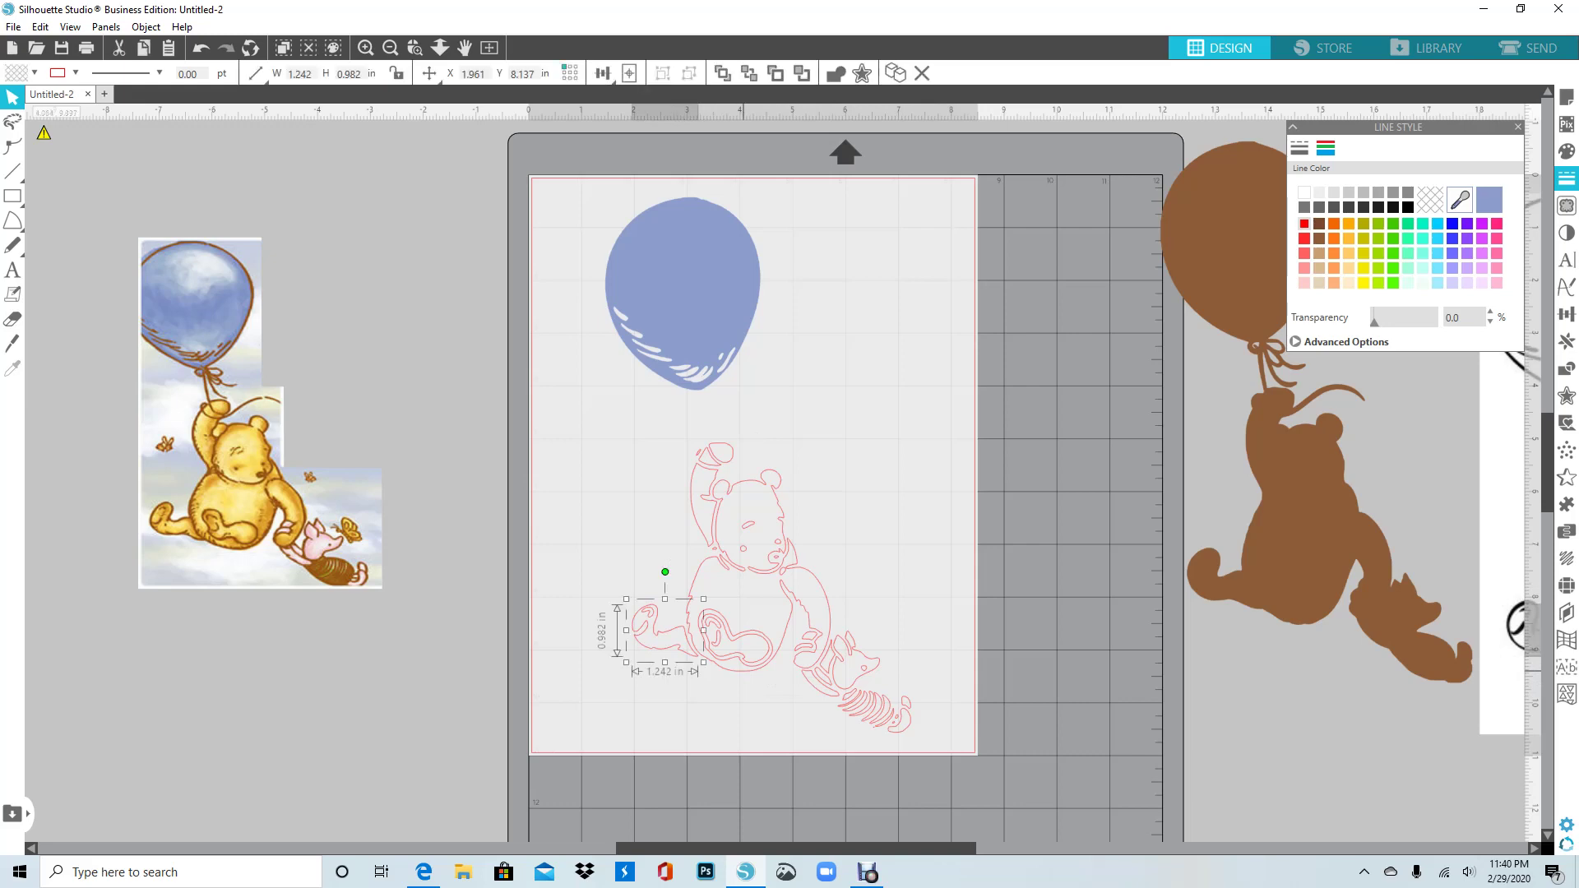
{"action": "left_click", "coordinate": [753, 671], "text": "shift"}
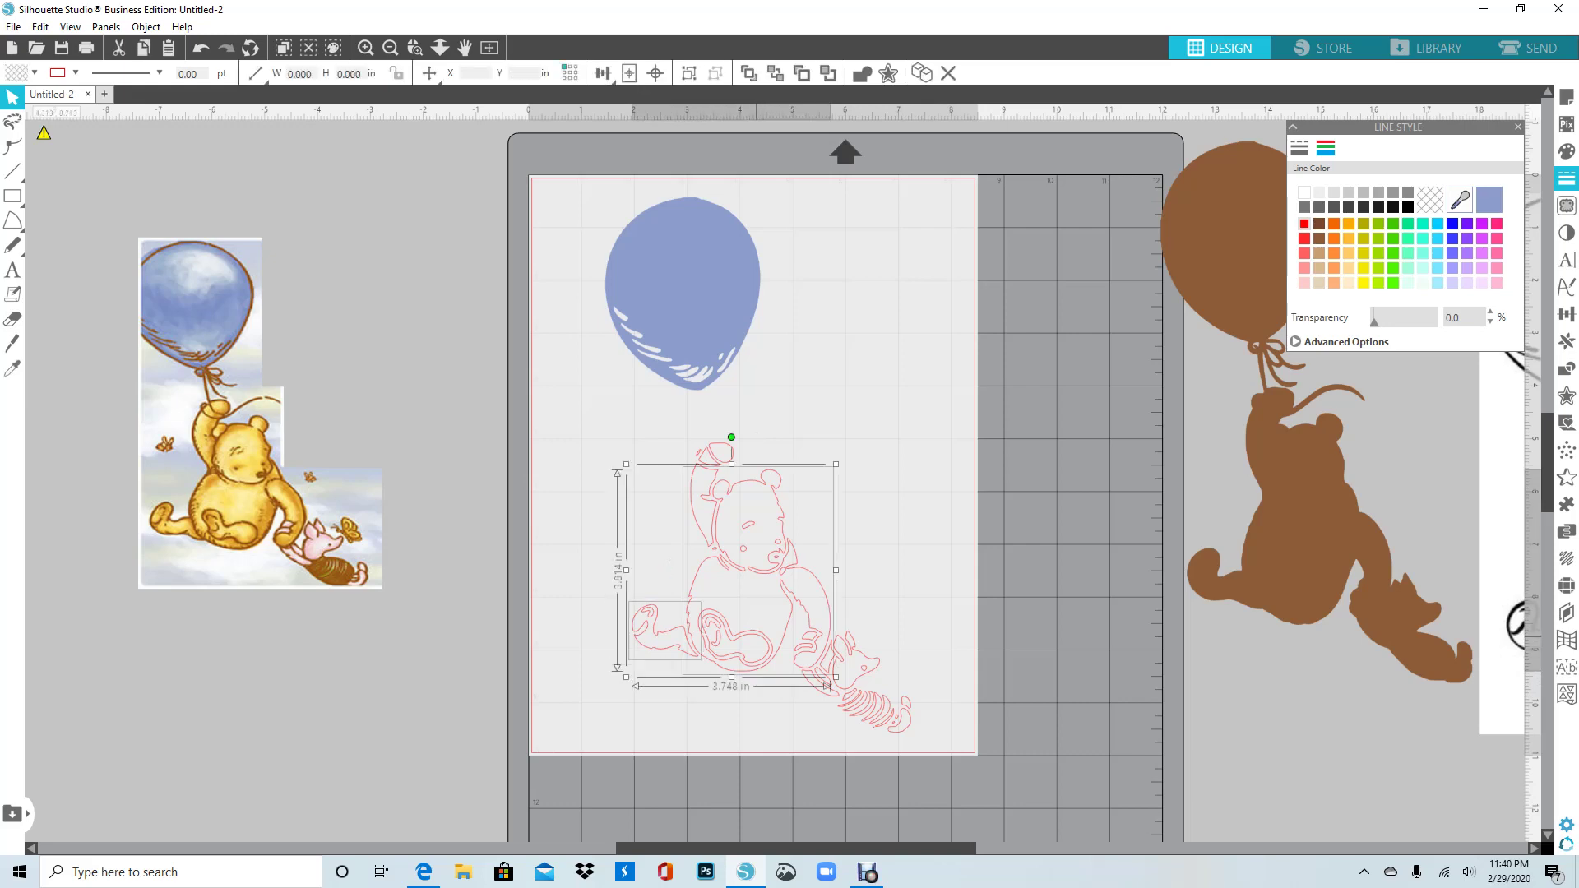
{"action": "left_click", "coordinate": [756, 635], "text": "shift"}
{"action": "left_click", "coordinate": [816, 583], "text": "shift"}
{"action": "left_click", "coordinate": [816, 582], "text": "shift"}
{"action": "left_click", "coordinate": [727, 470], "text": "shift"}
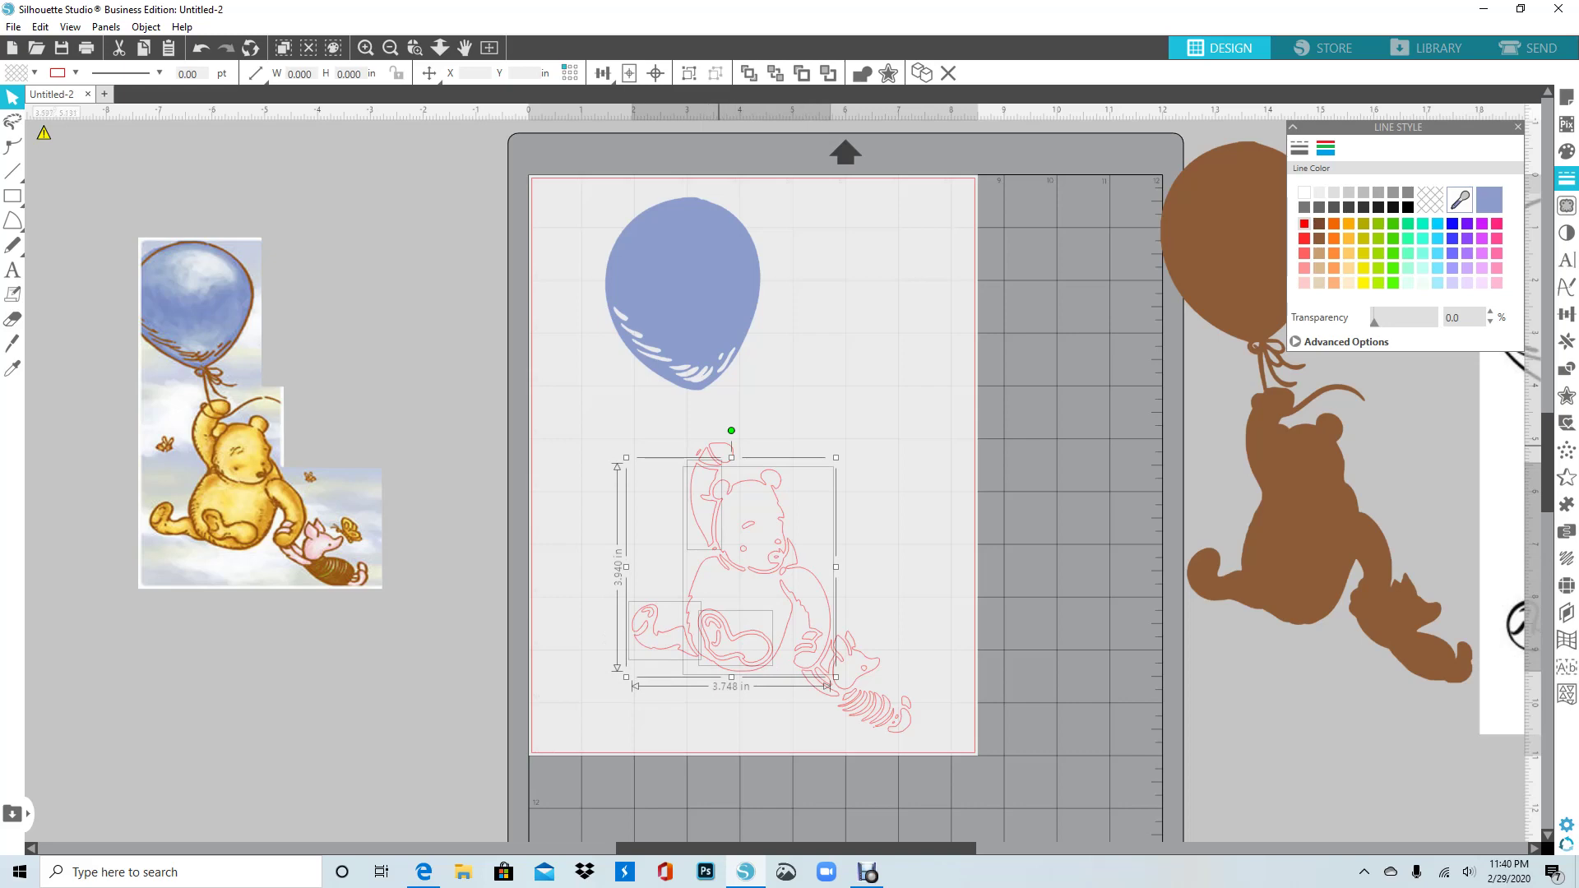
{"action": "left_click", "coordinate": [718, 448], "text": "shift"}
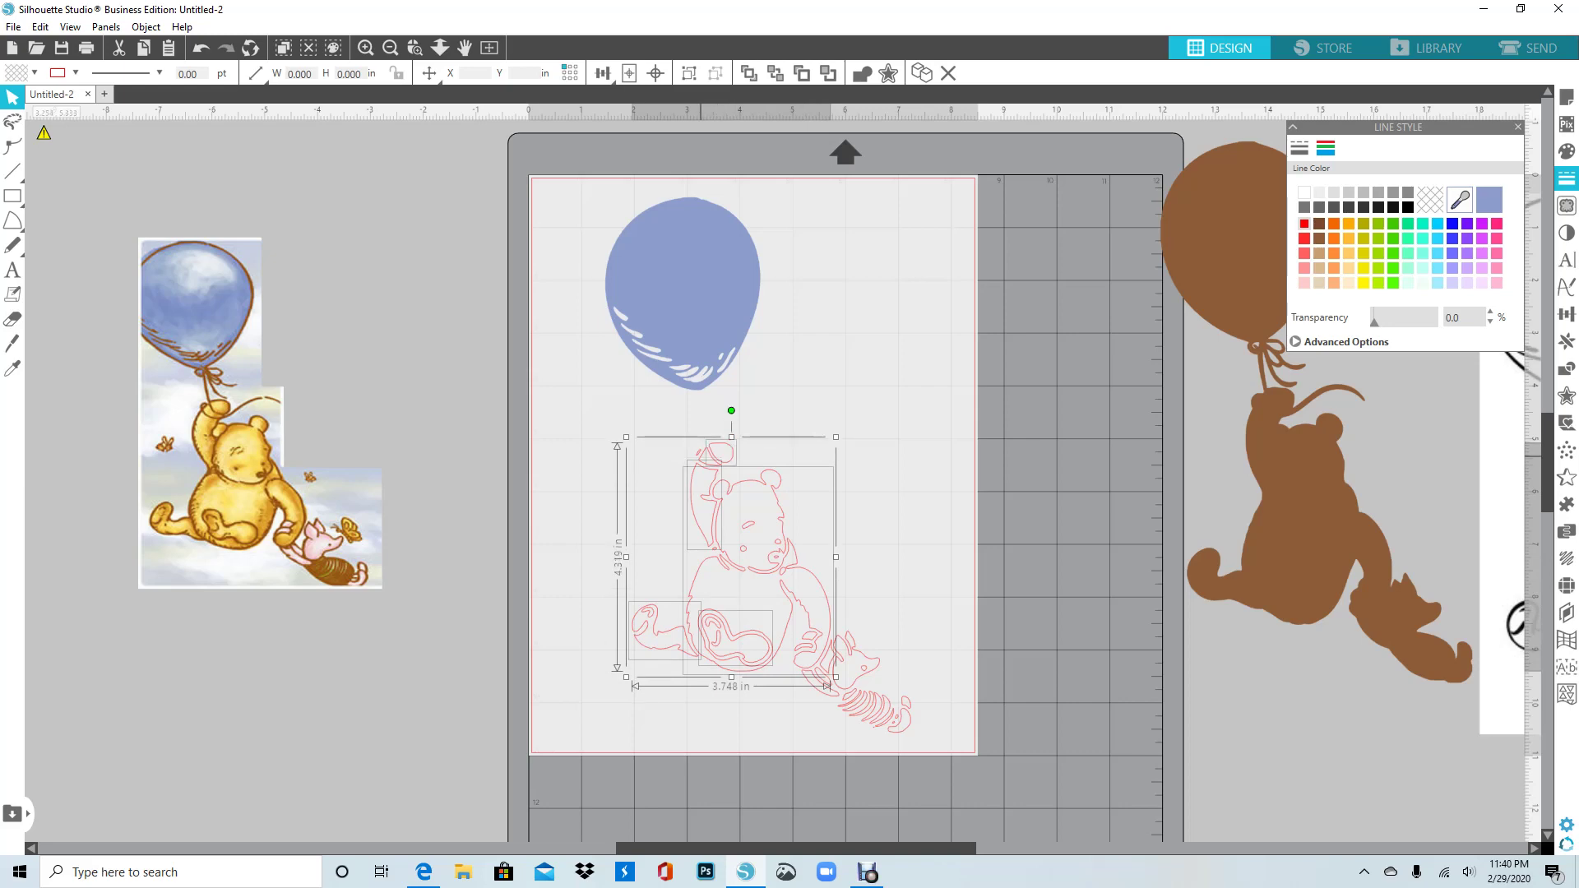
{"action": "left_click", "coordinate": [701, 456], "text": "shift"}
{"action": "left_click", "coordinate": [712, 549], "text": "shift"}
{"action": "left_click", "coordinate": [704, 538], "text": "shift"}
{"action": "left_click", "coordinate": [802, 648], "text": "shift"}
{"action": "left_click", "coordinate": [805, 634], "text": "shift"}
{"action": "left_click", "coordinate": [1459, 199]}
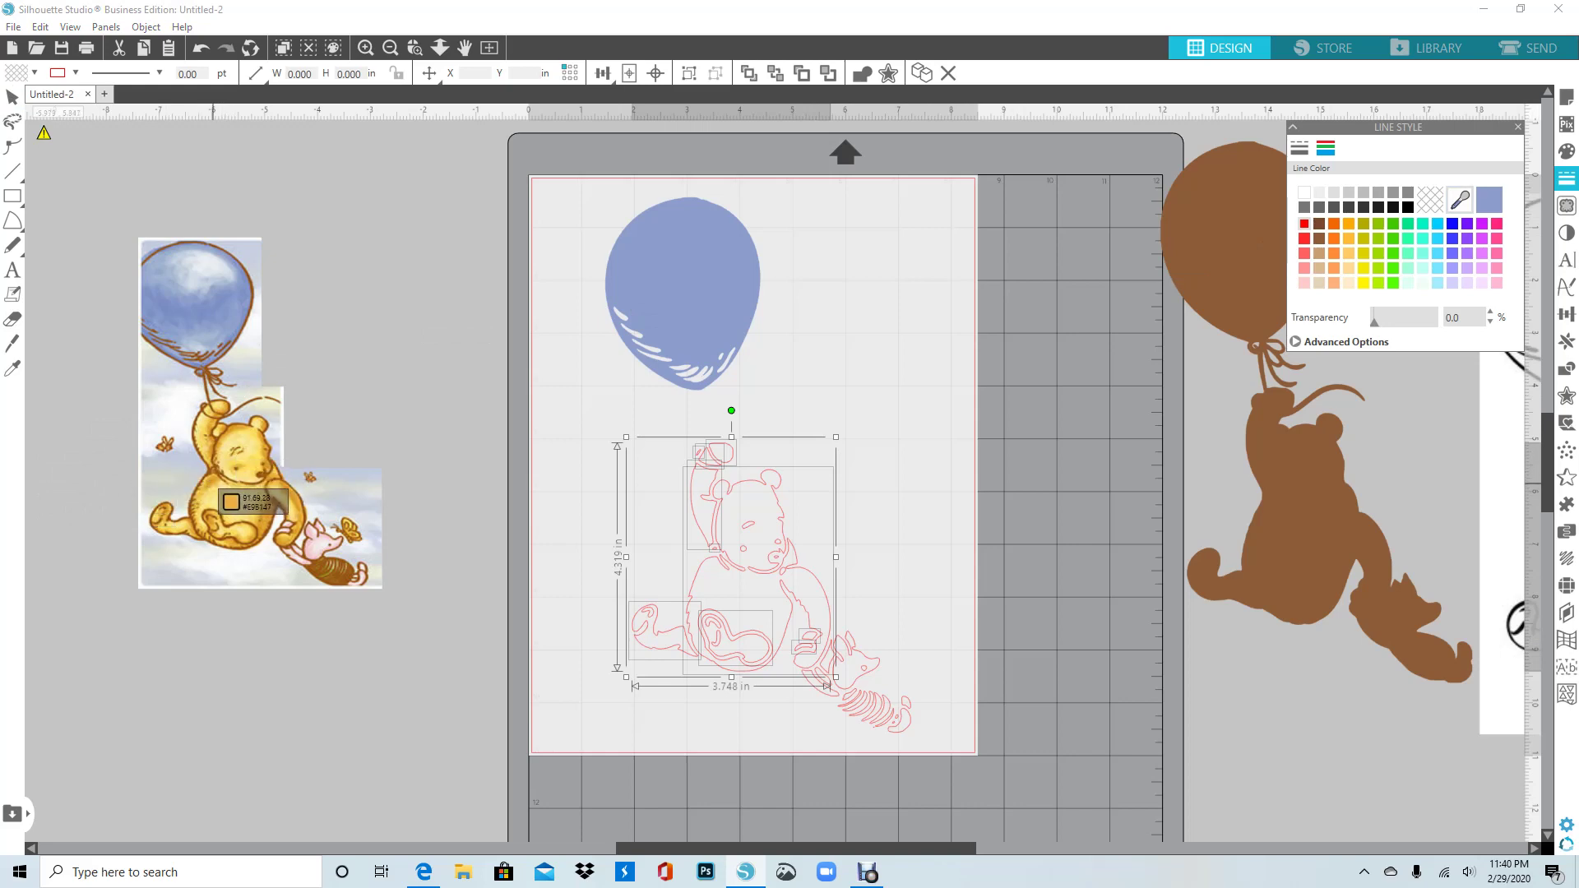
{"action": "left_click", "coordinate": [222, 494]}
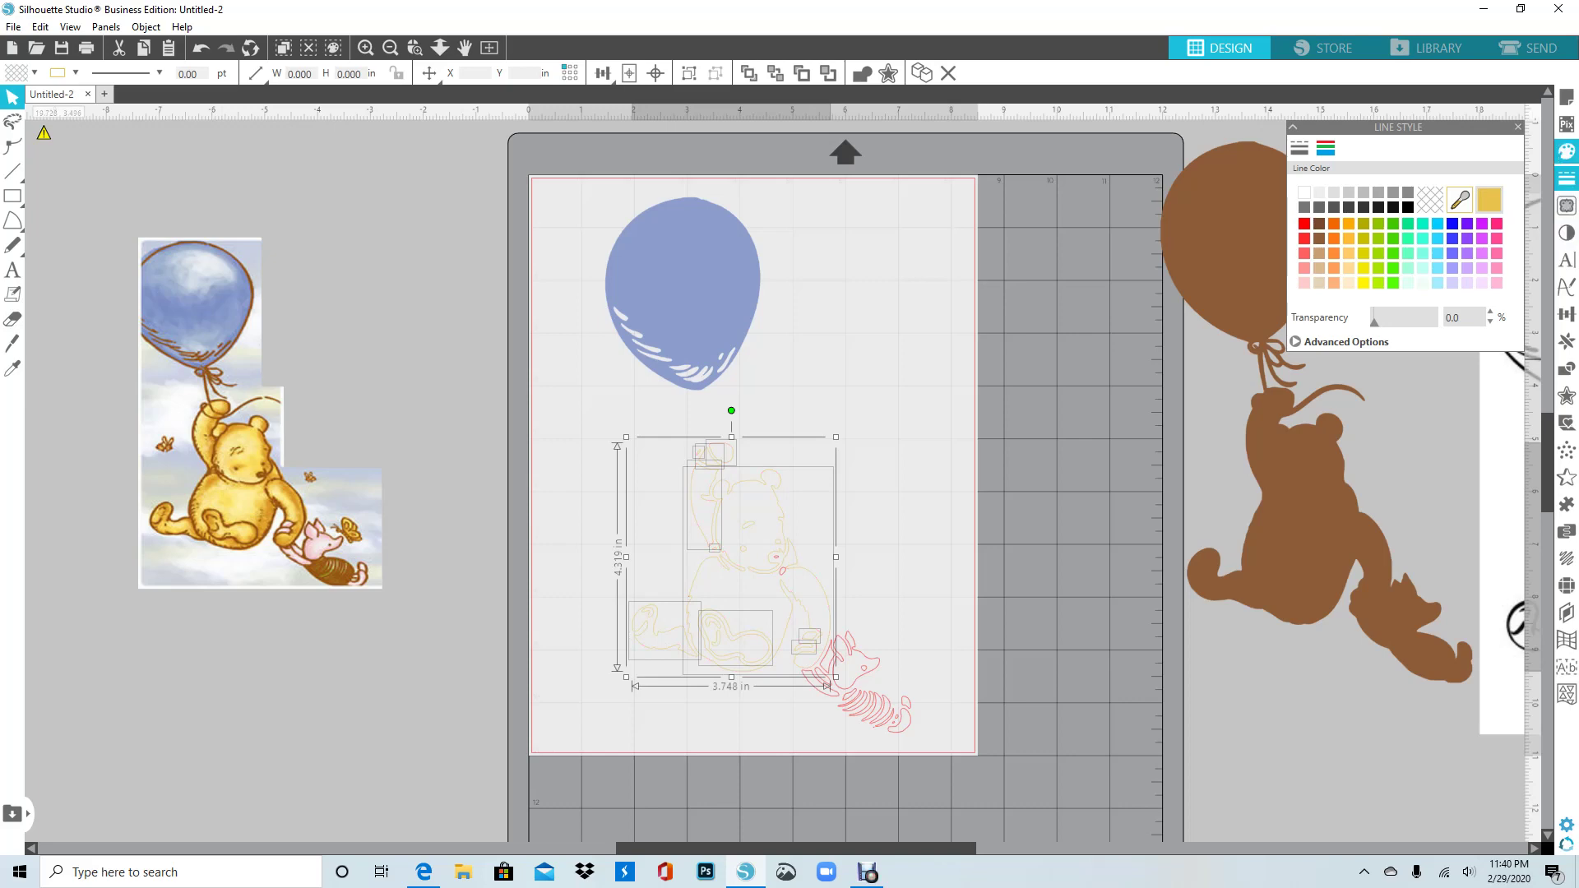
{"action": "left_click", "coordinate": [1567, 150]}
{"action": "left_click", "coordinate": [1489, 199]}
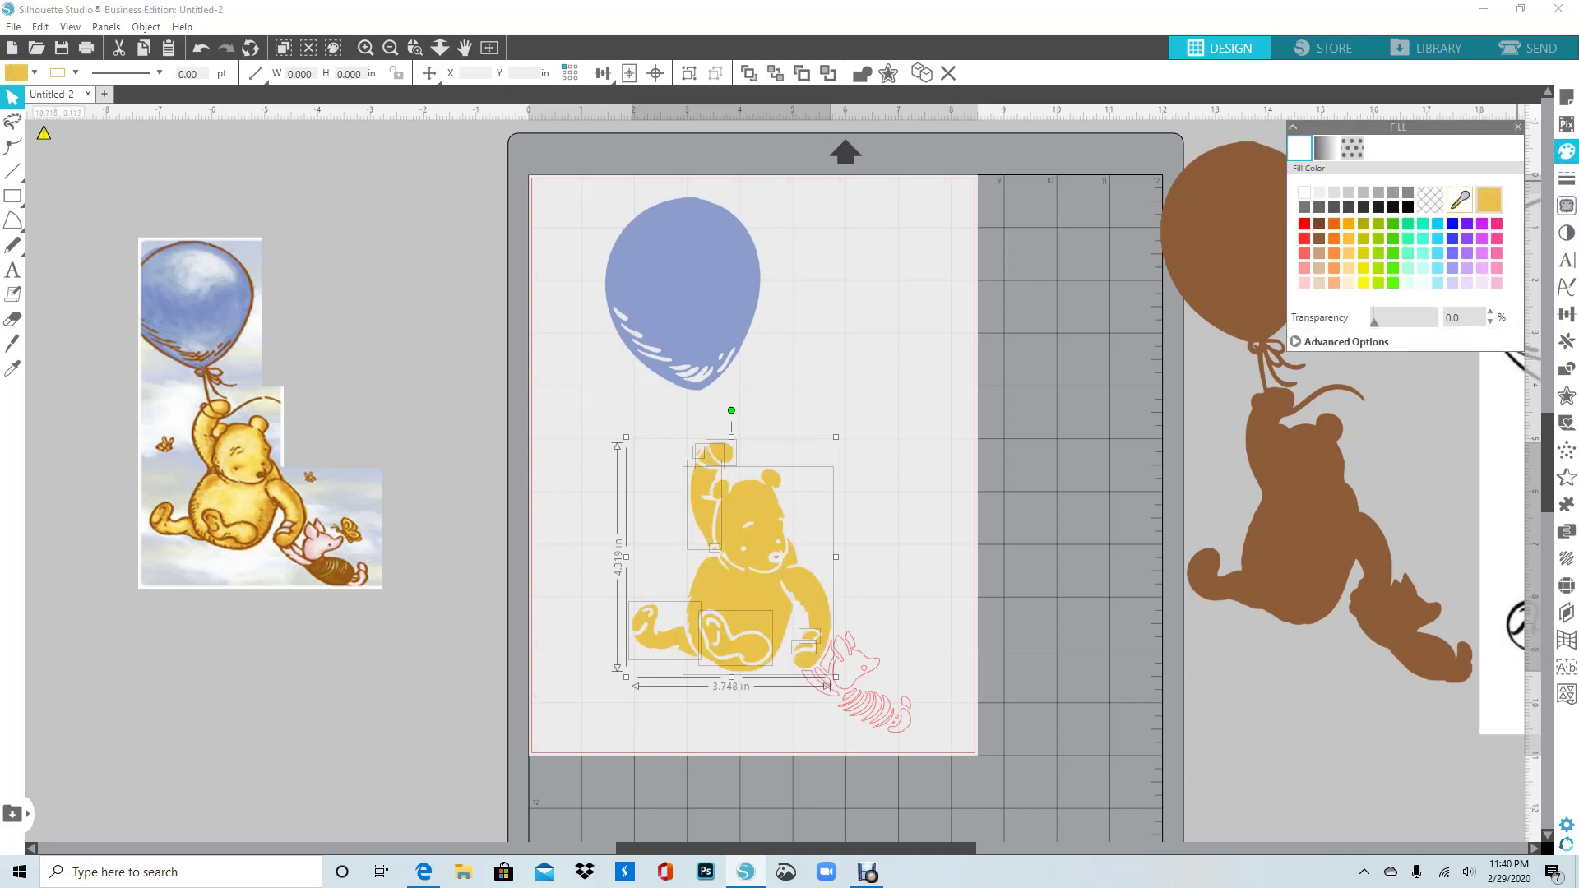
- Bring the brown silhouette over to the page's edge and send it to the back of the stacking order
{"action": "left_click_drag", "start_coordinate": [1323, 562], "coordinate": [778, 619]}
{"action": "key", "text": "ctrl+z"}
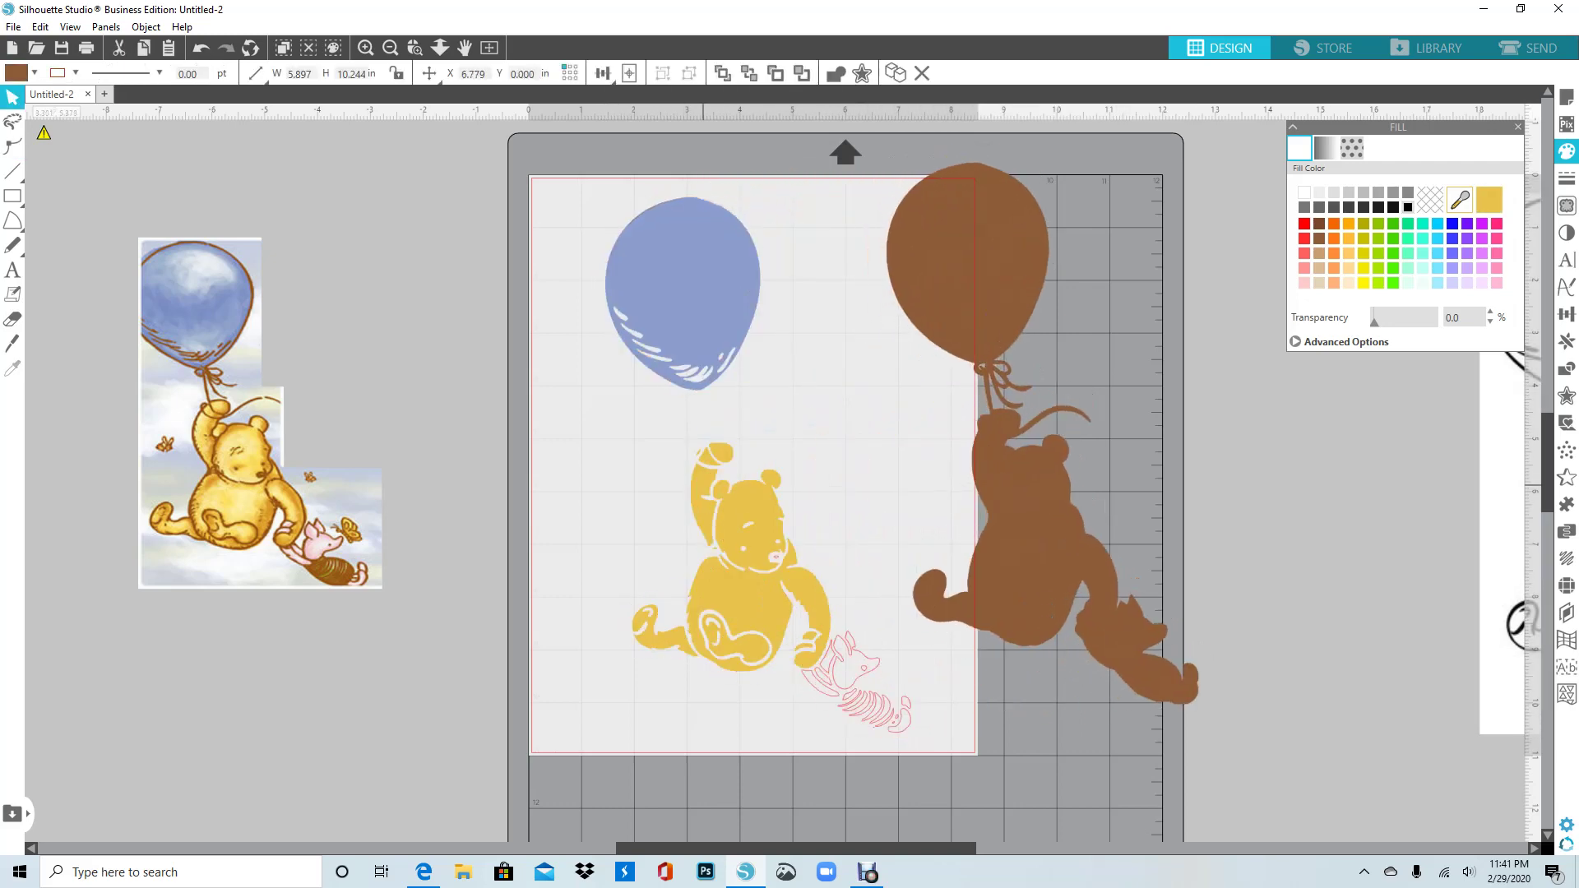
{"action": "left_click", "coordinate": [1258, 490]}
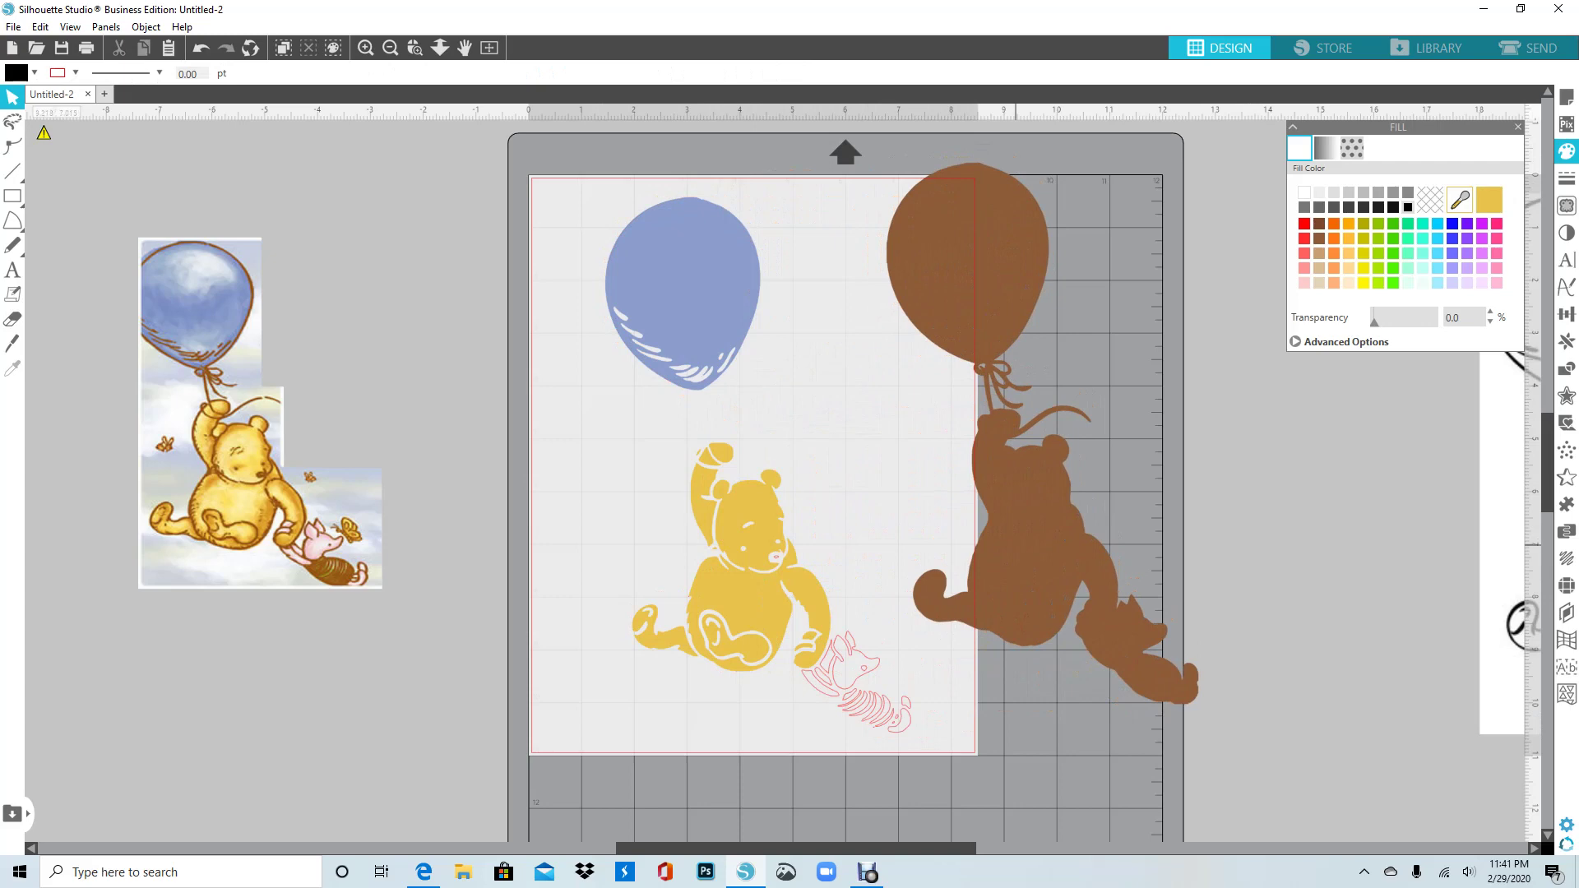
{"action": "right_click", "coordinate": [1026, 543]}
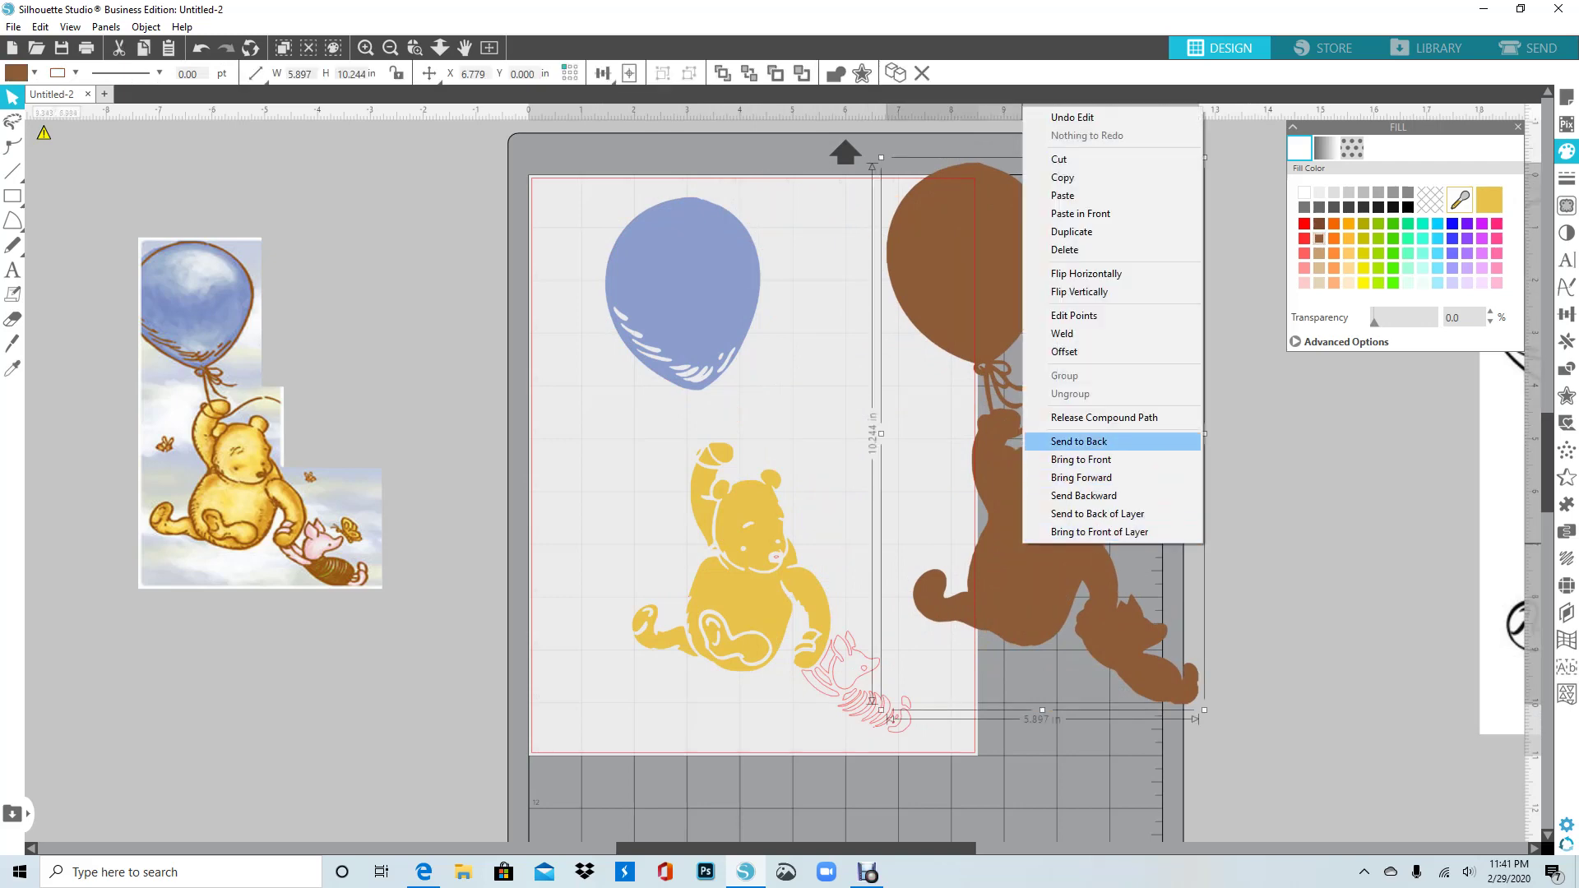
{"action": "left_click", "coordinate": [1079, 442]}
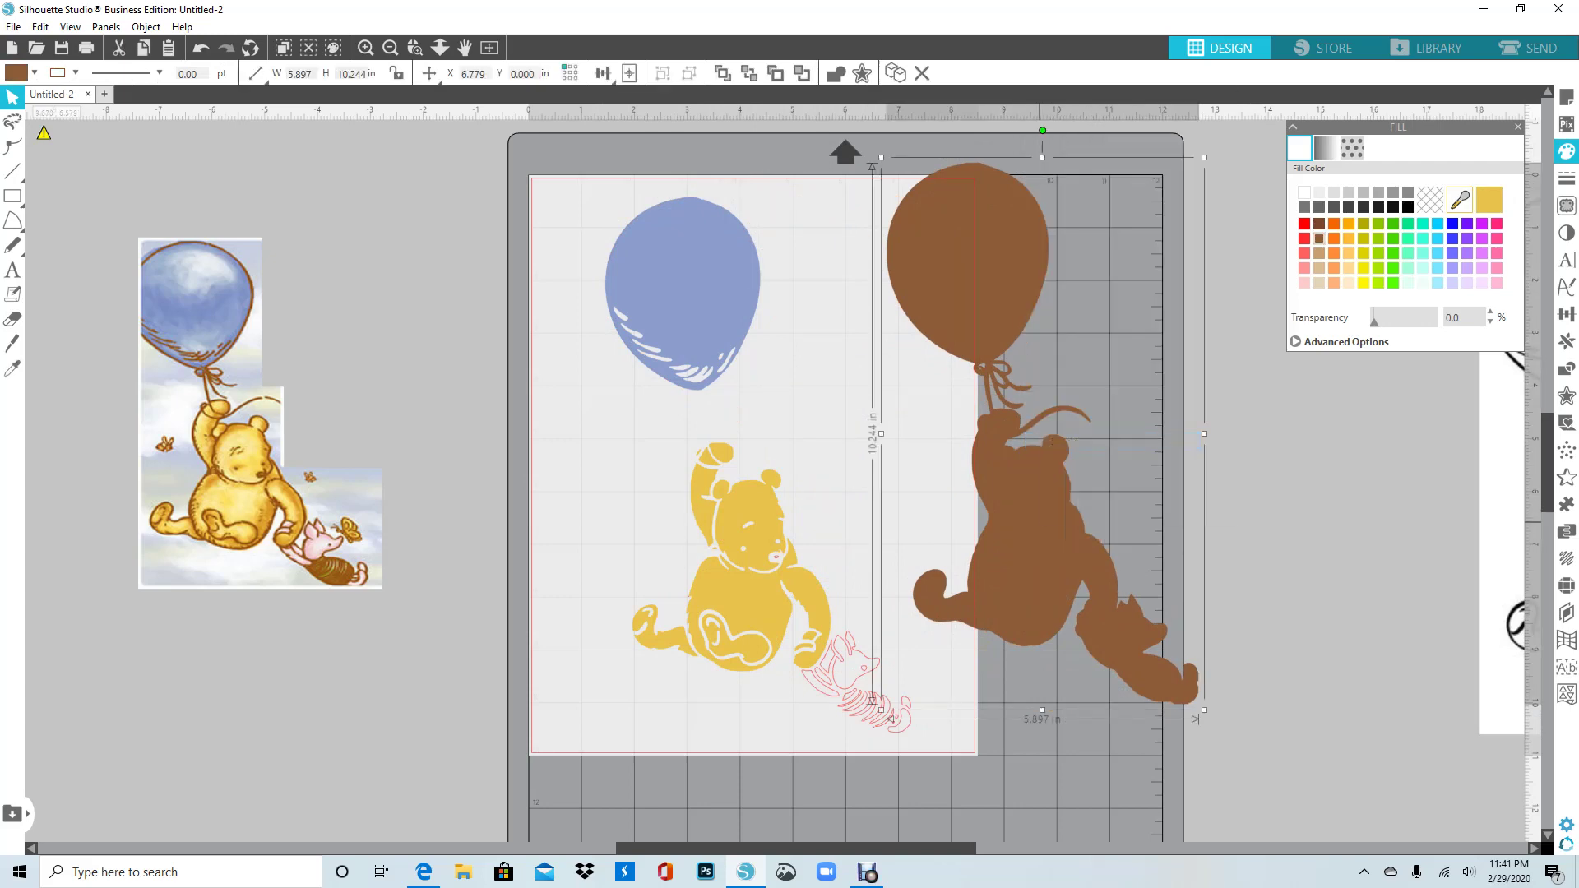
{"action": "right_click", "coordinate": [1040, 522]}
{"action": "left_click", "coordinate": [1079, 420]}
{"action": "left_click", "coordinate": [1128, 511]}
- Move the brown silhouette behind the balloon and Pooh, aligning it at X 1.407 in, Y 0.354 in
{"action": "left_click_drag", "start_coordinate": [1063, 598], "coordinate": [944, 621]}
{"action": "left_click_drag", "start_coordinate": [805, 641], "coordinate": [778, 627]}
{"action": "key", "text": "Down"}
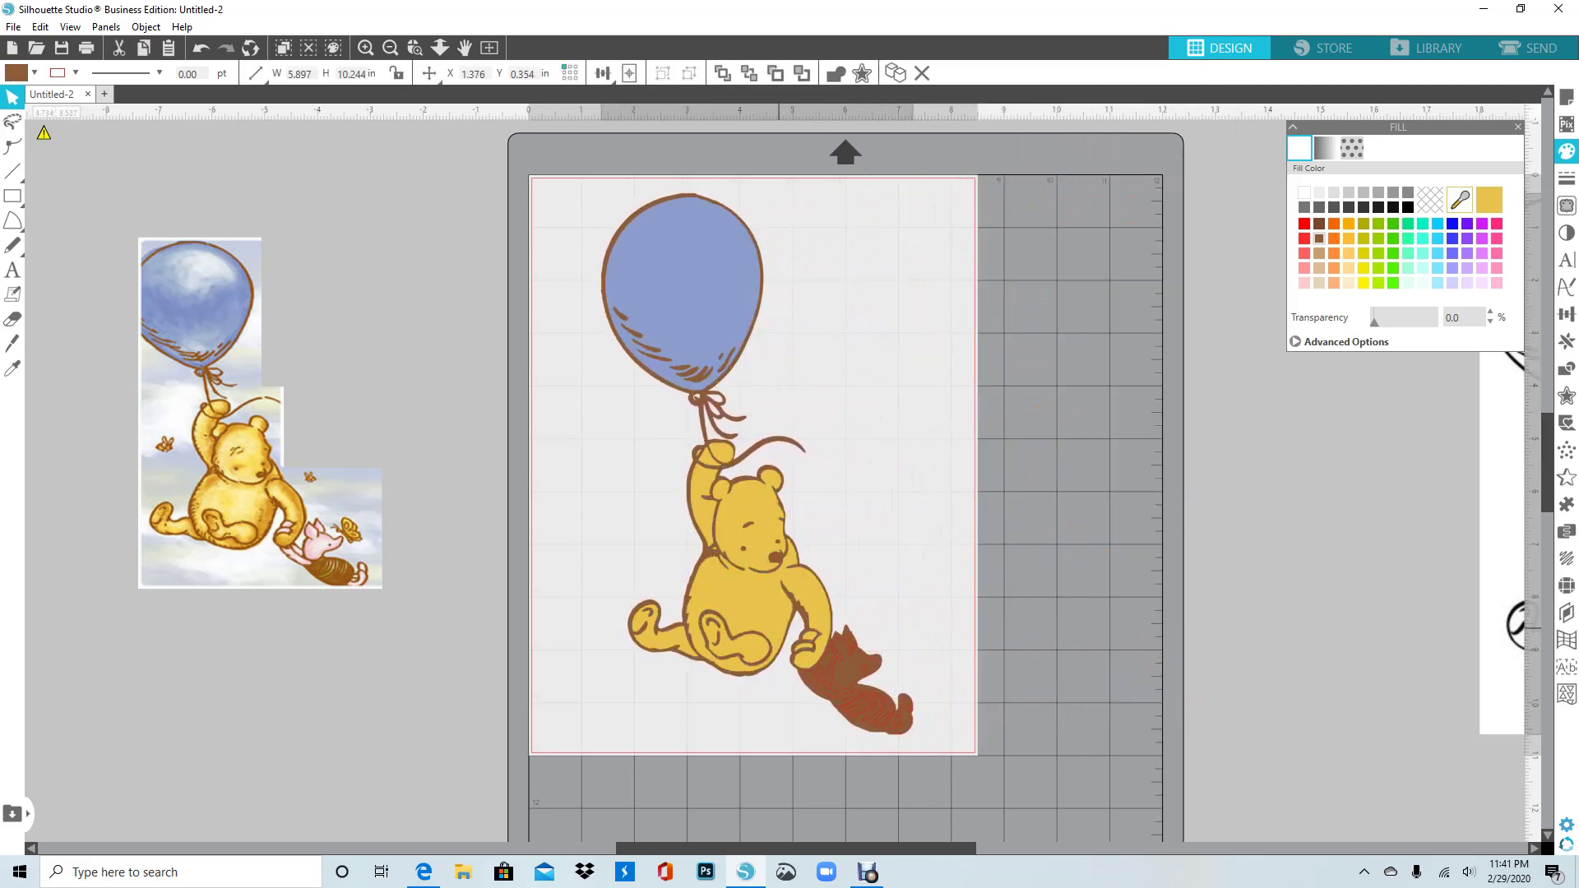
{"action": "key", "text": "Right"}
{"action": "key", "text": "Right"}
{"action": "key", "text": "Right"}
{"action": "key", "text": "Right"}
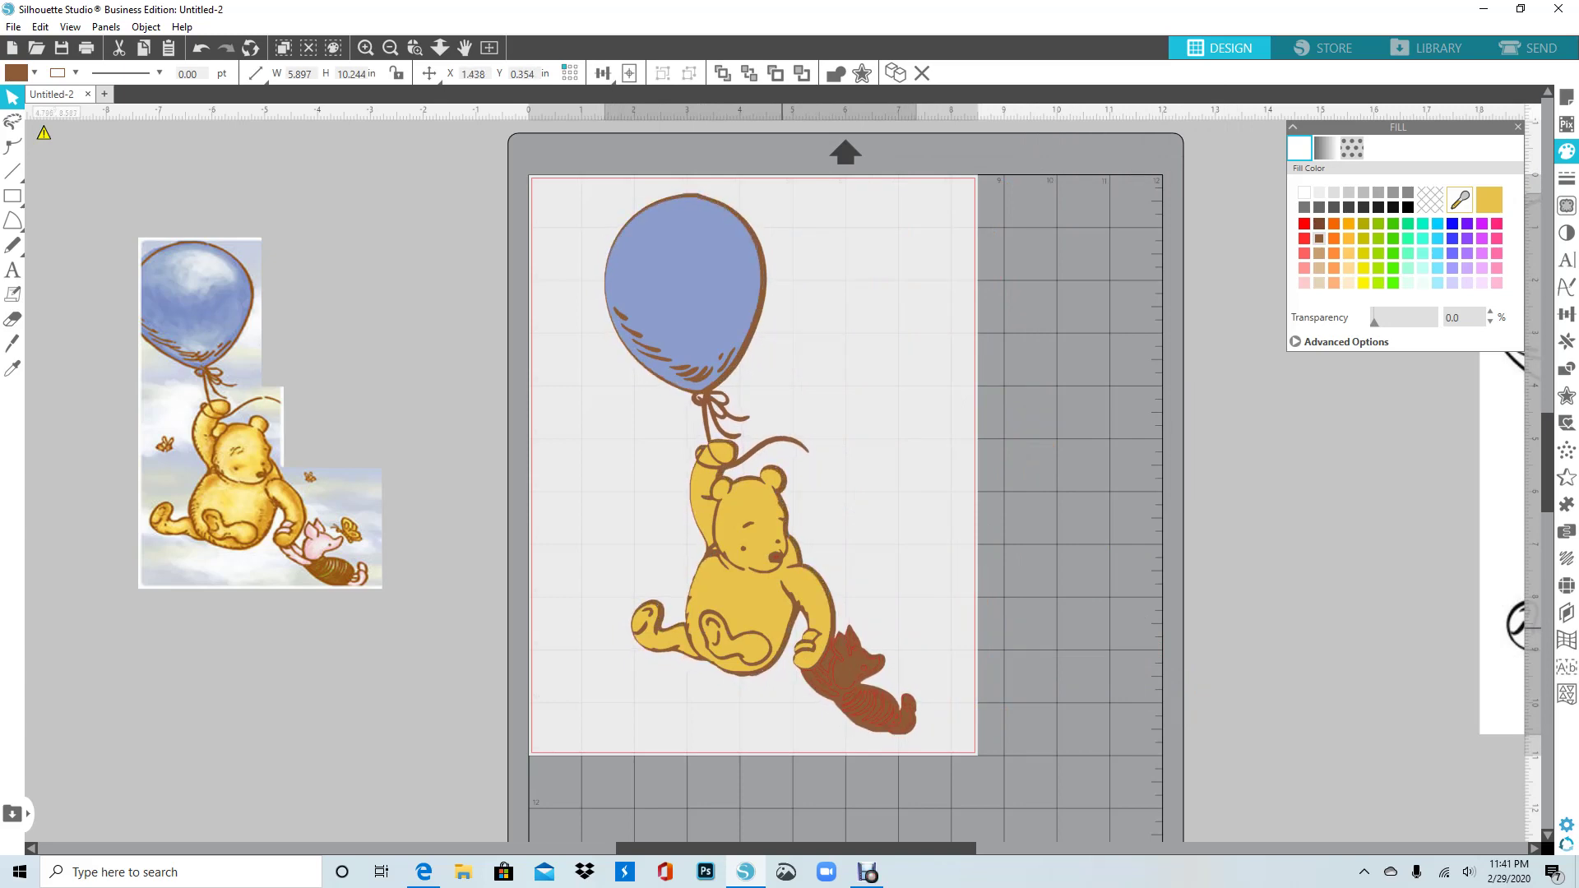
{"action": "key", "text": "Left"}
{"action": "key", "text": "Left"}
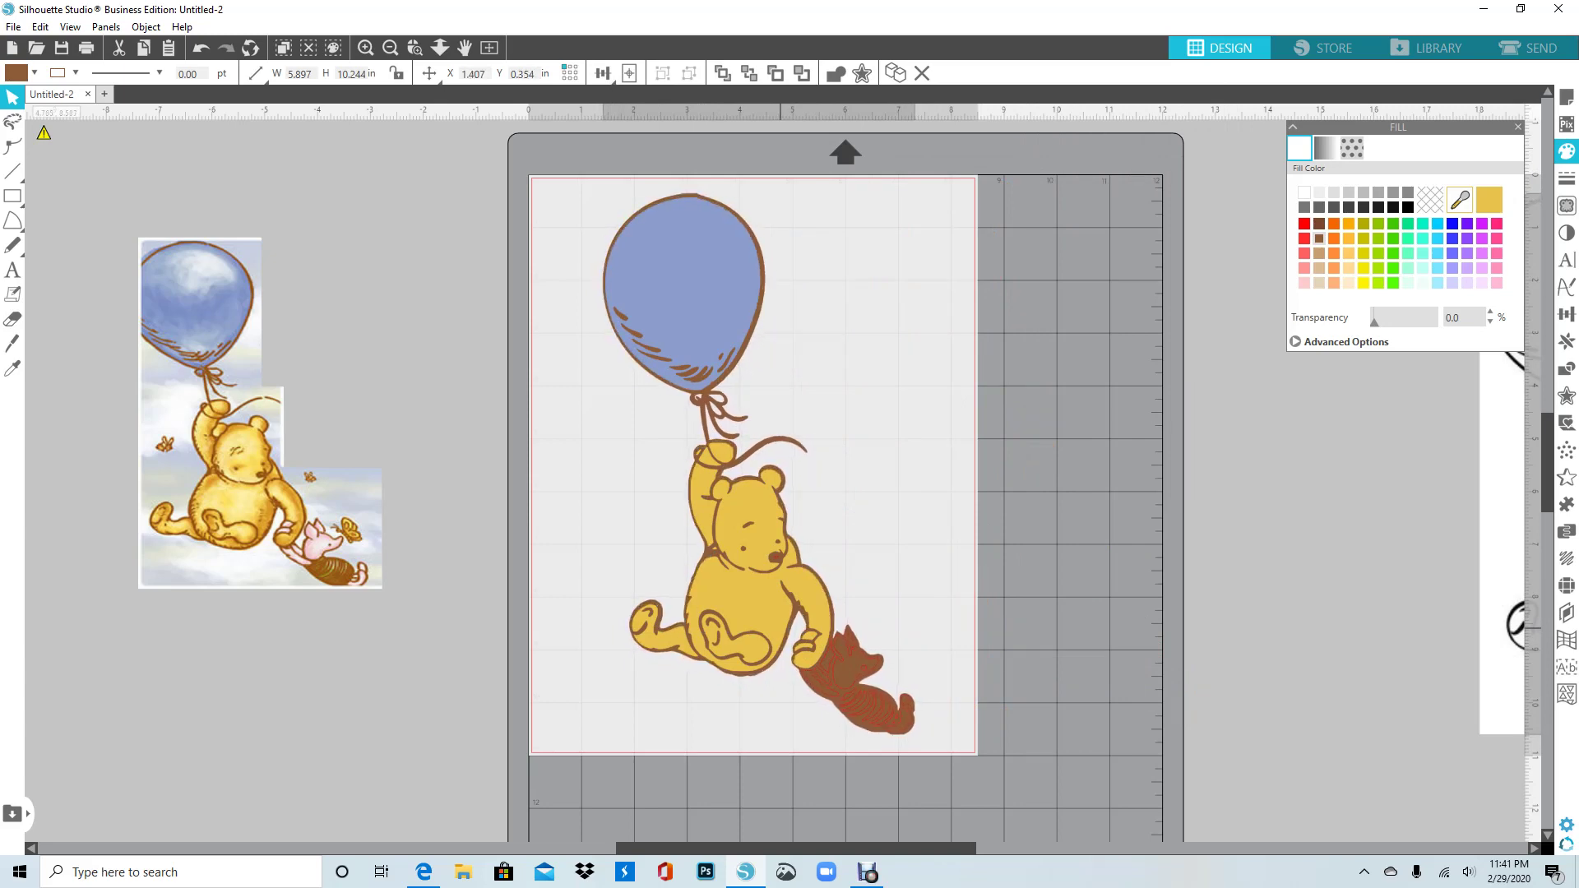
- Move the brown silhouette off the page and set the fill and line colour of Pooh's small nose highlight to white
{"action": "left_click_drag", "start_coordinate": [780, 628], "coordinate": [1302, 603]}
{"action": "left_click", "coordinate": [1028, 602]}
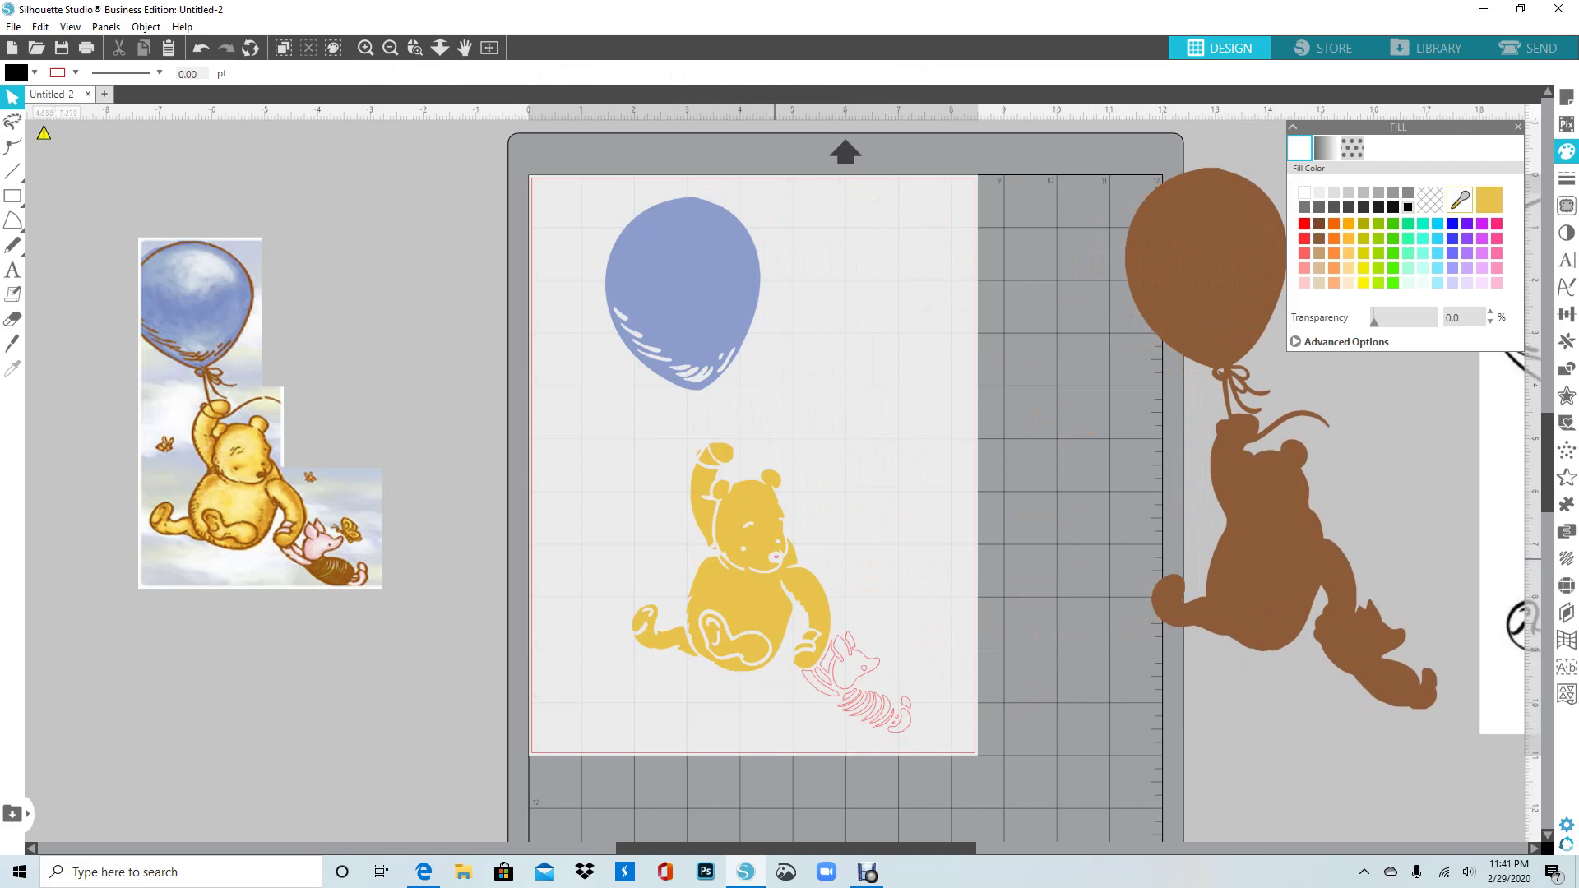
{"action": "left_click", "coordinate": [775, 559]}
{"action": "left_click", "coordinate": [776, 557]}
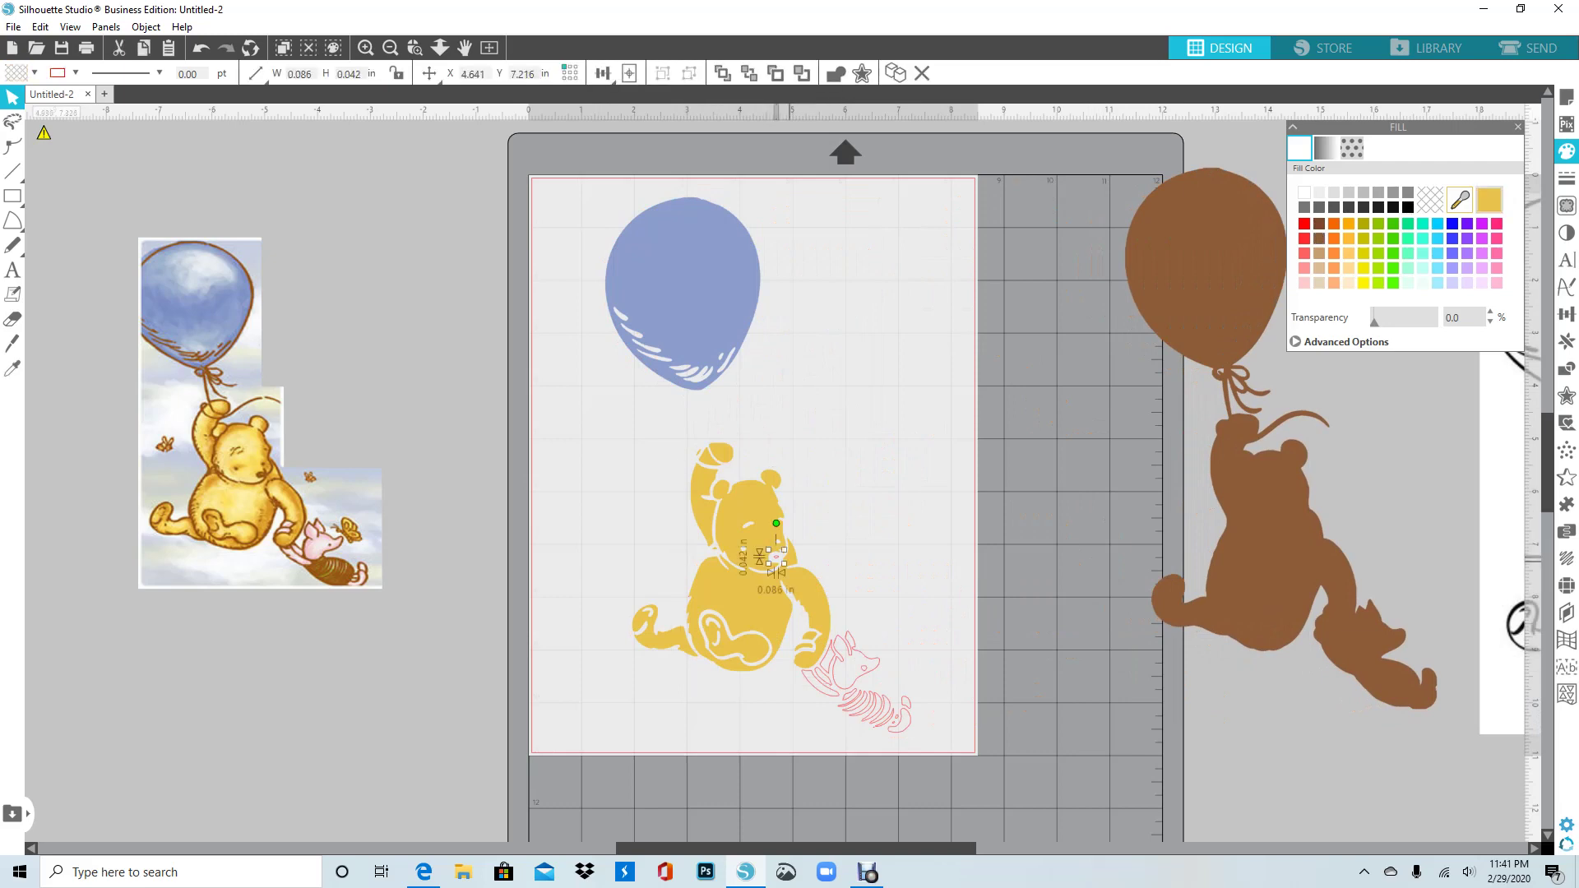
{"action": "left_click", "coordinate": [1304, 194]}
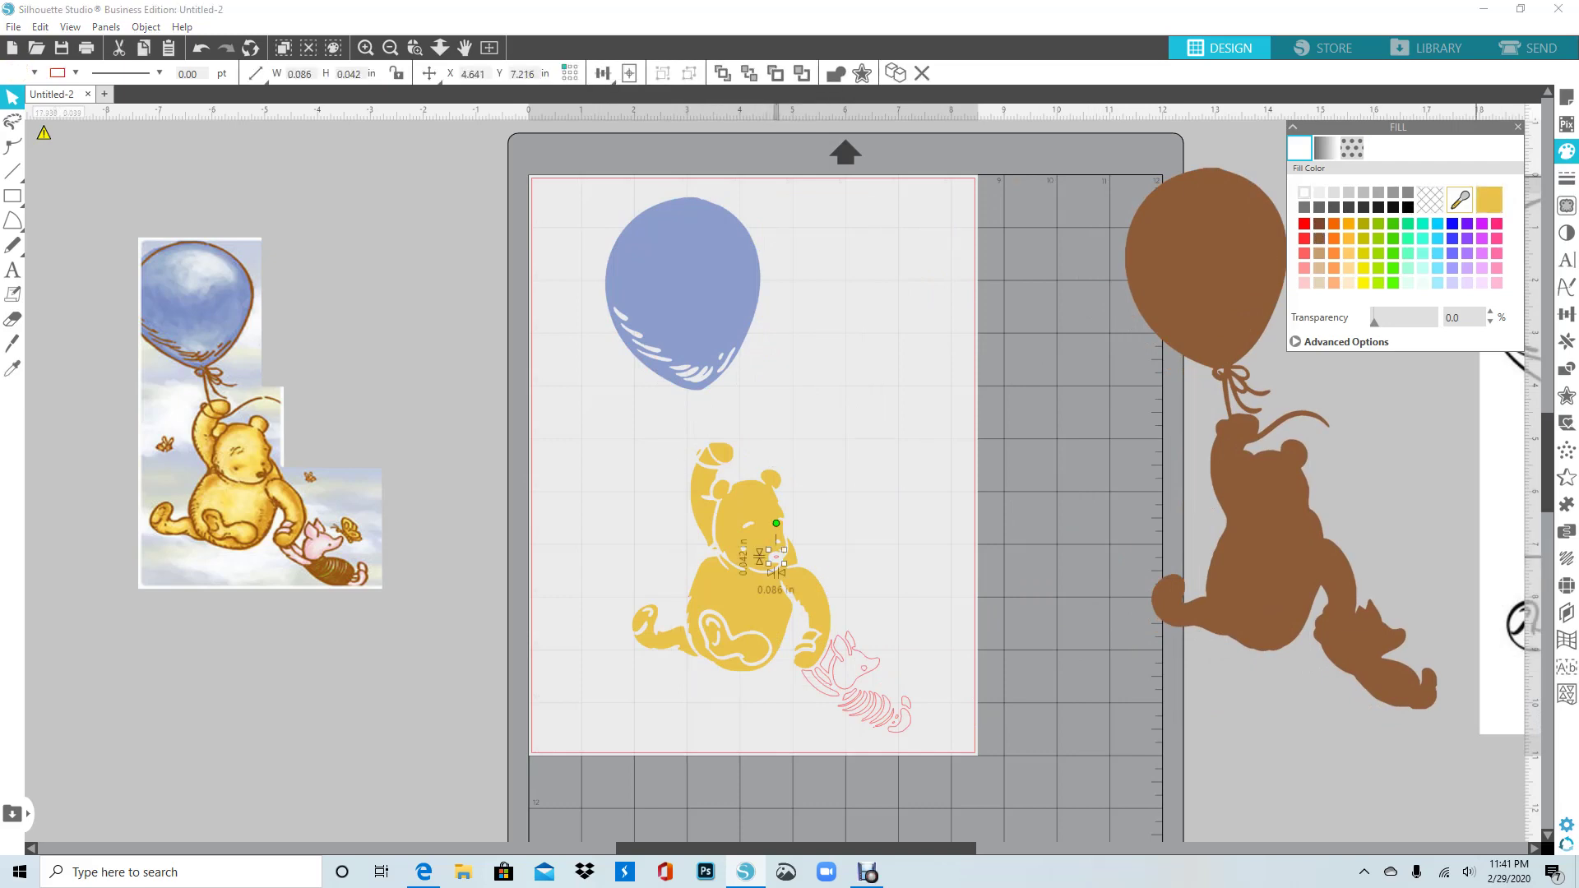
{"action": "left_click", "coordinate": [1567, 179]}
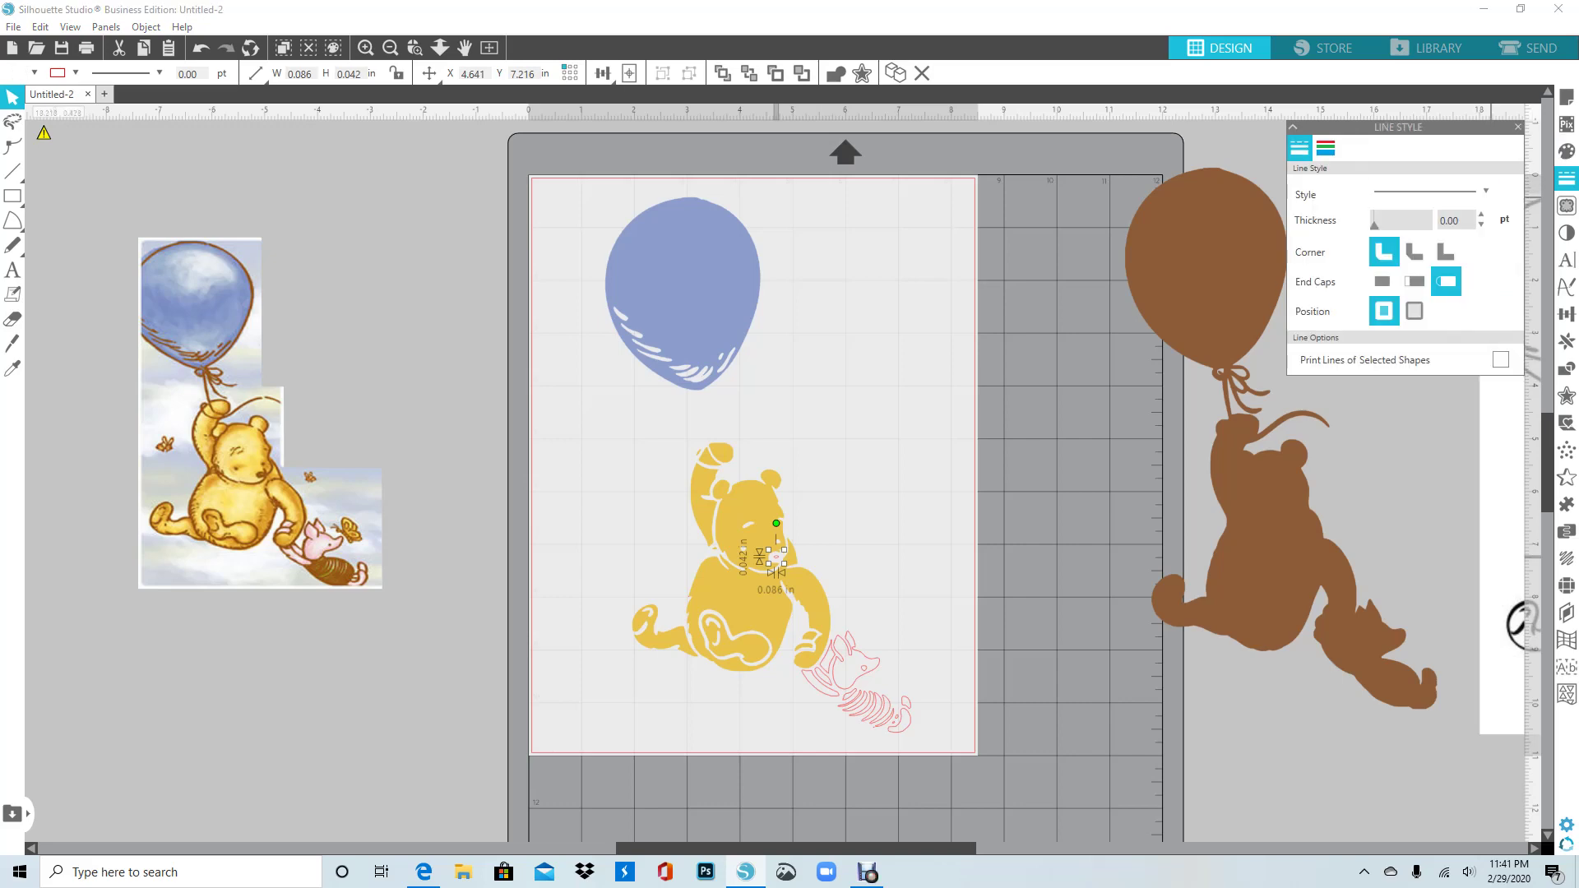
{"action": "left_click", "coordinate": [1324, 149]}
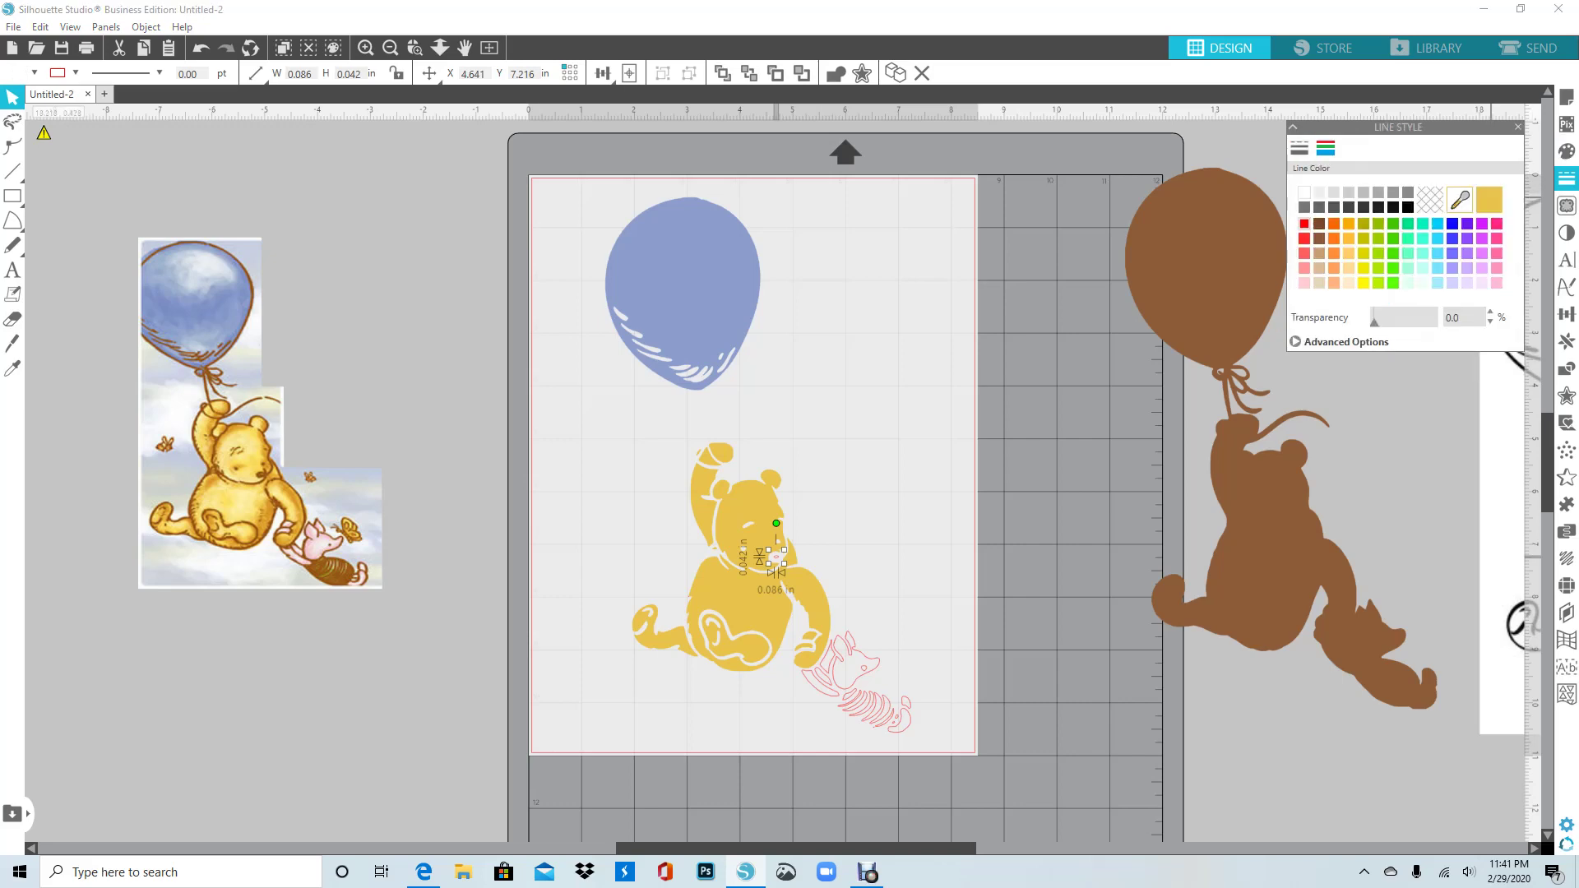
{"action": "left_click", "coordinate": [1305, 193]}
- Set the fill and line colour of all of Piglet's shapes to the light pink sampled from Piglet in the reference picture
{"action": "left_click", "coordinate": [1566, 152]}
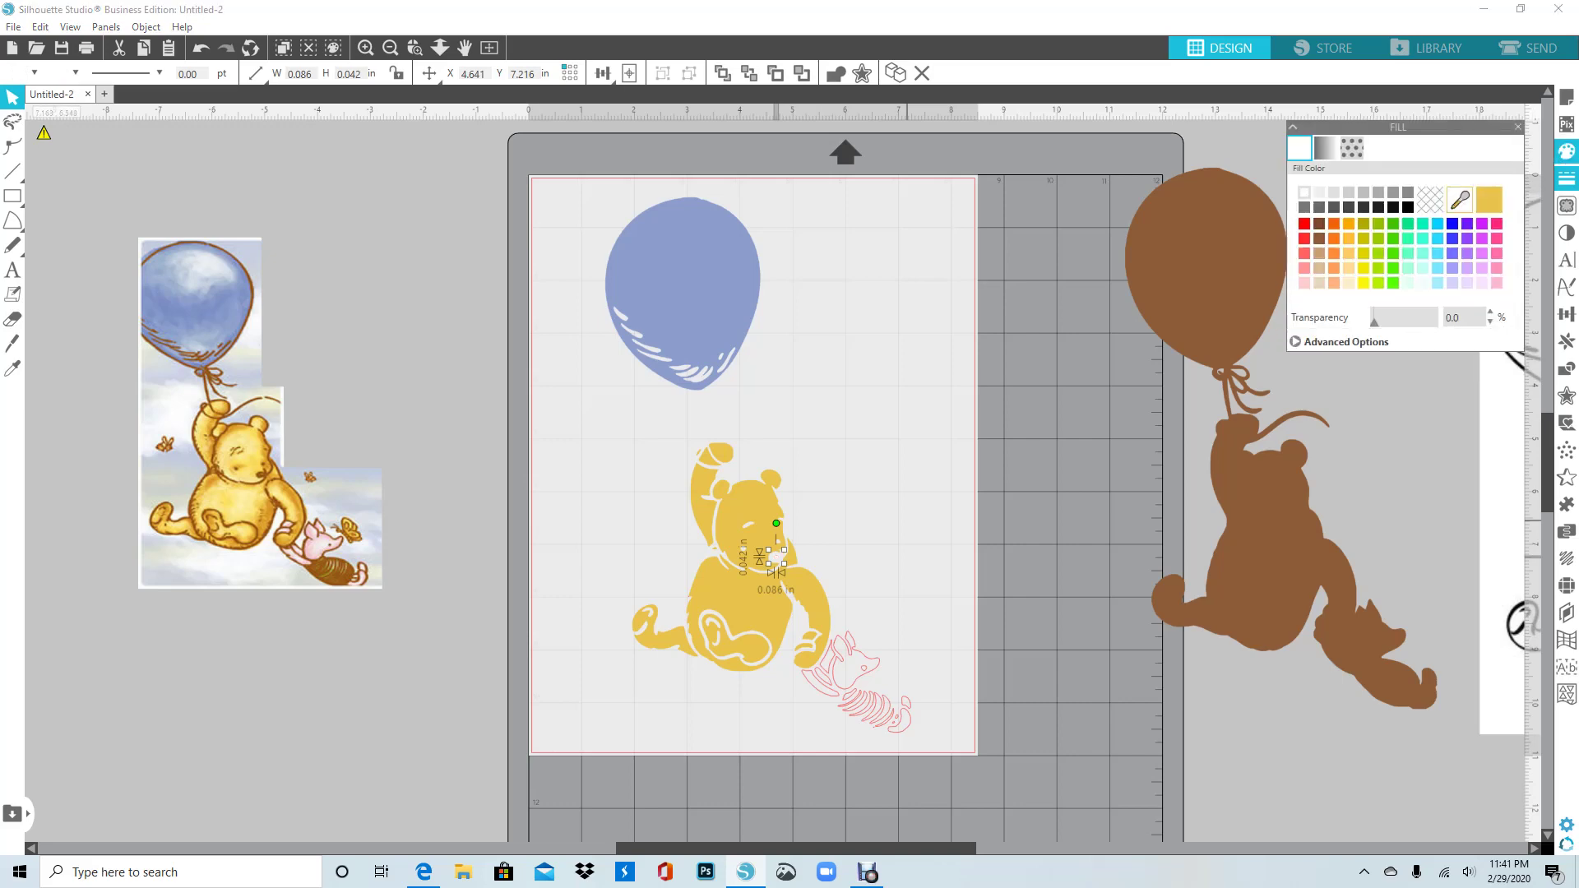
{"action": "left_click_drag", "start_coordinate": [1302, 556], "coordinate": [1208, 484]}
{"action": "left_click", "coordinate": [986, 699]}
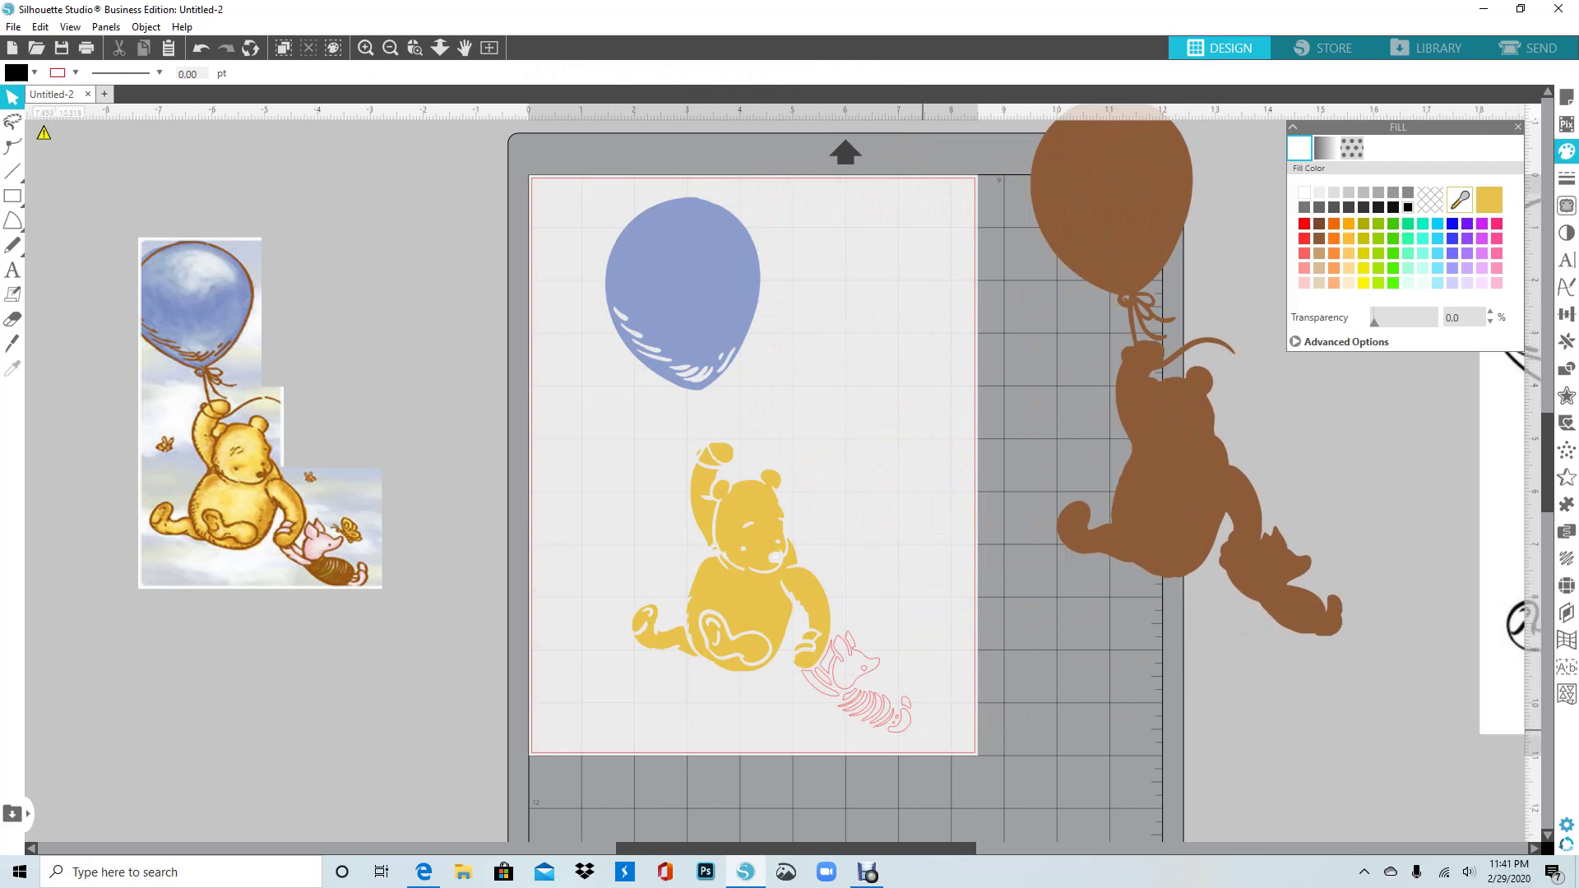
{"action": "left_click_drag", "start_coordinate": [922, 727], "coordinate": [824, 665]}
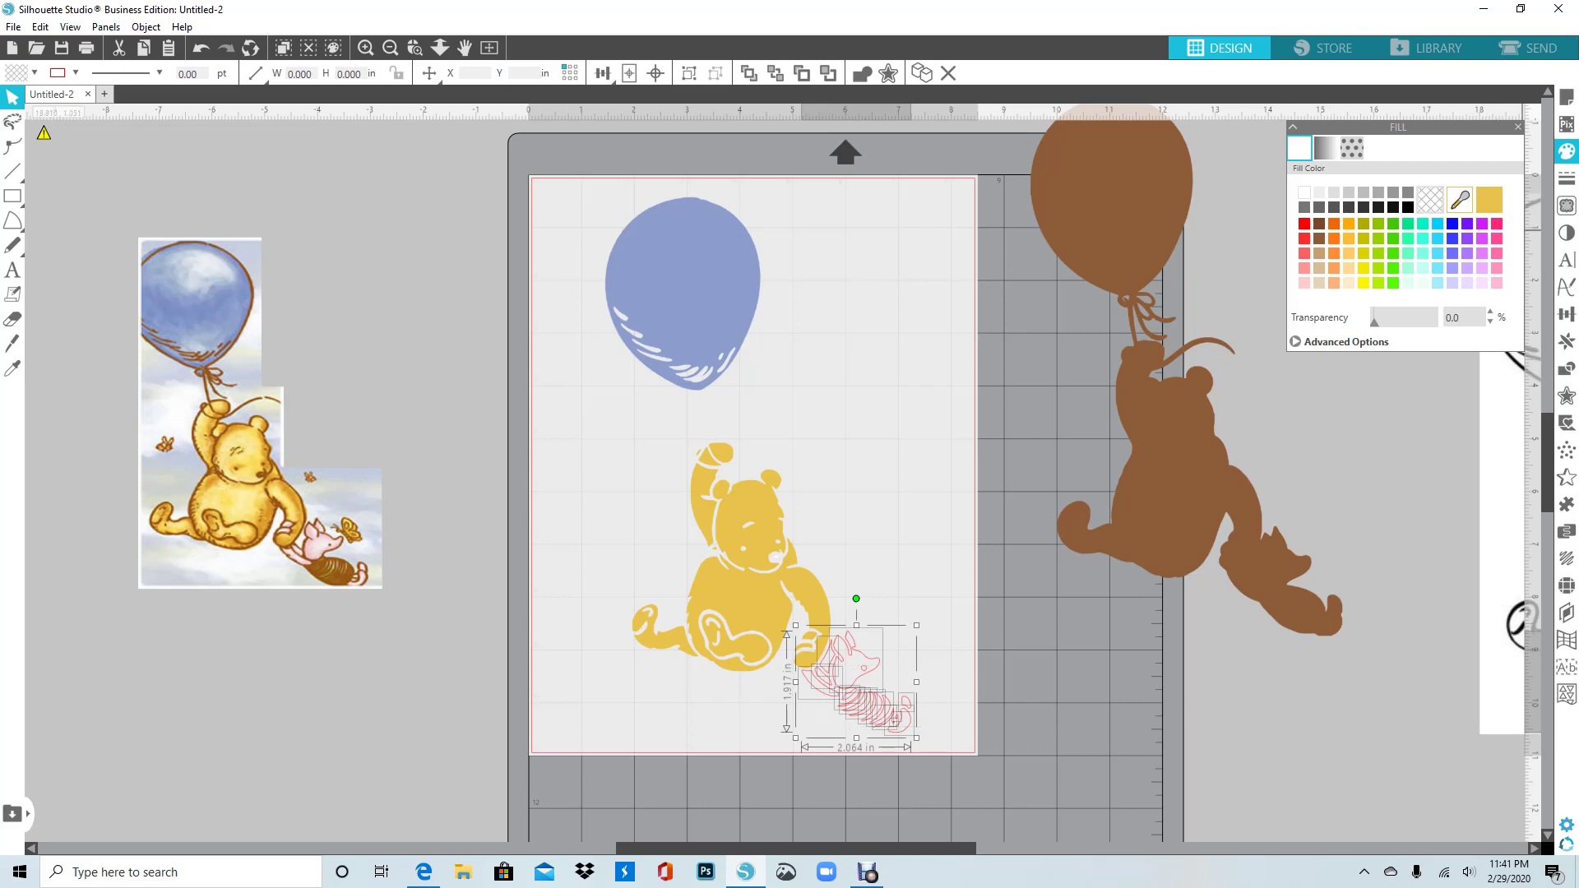
{"action": "left_click", "coordinate": [1460, 199]}
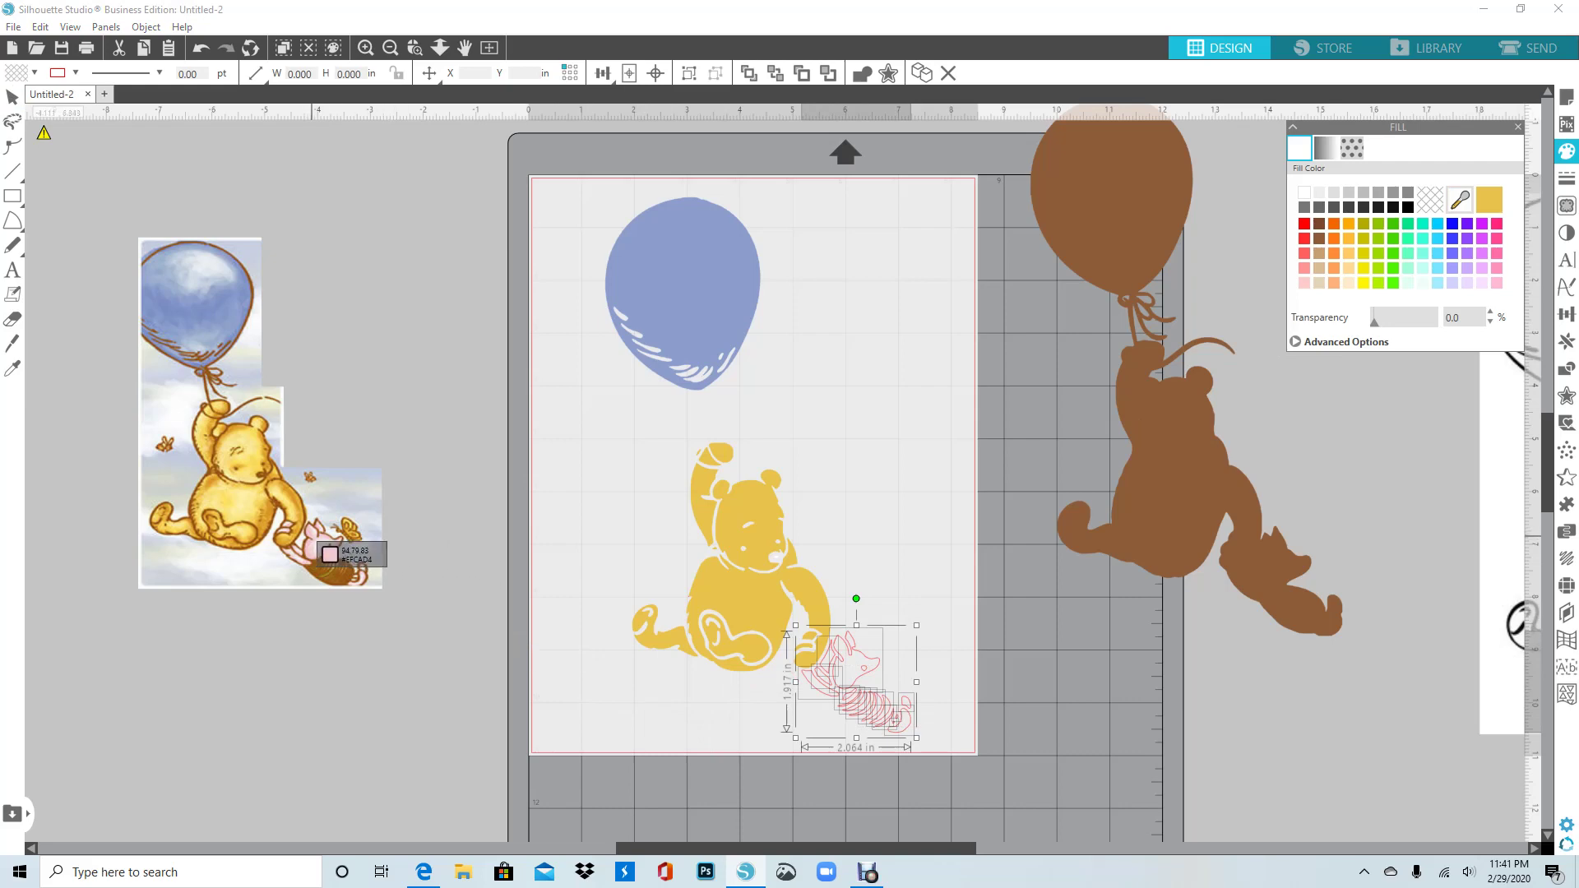
{"action": "left_click", "coordinate": [314, 548]}
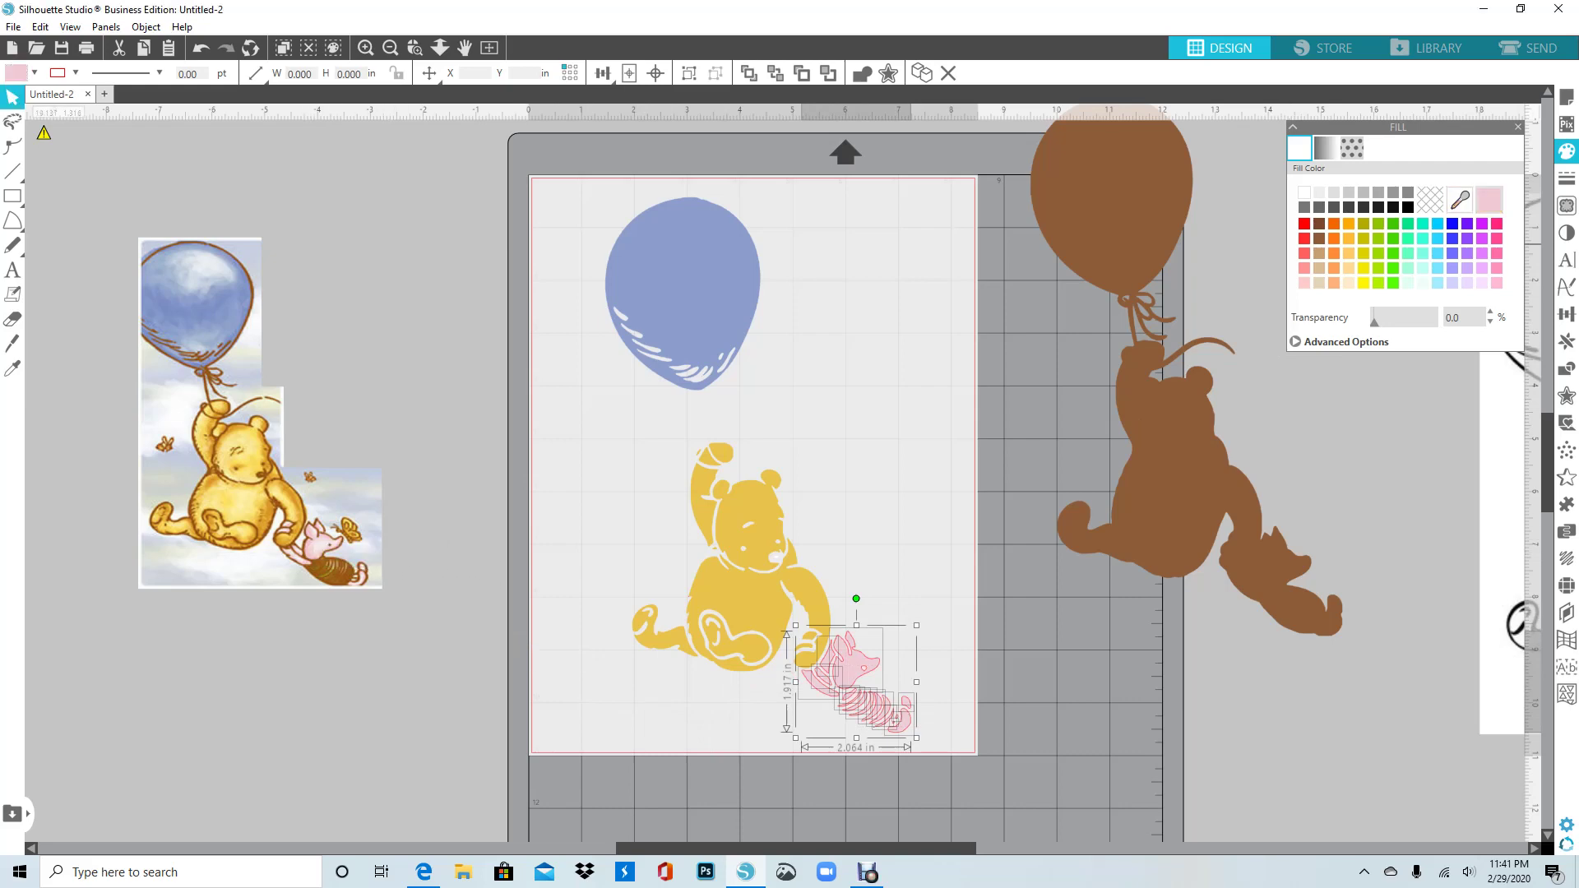
{"action": "left_click", "coordinate": [1567, 178]}
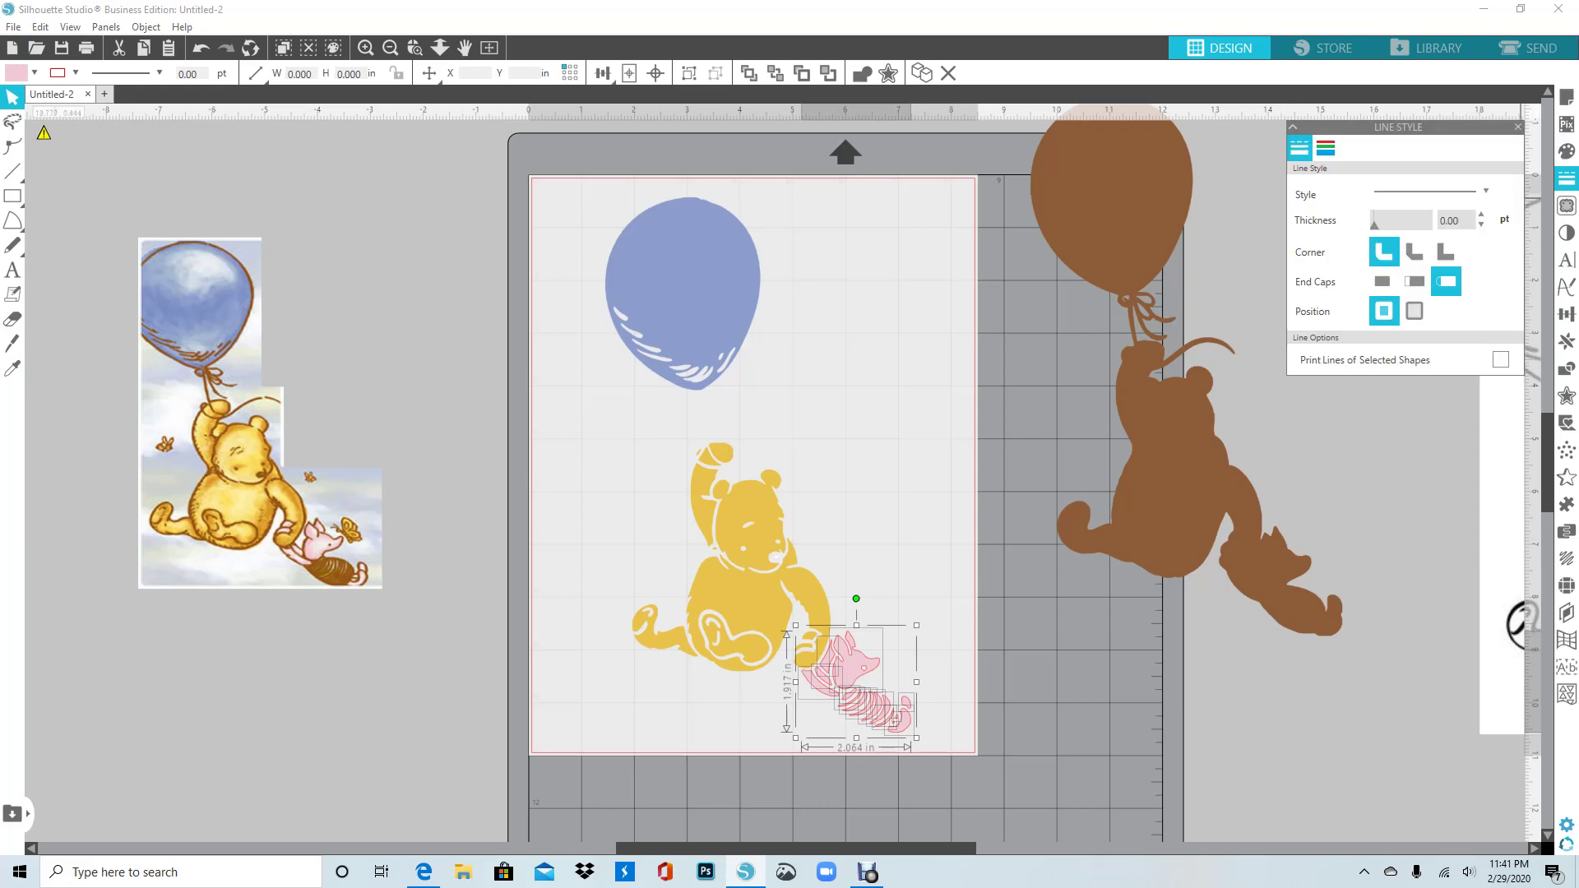
{"action": "left_click", "coordinate": [1325, 148]}
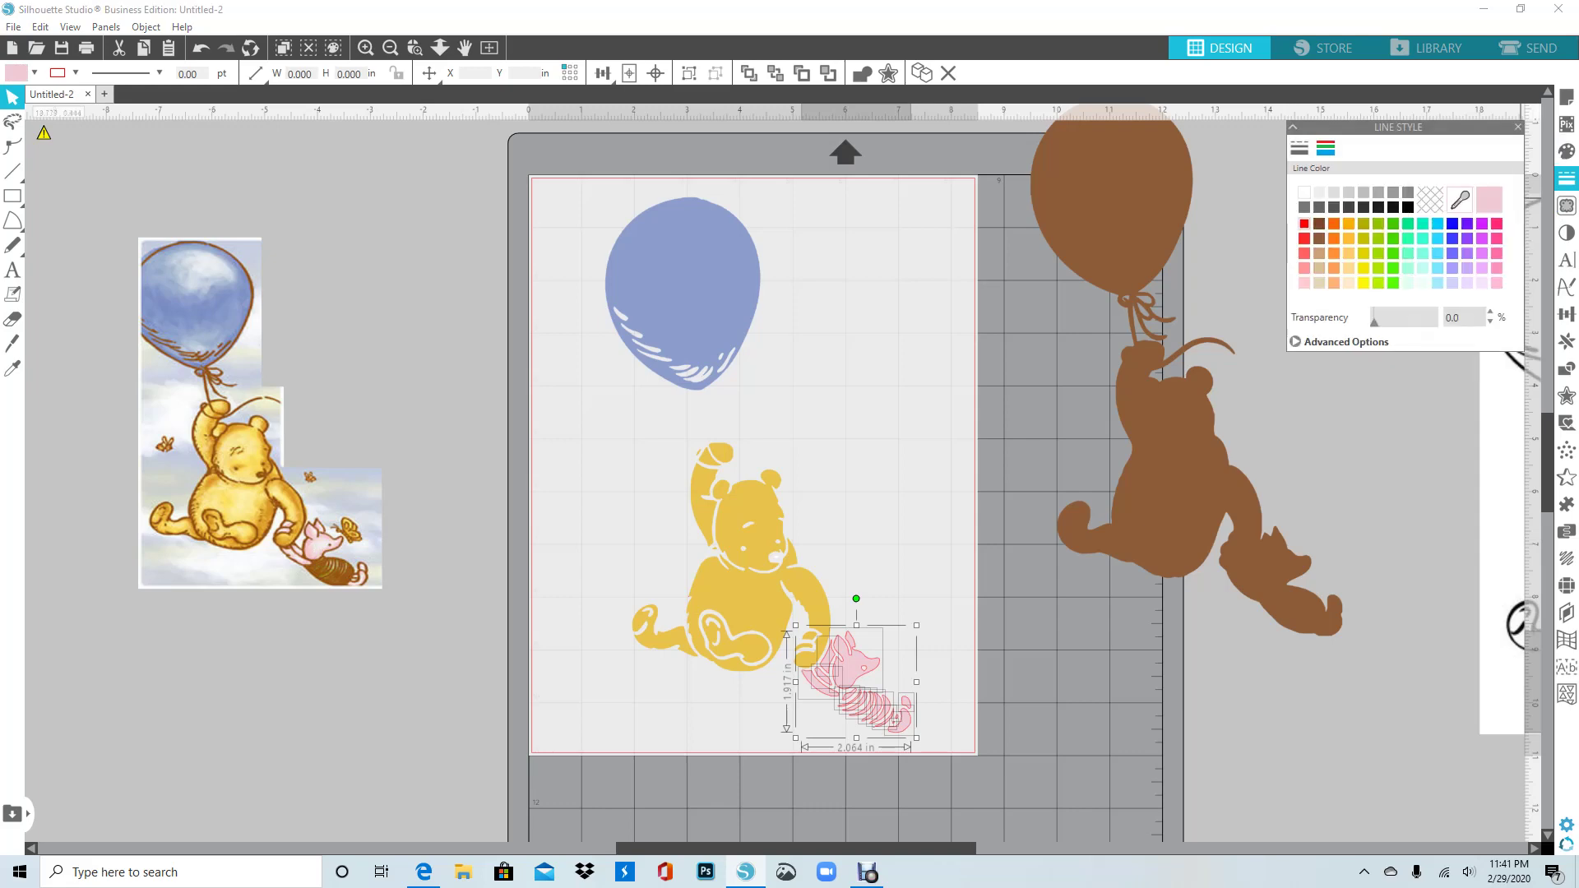
{"action": "left_click", "coordinate": [1488, 200]}
{"action": "left_click", "coordinate": [1192, 732]}
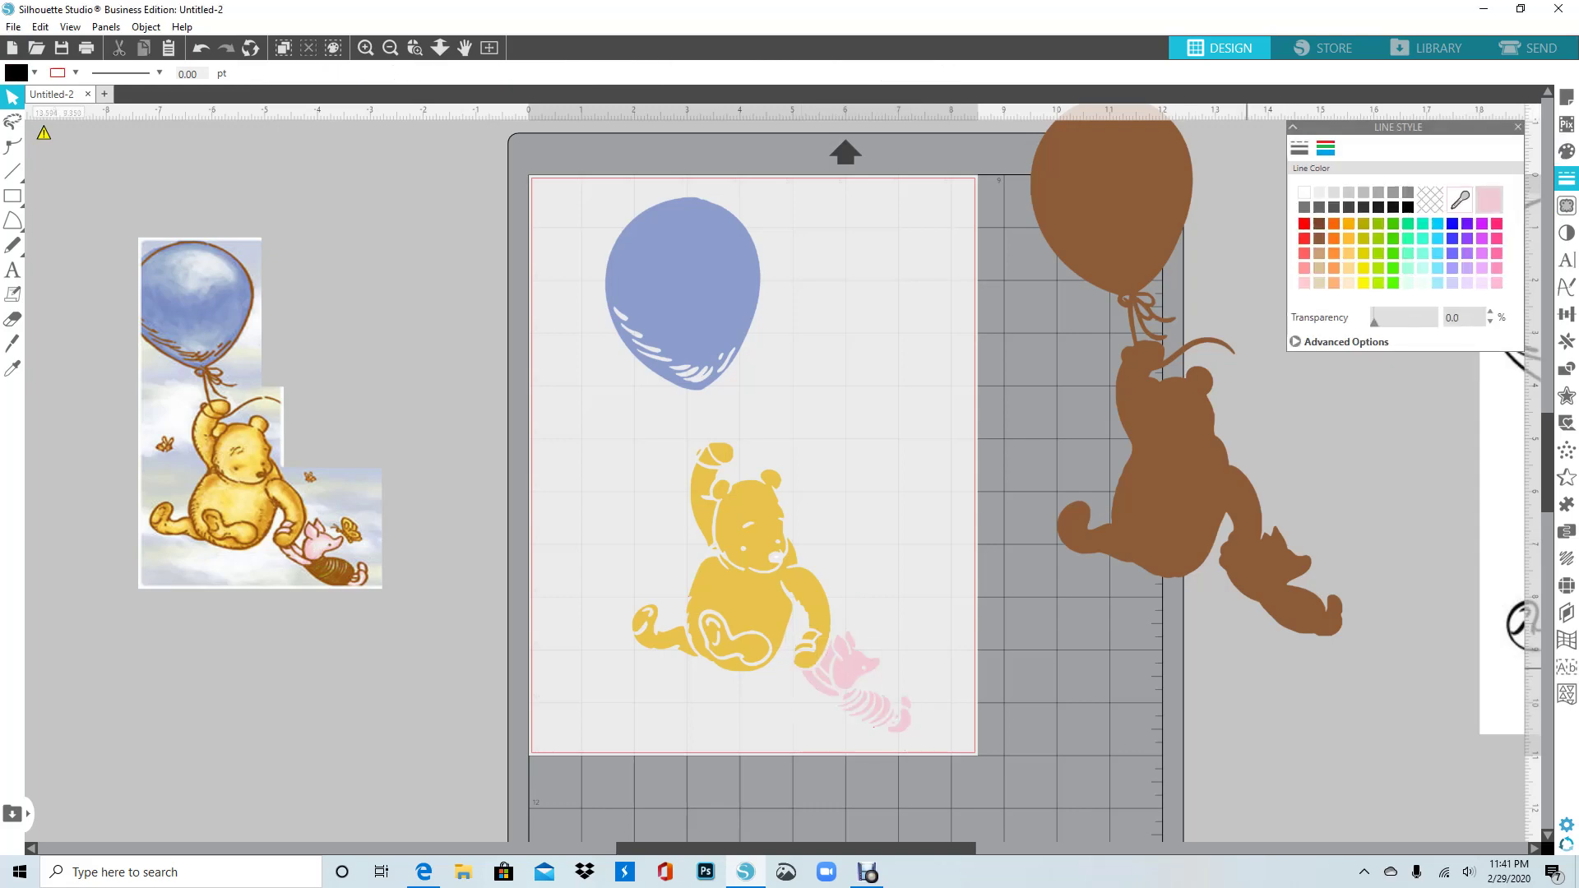
- Align the brown silhouette behind the balloon, Pooh and Piglet shapes at X 1.391 in, Y 0.354 in
{"action": "left_click_drag", "start_coordinate": [1174, 523], "coordinate": [745, 622]}
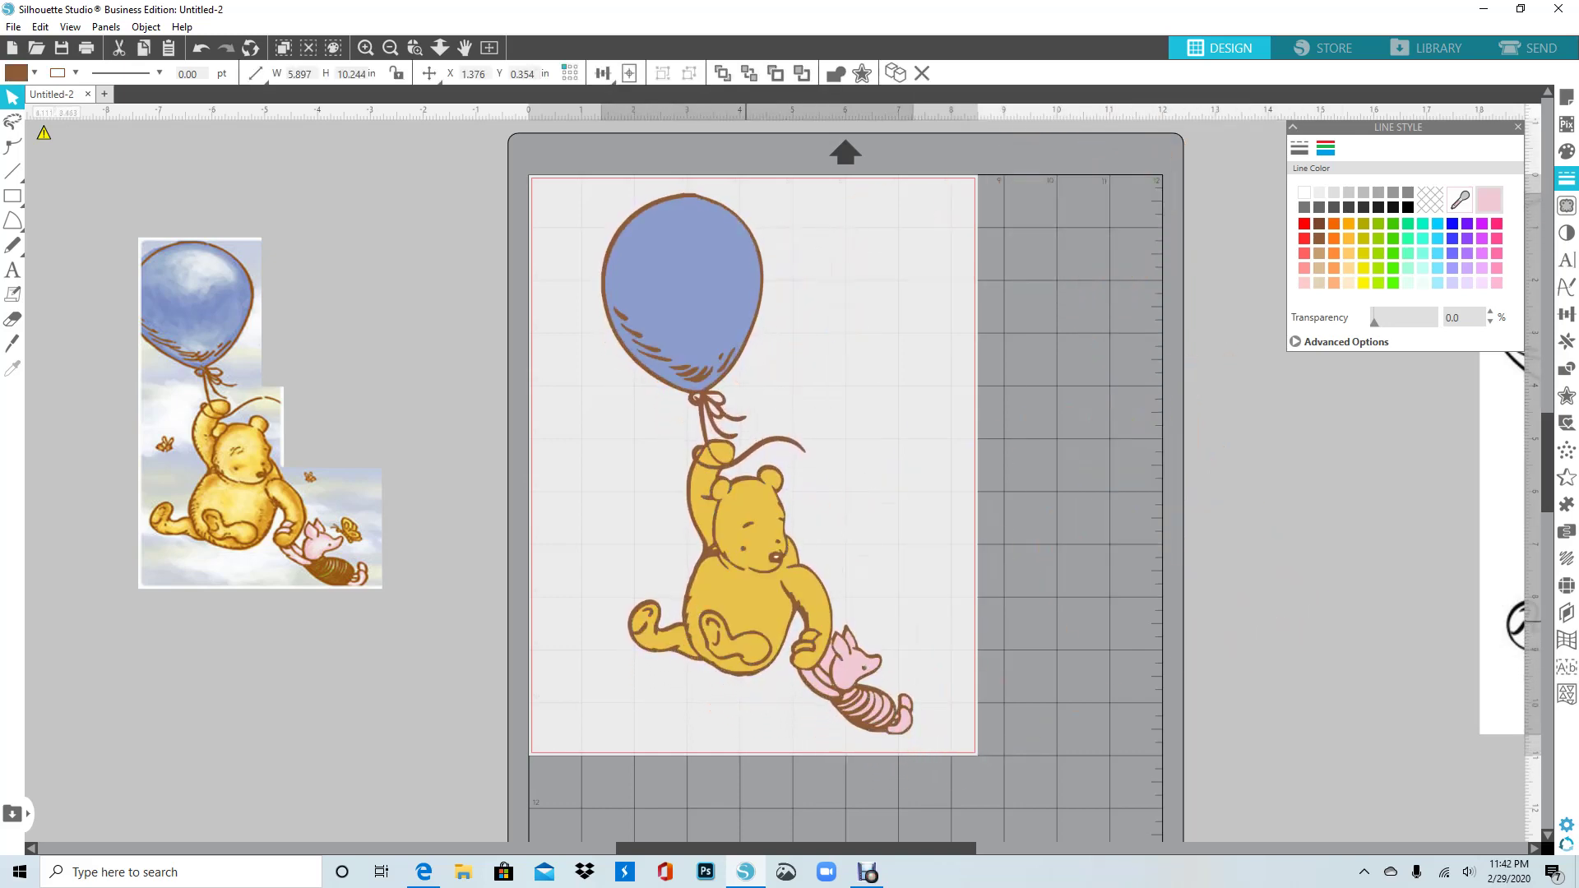
{"action": "key", "text": "Up"}
{"action": "key", "text": "Right"}
{"action": "key", "text": "Right"}
{"action": "key", "text": "Down"}
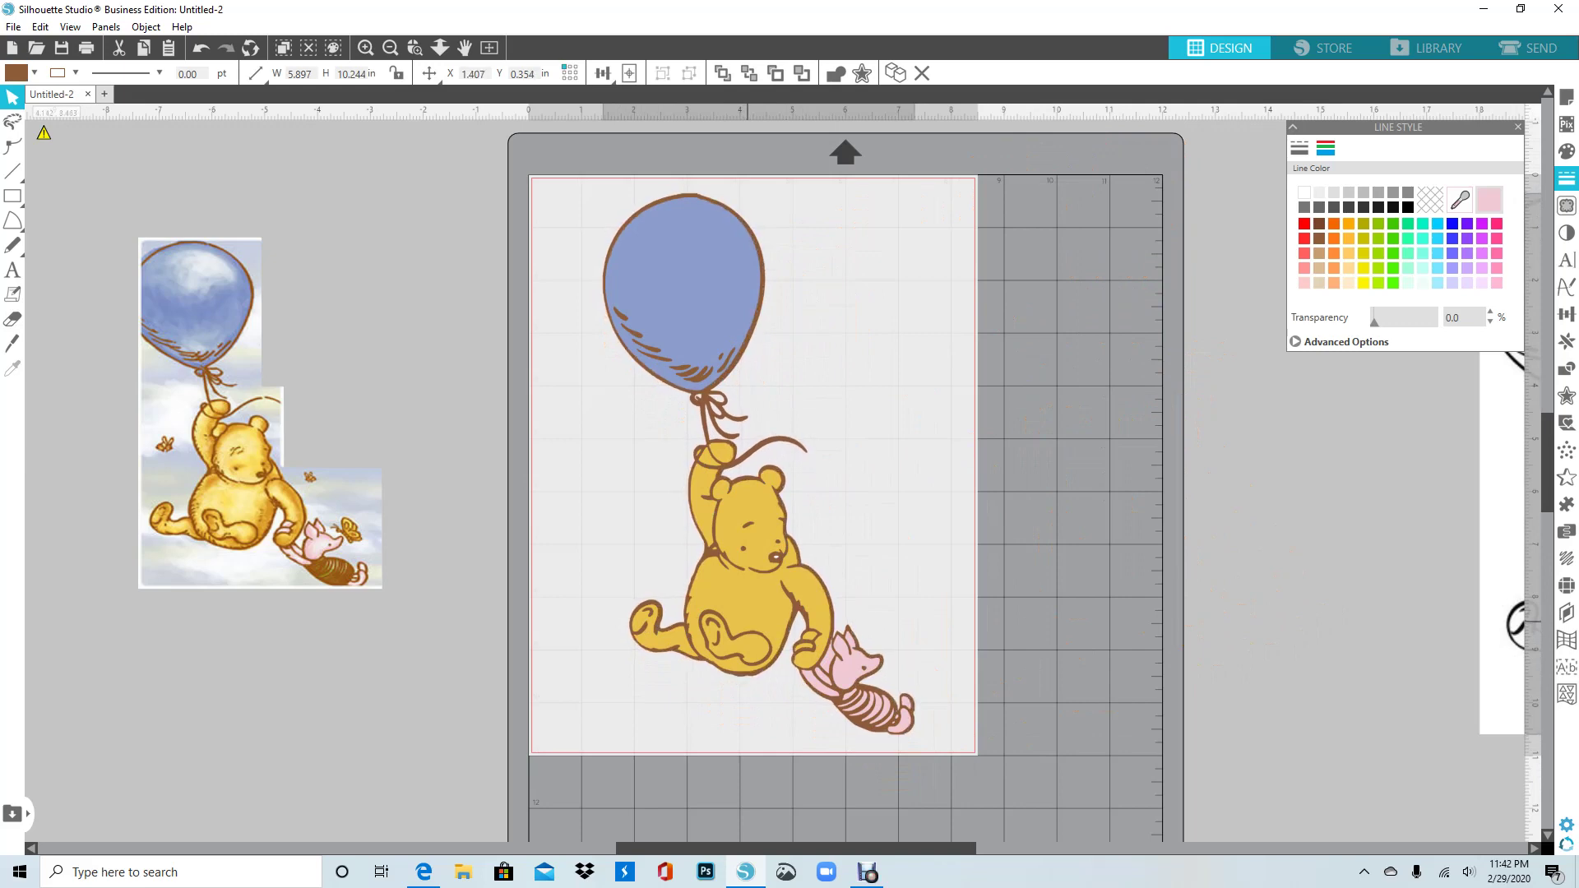
{"action": "key", "text": "Down"}
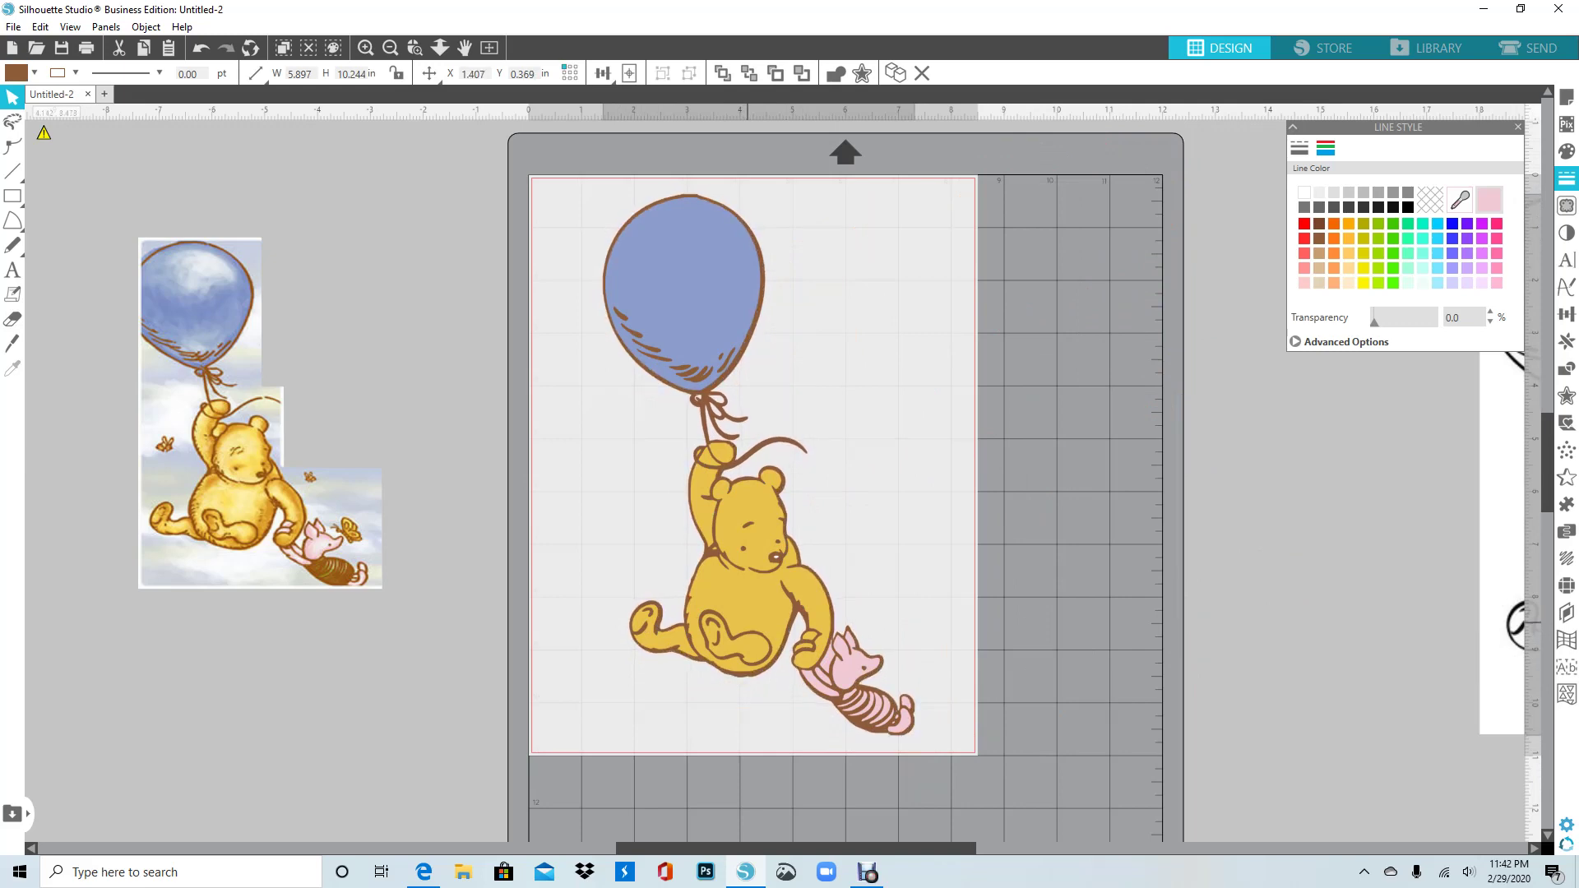
{"action": "key", "text": "Left"}
{"action": "key", "text": "Up"}
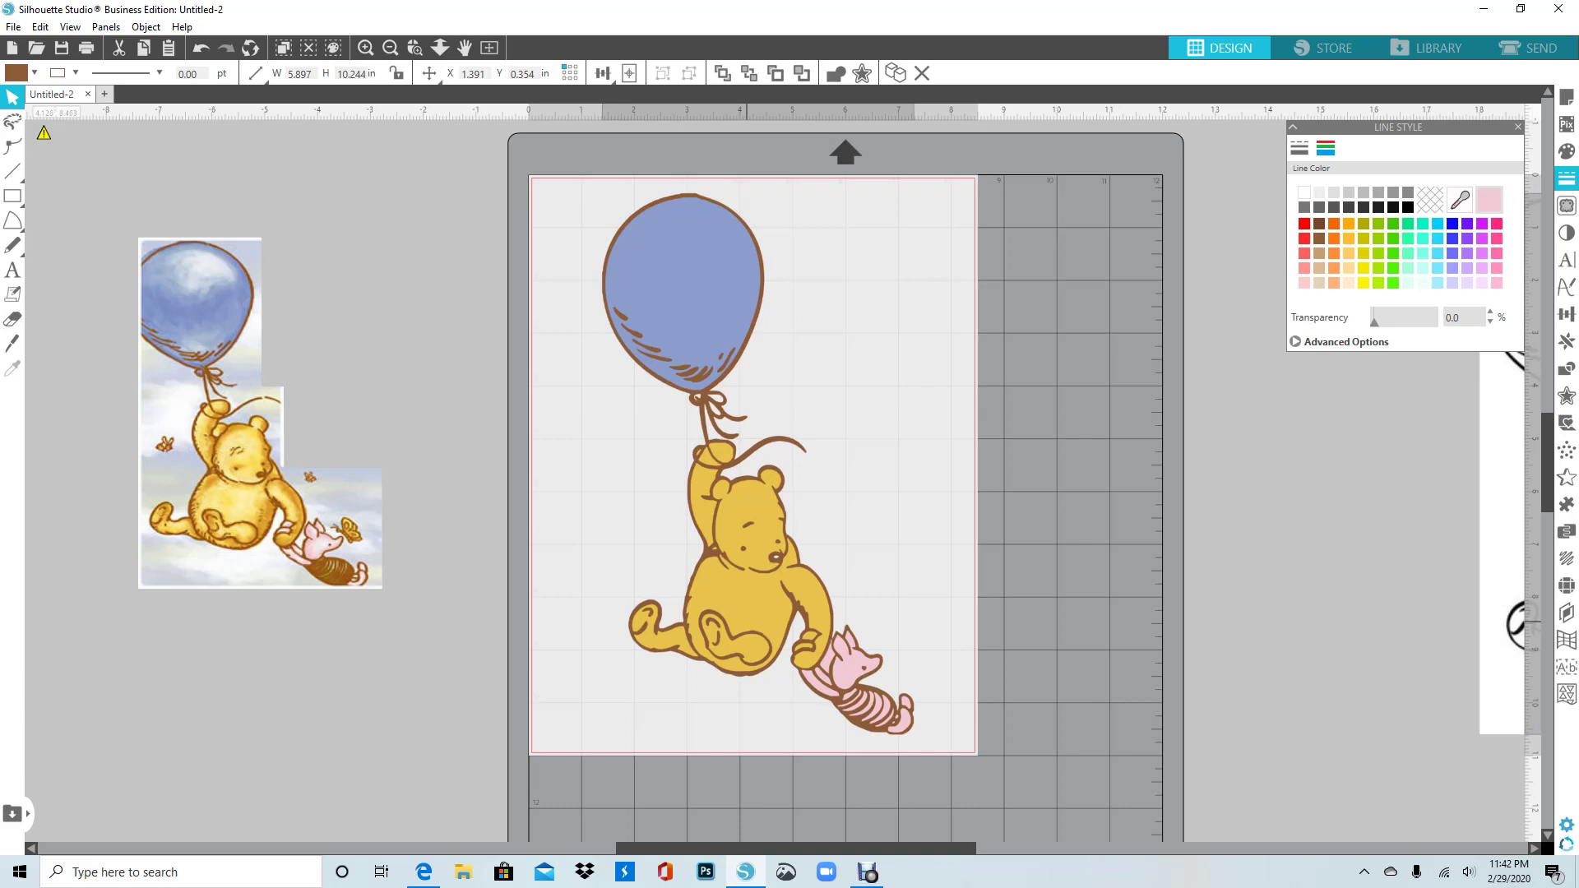
{"action": "left_click", "coordinate": [656, 469]}
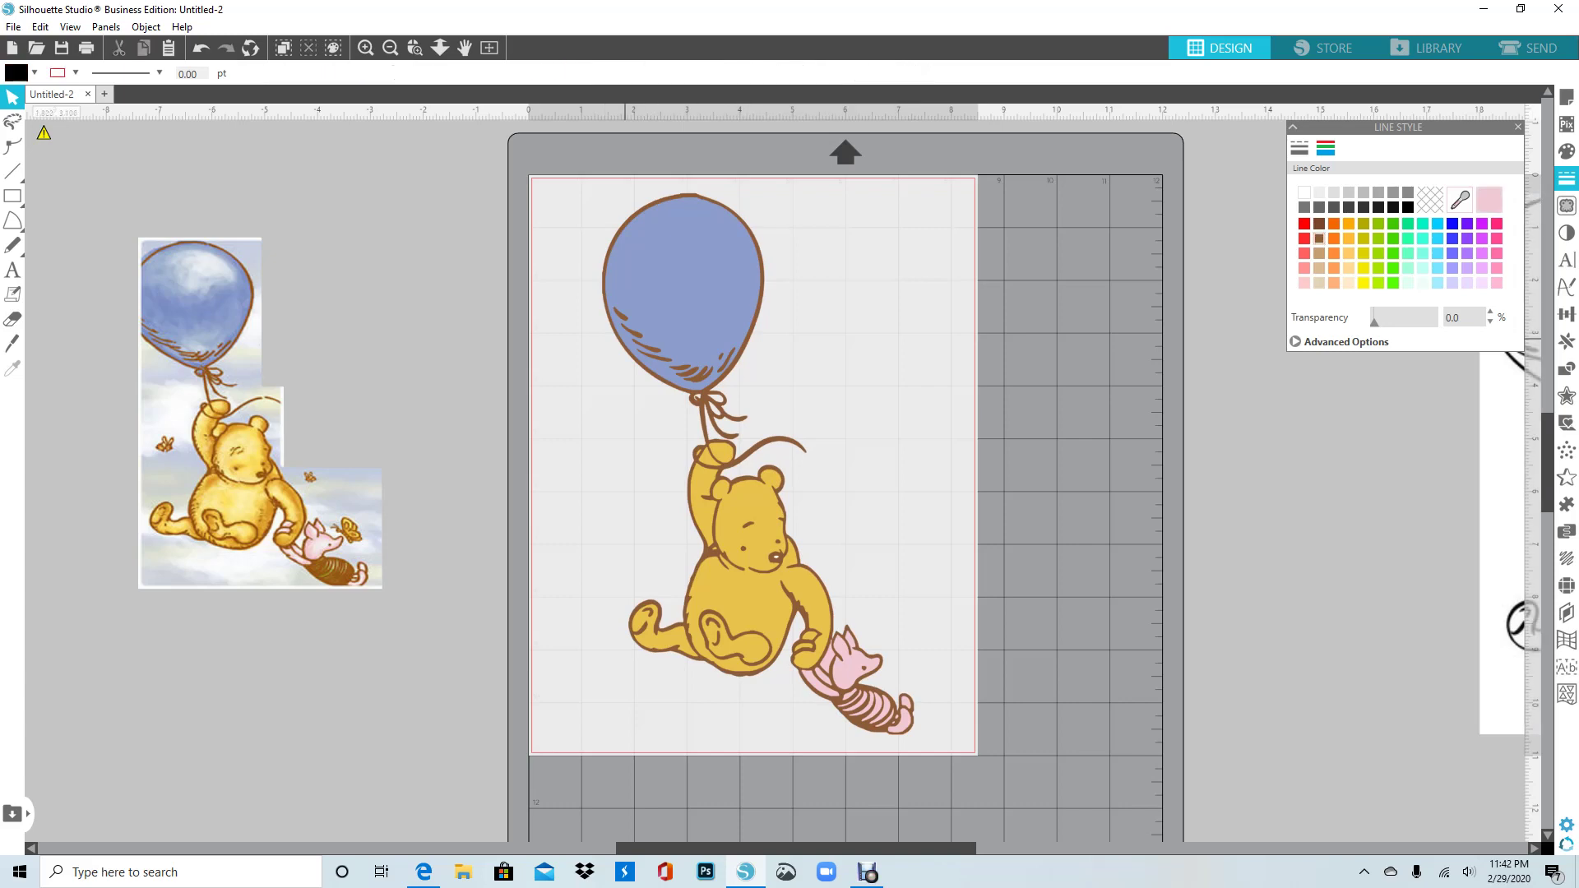
{"action": "left_click", "coordinate": [728, 306]}
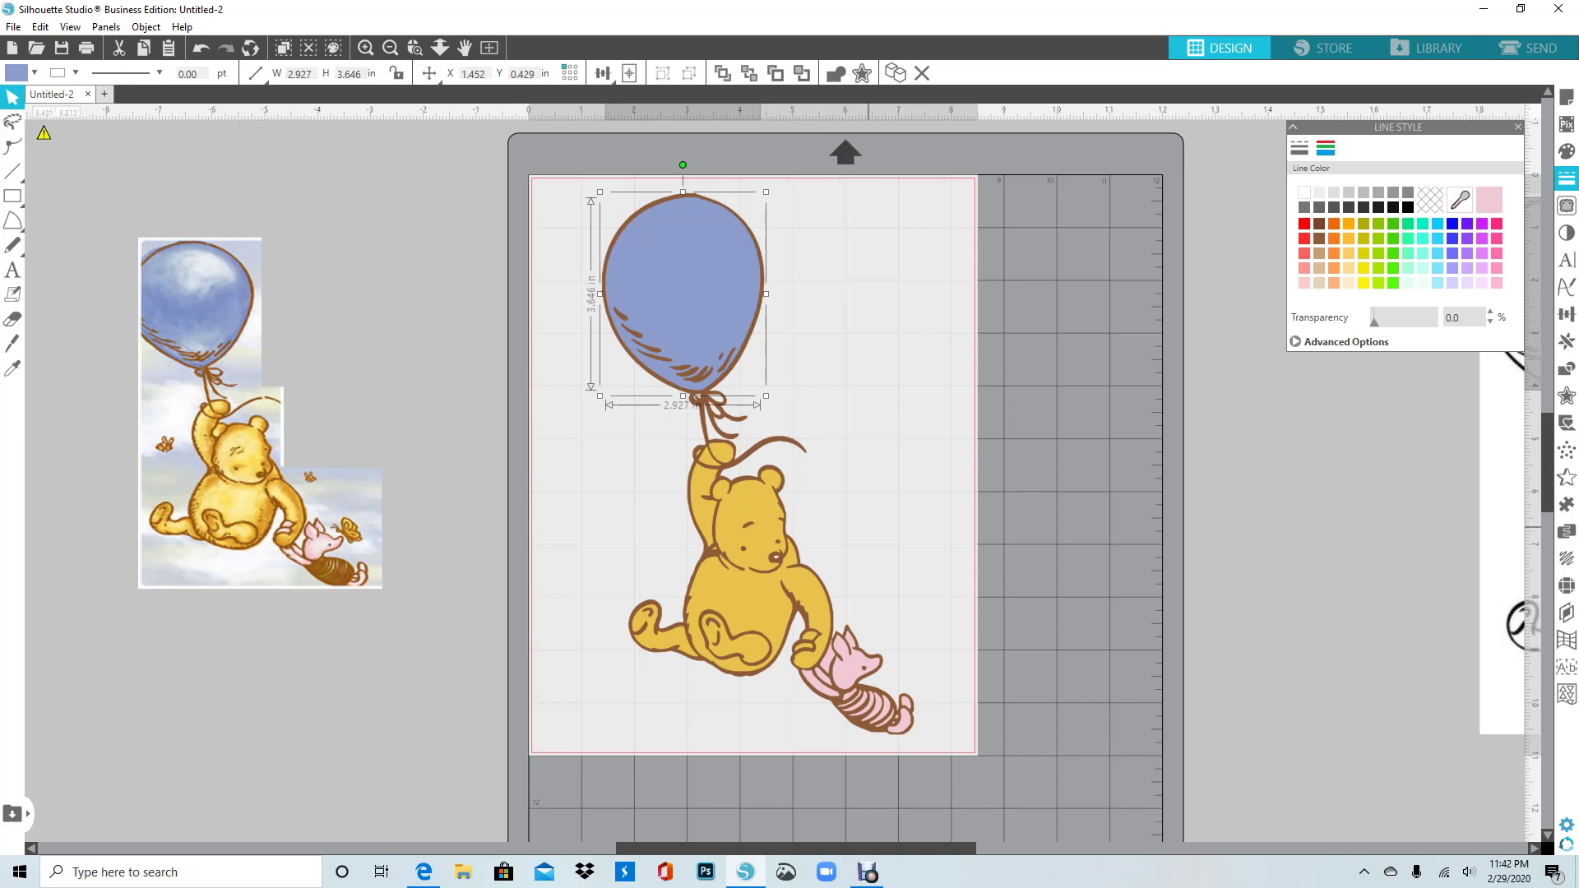
{"action": "left_click", "coordinate": [1060, 565]}
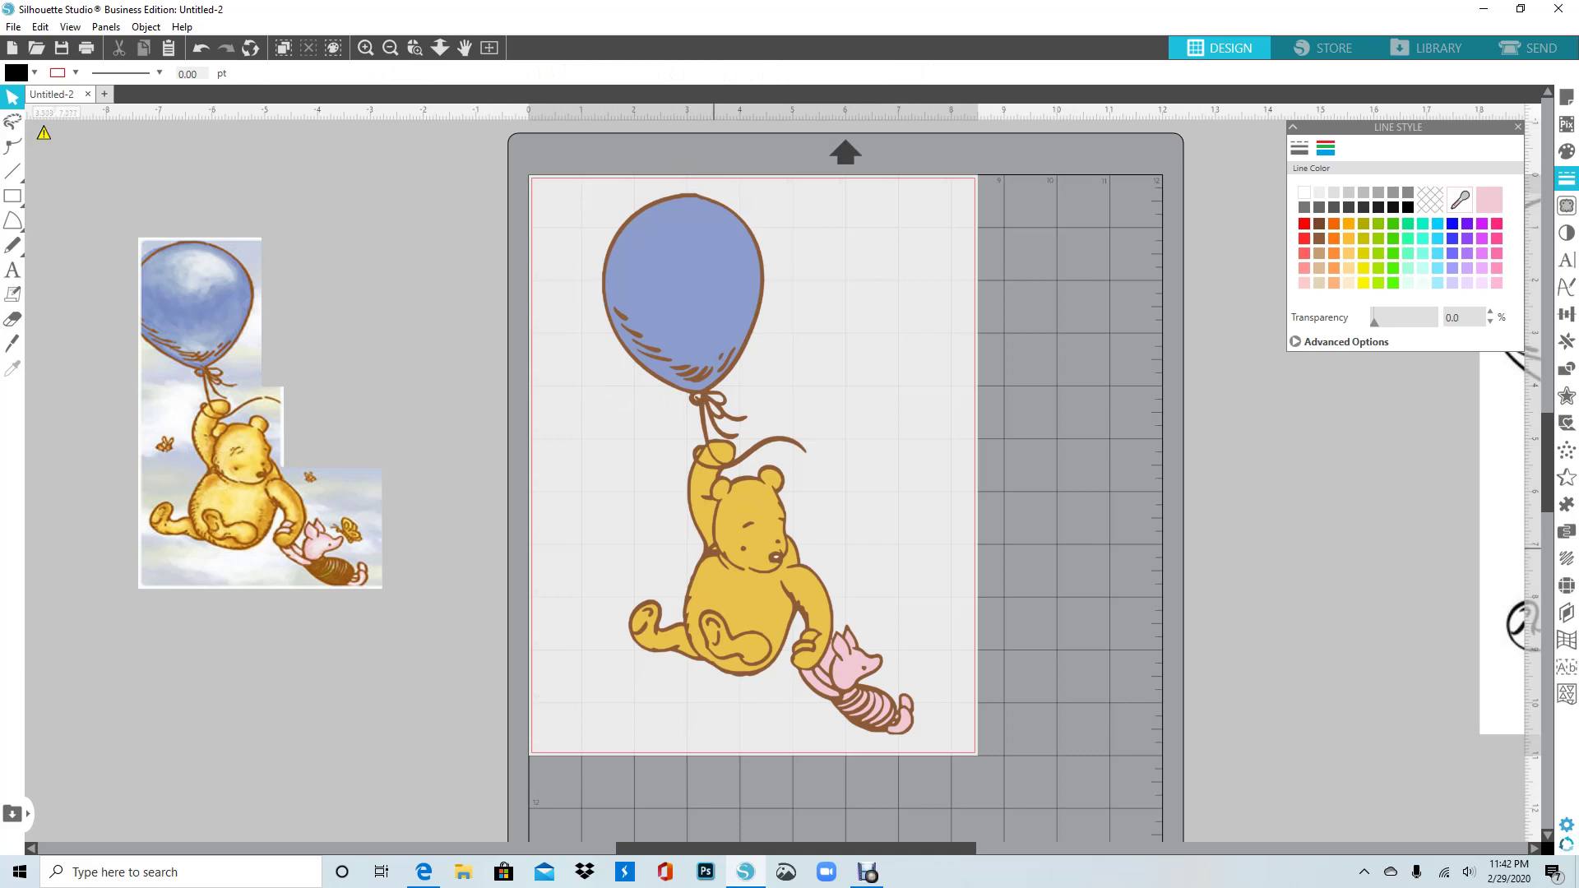
{"action": "left_click", "coordinate": [712, 548]}
{"action": "left_click_drag", "start_coordinate": [702, 557], "coordinate": [709, 562]}
{"action": "left_click", "coordinate": [1246, 533]}
- Group the silhouette with all coloured shapes on the page and shift the whole design slightly within the page
{"action": "left_click_drag", "start_coordinate": [477, 173], "coordinate": [1007, 785]}
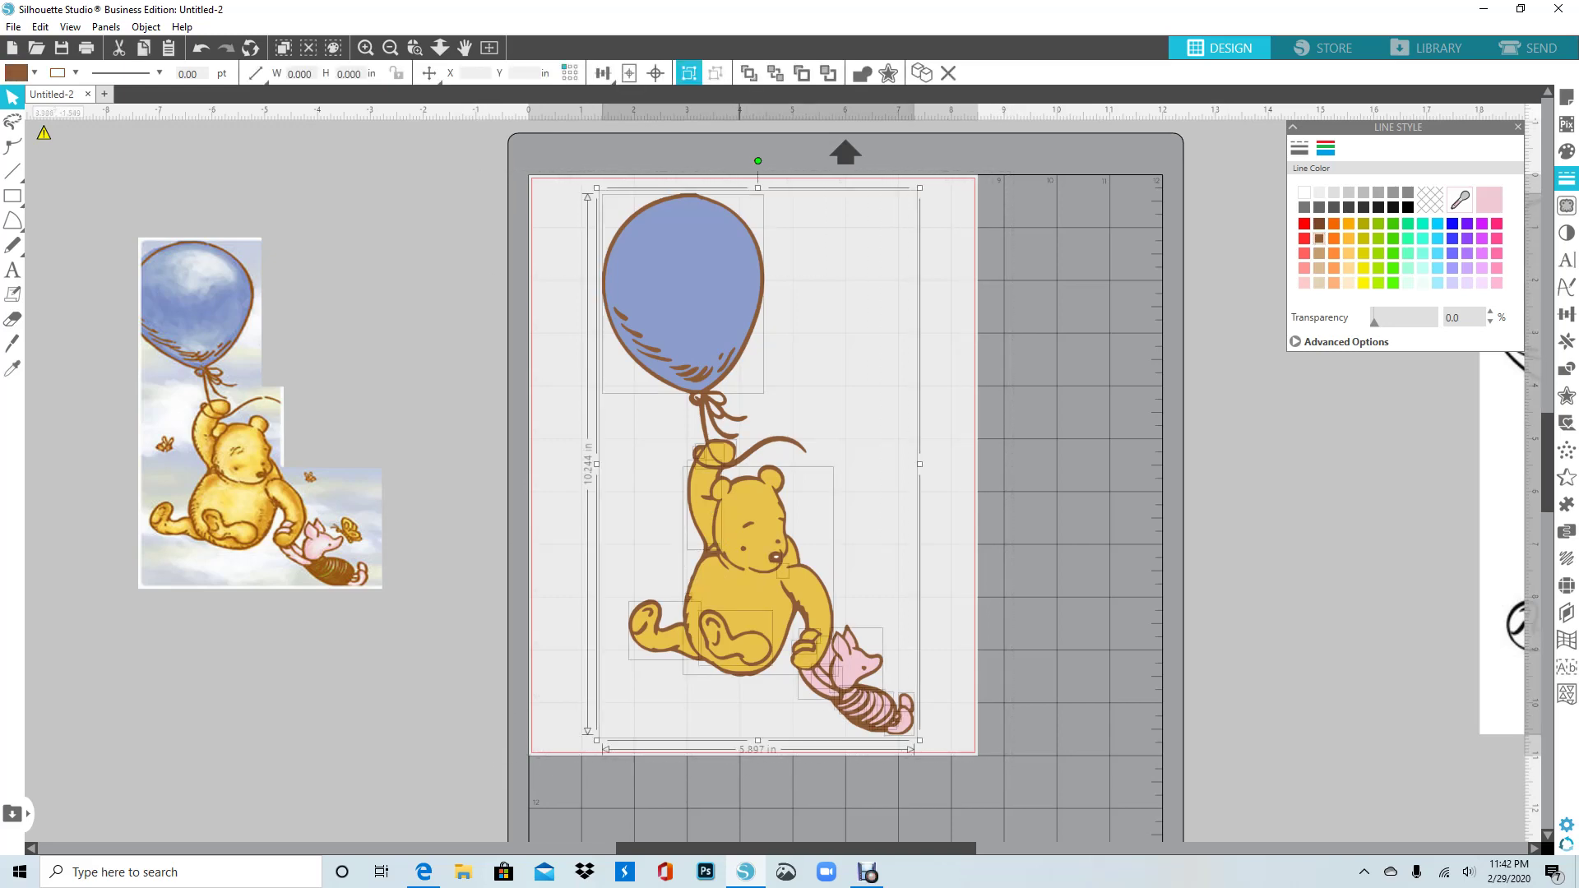
{"action": "left_click", "coordinate": [689, 73]}
{"action": "mouse_move", "coordinate": [677, 346]}
{"action": "left_mouse_down"}
{"action": "mouse_move", "coordinate": [729, 299]}
{"action": "mouse_move", "coordinate": [680, 323]}
{"action": "left_mouse_up"}
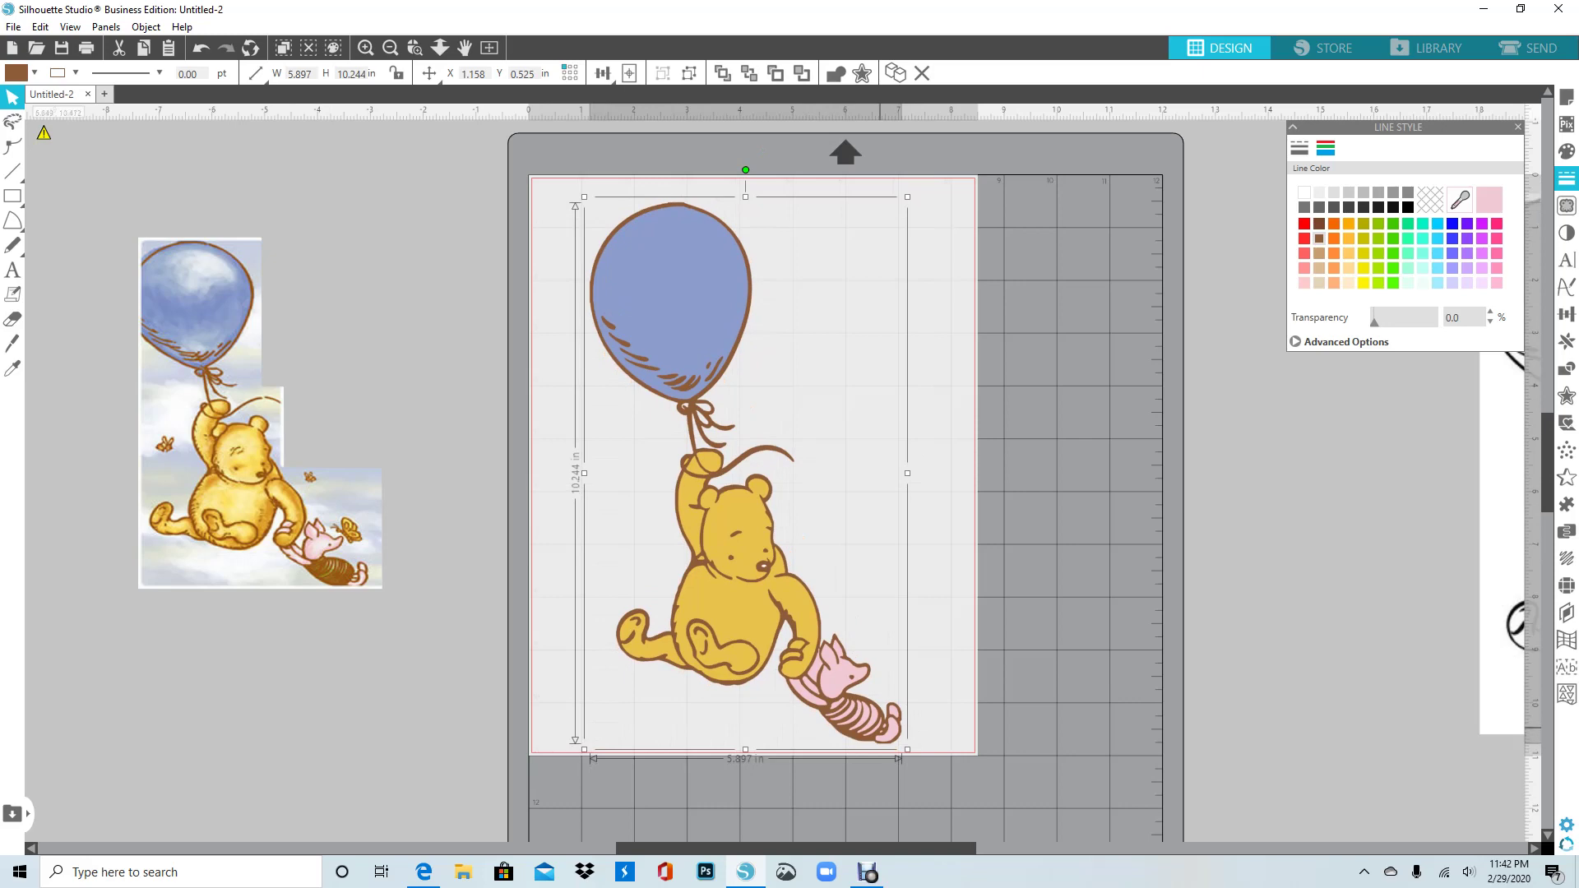
{"action": "left_click_drag", "start_coordinate": [880, 728], "coordinate": [875, 715]}
{"action": "left_click", "coordinate": [1037, 386]}
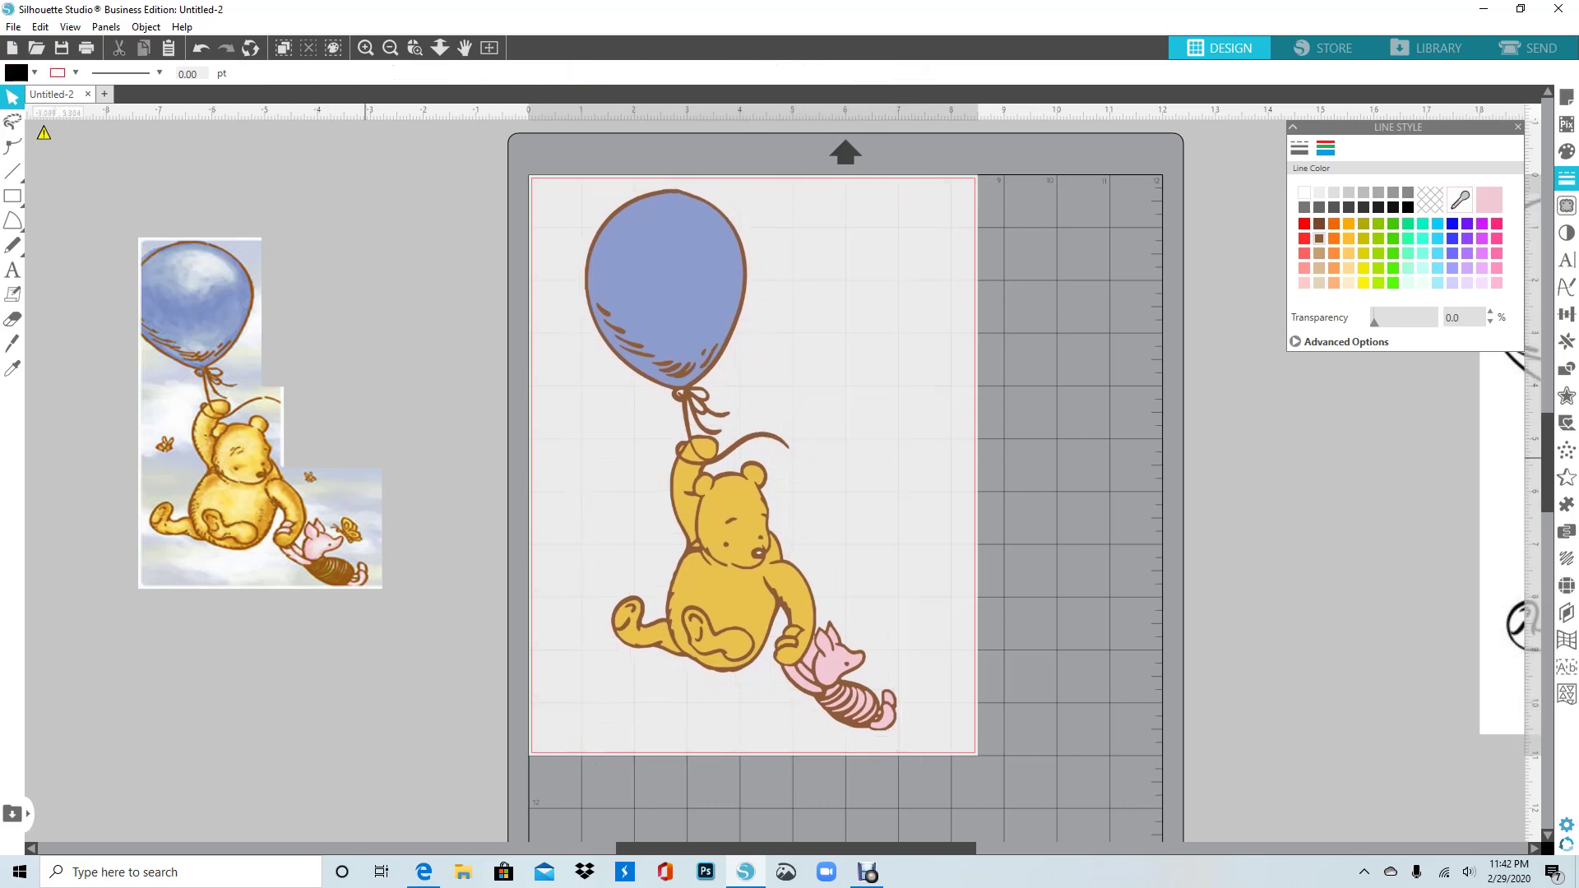
{"action": "left_click", "coordinate": [271, 527]}
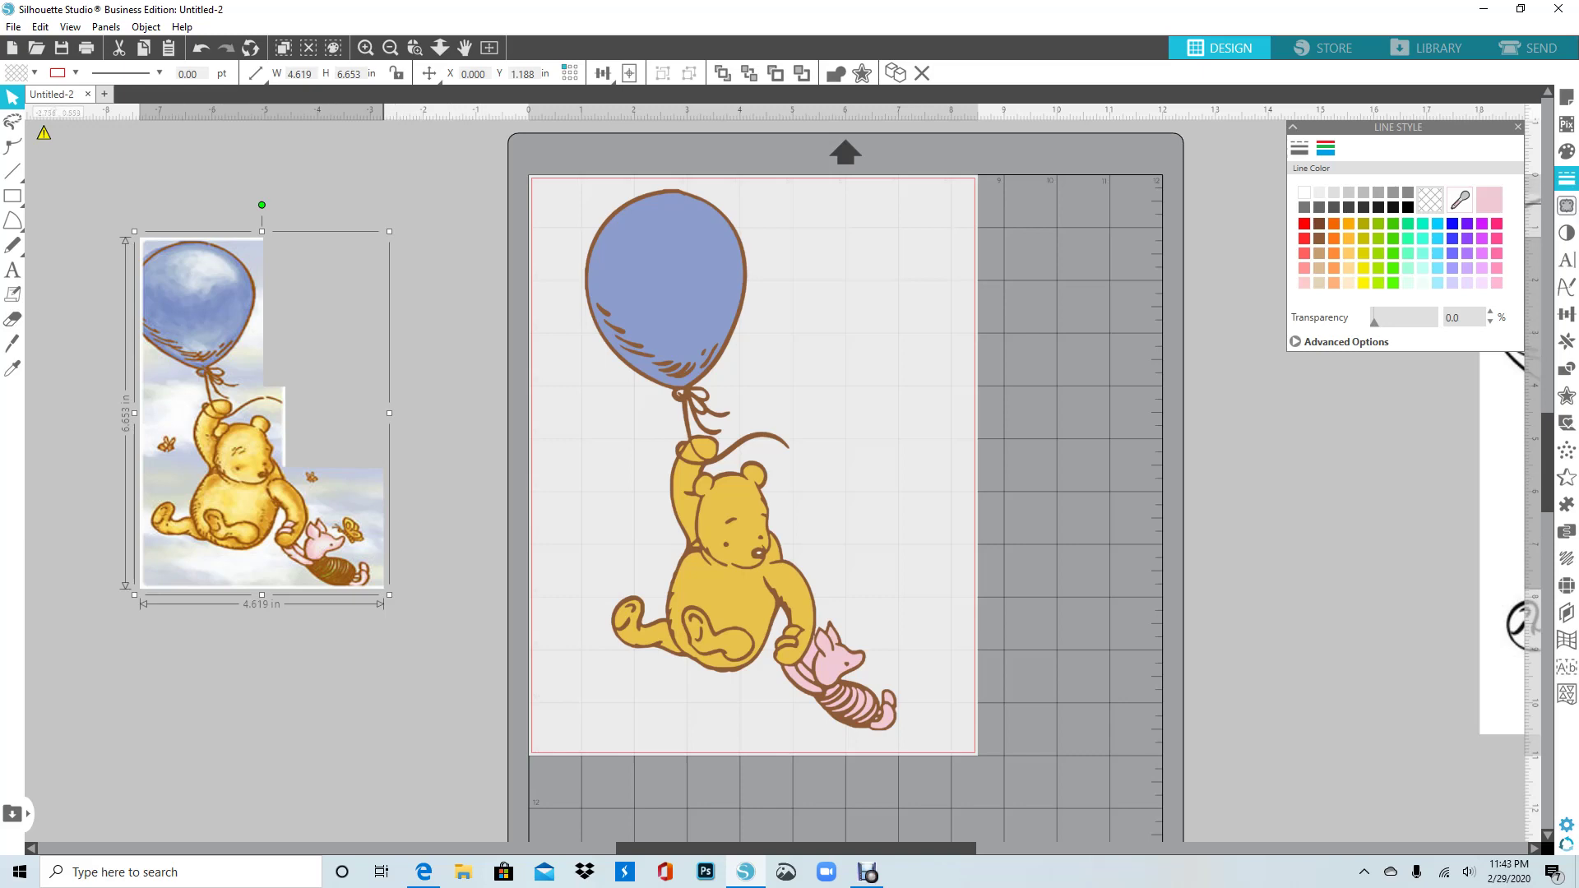
{"action": "left_click", "coordinate": [418, 185]}
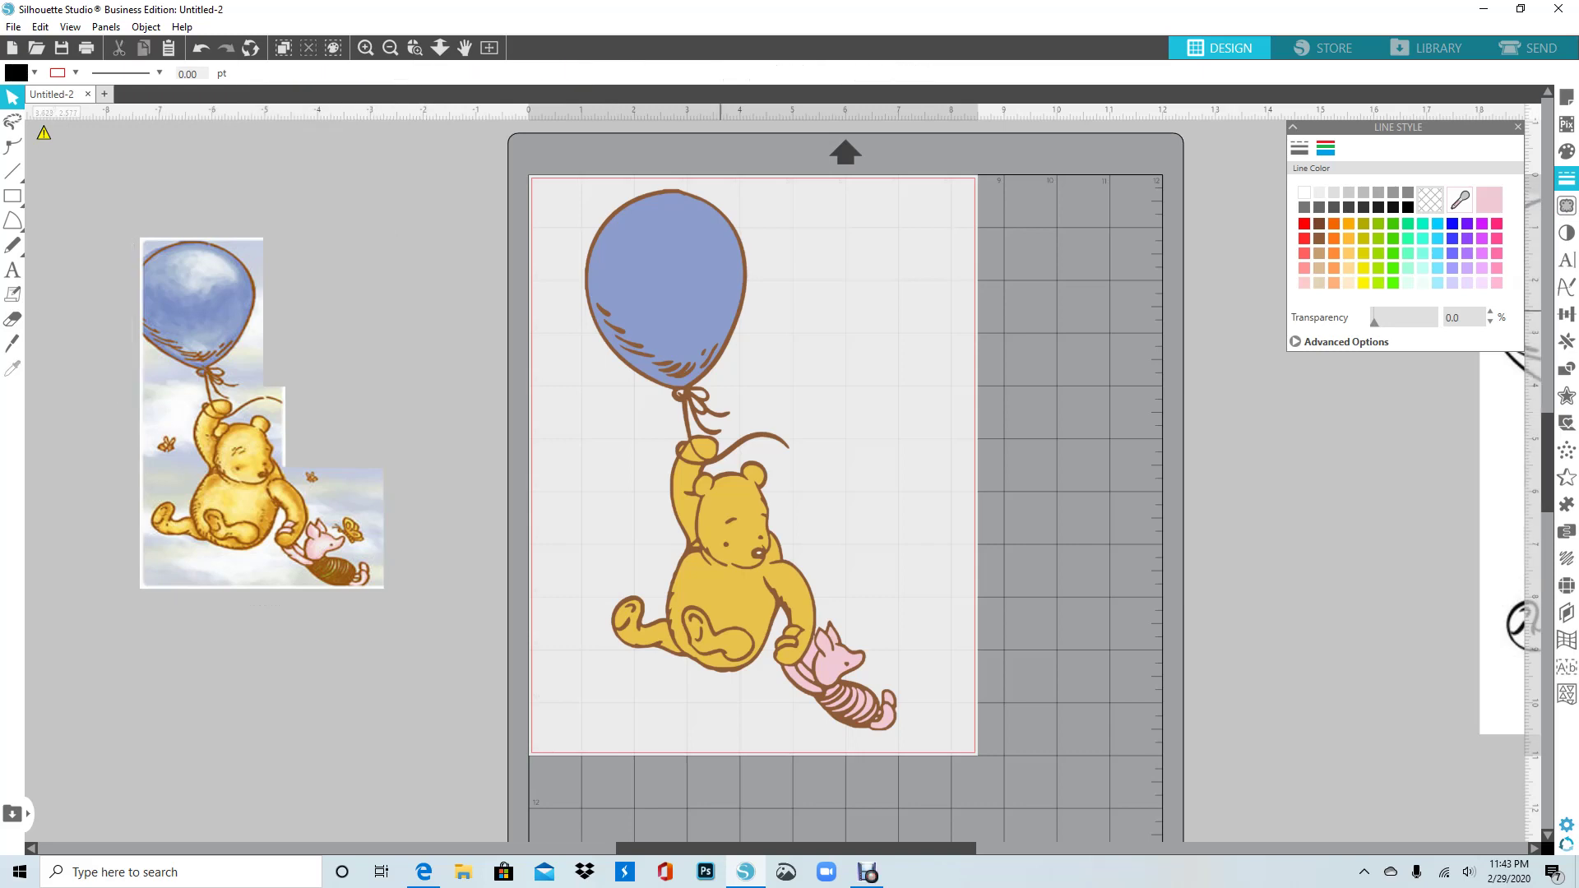